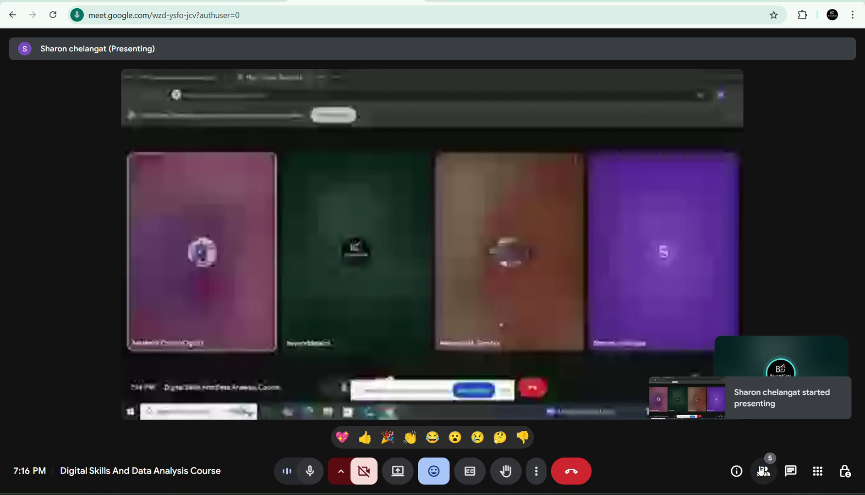
Check the meeting participants list, then go to the Ms Excel assignment email in Gmail.
click(763, 471)
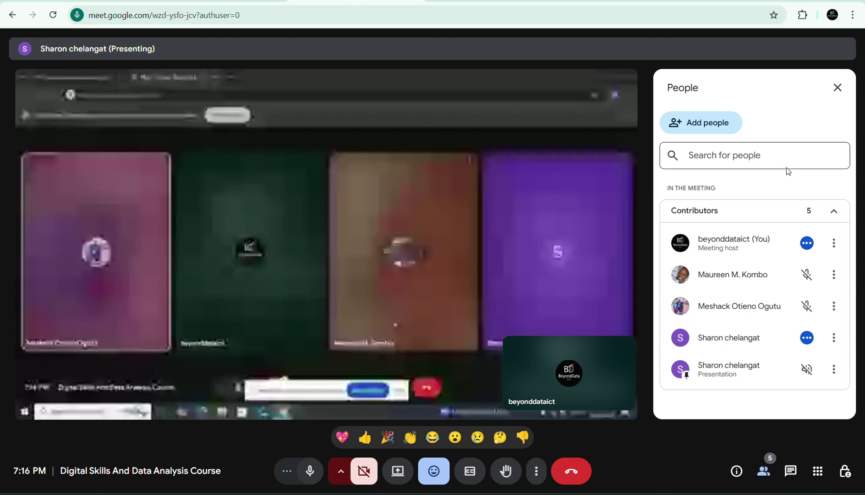
click(838, 87)
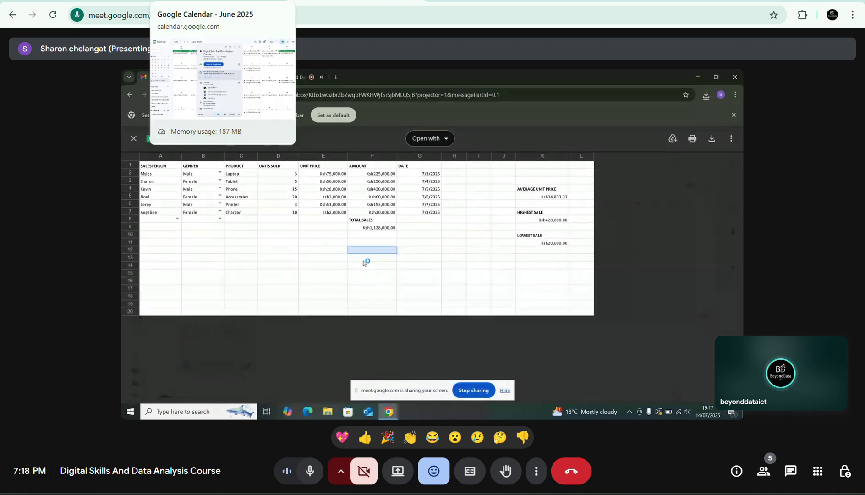
click(171, 1)
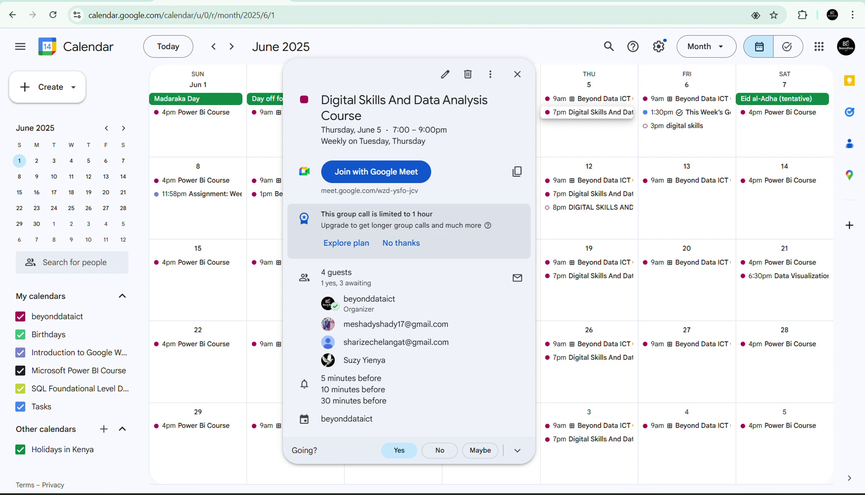
click(215, 2)
Download the ABC-SALES-WEEK2.xlsx attachment and open it in Excel.
click(217, 158)
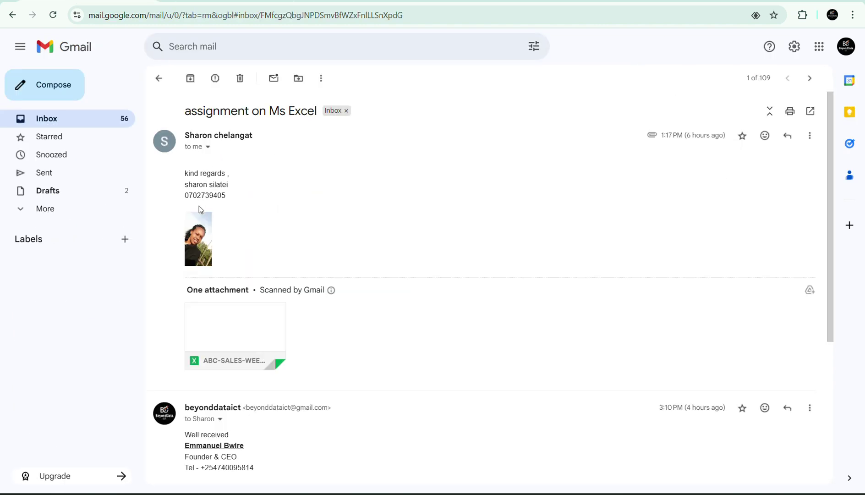
mouse_move(209, 359)
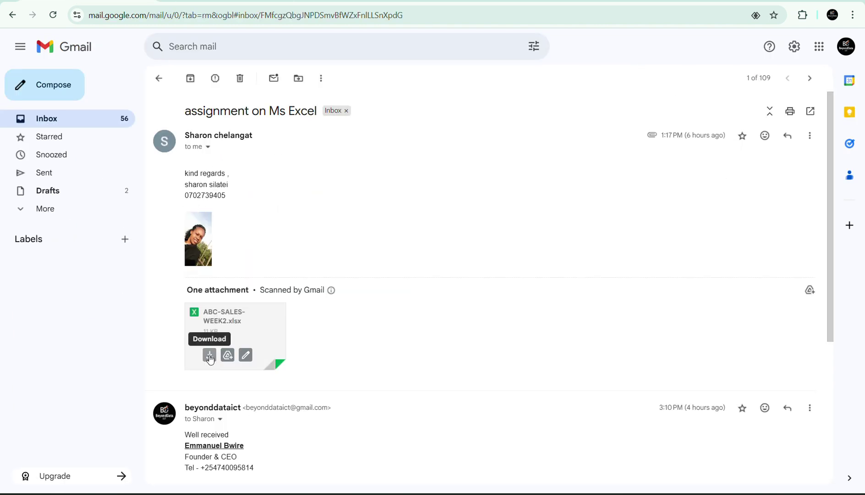
click(209, 356)
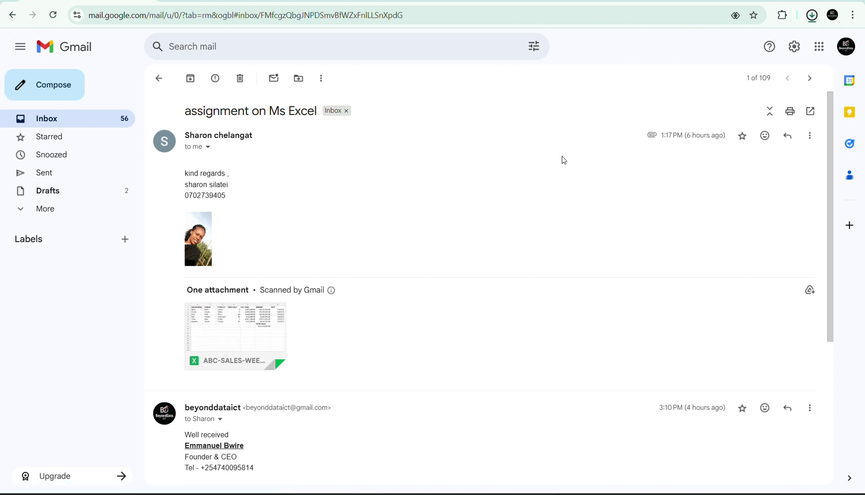
click(700, 51)
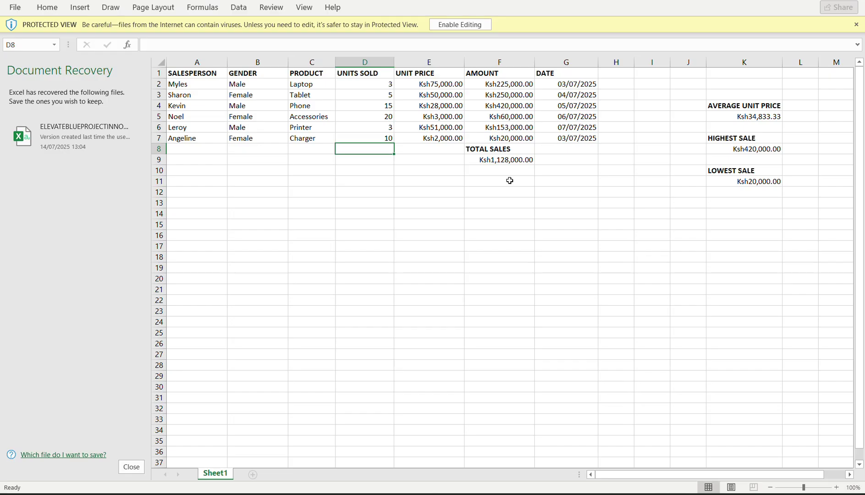
Enable editing on the downloaded ABC-SALES-WEEK2 workbook.
click(462, 25)
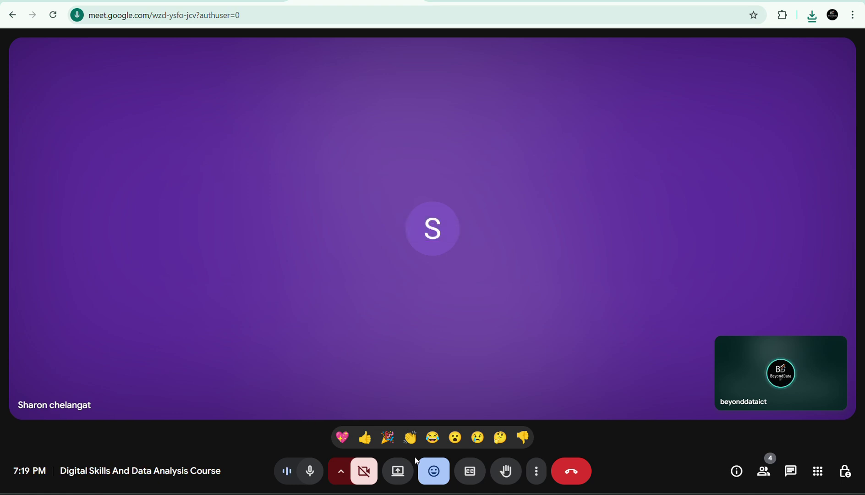
Present the entire screen to the Meet call and bring ABC-SALES-WEEK2 to the front.
click(394, 474)
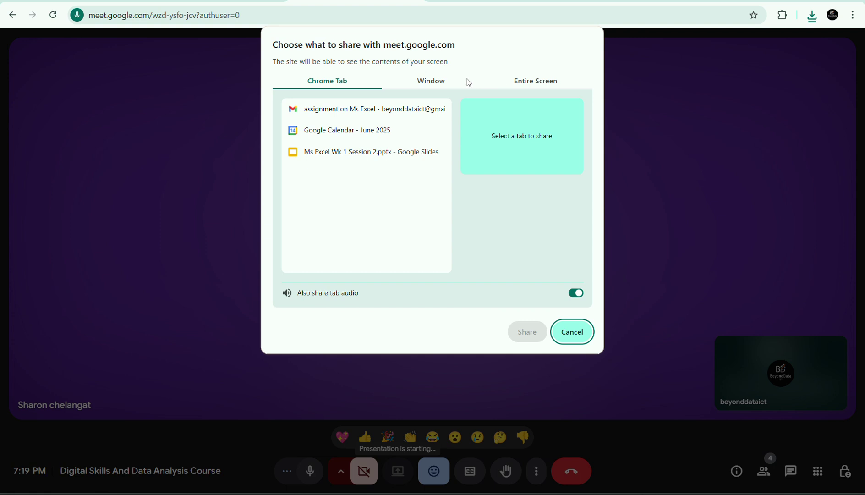
click(533, 81)
click(366, 145)
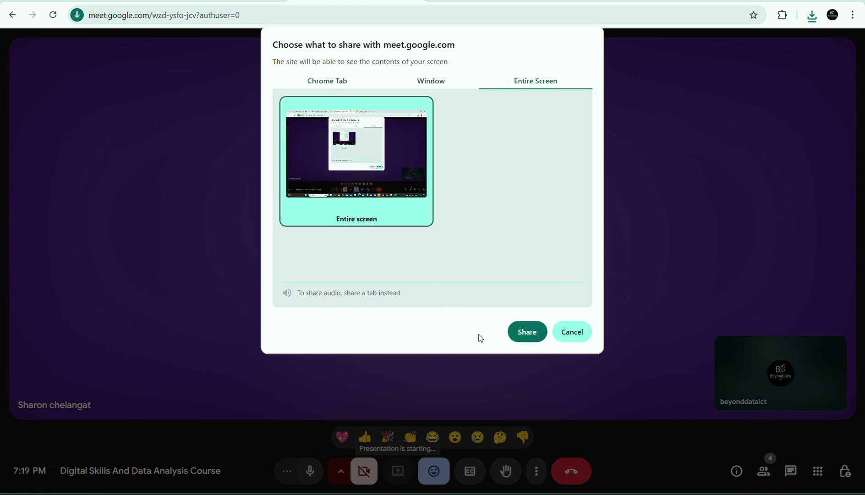
click(525, 331)
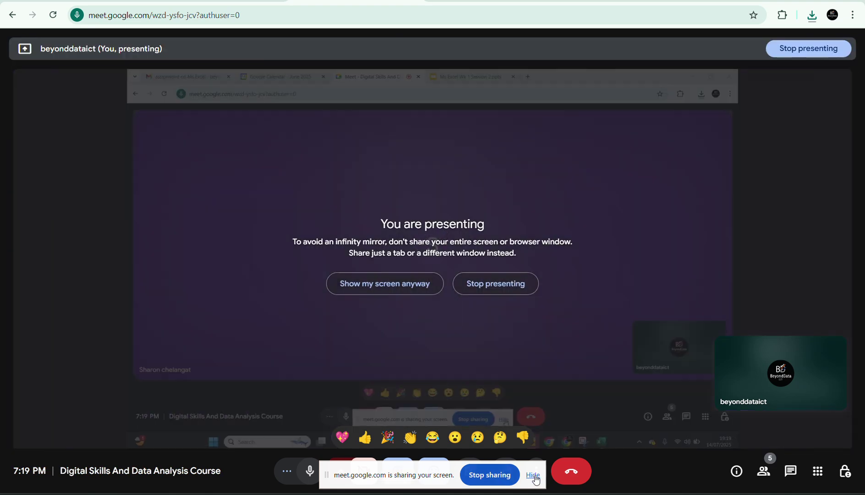
click(533, 475)
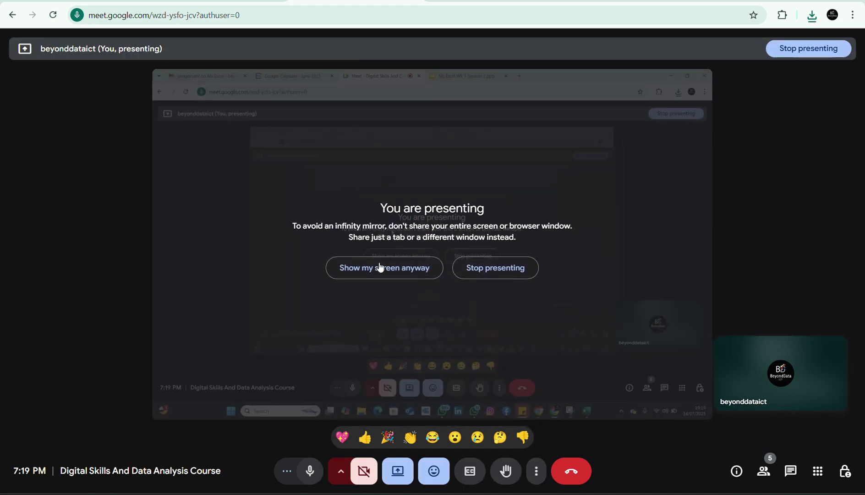
click(380, 267)
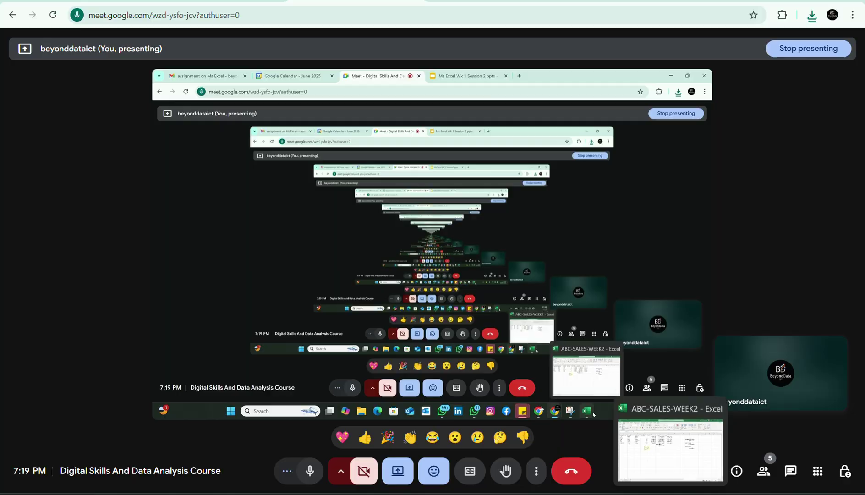
click(592, 414)
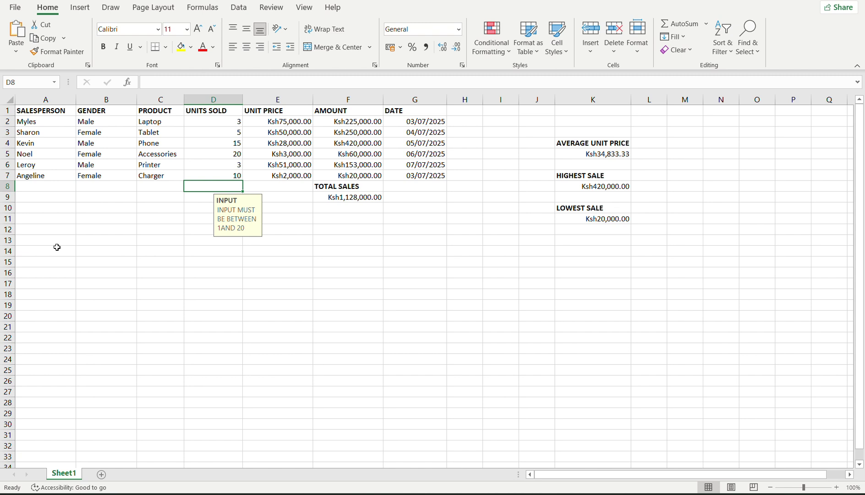
click(193, 129)
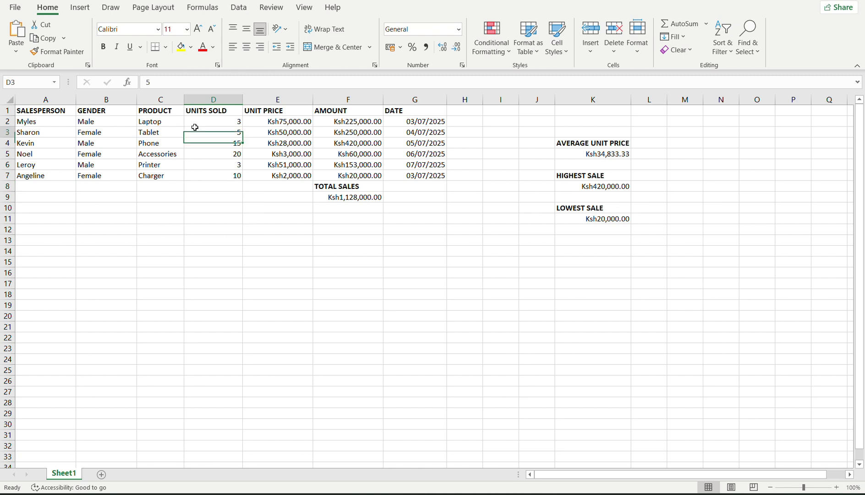
click(198, 155)
click(201, 176)
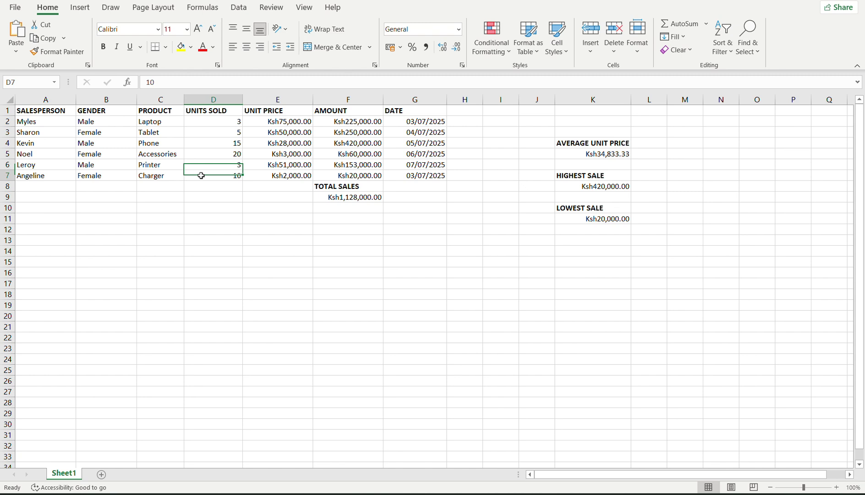
click(126, 152)
click(90, 165)
click(26, 132)
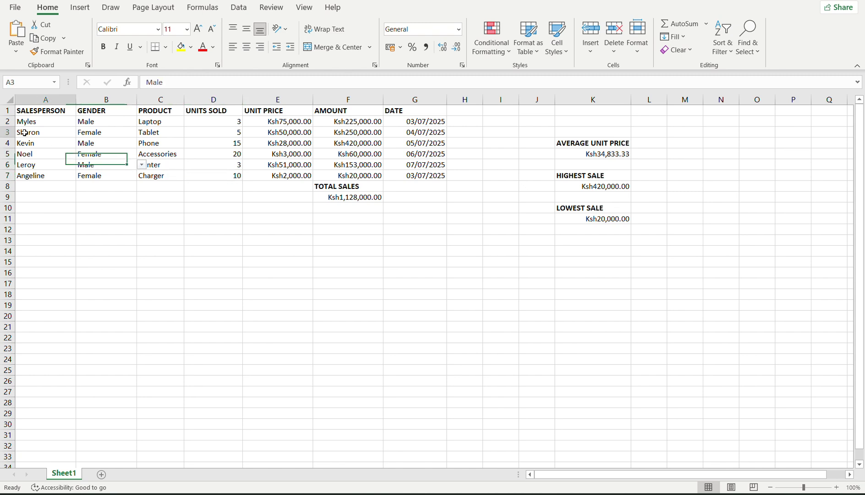
click(42, 122)
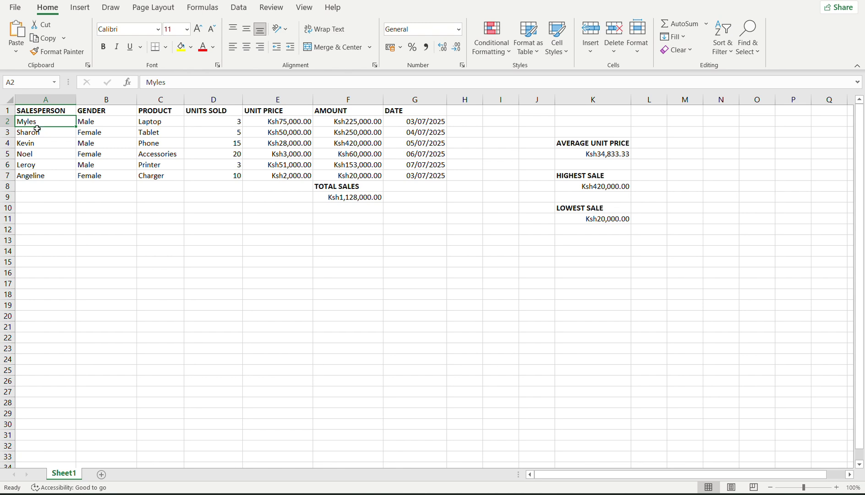
click(42, 153)
click(47, 167)
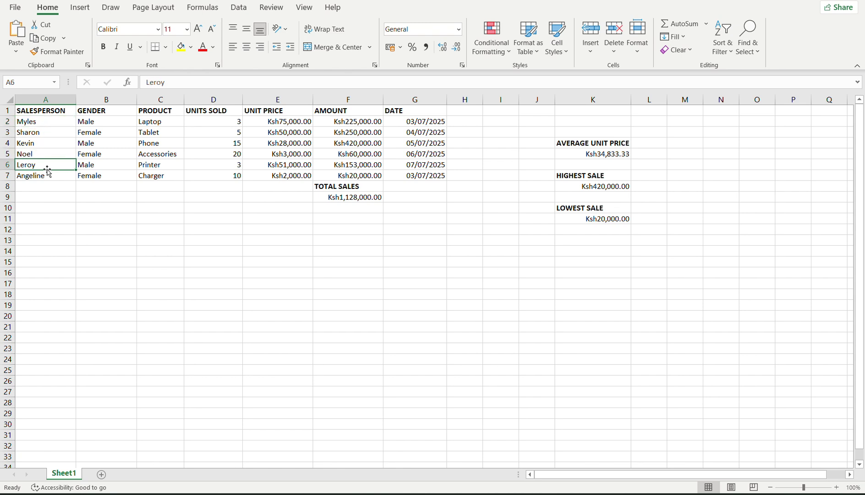
click(56, 130)
click(56, 152)
click(55, 176)
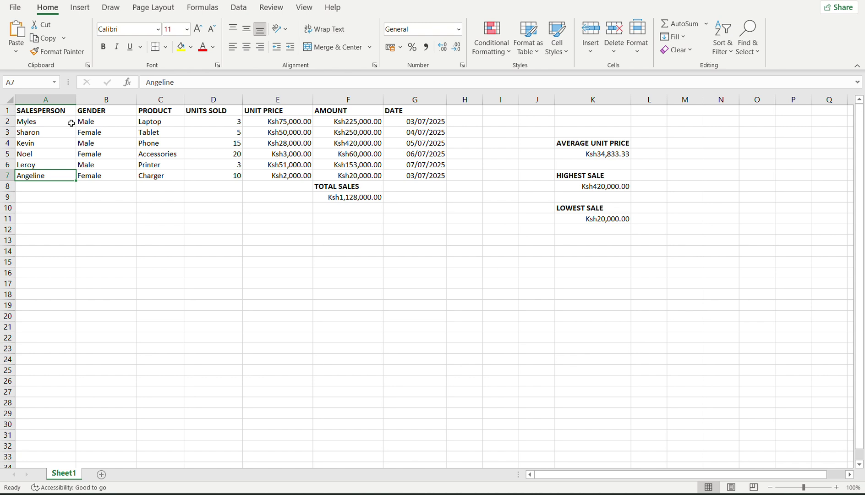
click(88, 122)
click(154, 121)
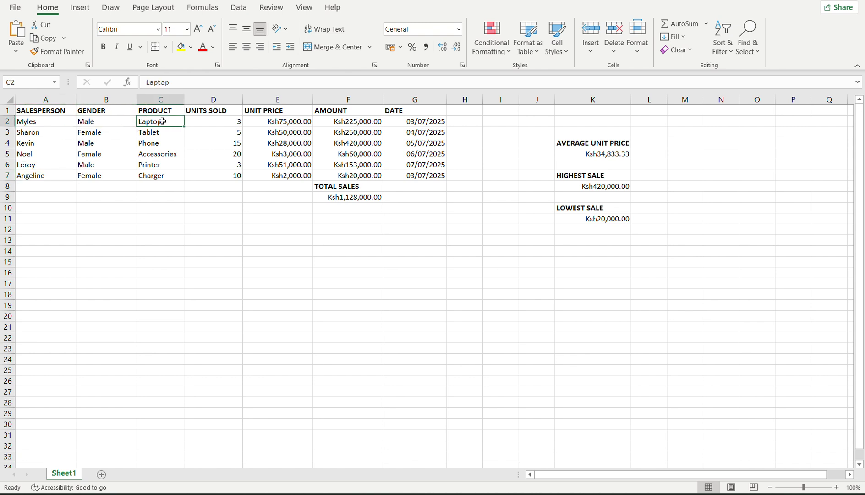
click(202, 123)
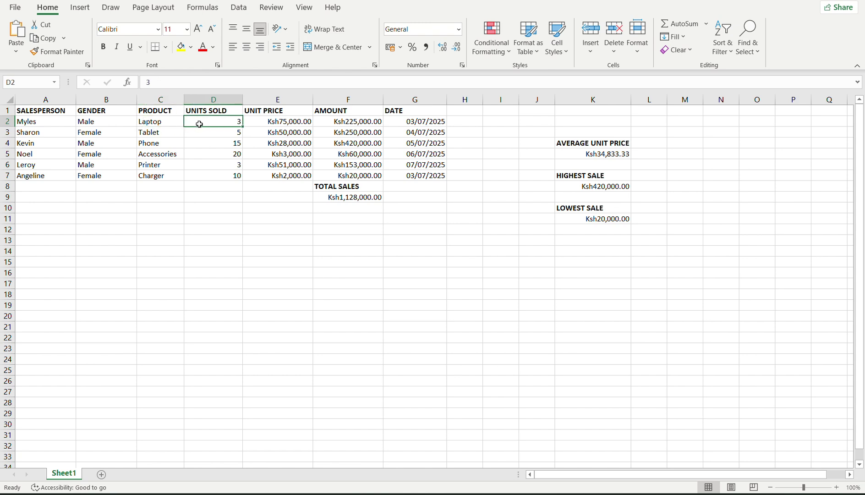
click(164, 131)
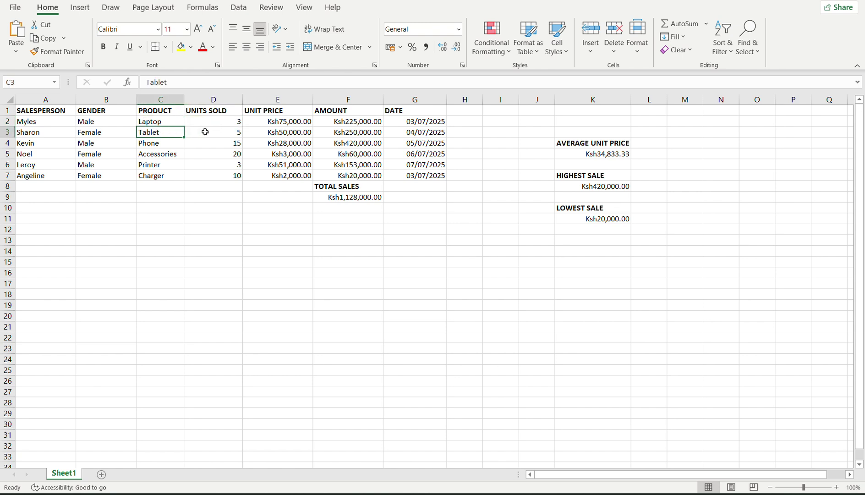
click(275, 123)
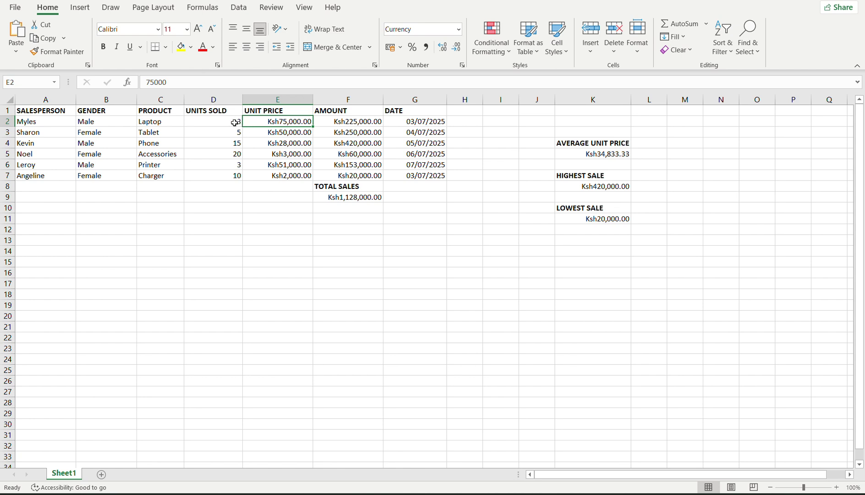
click(336, 125)
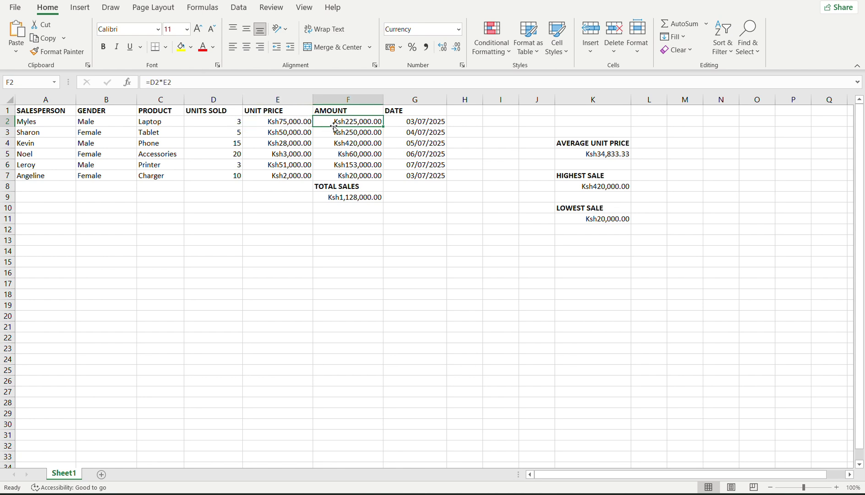
click(284, 122)
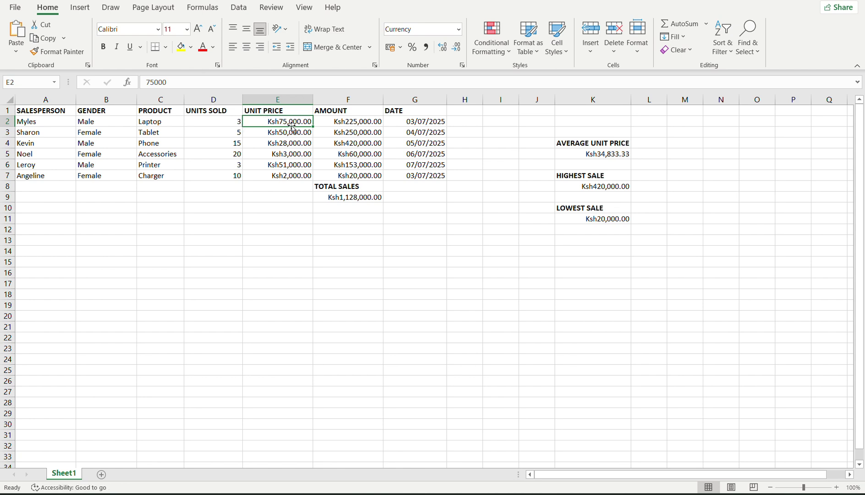
click(195, 124)
click(278, 122)
click(336, 122)
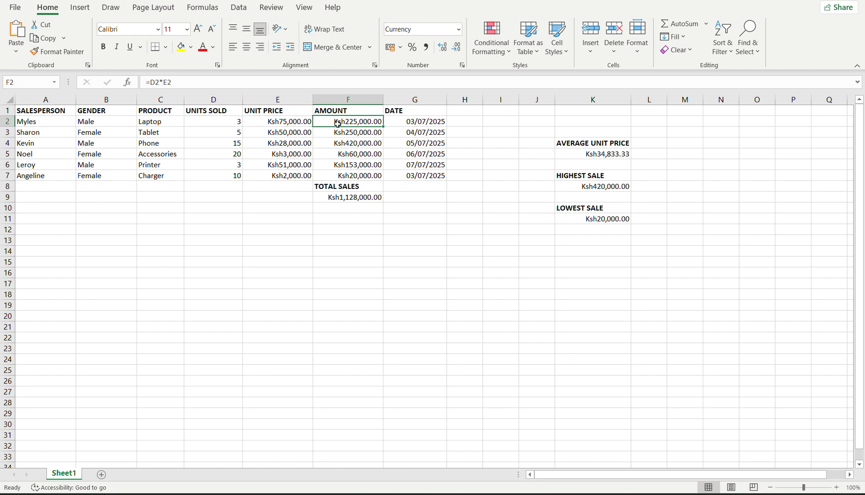
click(415, 125)
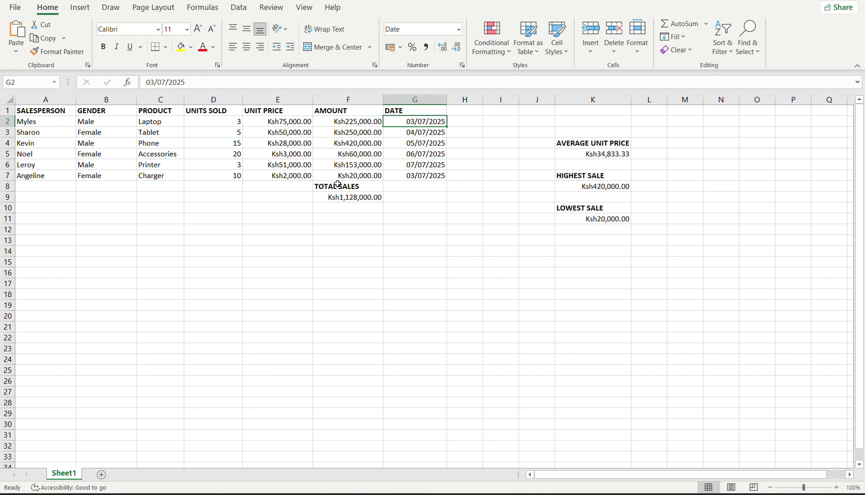
click(344, 198)
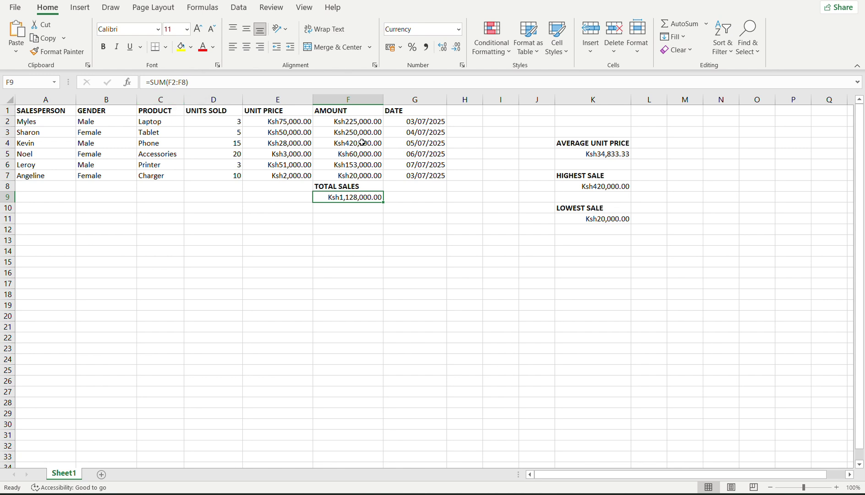
click(341, 122)
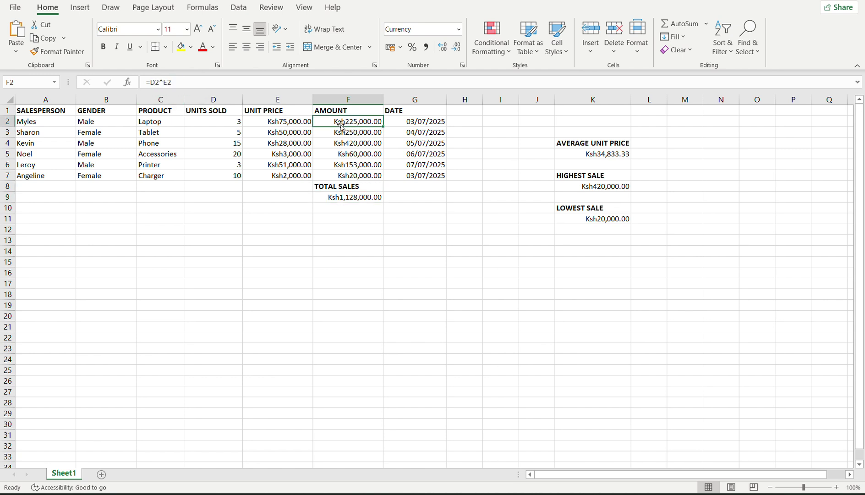
click(335, 173)
click(356, 121)
click(343, 198)
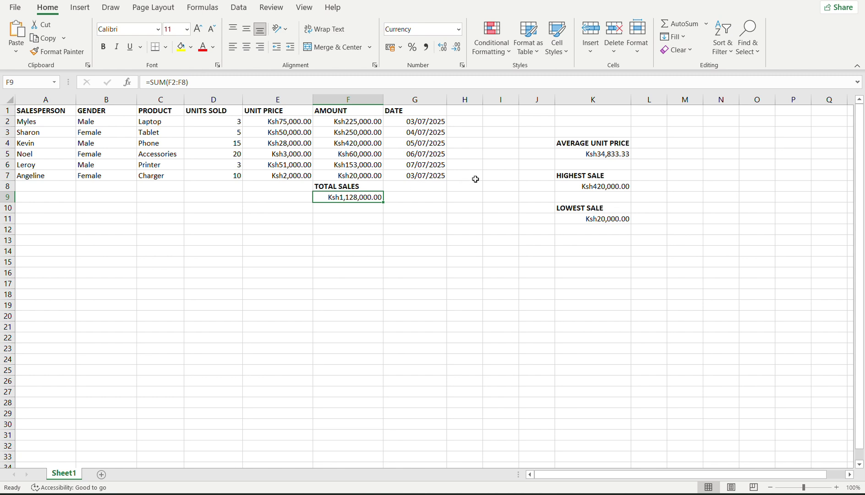
click(583, 144)
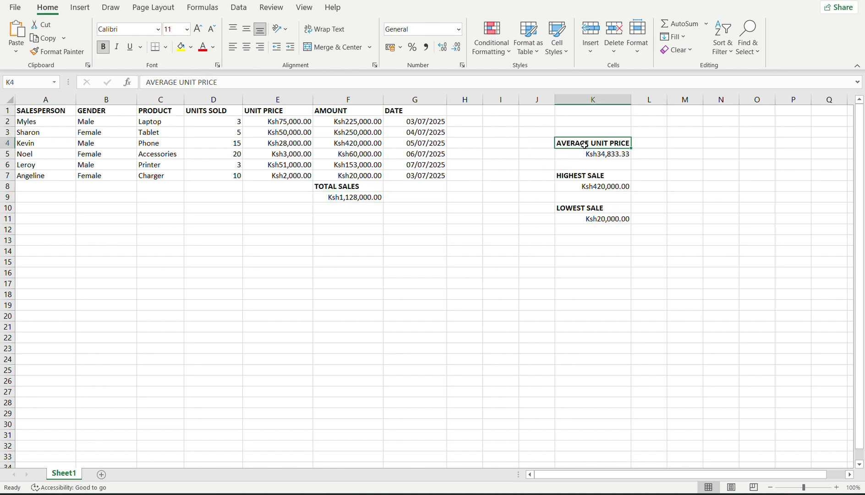
click(575, 155)
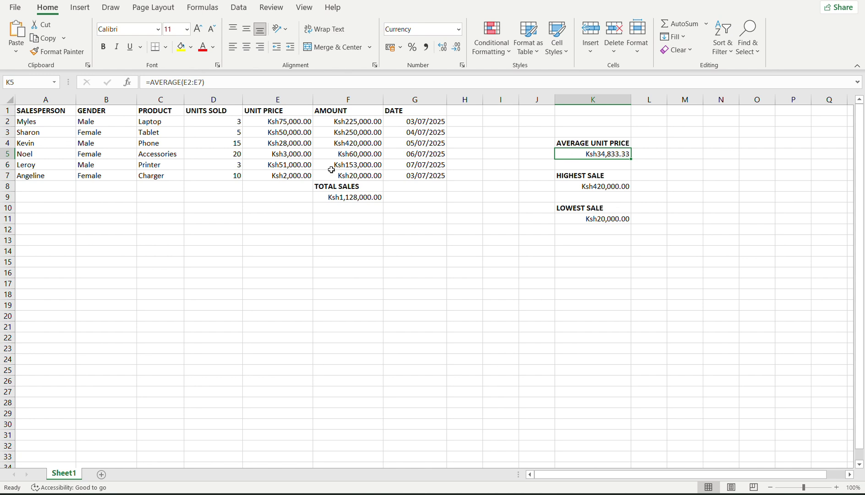
click(284, 121)
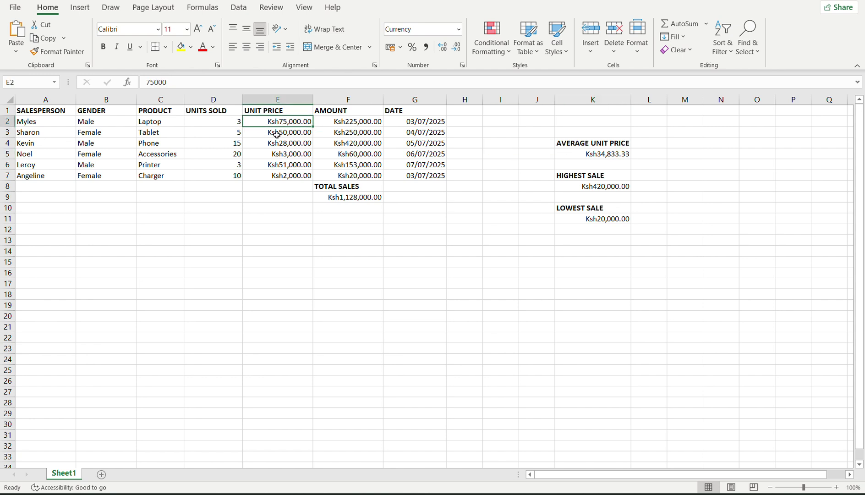
click(276, 164)
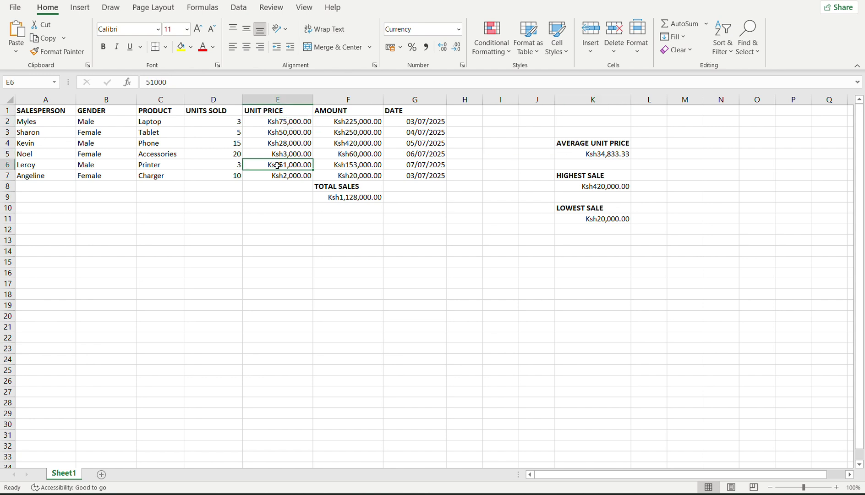
click(335, 123)
click(340, 184)
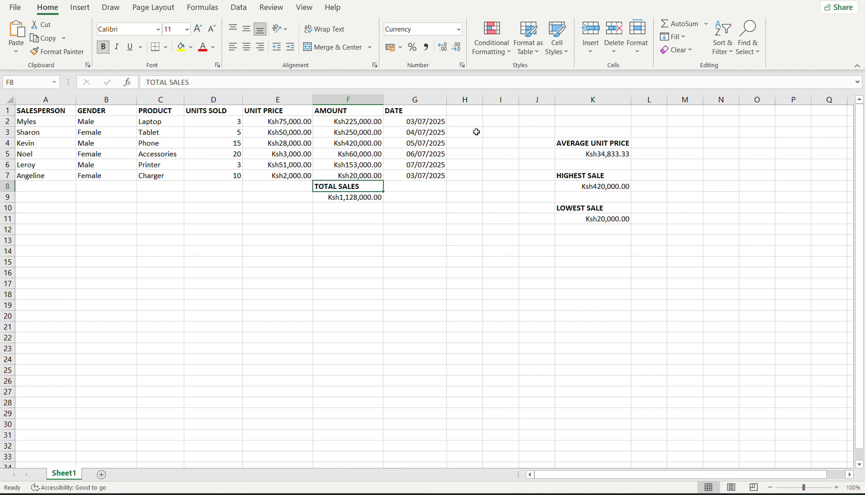
click(592, 153)
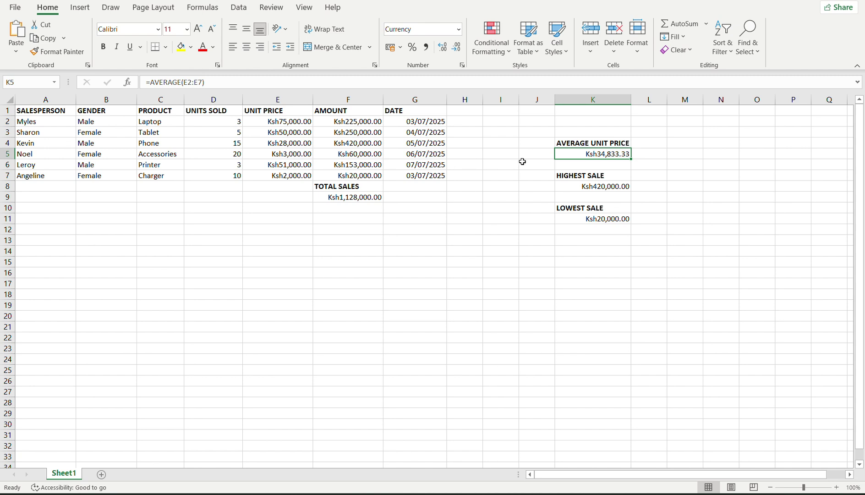
click(589, 187)
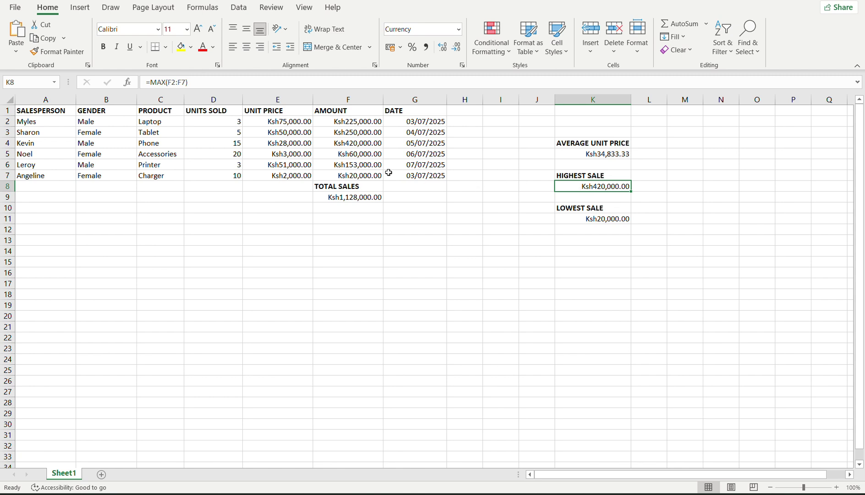
click(342, 147)
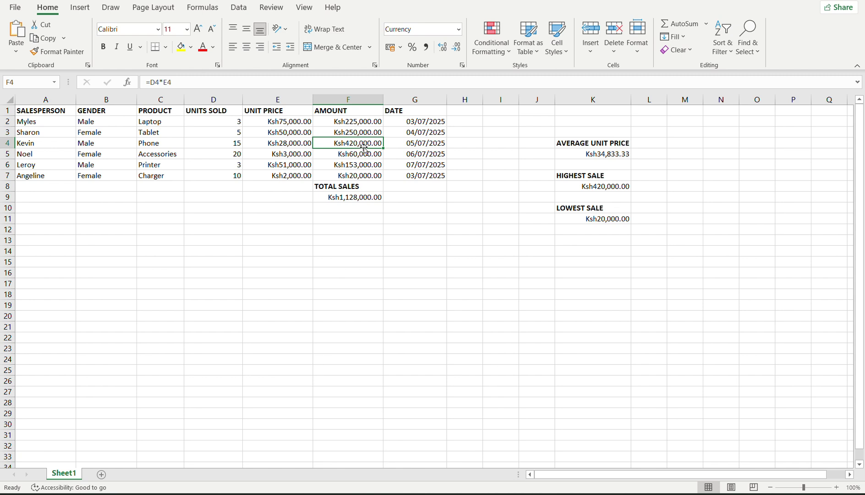
click(568, 187)
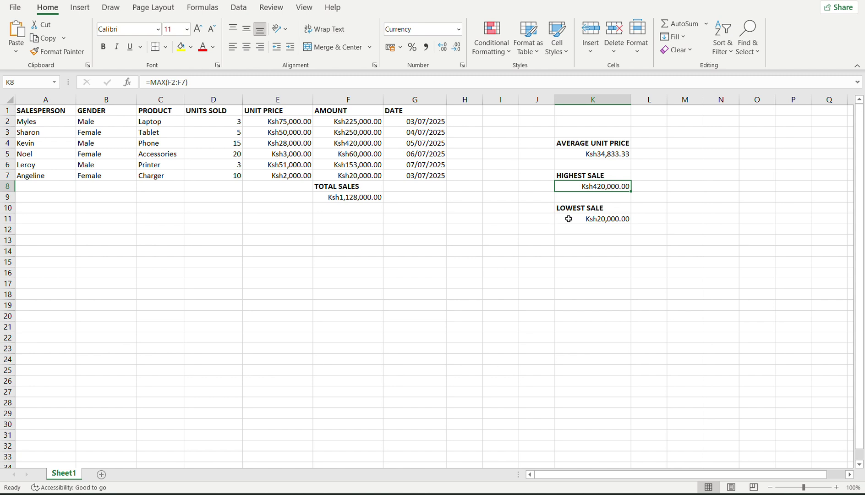
click(595, 220)
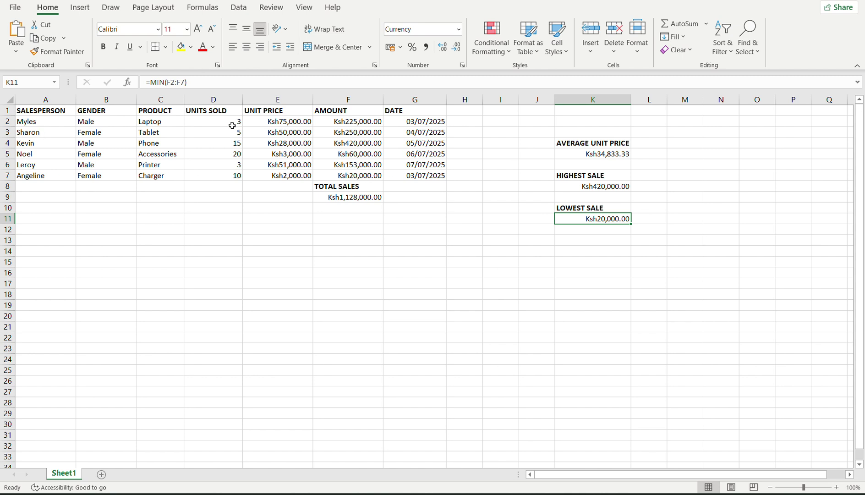
click(47, 113)
click(99, 110)
drag(161, 111, 224, 120)
click(225, 121)
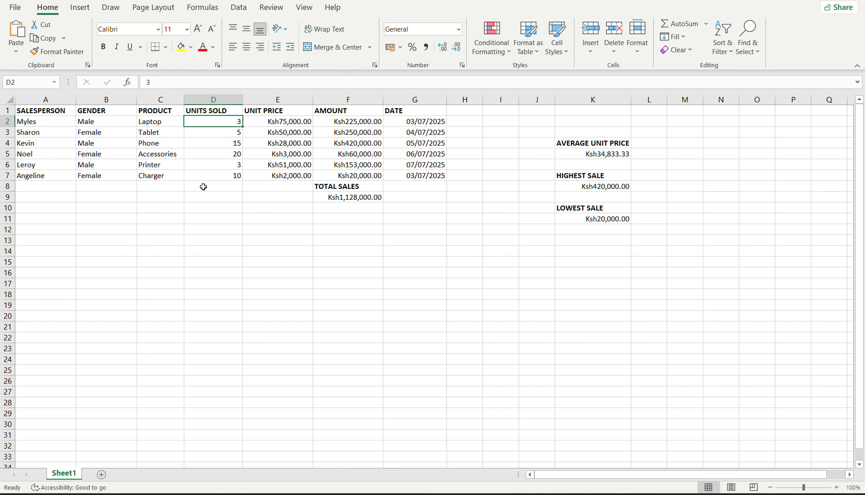
click(215, 179)
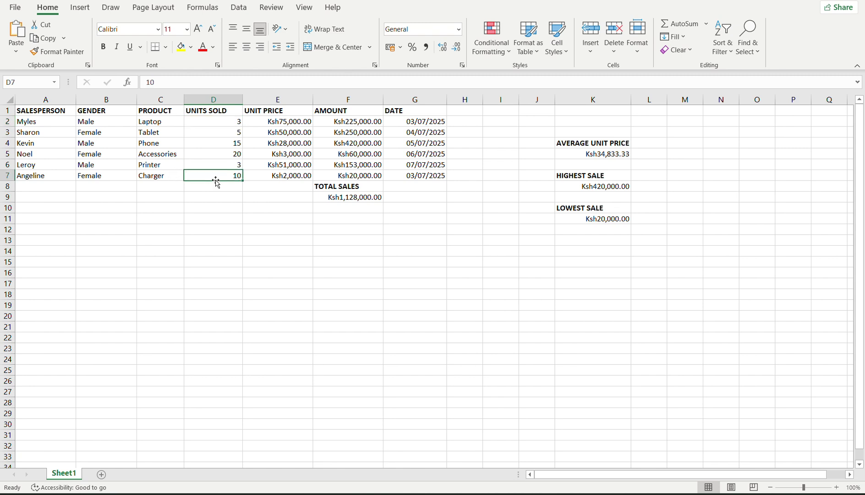
click(48, 174)
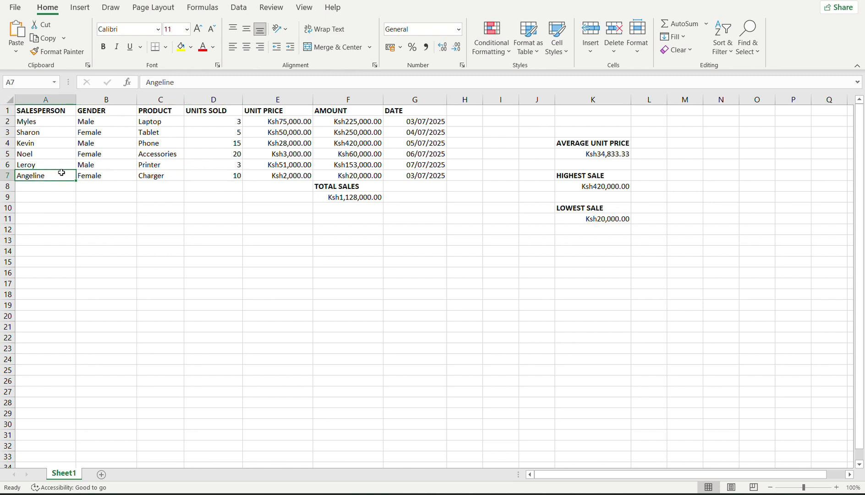
click(67, 155)
click(74, 132)
click(69, 122)
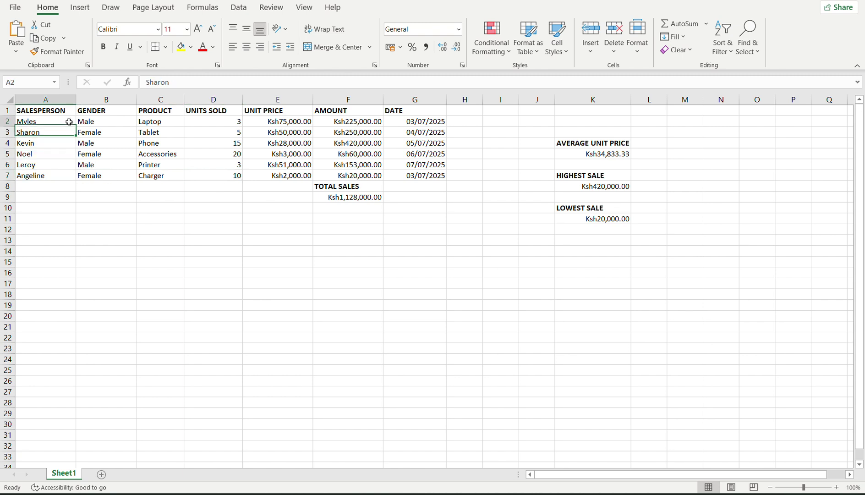
click(89, 124)
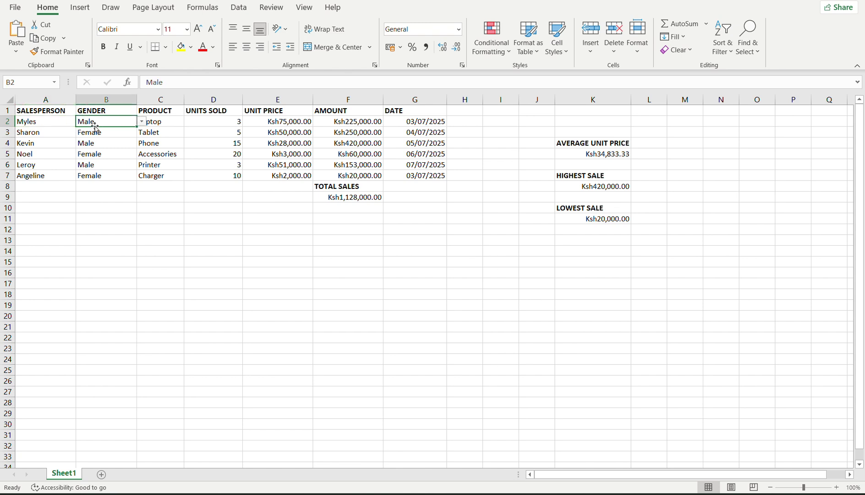
click(142, 122)
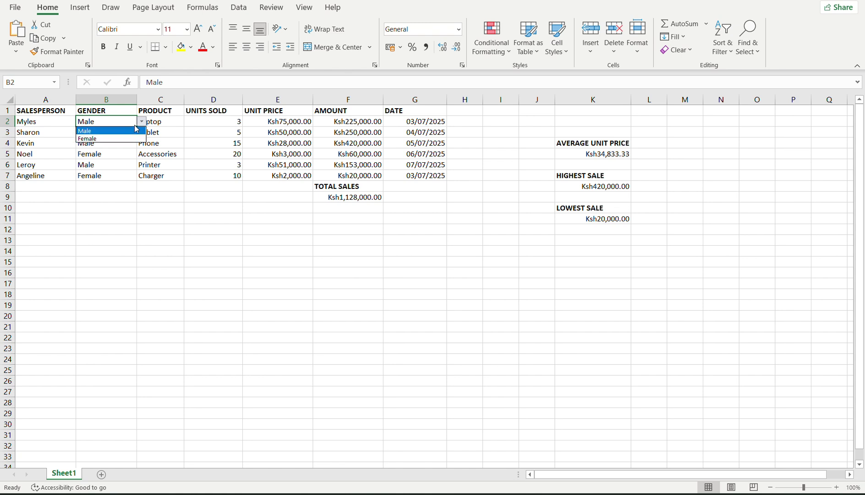
click(164, 123)
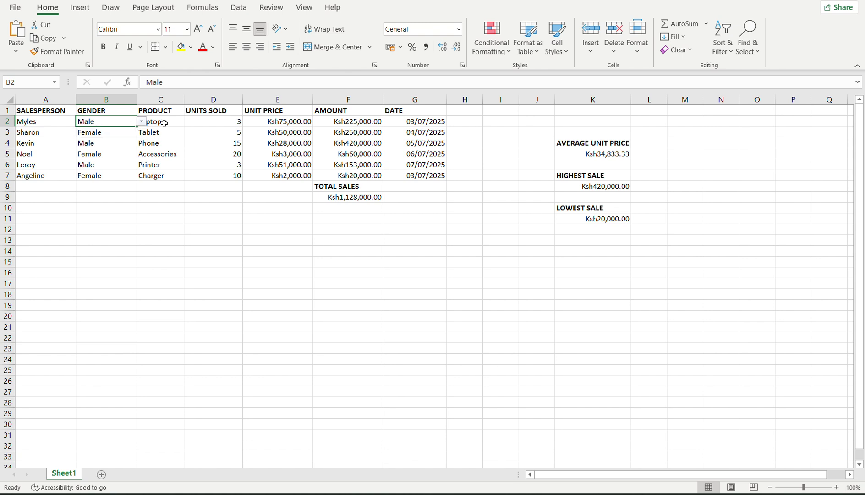
click(164, 123)
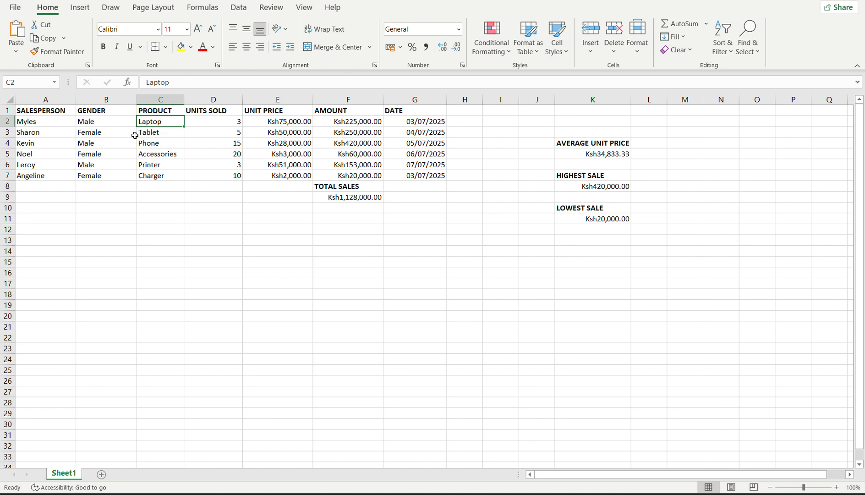
click(121, 124)
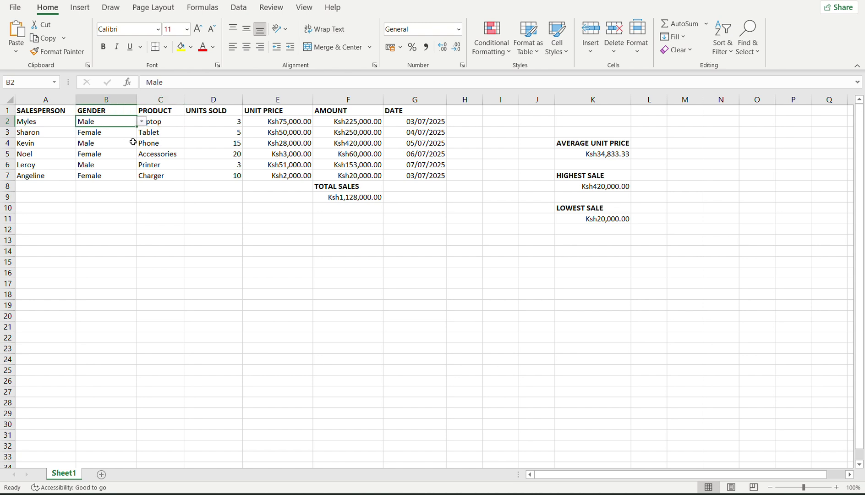
click(102, 209)
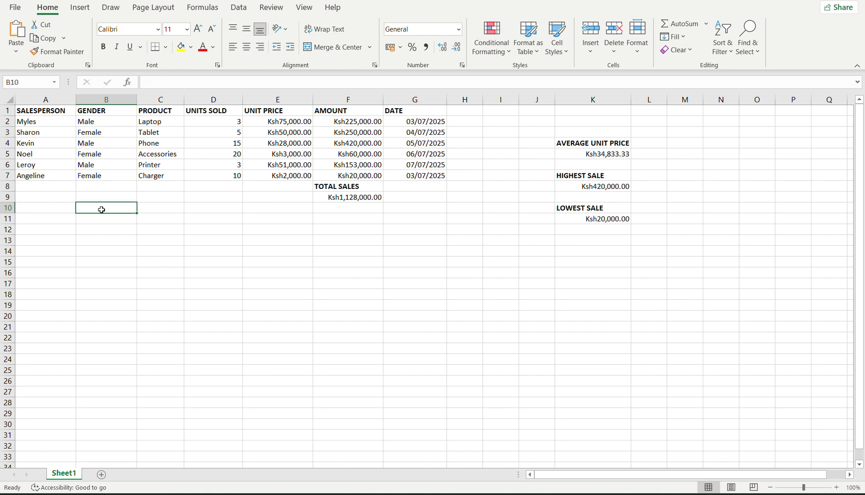
Select the empty Product cell C8 and bring up the Data Validation settings.
click(164, 187)
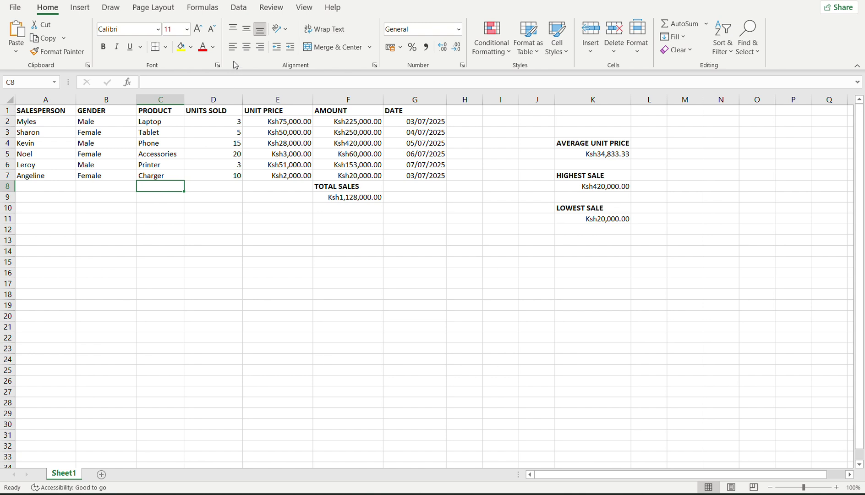
click(239, 7)
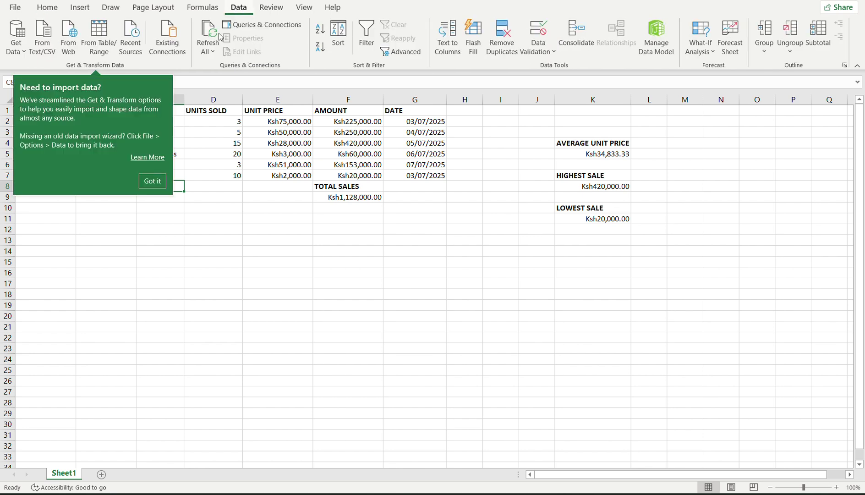
click(151, 182)
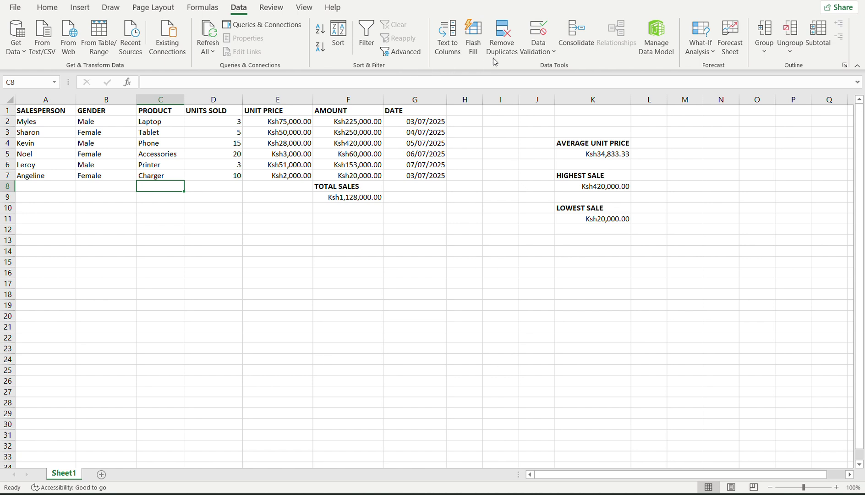
click(551, 53)
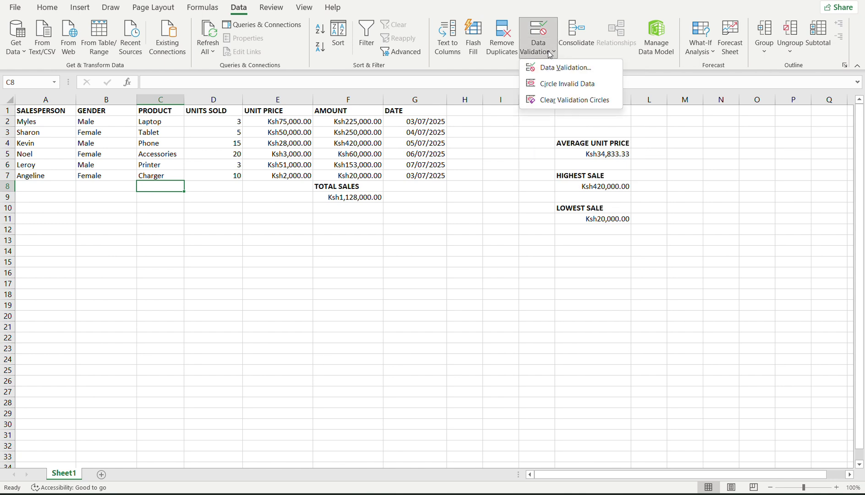
click(563, 72)
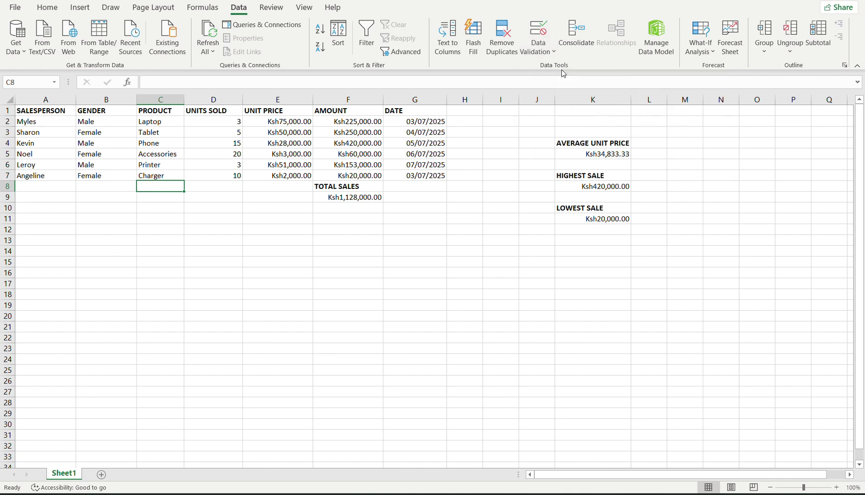
Allow a List with source Laptop, Tablet, Phone, Printer, Accessories, charge and apply it to C8.
click(248, 132)
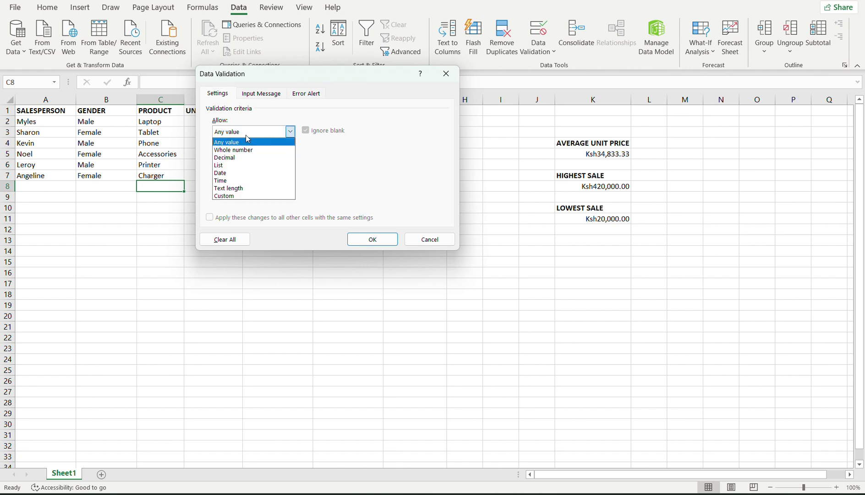
click(230, 167)
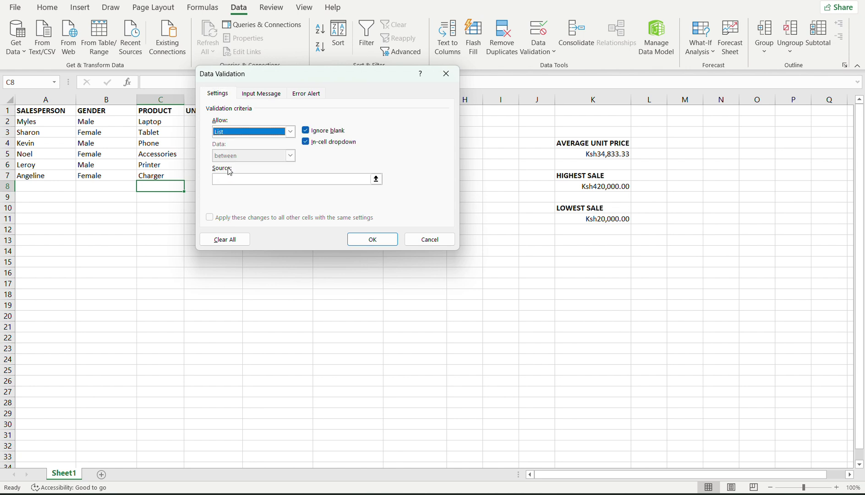
click(228, 179)
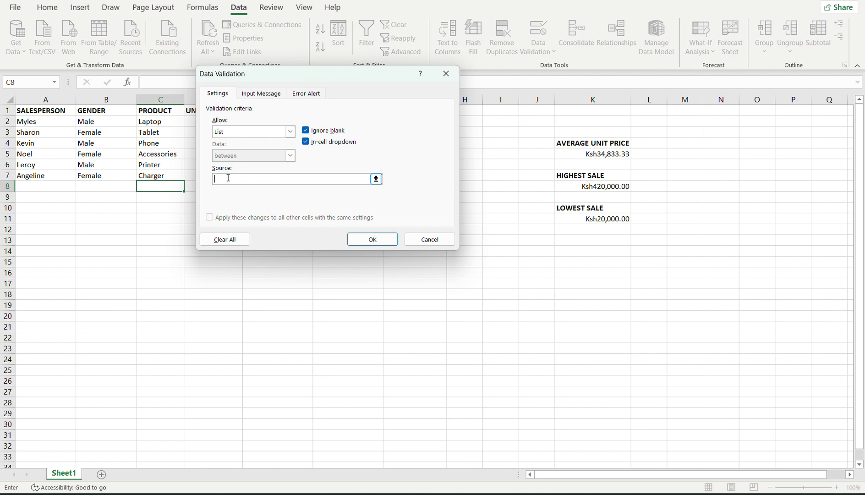
text(ptop,Tablet,Phone,Printer,)
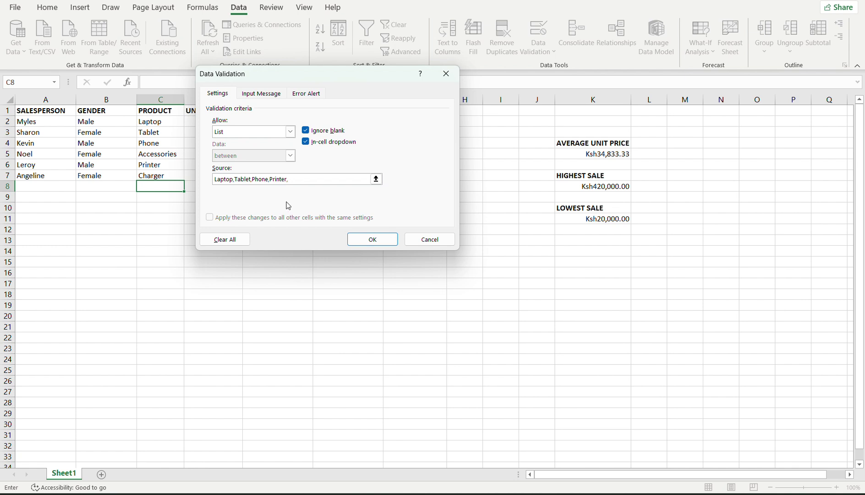
text(Accessories, charge)
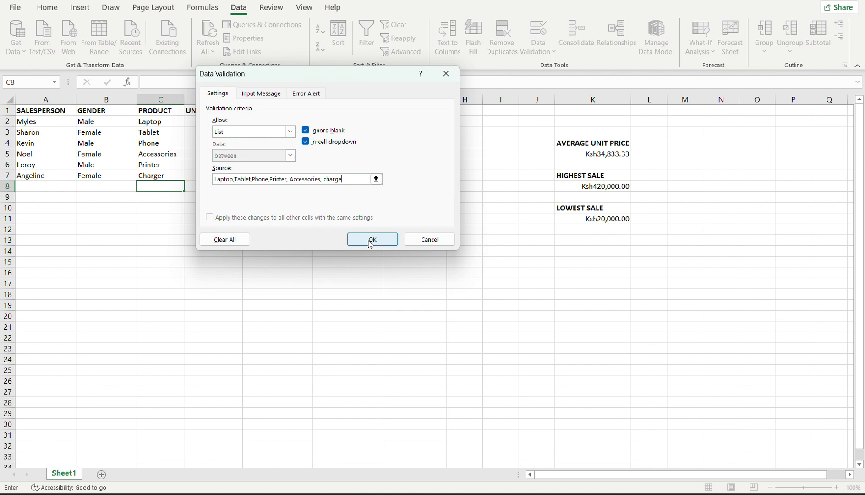
click(271, 96)
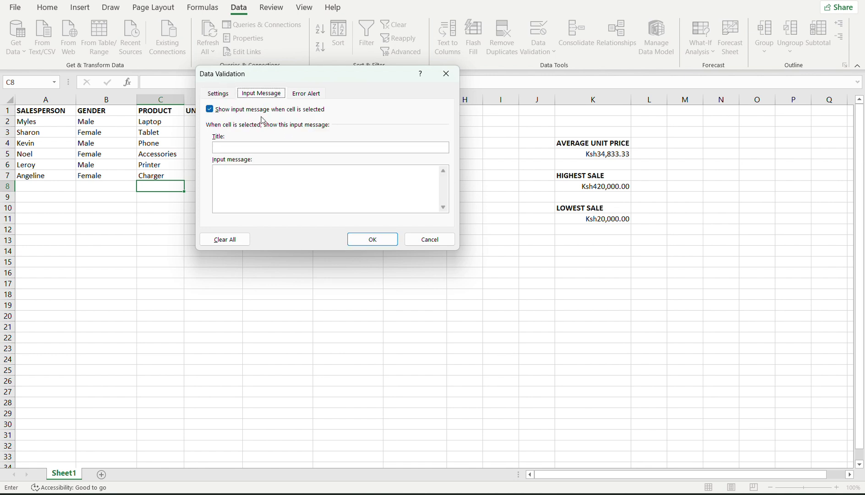
click(304, 92)
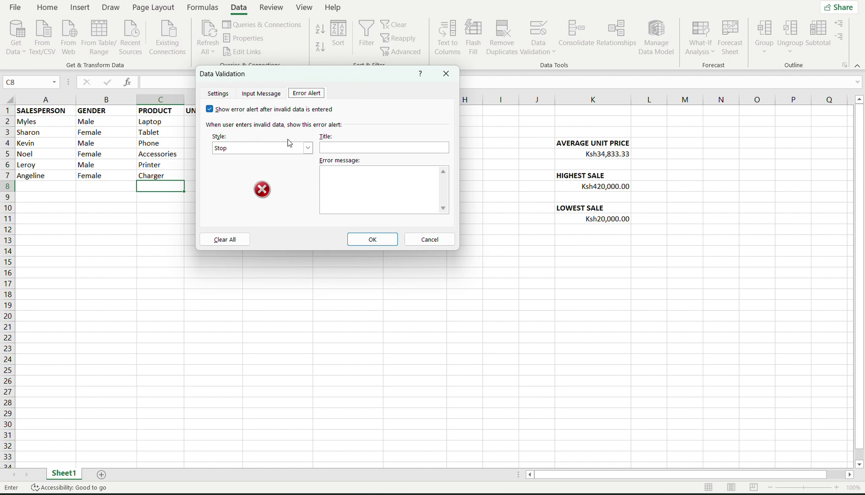
click(222, 94)
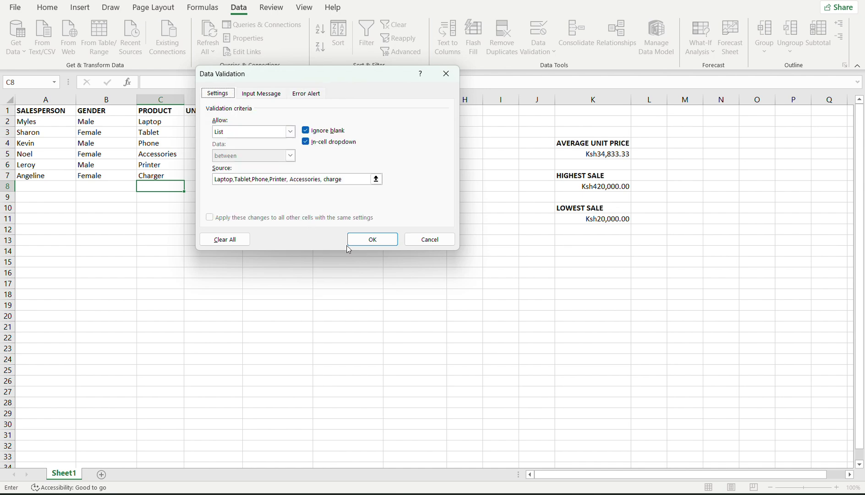
click(378, 239)
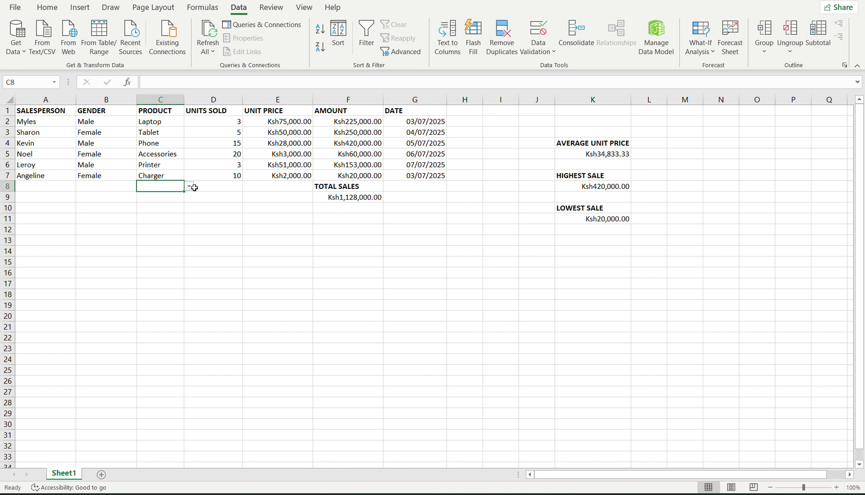
Choose Printer, then Laptop, from C8's product drop-down.
click(188, 187)
click(188, 187)
click(188, 187)
click(163, 219)
click(188, 186)
click(151, 195)
Test the validation by entering 'paptop' in C8 and cancelling the error, keeping Laptop.
click(179, 195)
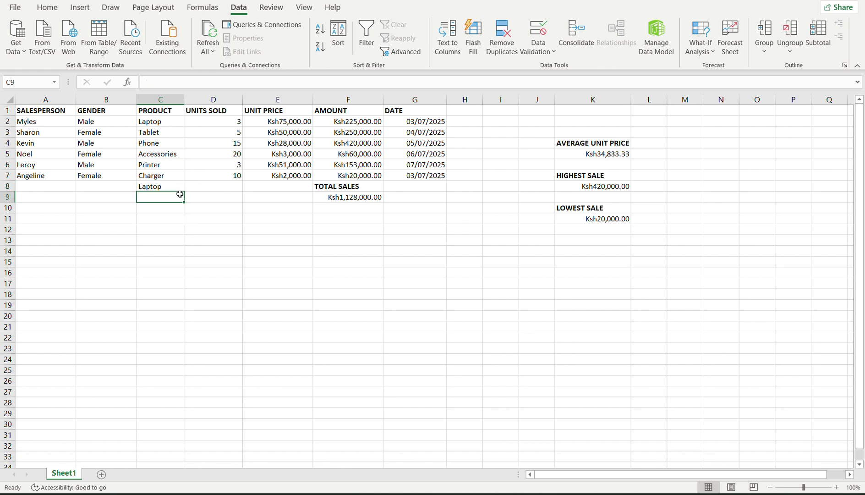
text(date)
key(BackSpace)
key(BackSpace)
key(BackSpace)
key(BackSpace)
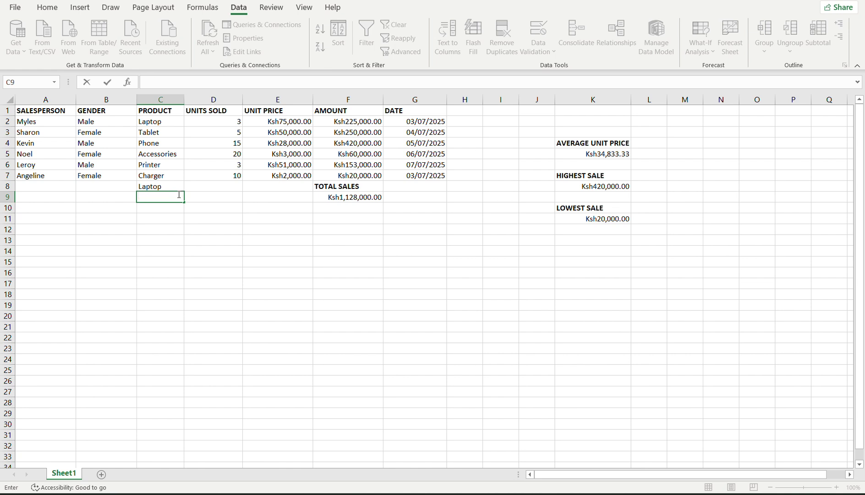
click(163, 187)
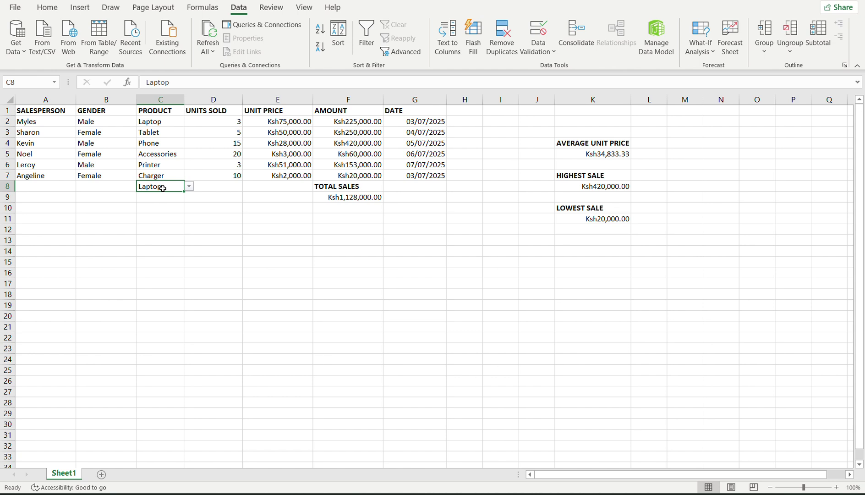
text(paptop)
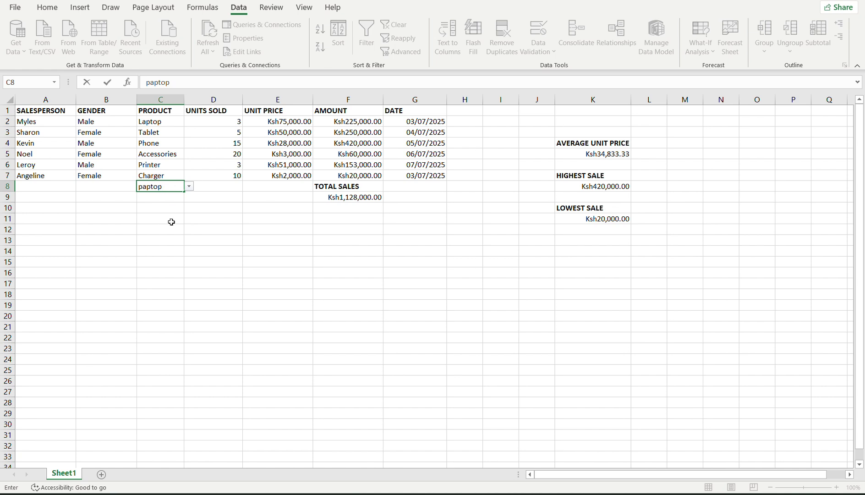
key(Return)
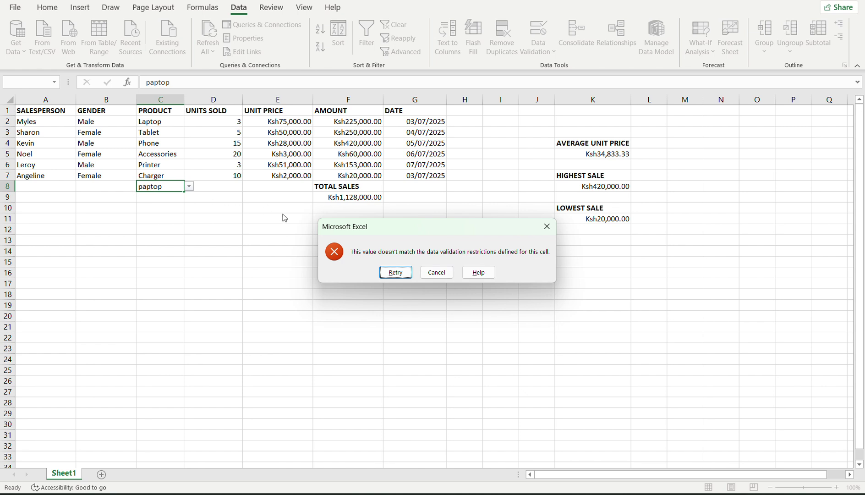
click(437, 272)
click(155, 196)
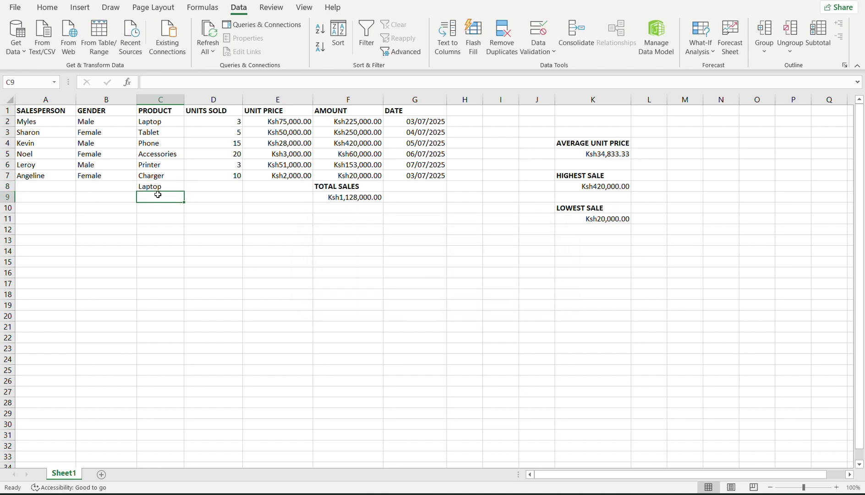
click(170, 186)
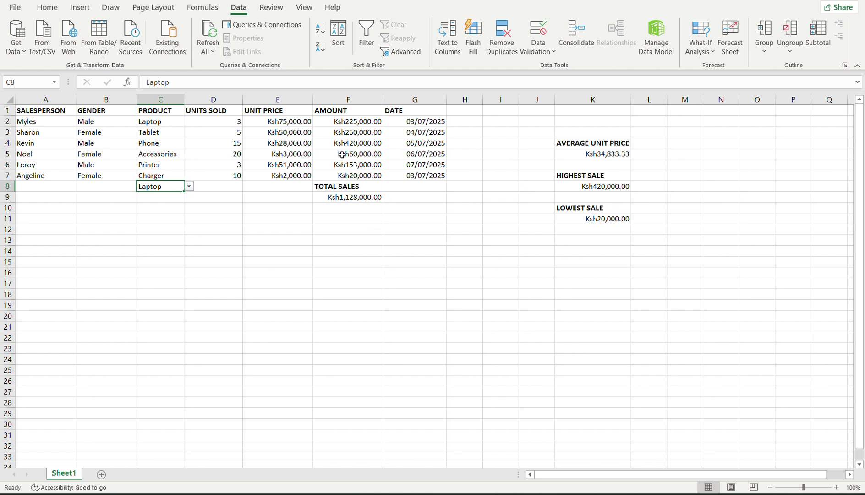
click(605, 186)
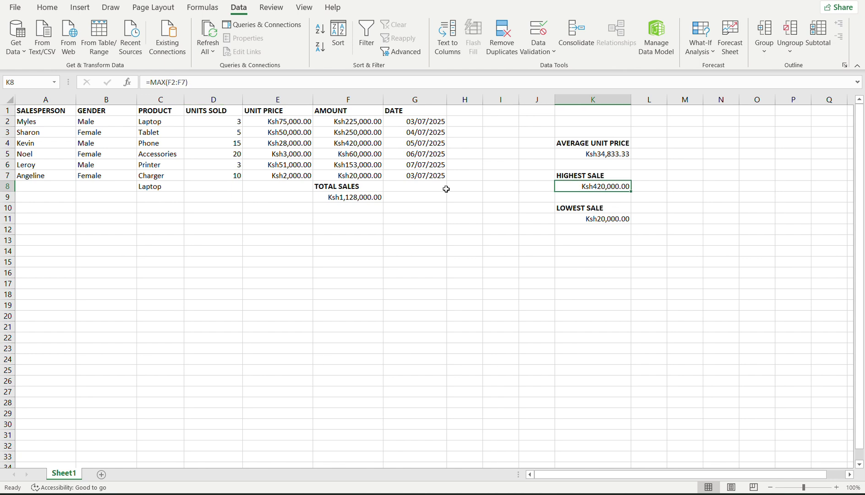
click(335, 197)
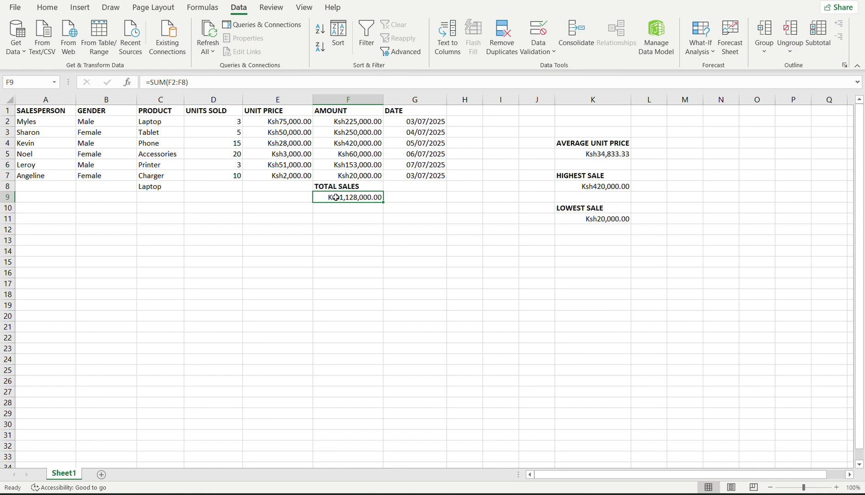
drag(335, 197, 339, 186)
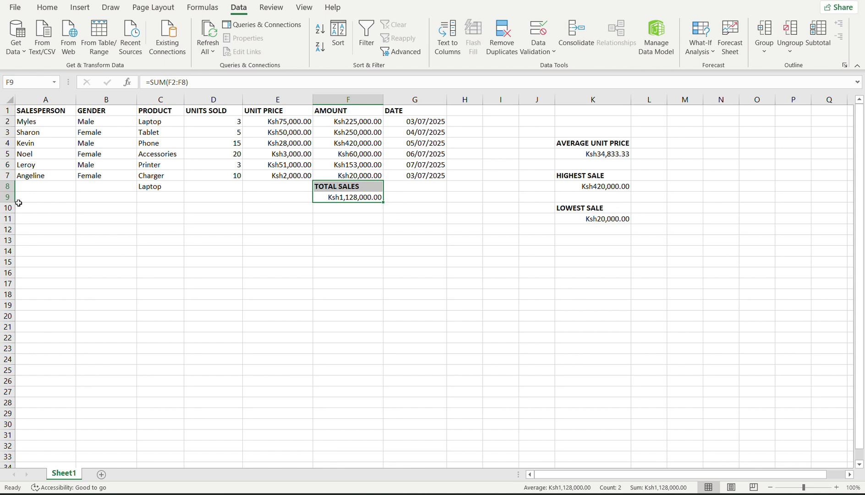
click(6, 186)
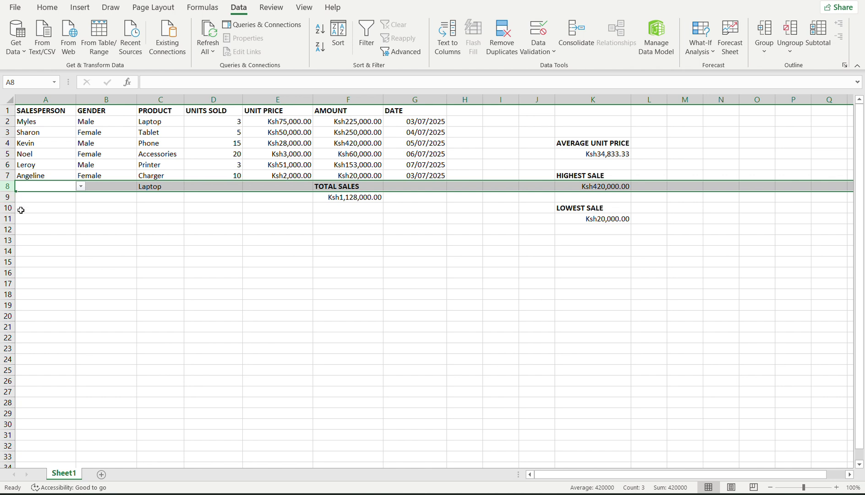
Delete rows 8 to 12 below the sales table.
shift+click(5, 229)
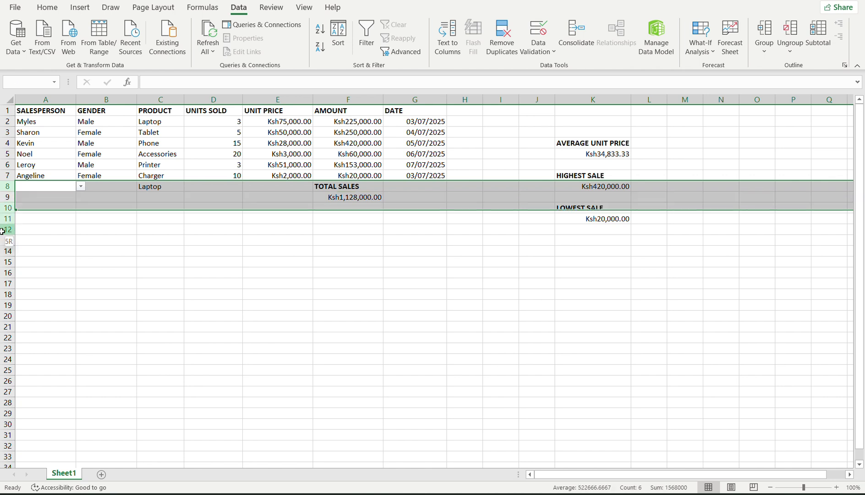
right_click(2, 229)
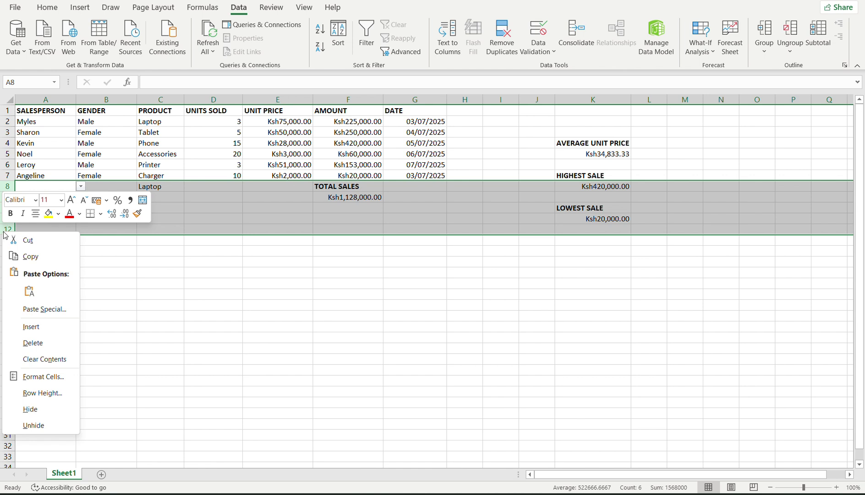
click(39, 342)
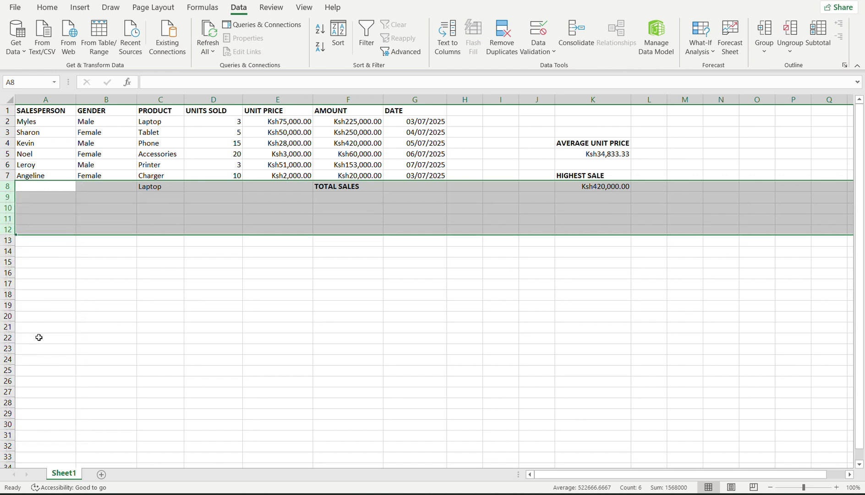
Delete column K, leaving only the sales table, and bring up WhatsApp.
click(567, 99)
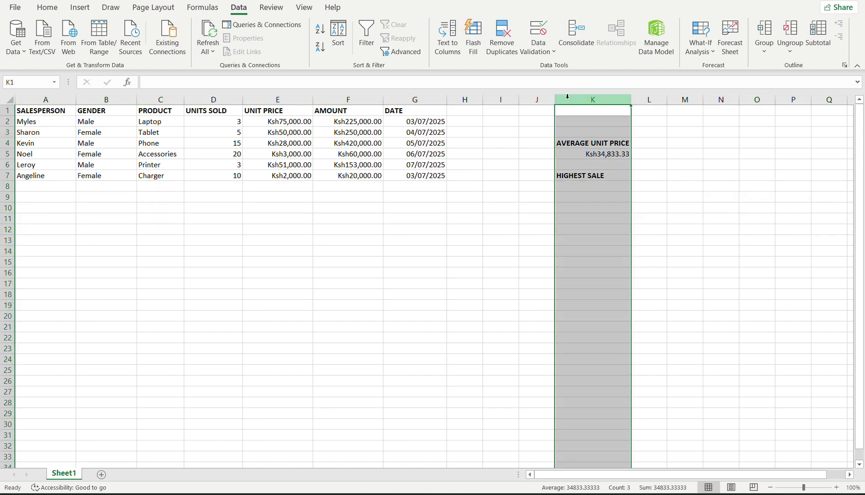
right_click(568, 99)
click(591, 213)
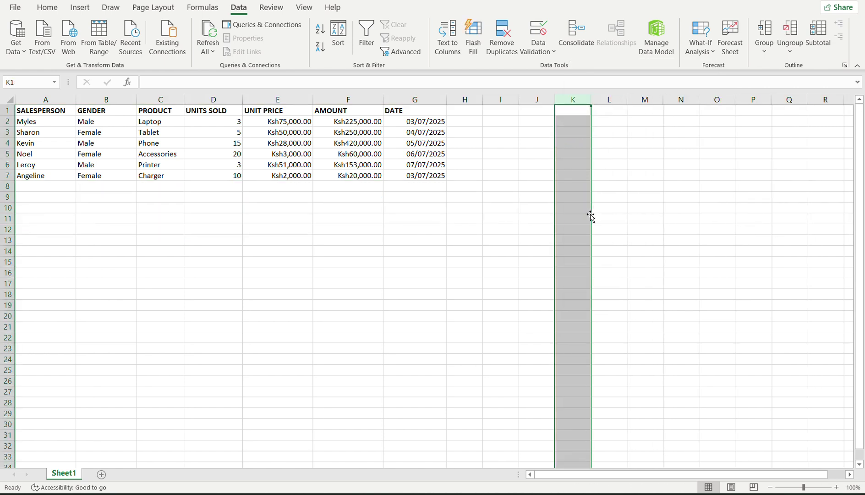
click(479, 238)
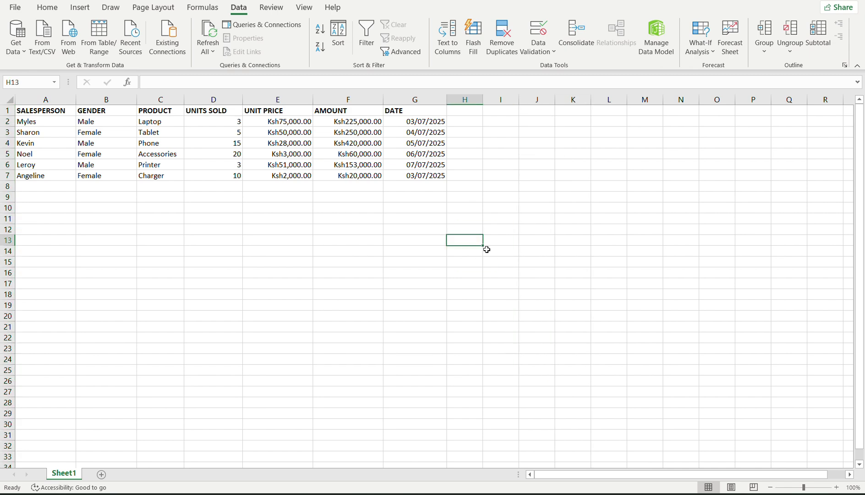
click(505, 494)
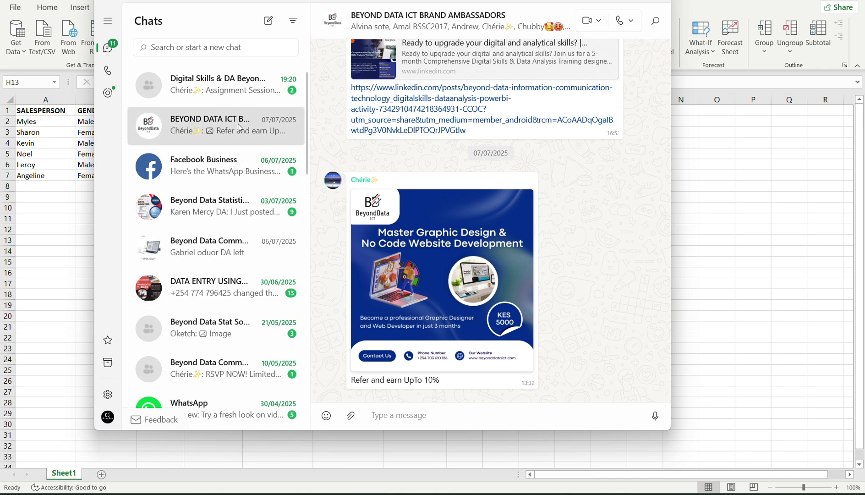
Send ABC-SALES-WEEK2.xlsx from Downloads to the Digital Skills & DA Beyond Data ICT 001 group.
click(245, 79)
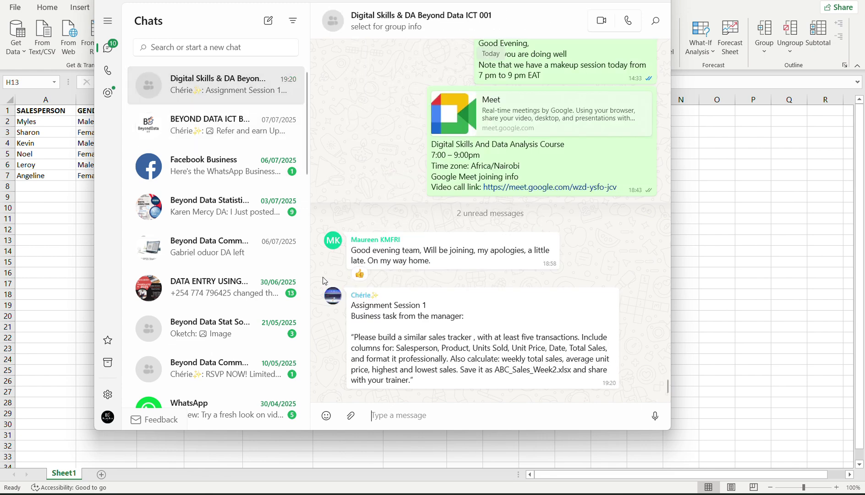
click(351, 416)
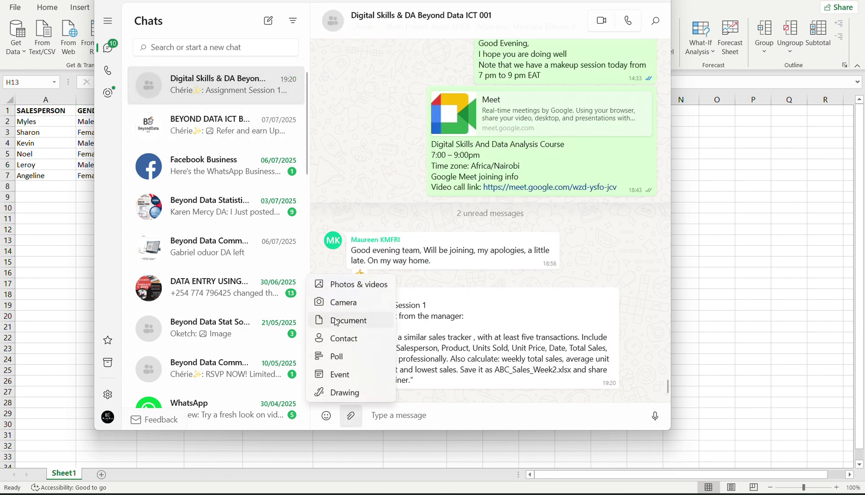
click(351, 316)
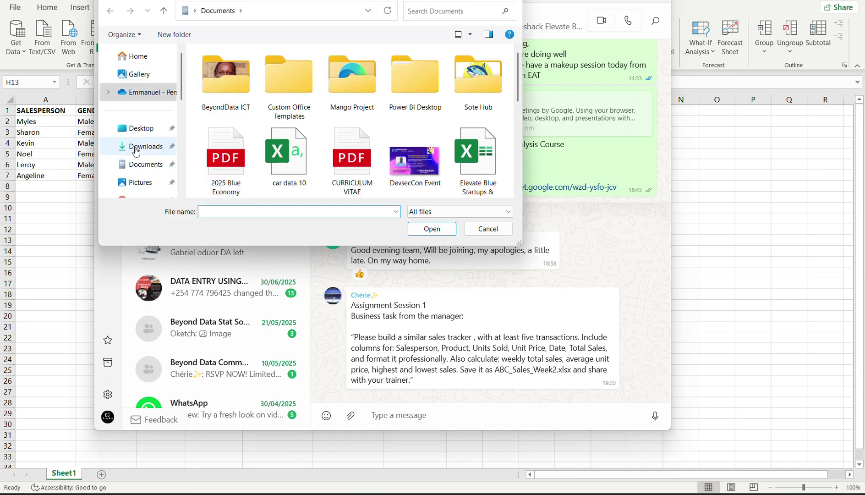
click(140, 149)
click(251, 85)
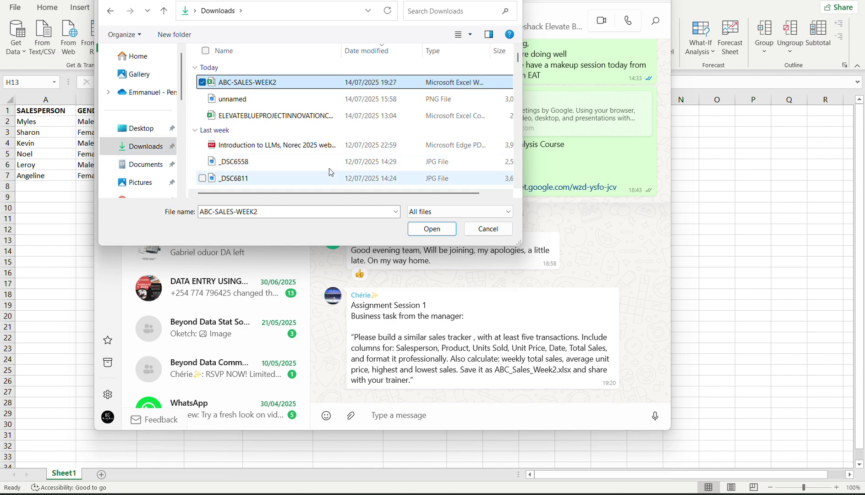
click(417, 229)
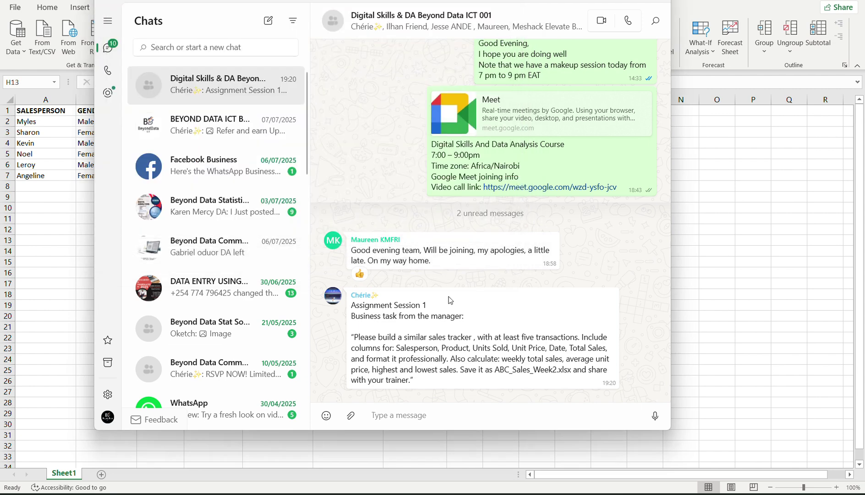
click(616, 407)
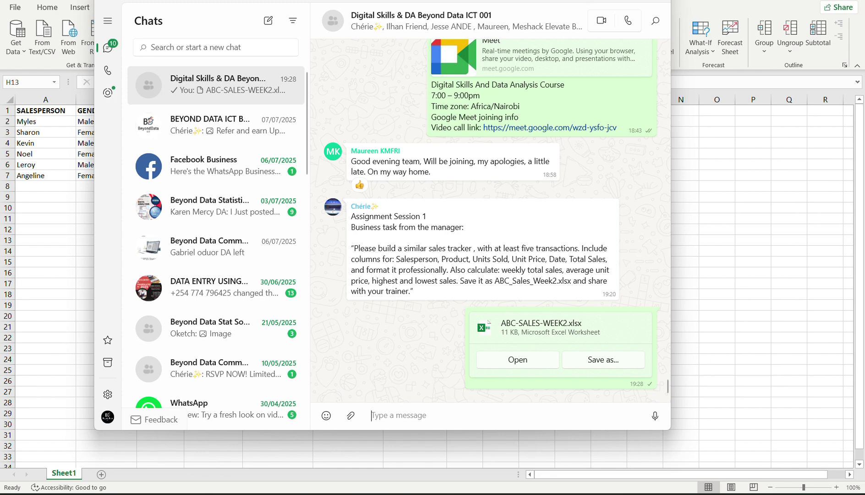
key(alt+Tab)
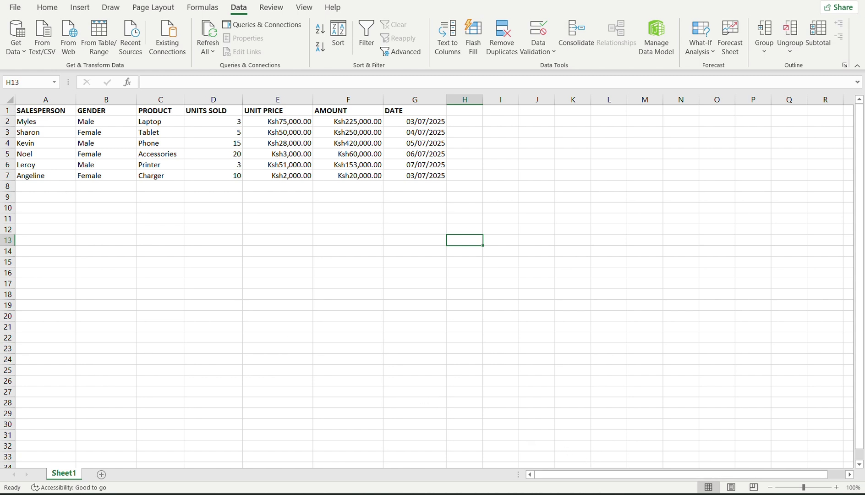
Return to the Meet call, open a new browser tab and show the Google apps list.
mouse_move(610, 492)
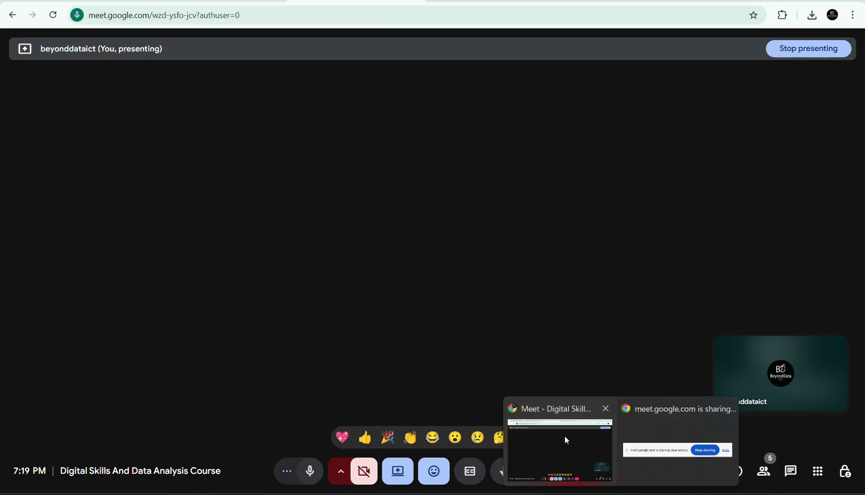
click(565, 436)
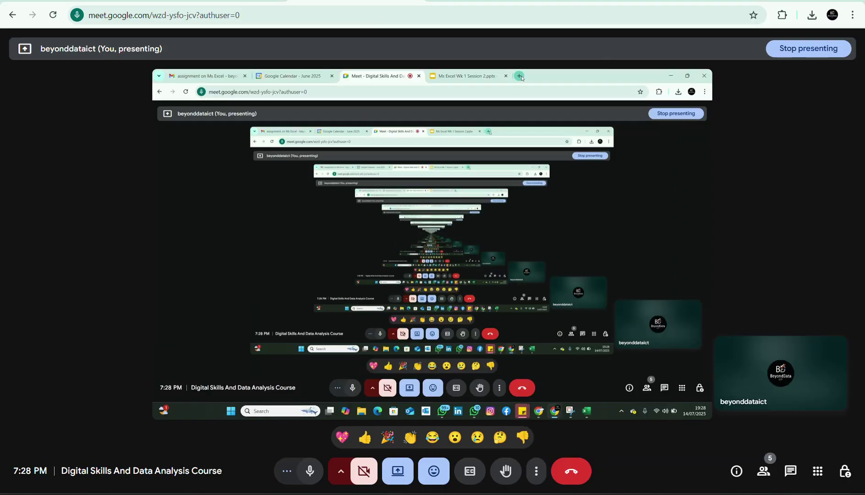
key(ctrl+t)
click(819, 47)
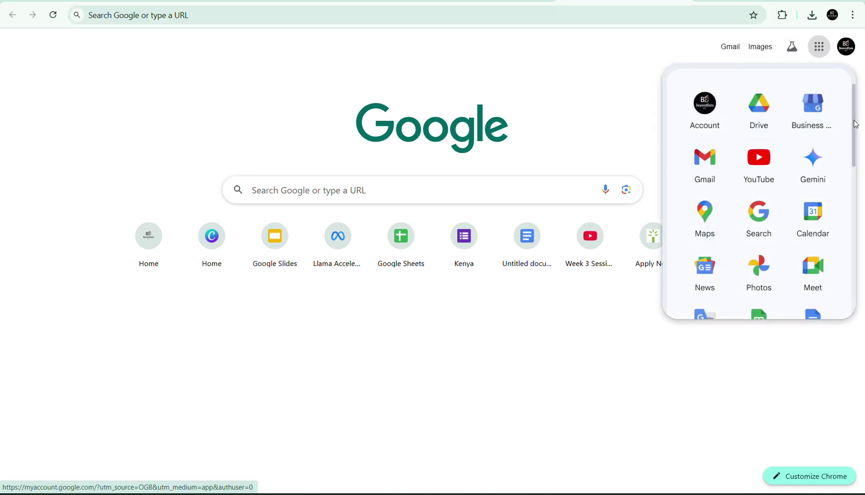
Open Google Docs and the recent 'Session 2 Ms Excel Week 1' document.
scroll(859, 181, down, 5)
scroll(862, 168, up, 1)
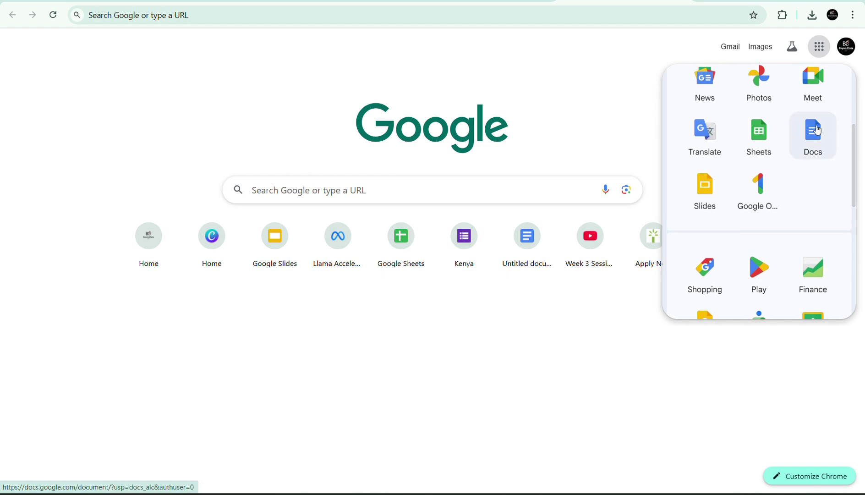
click(813, 129)
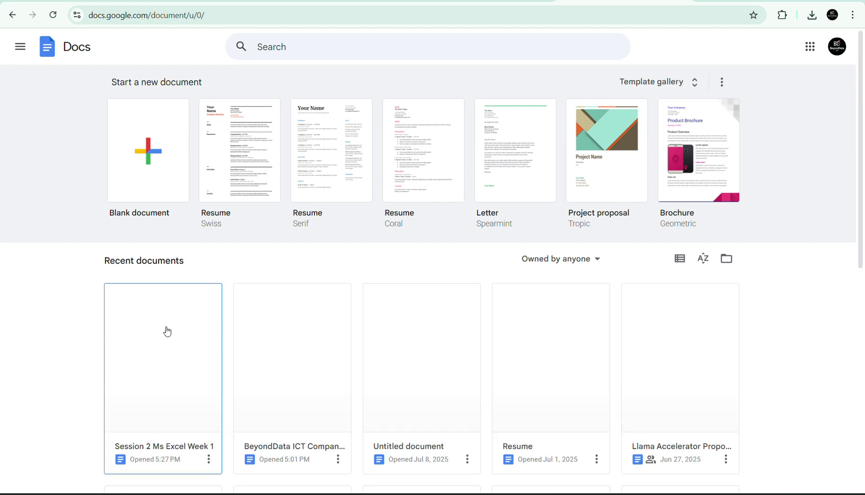
click(175, 364)
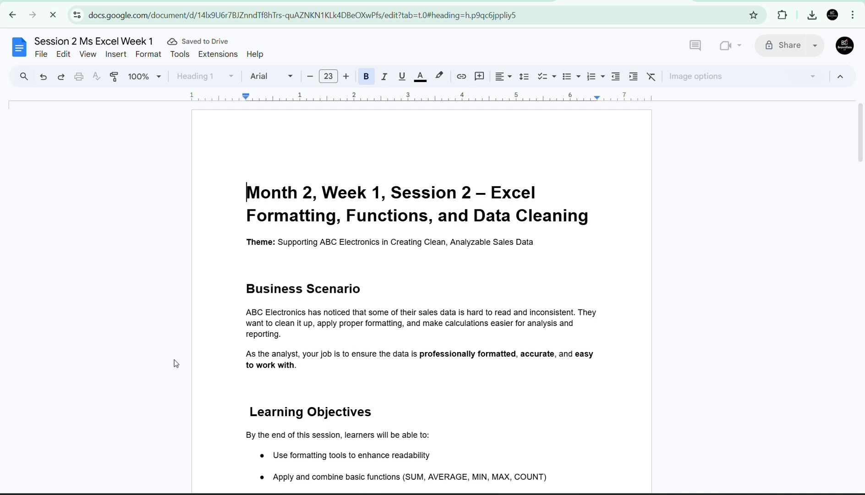
Read through the Business Scenario and Learning Objectives sections of the lesson.
click(354, 305)
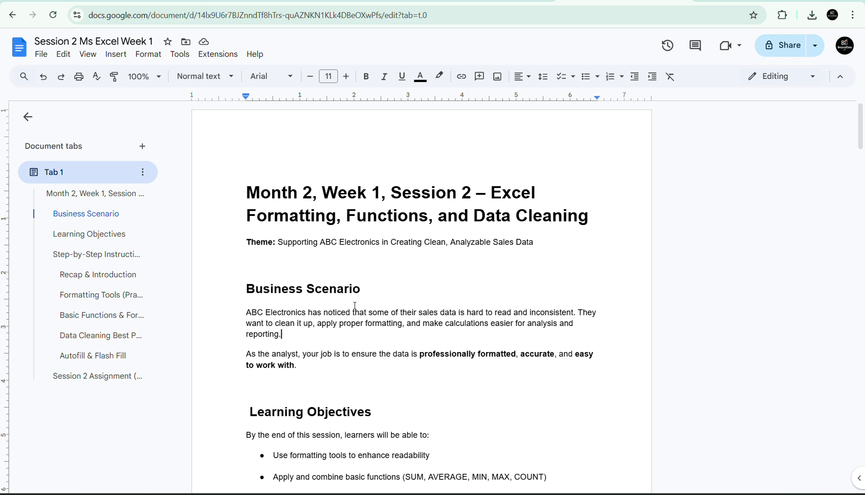
key(Down)
key(Down)
key(Down)
key(Down)
key(Down)
key(Down)
key(Down)
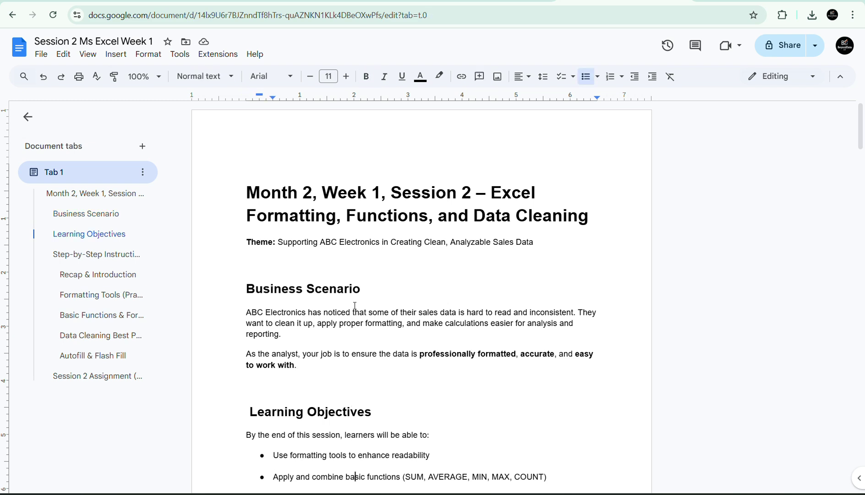
key(Down)
key(Down)
key(Down)
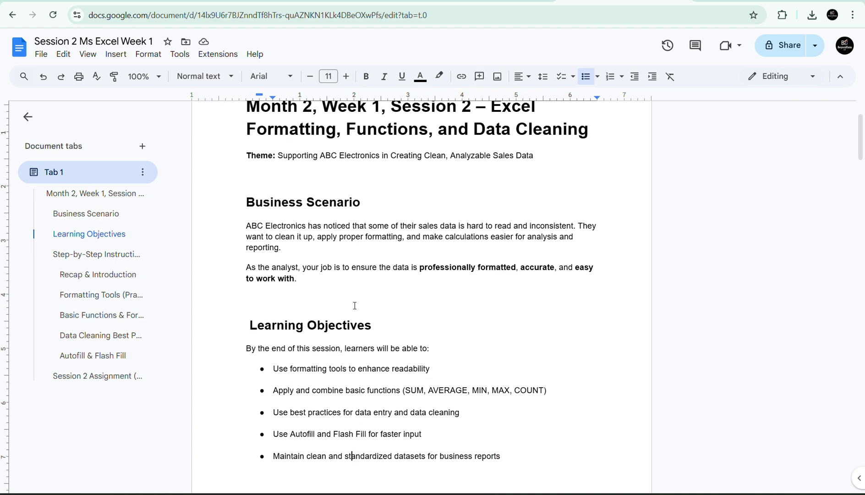
key(Down)
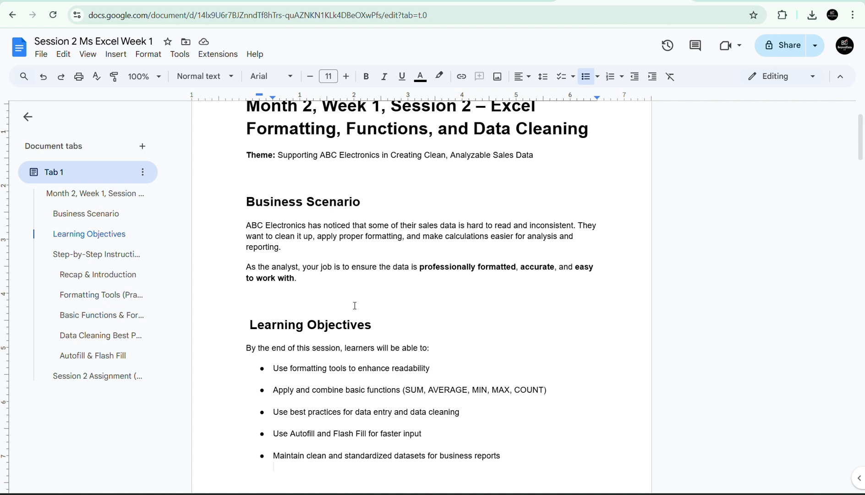
key(Return)
key(Down)
key(Down)
key(End)
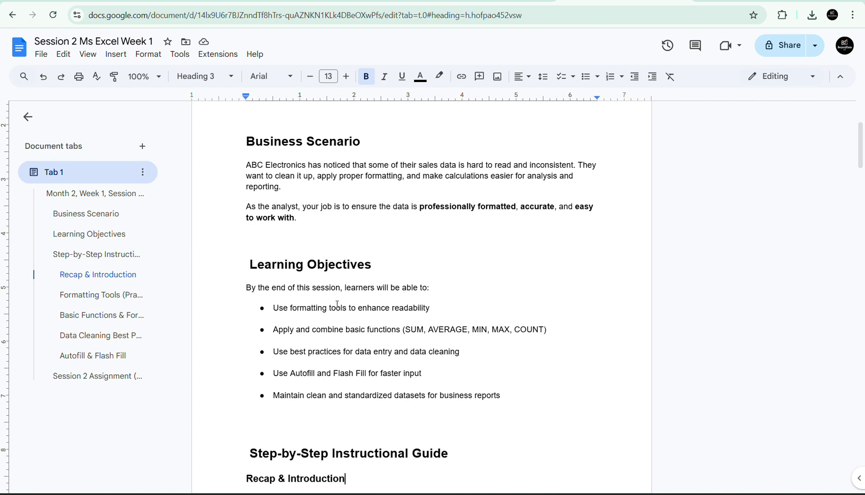
click(313, 308)
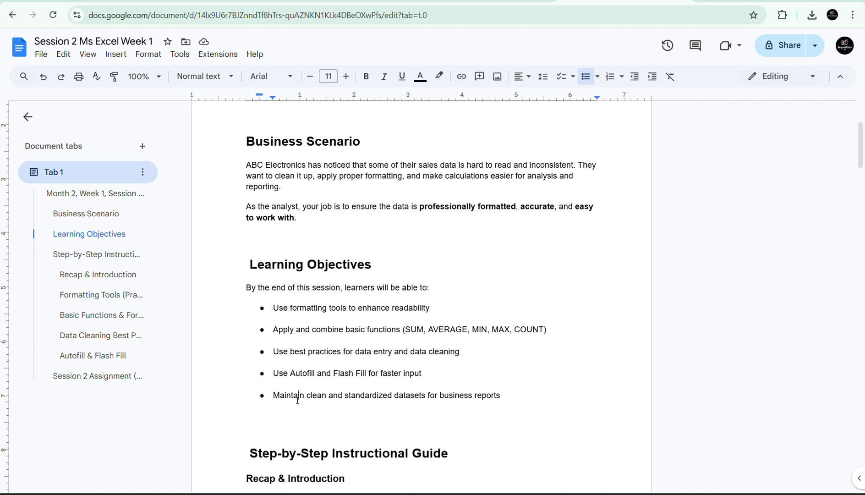
key(Down)
key(Down)
key(Down)
key(Down)
key(Down)
key(Down)
key(Down)
key(Down)
key(Down)
key(Down)
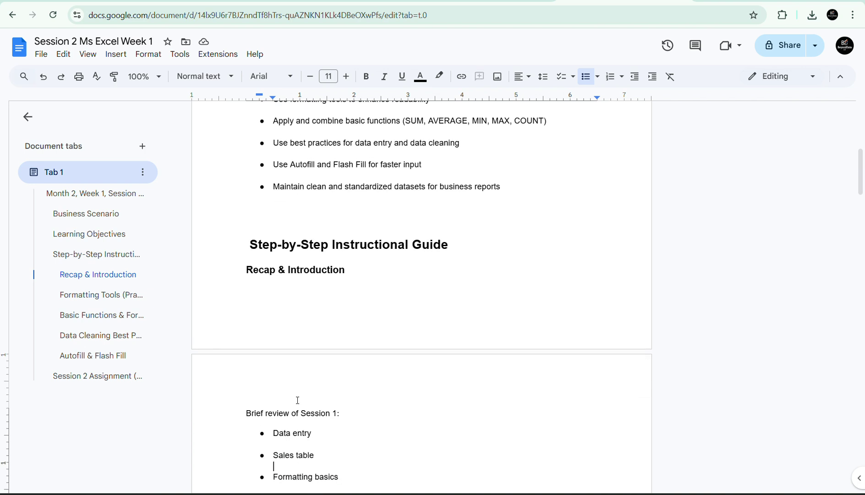
key(Down)
key(Down)
key(Down)
key(Down)
key(Down)
key(Down)
key(Down)
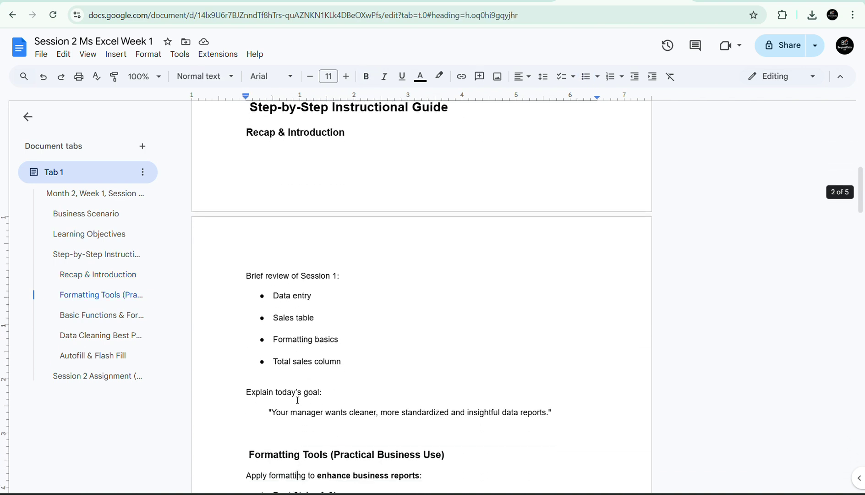
key(Down)
key(Down)
key(Down)
key(Down)
key(Down)
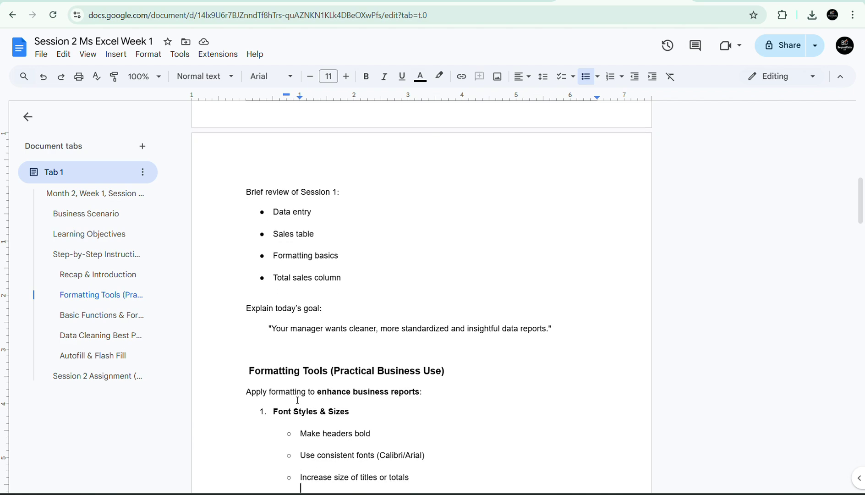
key(Down)
key(Down)
key(Down)
key(Down)
key(Down)
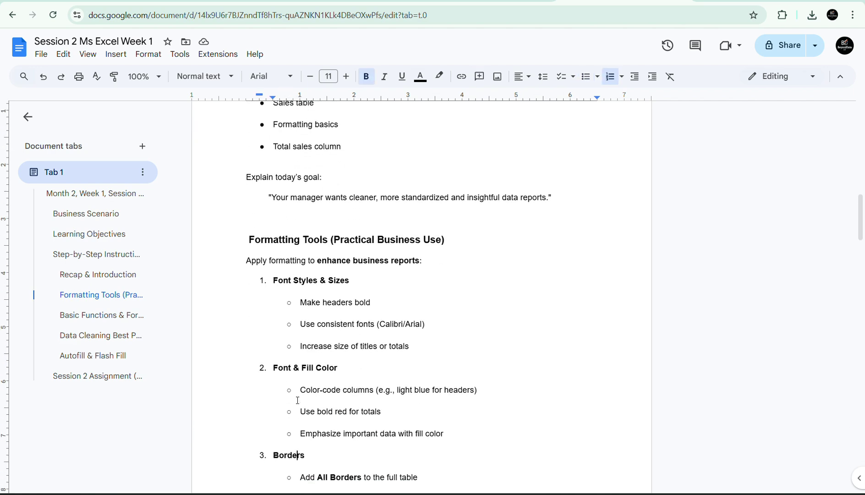
key(Down)
key(Down)
key(Down)
key(Down)
key(Down)
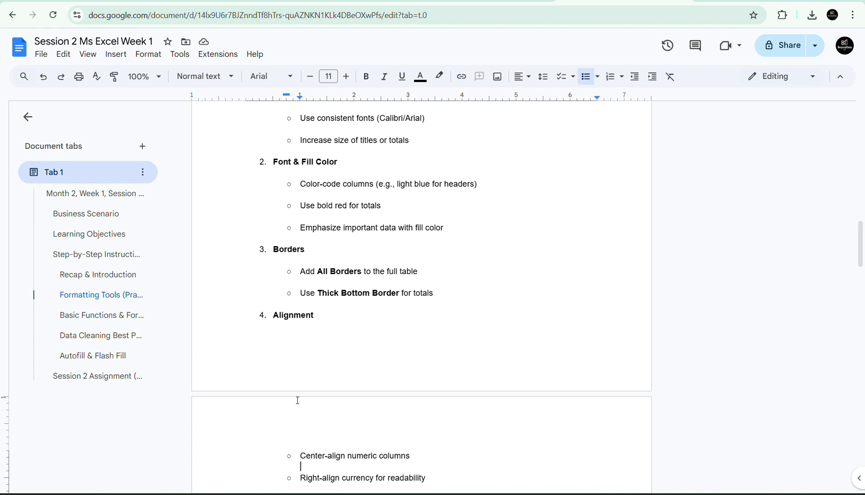
key(Up)
key(Up)
key(Up)
key(Up)
key(Up)
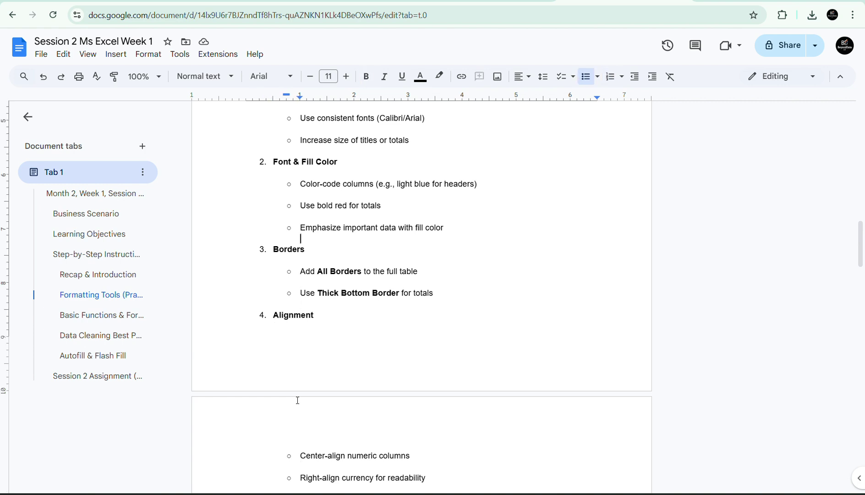
key(Up)
key(Up)
key(Up)
key(Up)
key(Up)
key(Up)
key(Up)
key(Up)
key(Up)
key(Up)
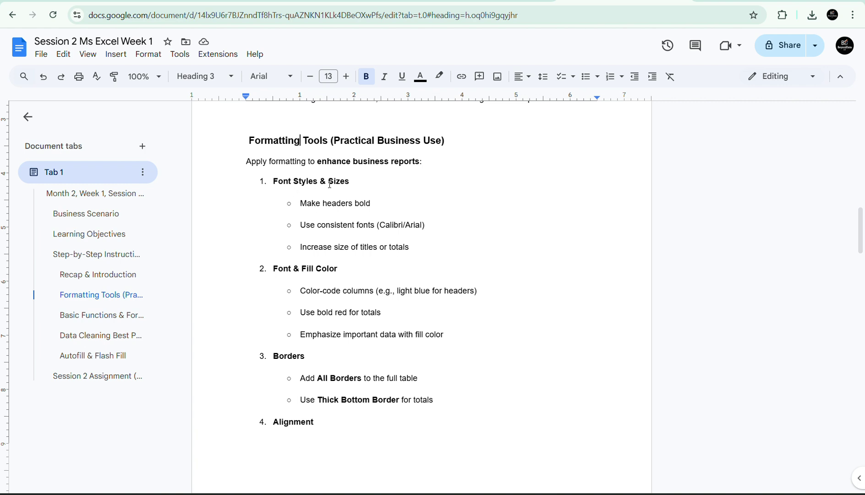
click(324, 203)
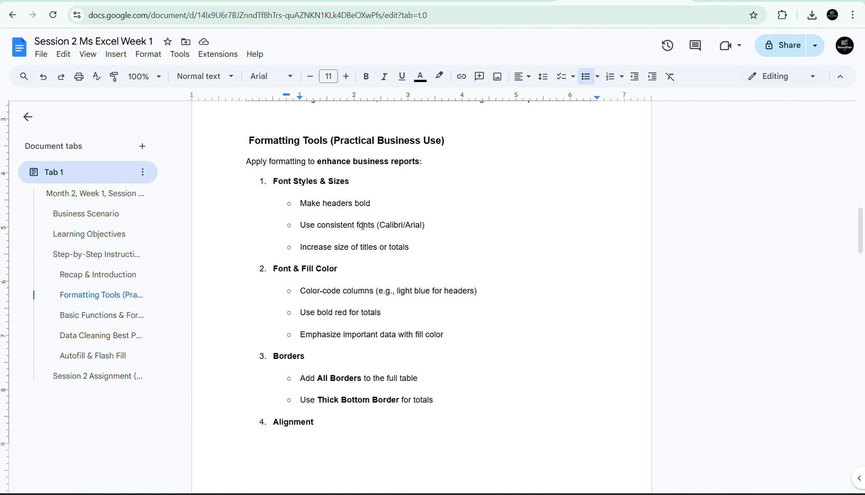
click(362, 226)
click(399, 227)
click(354, 230)
Back in Excel, widen columns D, E and F of the sales table.
key(alt+Tab)
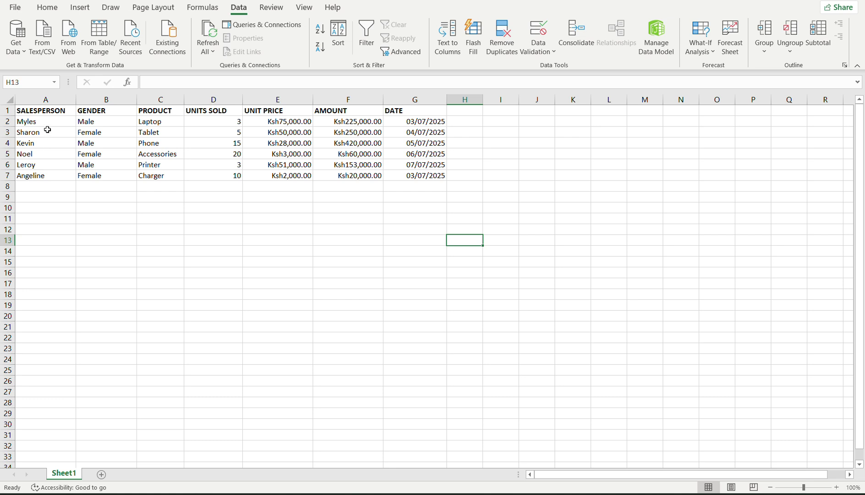
click(58, 112)
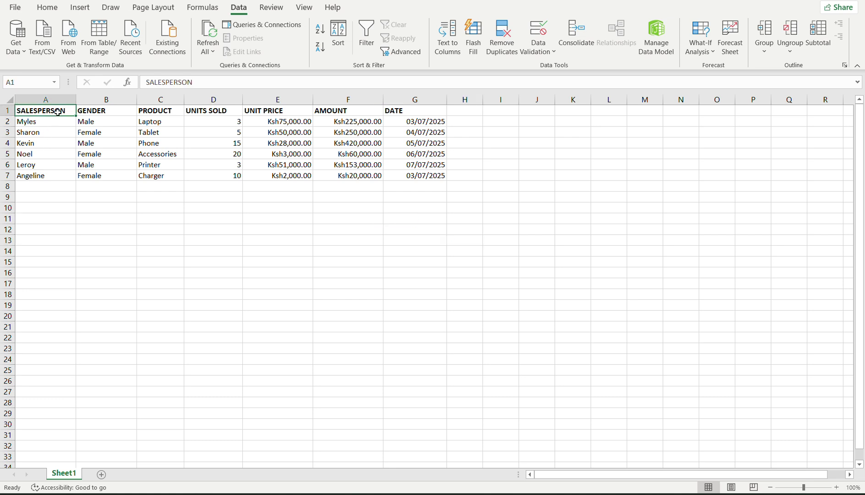
drag(58, 112, 399, 111)
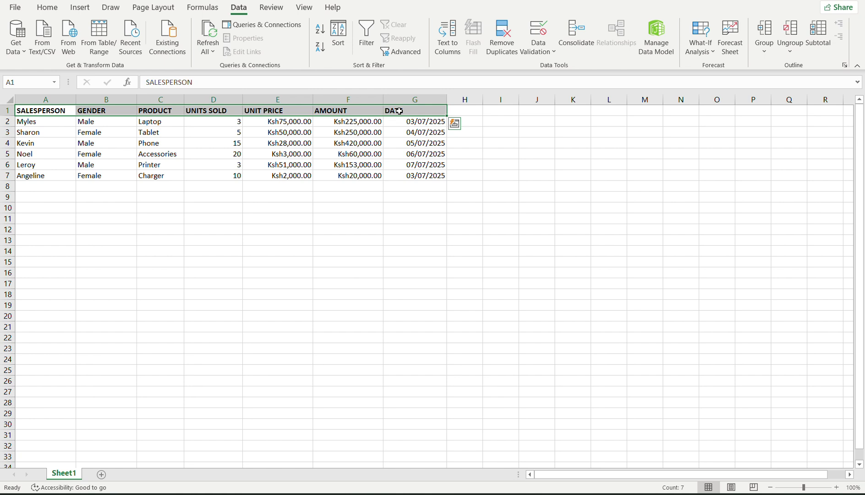
click(357, 133)
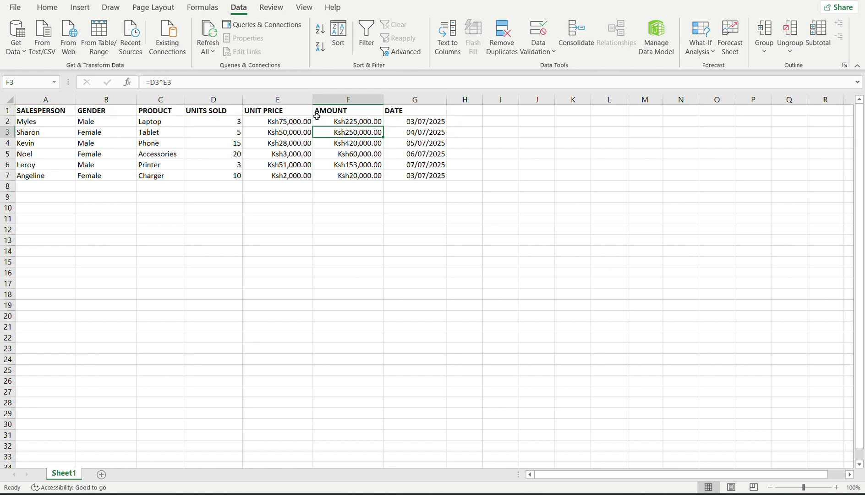
mouse_move(313, 100)
mouse_down()
mouse_move(341, 101)
mouse_move(327, 101)
mouse_up()
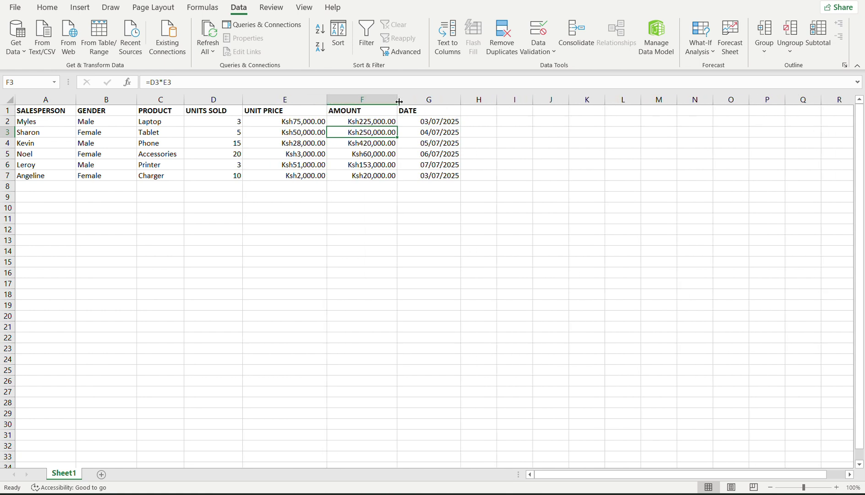
mouse_move(399, 102)
mouse_down()
mouse_move(439, 103)
mouse_move(410, 106)
mouse_up()
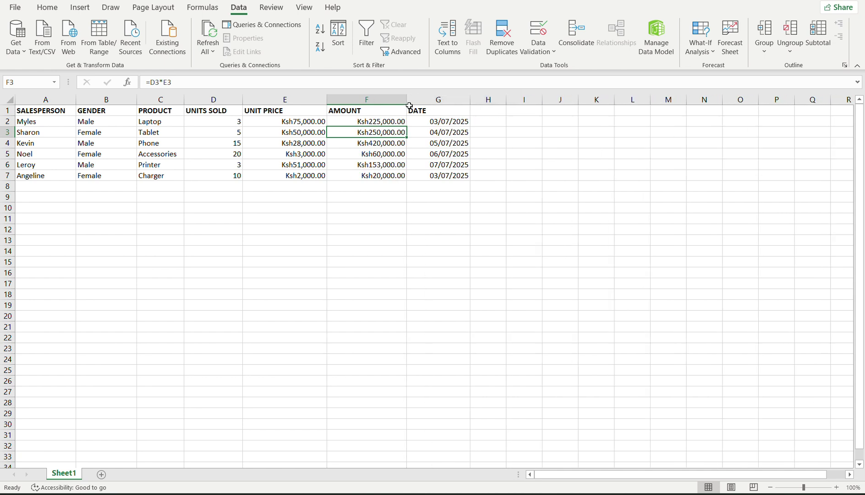
click(244, 107)
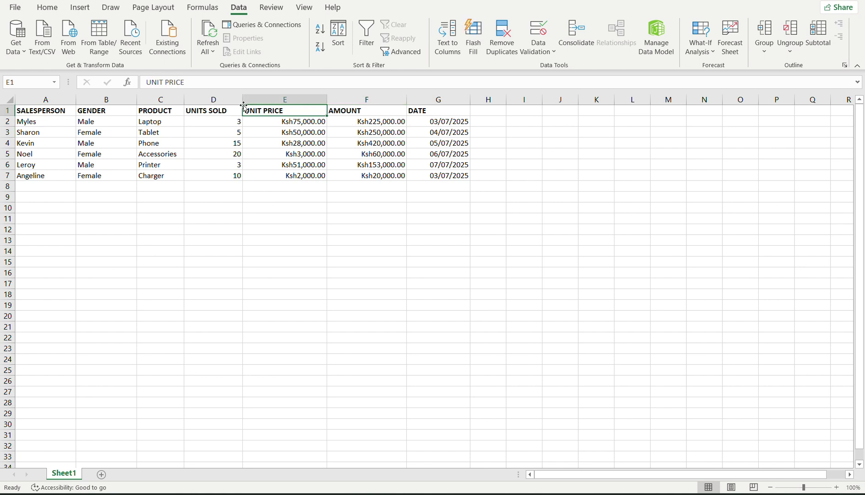
drag(244, 107, 248, 110)
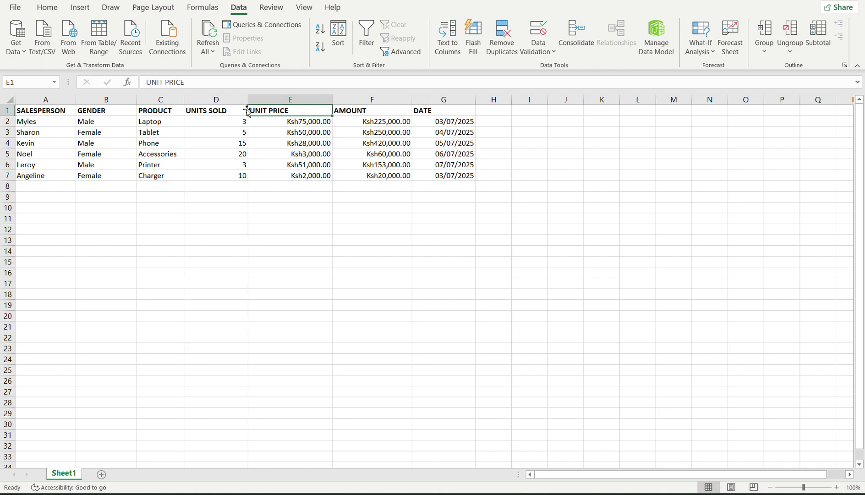
click(142, 144)
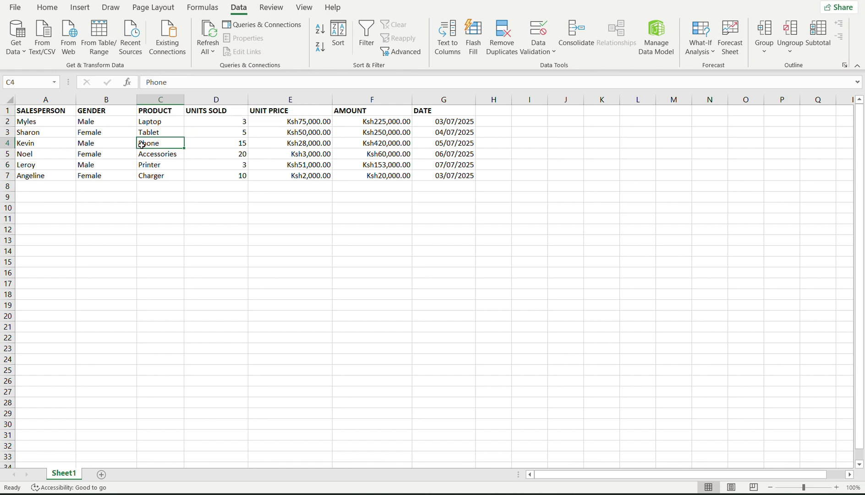
Select headers A1:G1, SALESPERSON through DATE, and apply bold with Ctrl+B.
click(61, 108)
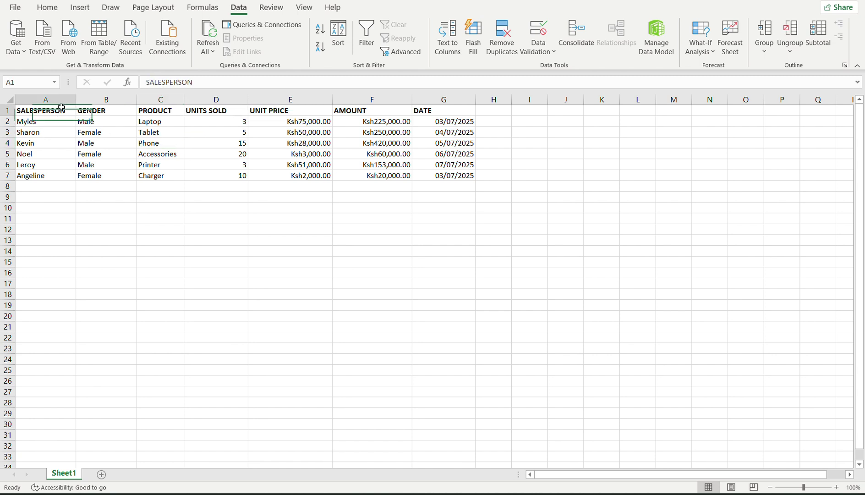
drag(61, 107, 442, 121)
click(58, 108)
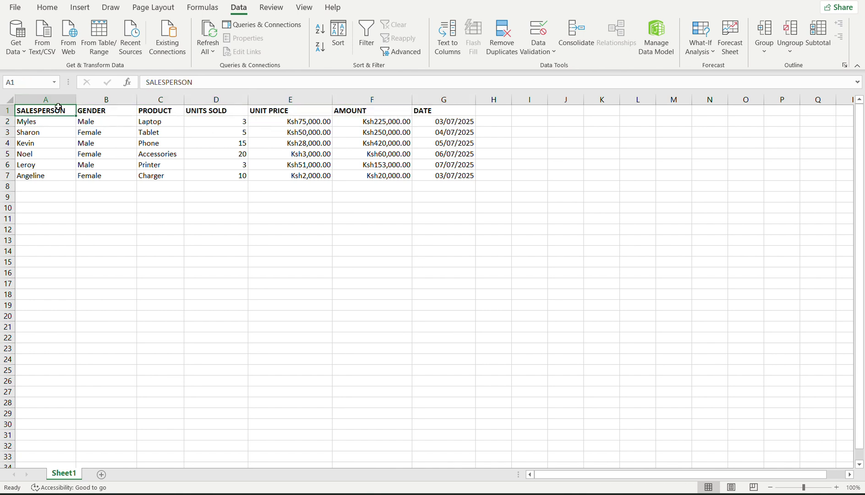
drag(58, 107, 433, 106)
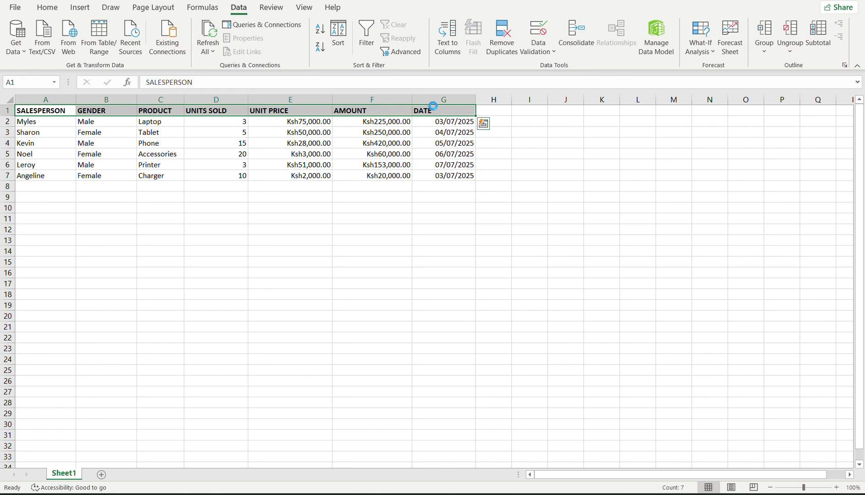
key(ctrl+b)
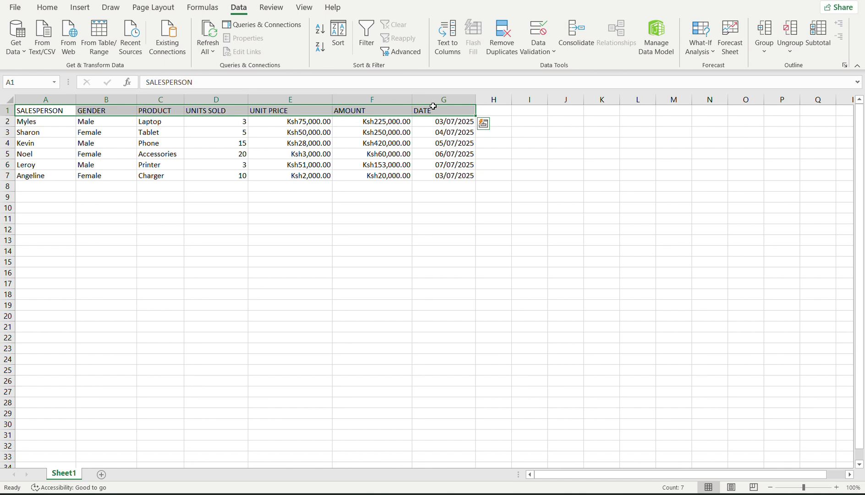
key(ctrl+b)
key(ctrl+b)
click(350, 236)
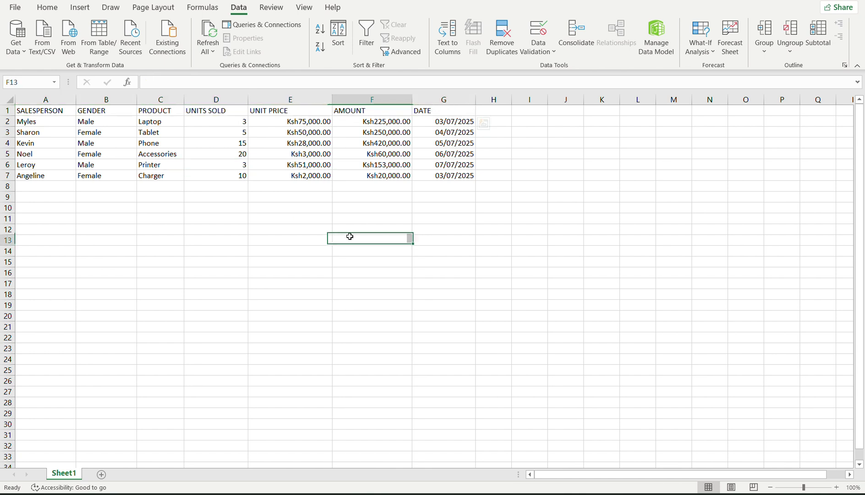
click(57, 113)
drag(59, 113, 446, 92)
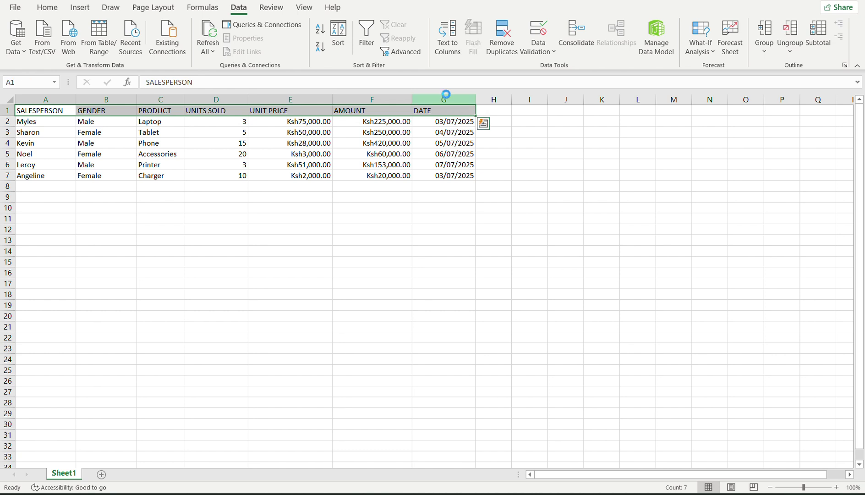
key(ctrl+b)
click(375, 214)
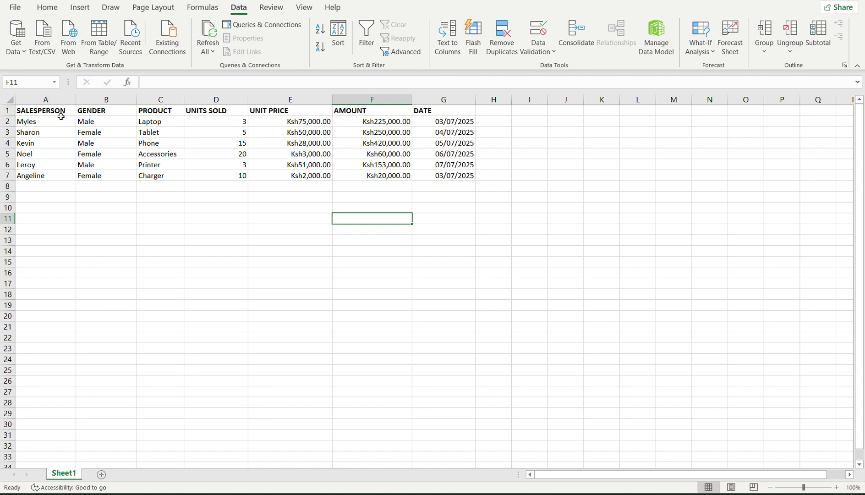
drag(61, 116, 419, 112)
Toggle bold off and back on for the header row, then try Calibri Light.
click(49, 8)
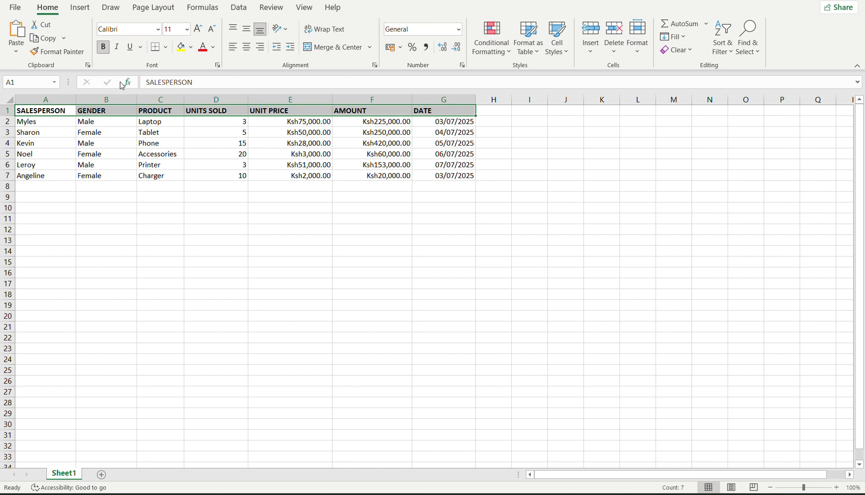
click(101, 49)
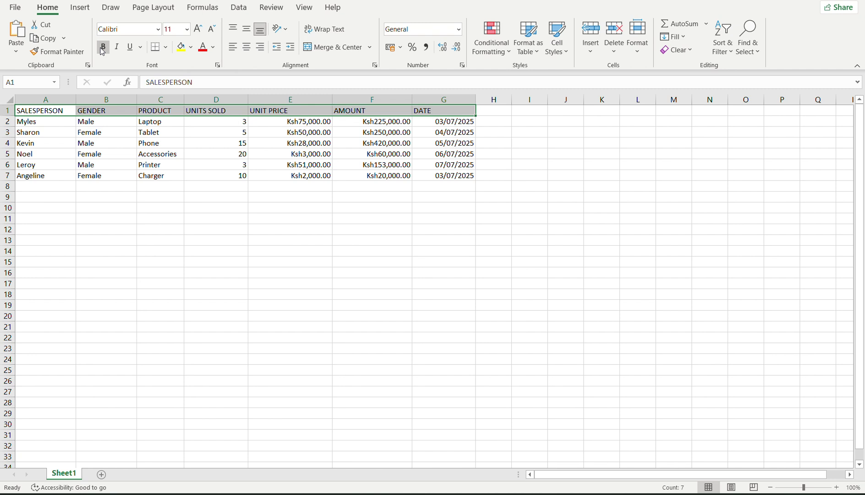
click(102, 50)
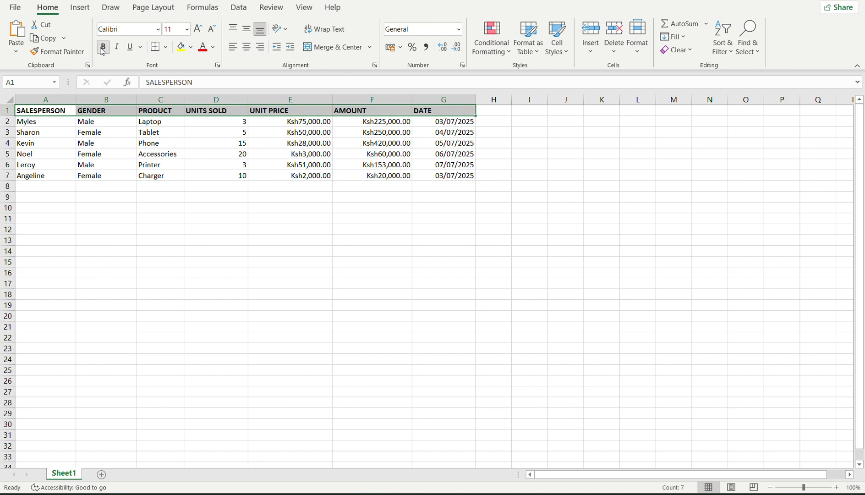
click(158, 30)
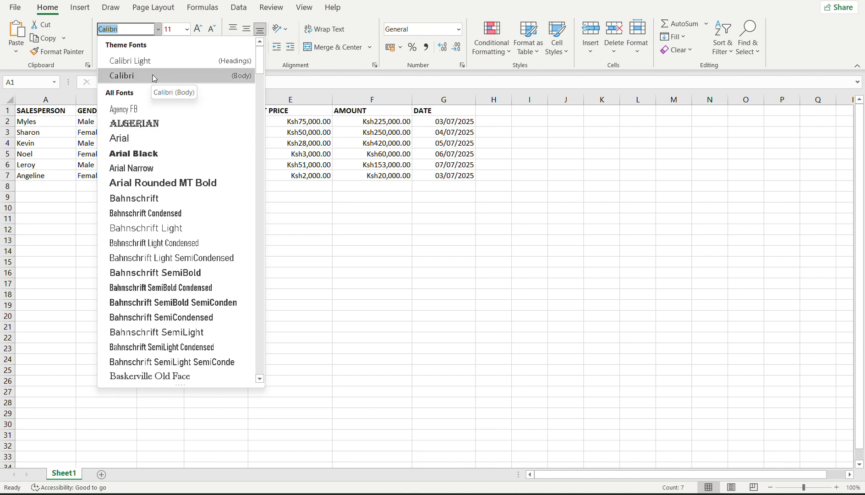
click(173, 65)
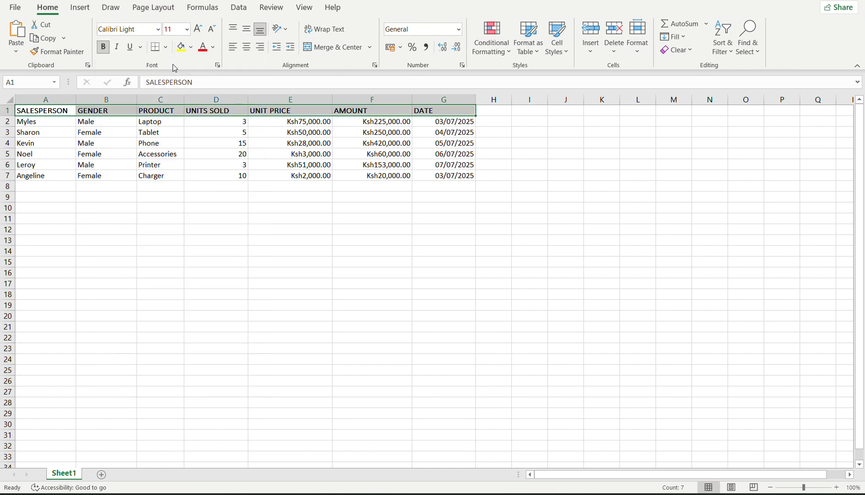
Try Arial and Calibri on the headers, finally settling on Times New Roman.
click(158, 29)
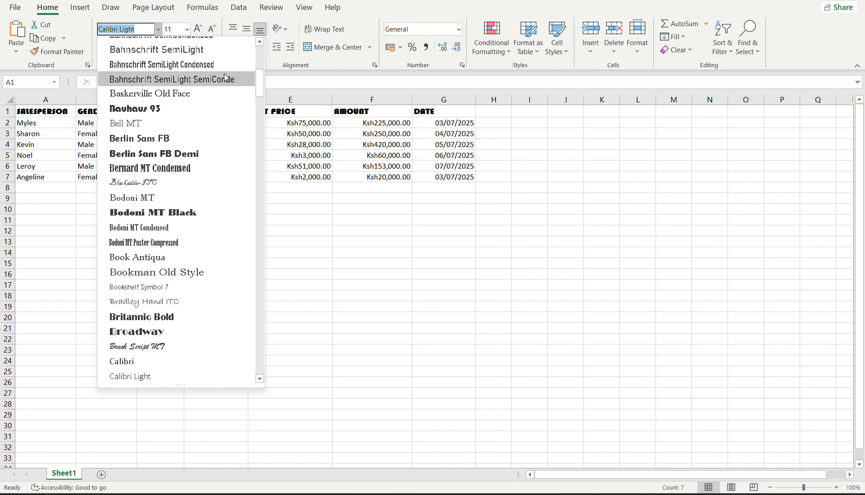
scroll(263, 80, up, 1)
scroll(263, 81, up, 5)
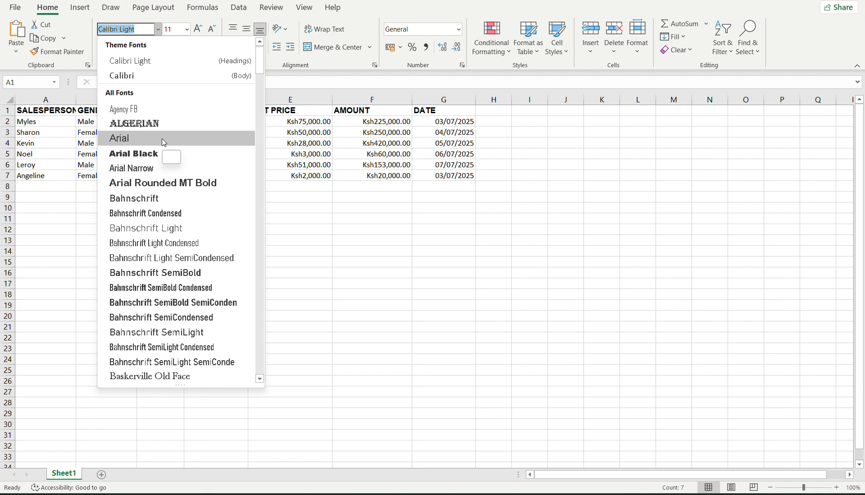
click(163, 139)
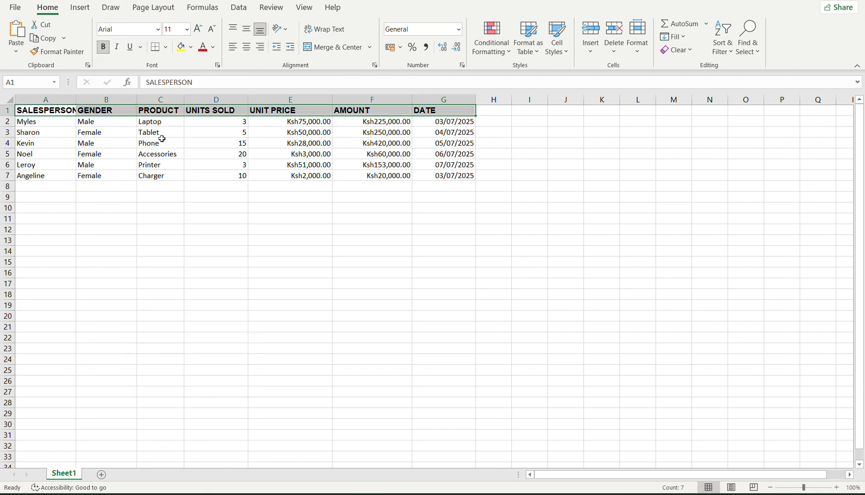
click(158, 30)
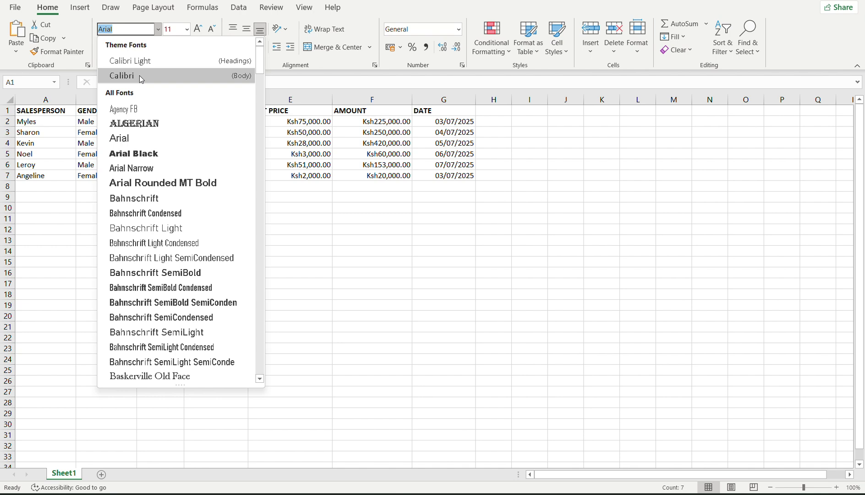
click(141, 80)
click(158, 29)
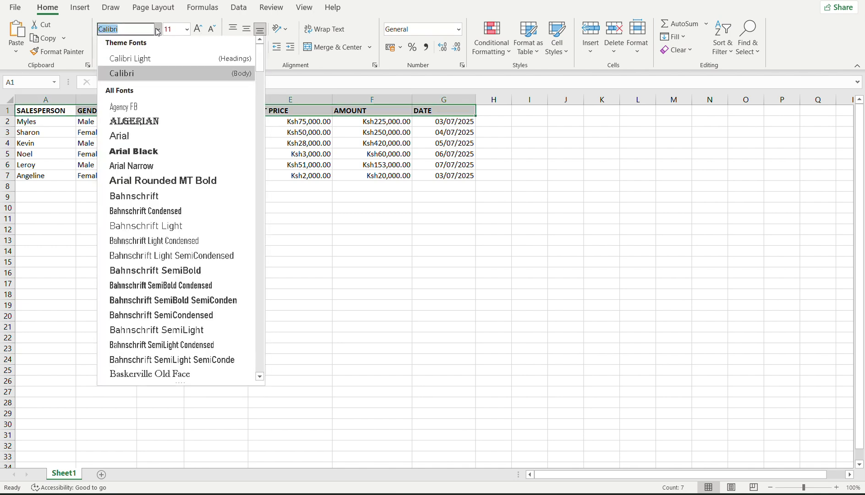
drag(259, 59, 274, 354)
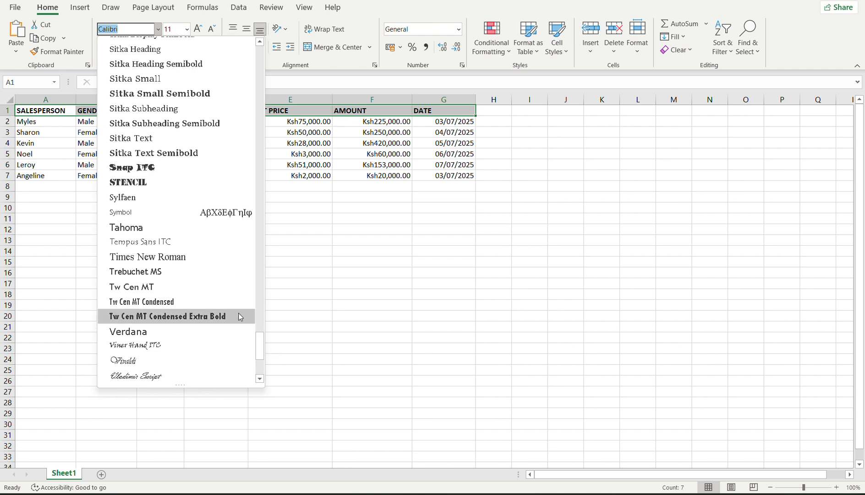
click(187, 261)
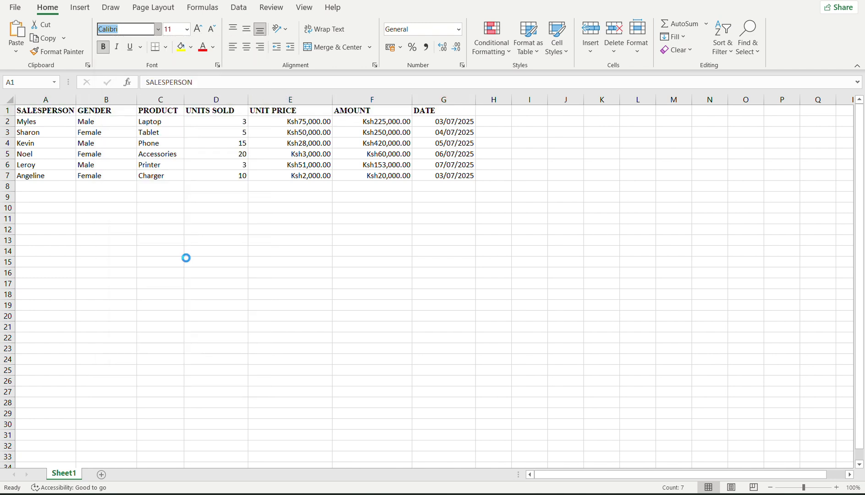
click(205, 238)
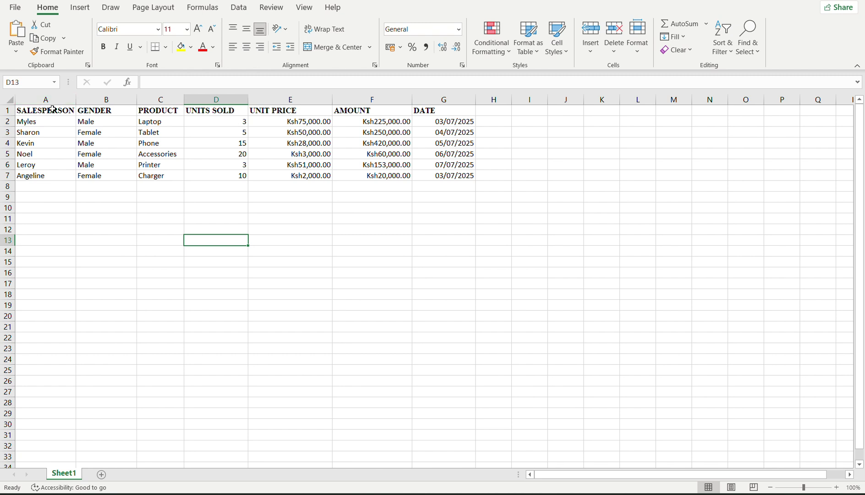
Select headers A1:G1, grow then shrink their text, ending at font size 8.
click(69, 110)
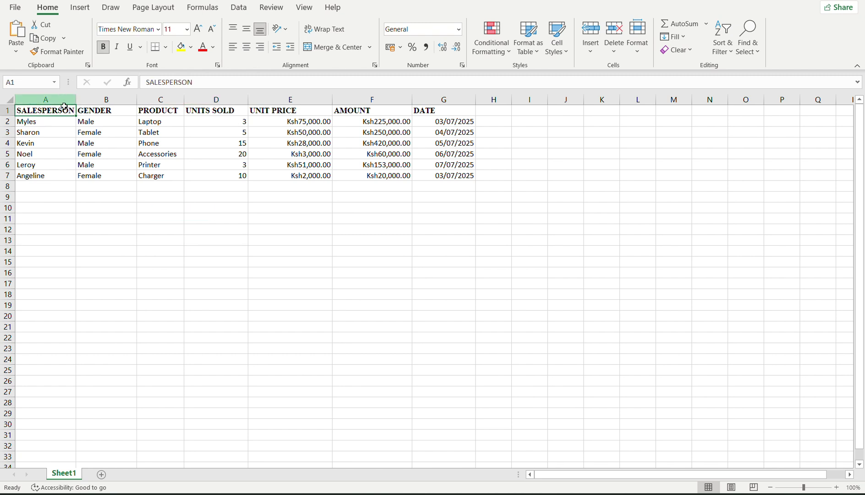
drag(68, 111, 424, 108)
click(186, 29)
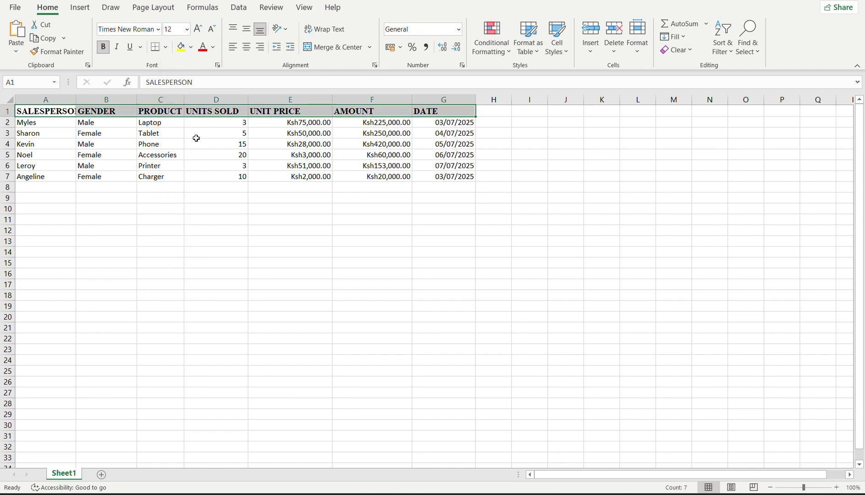
click(198, 29)
click(198, 28)
click(198, 29)
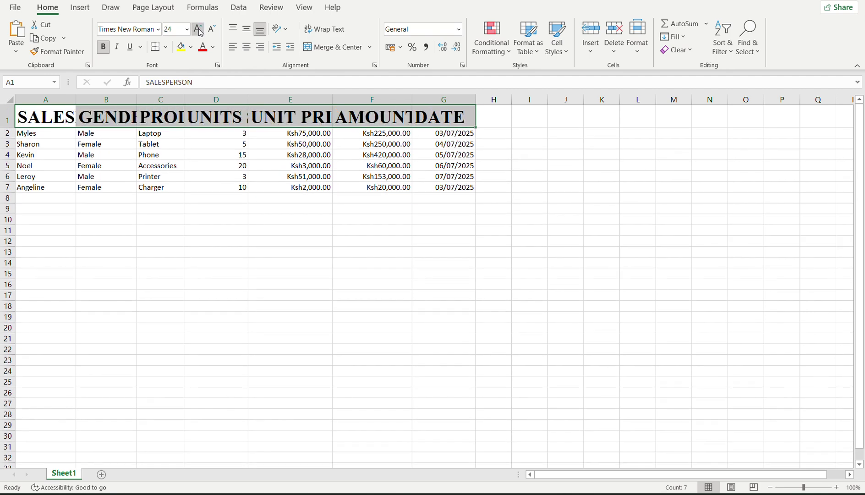
click(198, 29)
click(213, 30)
click(213, 29)
click(213, 30)
click(212, 30)
click(213, 30)
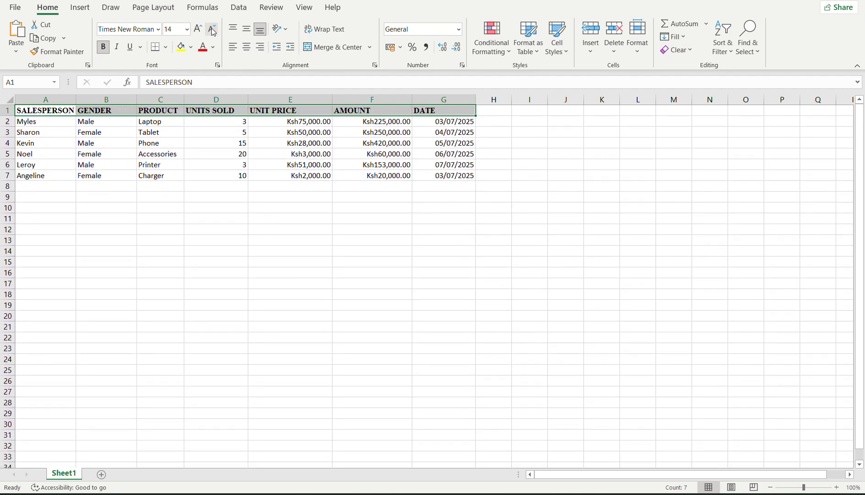
click(212, 30)
click(212, 30)
click(213, 30)
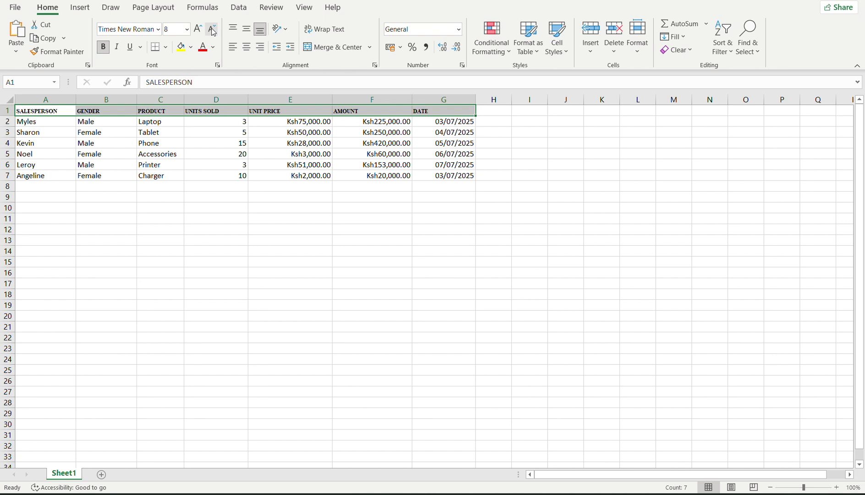
click(213, 46)
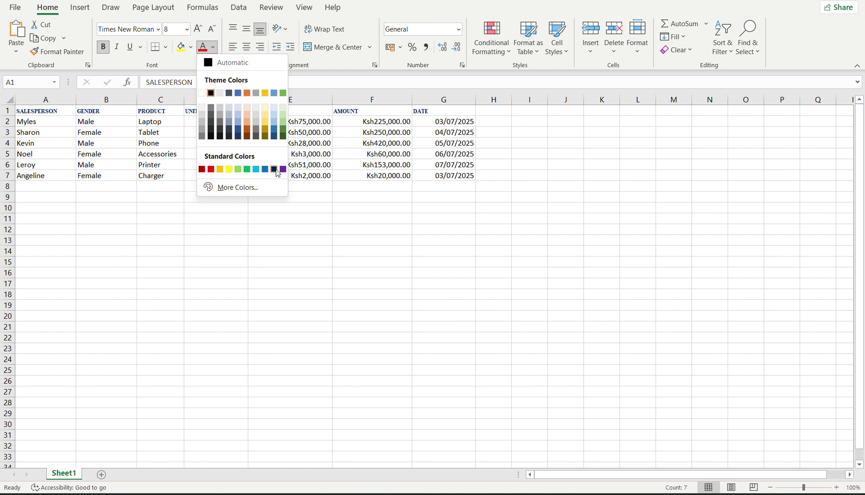
Give the A1:G1 header text dark blue font colour and a light grey fill.
click(277, 173)
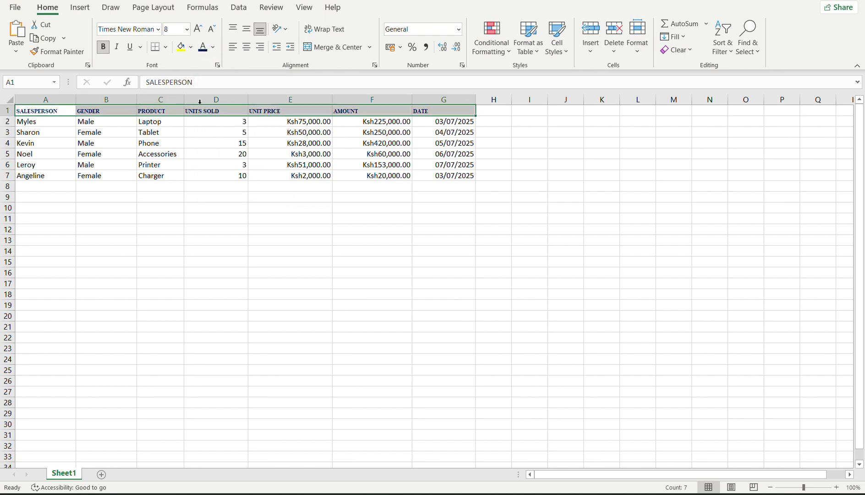
click(191, 48)
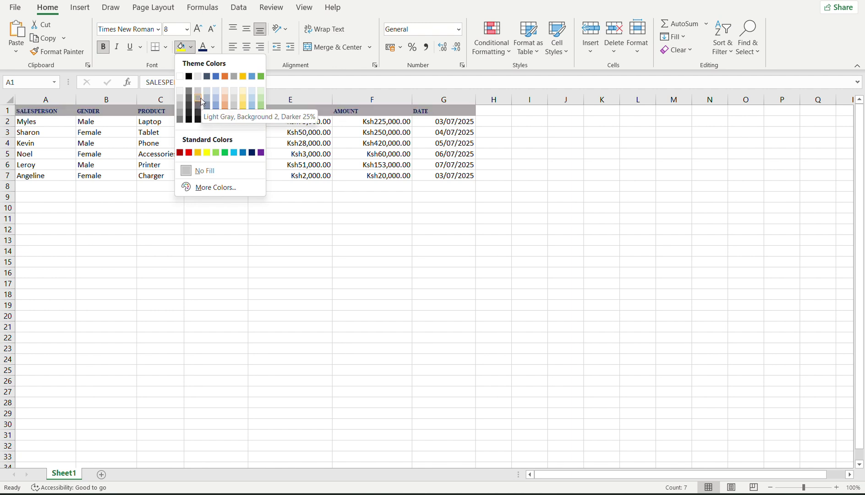
click(180, 112)
click(211, 250)
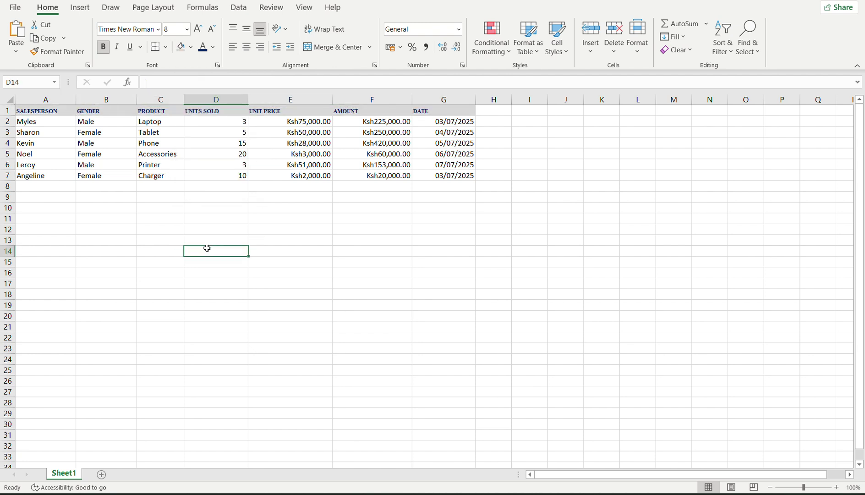
drag(54, 112, 426, 108)
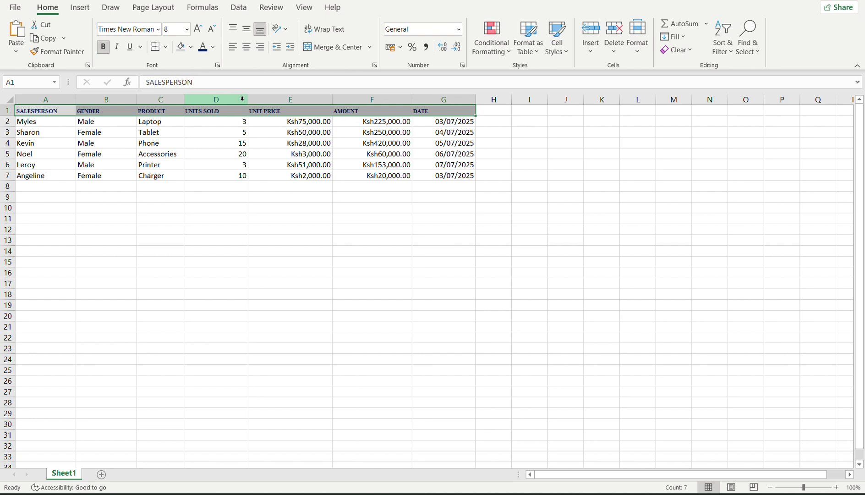
Try left, centre and right alignment on the headers, ending left-aligned.
click(233, 49)
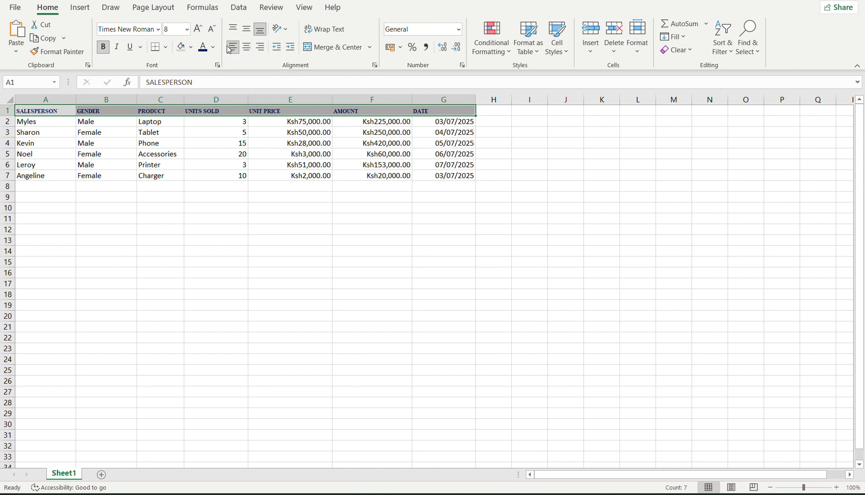
click(247, 48)
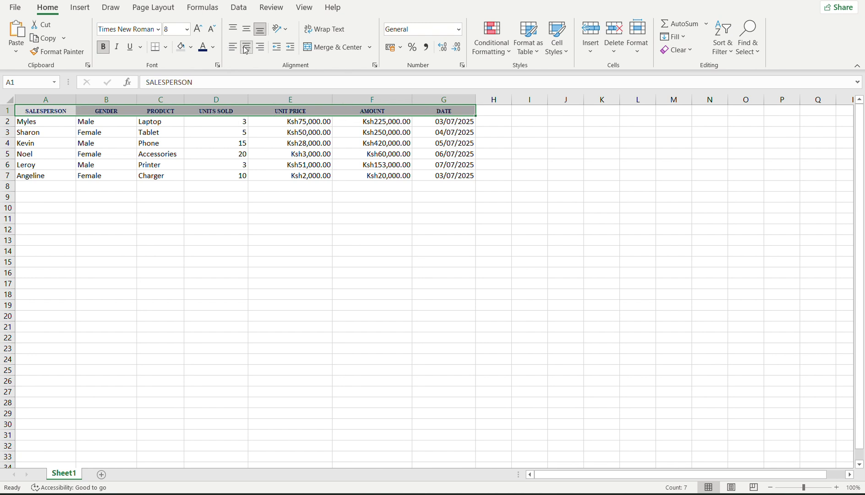
click(264, 49)
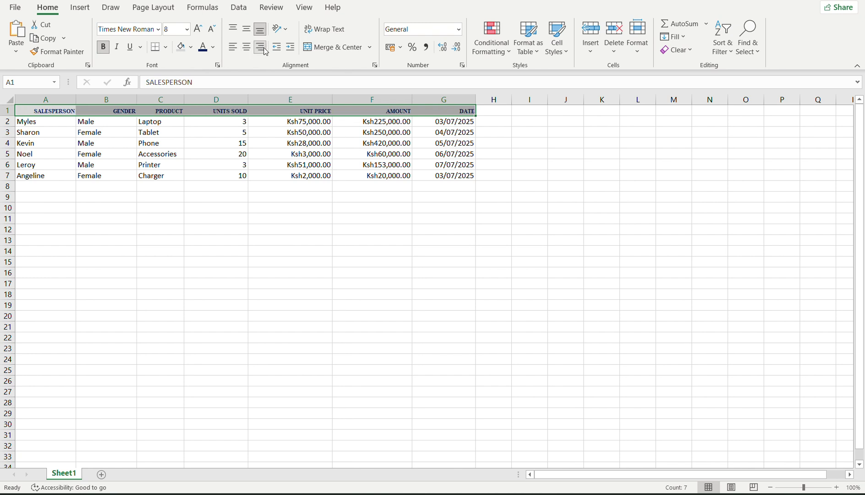
click(233, 47)
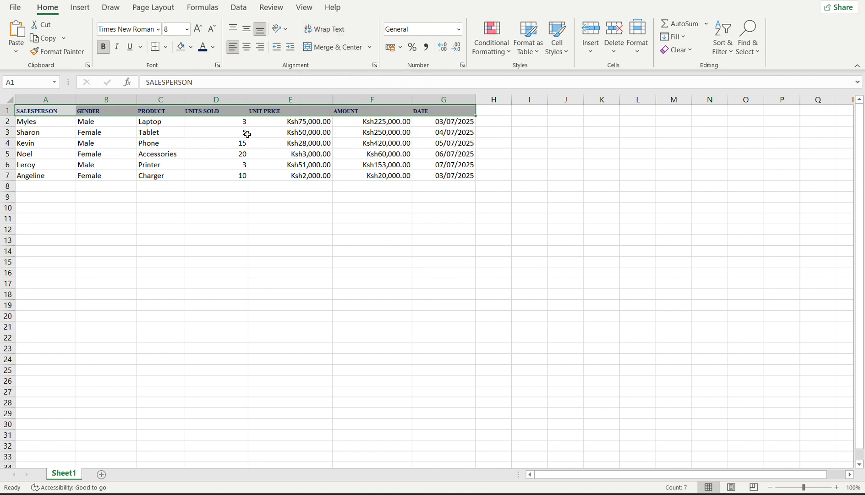
click(256, 209)
Narrow column D, wrap then unwrap the UNITS SOLD header, and bring up the Google Docs notes.
drag(248, 104, 204, 105)
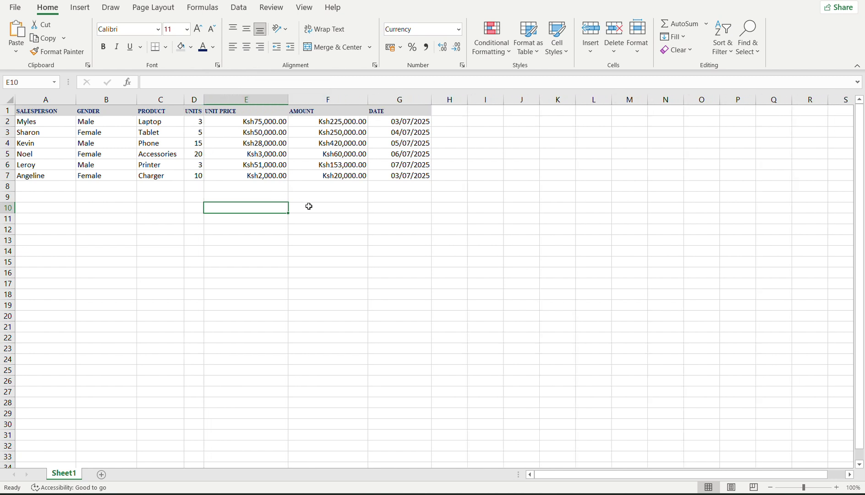
click(192, 111)
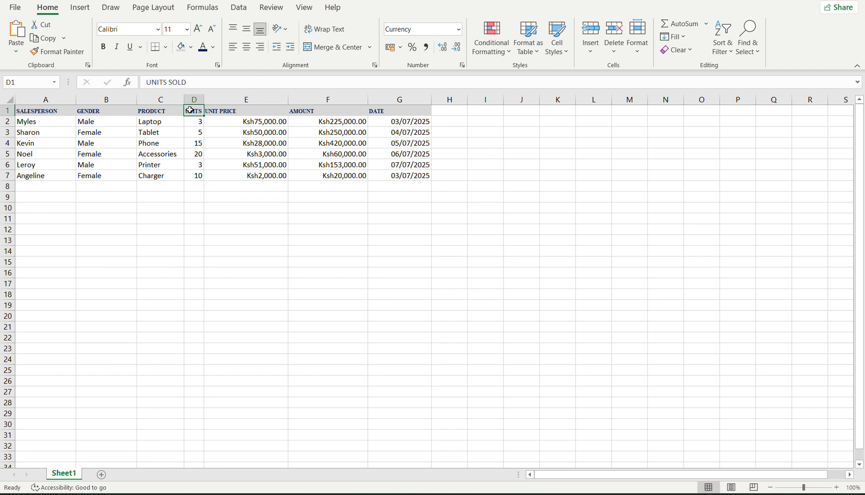
click(326, 30)
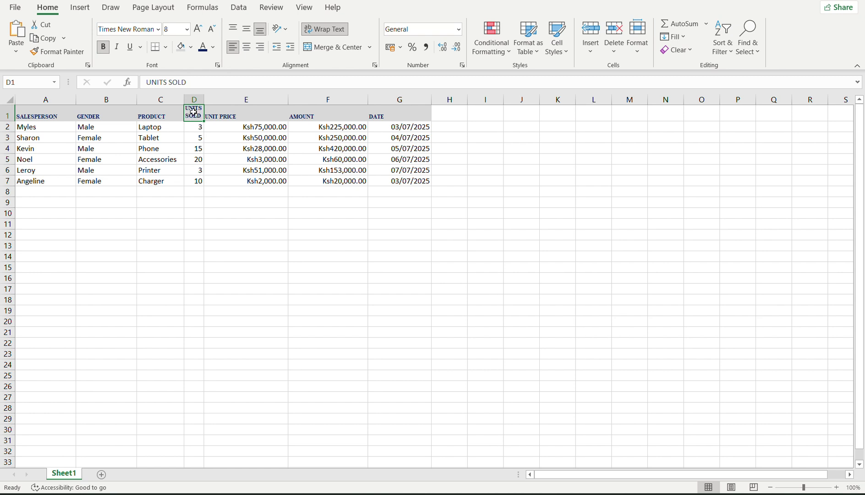
click(209, 170)
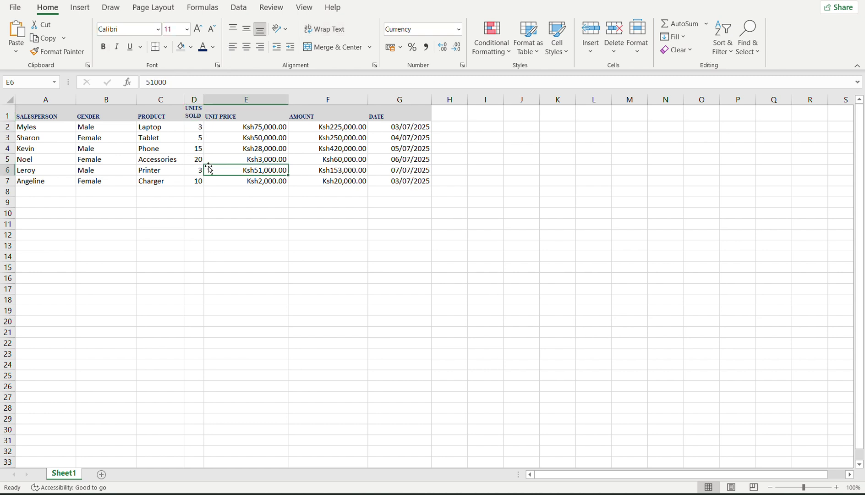
click(193, 117)
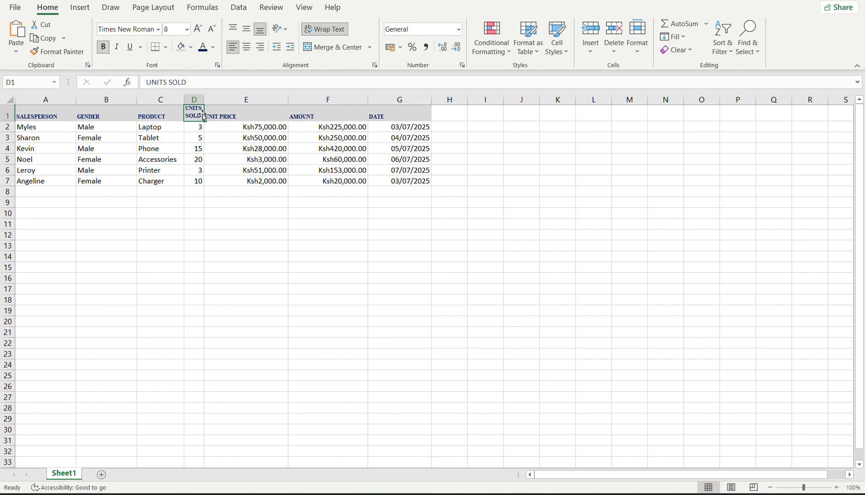
click(321, 29)
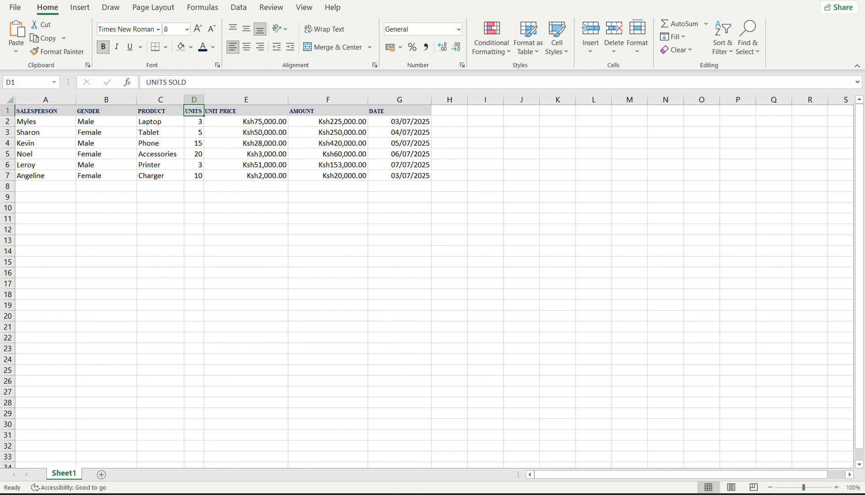
click(537, 441)
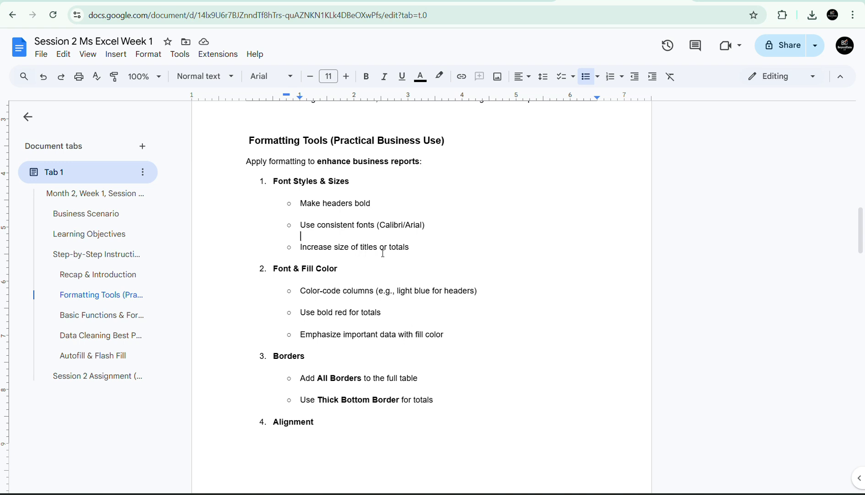
click(416, 246)
click(324, 206)
click(283, 271)
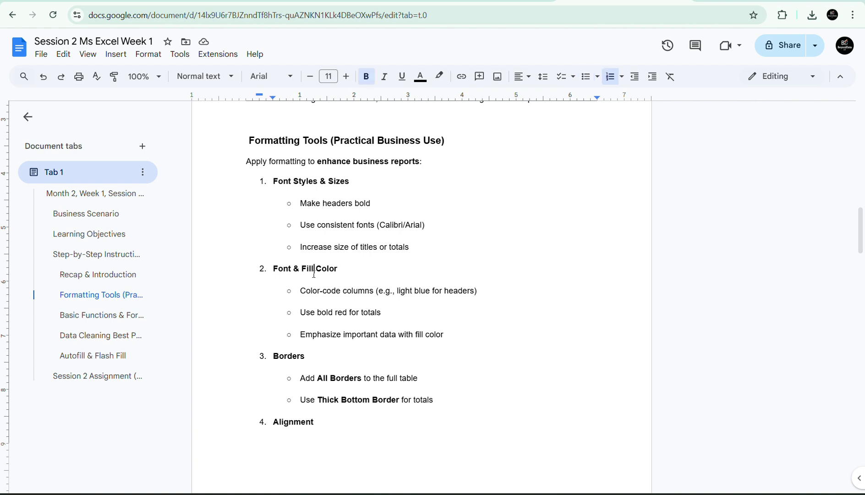
click(312, 292)
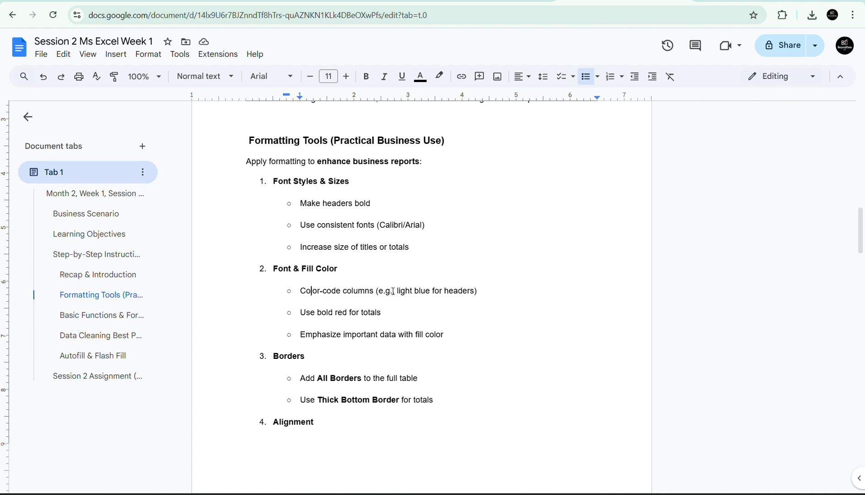
click(354, 315)
click(360, 313)
Go to the Google Meet tab, then return to the Excel sales workbook.
click(353, 0)
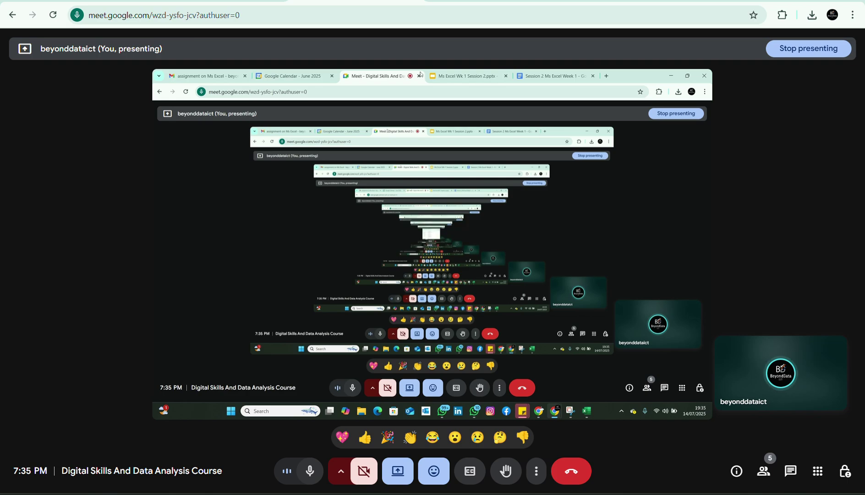
click(670, 494)
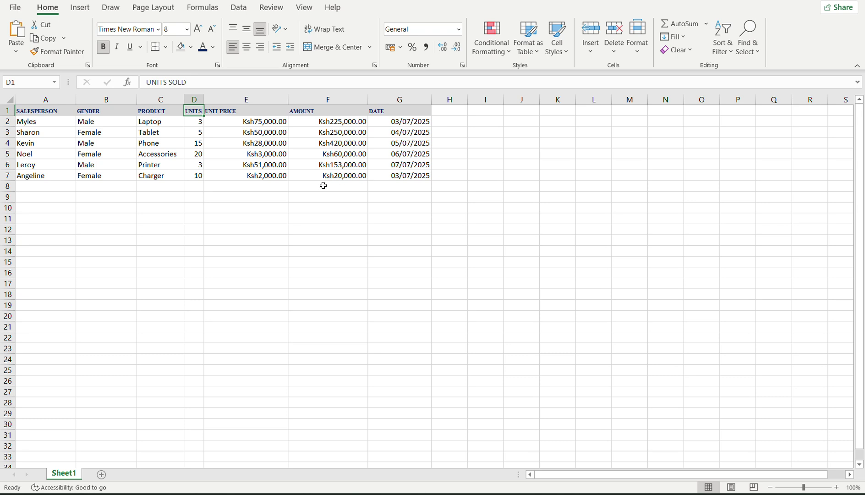
Label F9 'Total Sales' and start a SUM over F2:F7 in F10, then clear it back.
click(298, 197)
text(Tot)
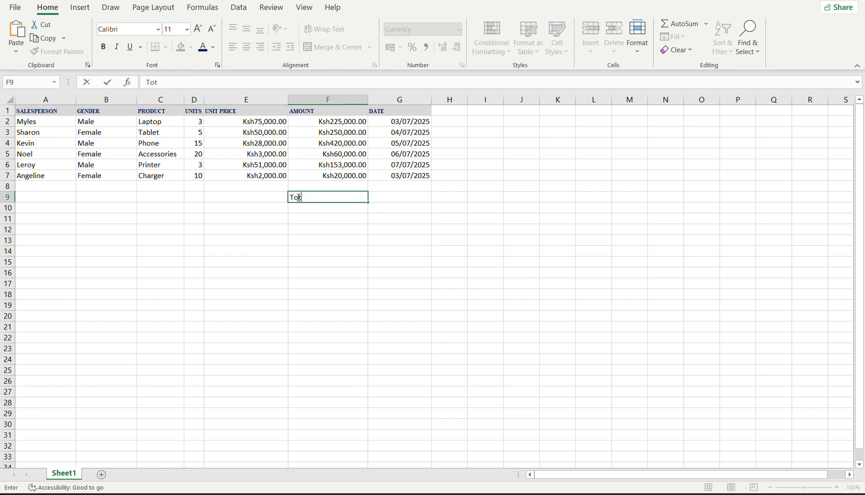
text(al Sales)
key(Return)
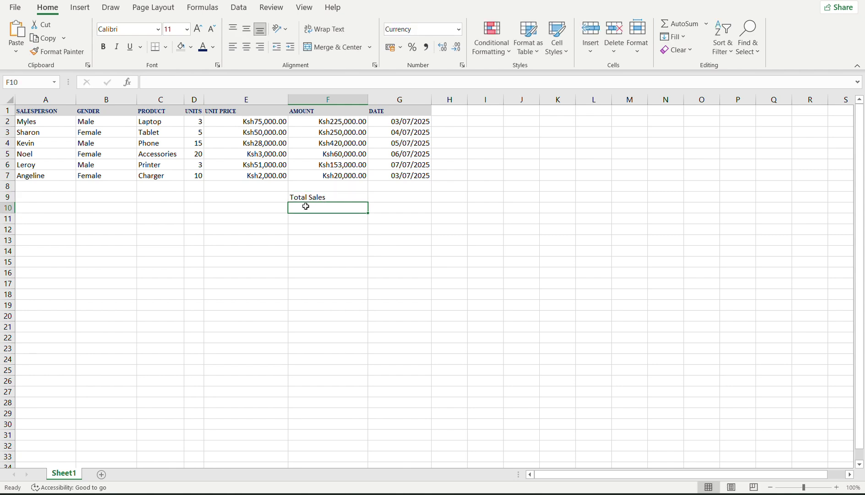
text(=)
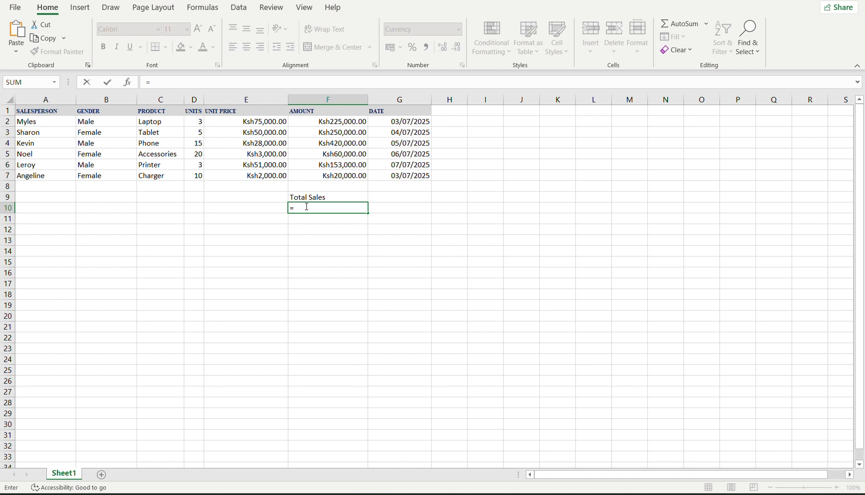
text(sum()
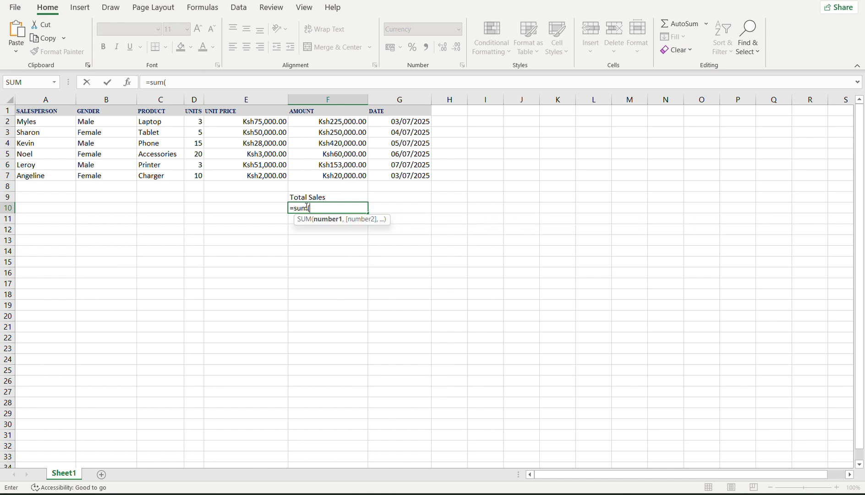
click(326, 122)
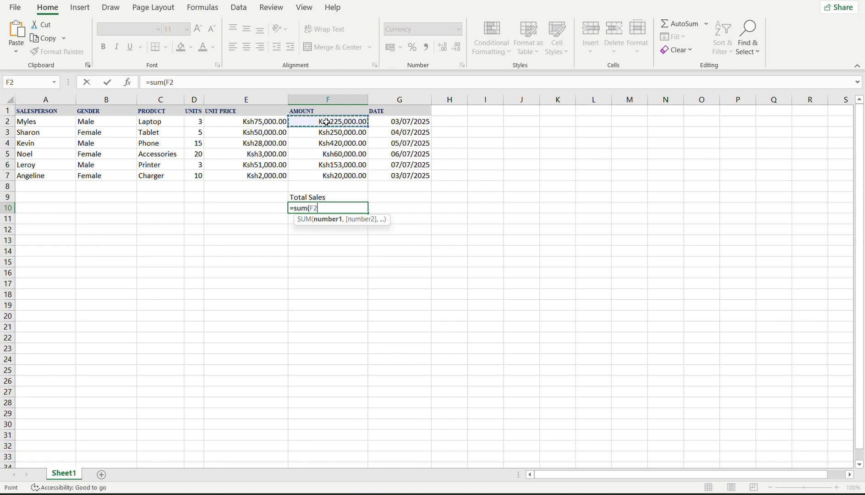
drag(327, 121, 342, 176)
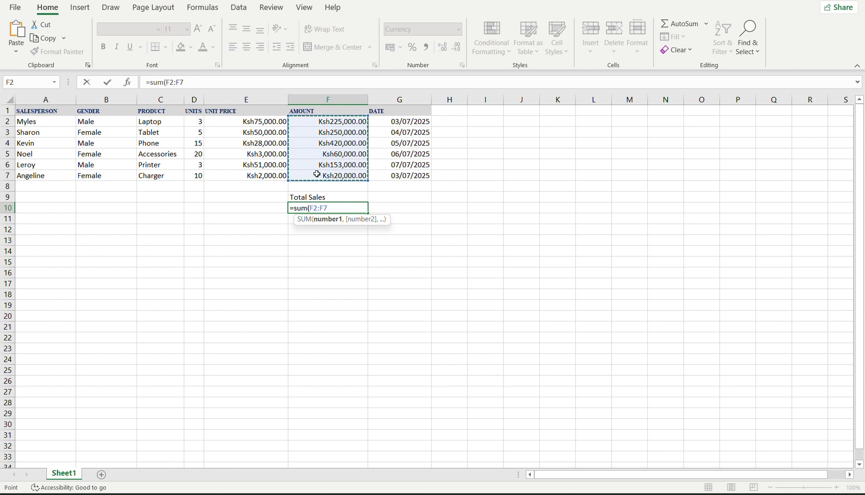
key(BackSpace)
key(BackSpace)
key(BackSpace)
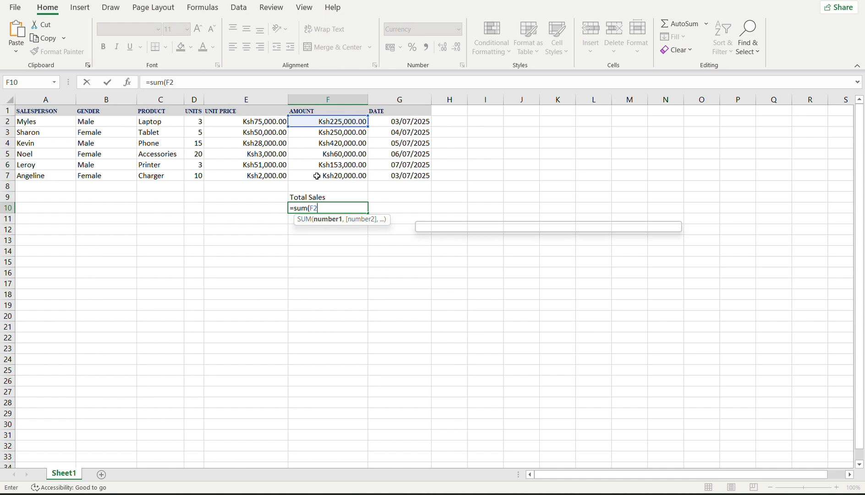
key(BackSpace)
key(BackSpace)
key(BackSpace)
key(BackSpace)
key(BackSpace)
key(BackSpace)
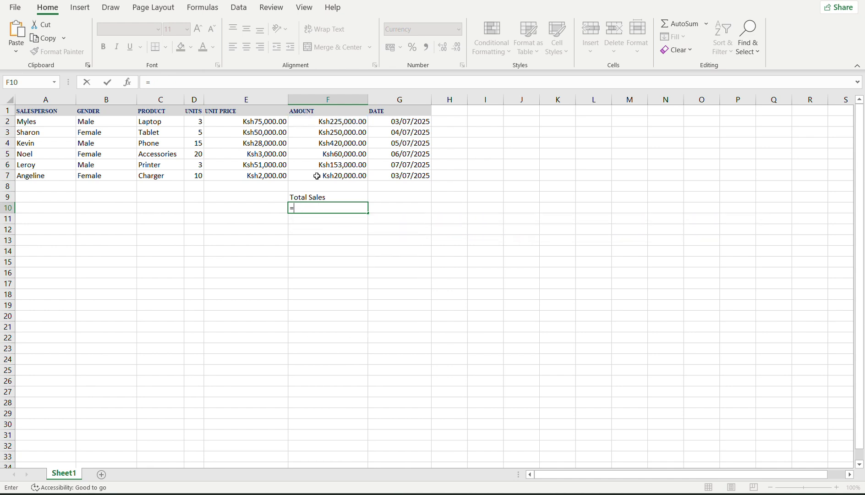
Enter =F2+F3+F4+F5+F6+F7 in F10 to total Ksh1,128,000.00.
click(328, 122)
text(+)
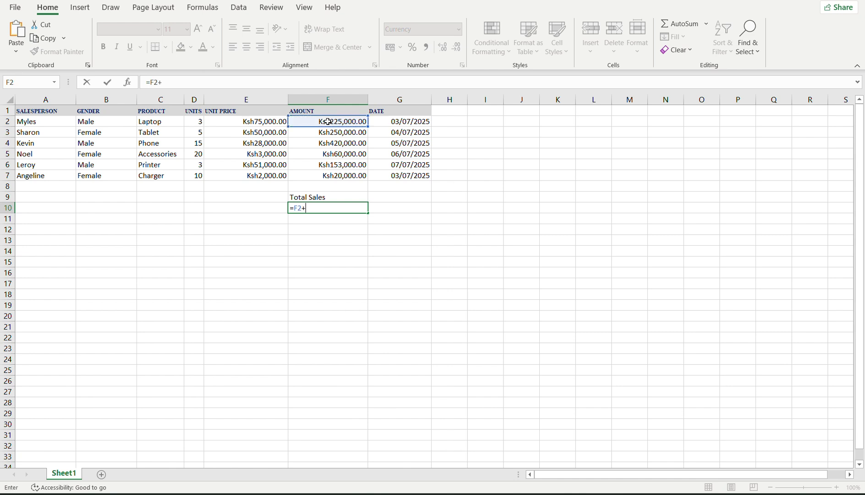
click(319, 134)
text(+)
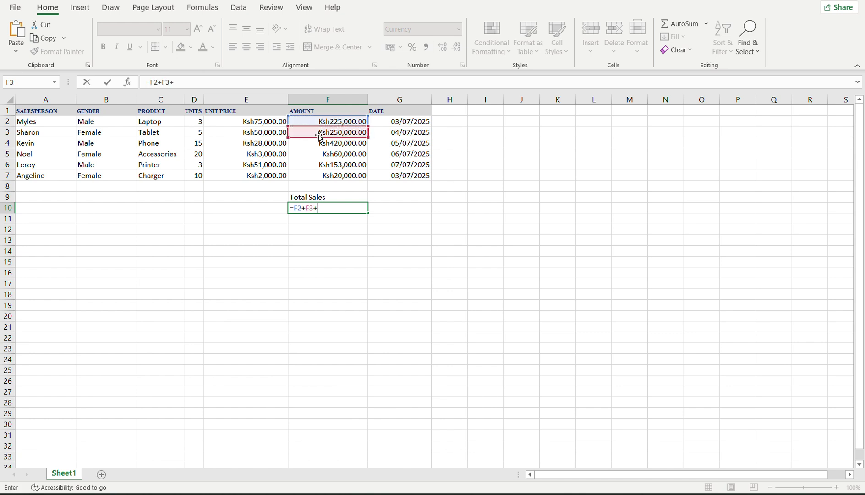
click(308, 143)
text(+)
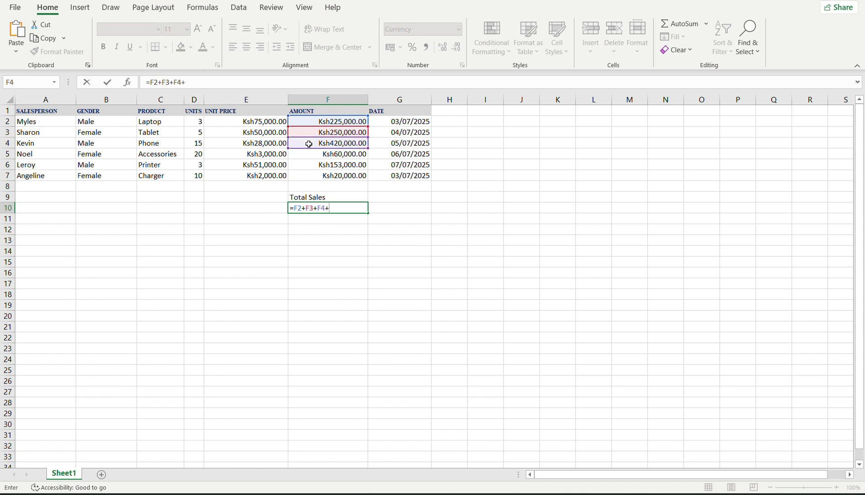
click(306, 154)
text(+)
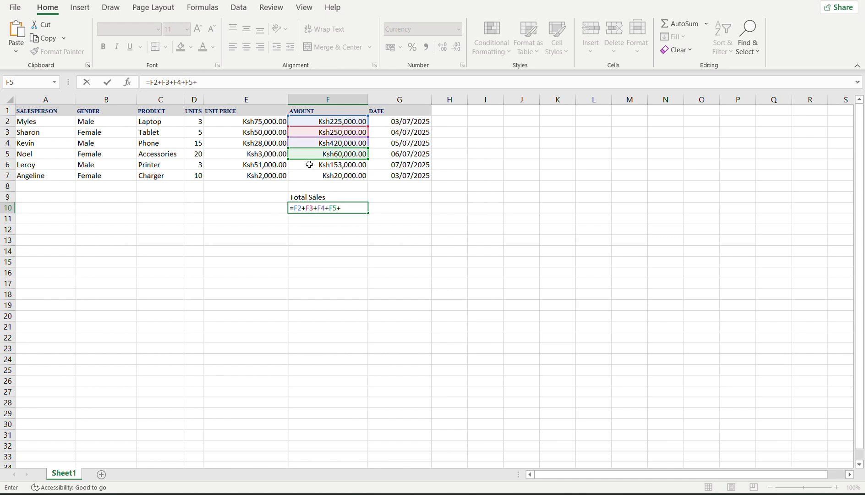
click(310, 164)
text(+)
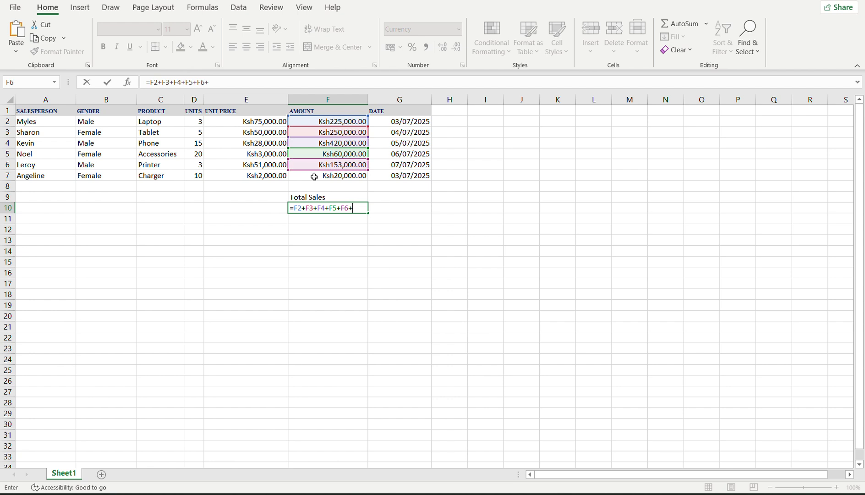
click(315, 177)
key(Return)
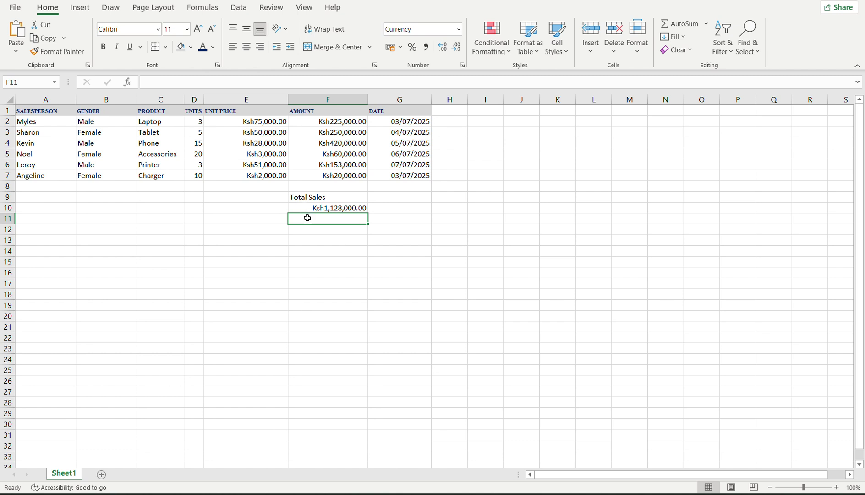
text(=sum()
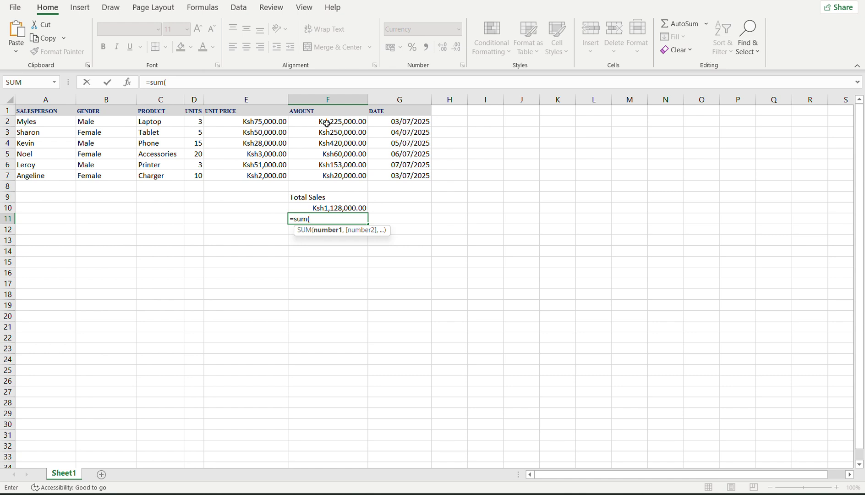
In F11, build a SUM of F2, F5 and F7 as separate arguments.
drag(327, 124, 327, 176)
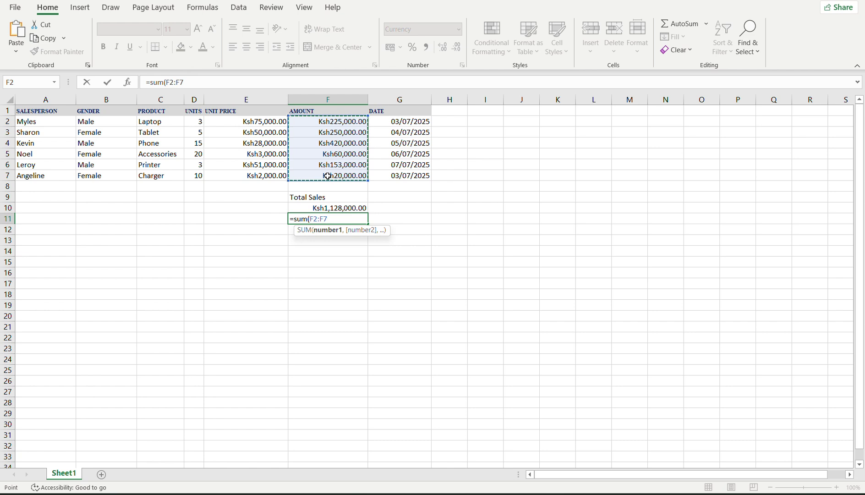
click(333, 123)
text(,)
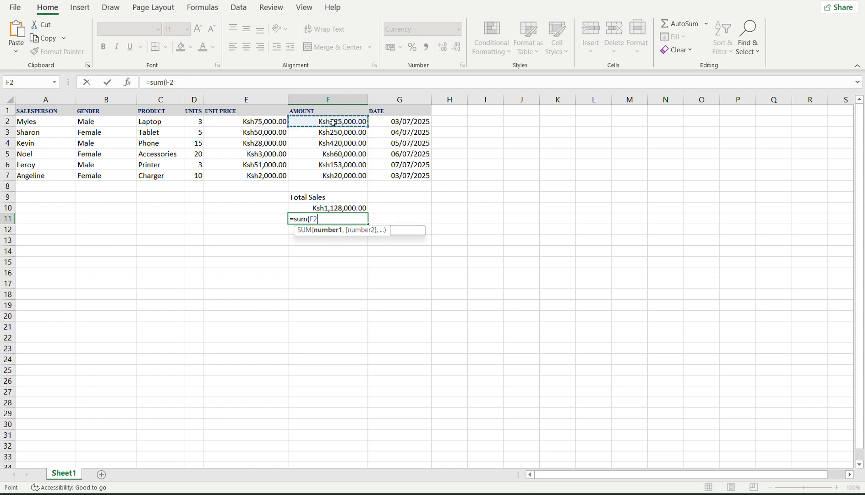
click(323, 152)
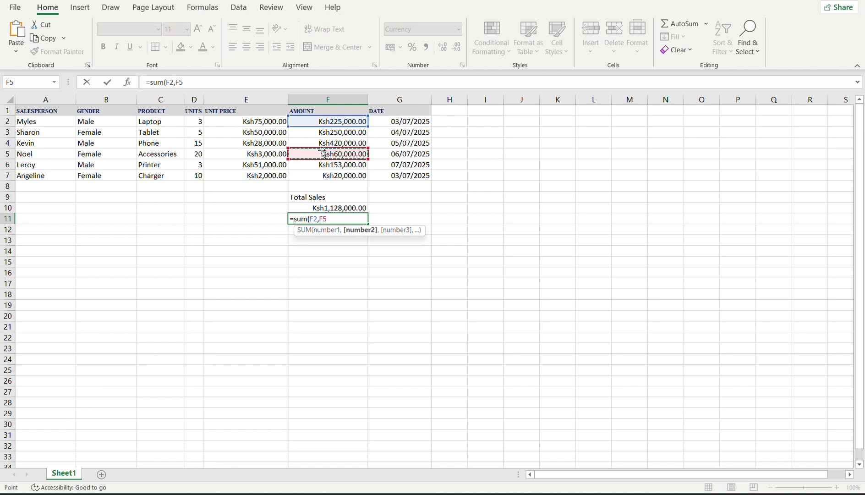
text(,)
click(316, 175)
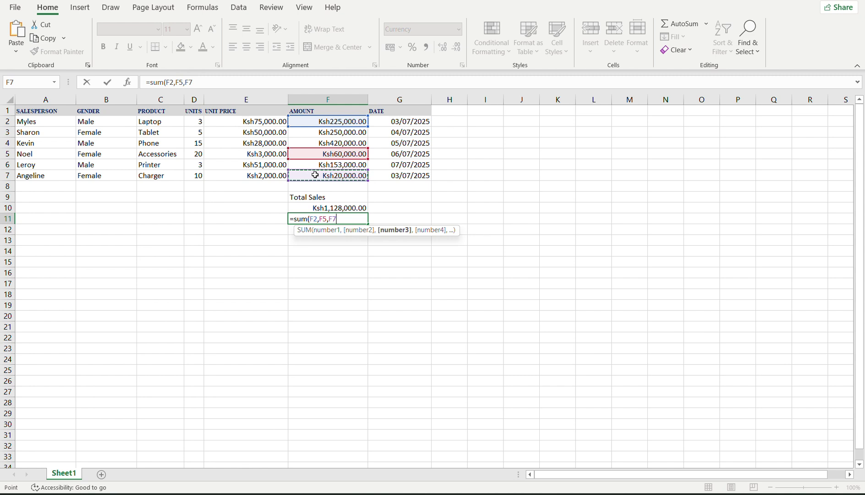
text())
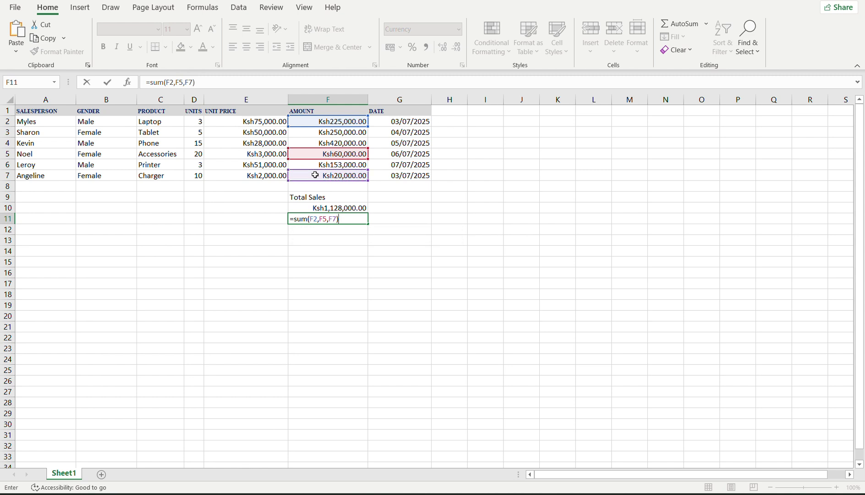
key(Return)
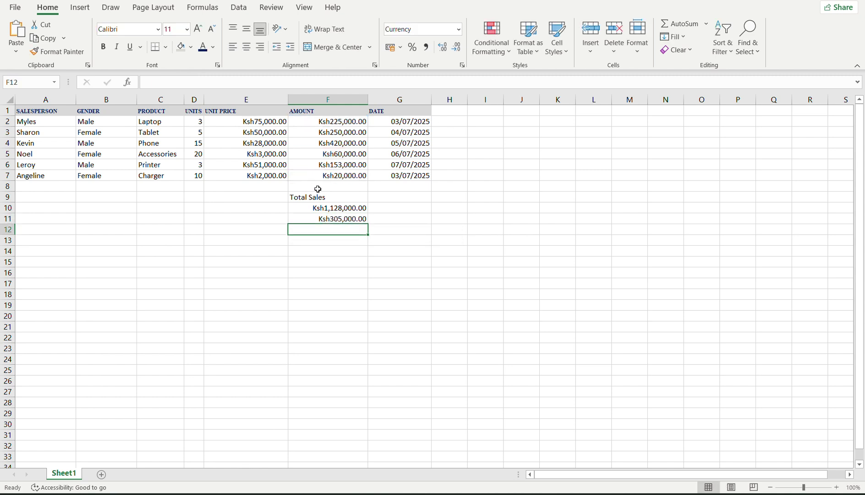
Edit F11's formula into =SUM(F2:F7) to total the whole AMOUNT range.
double_click(335, 219)
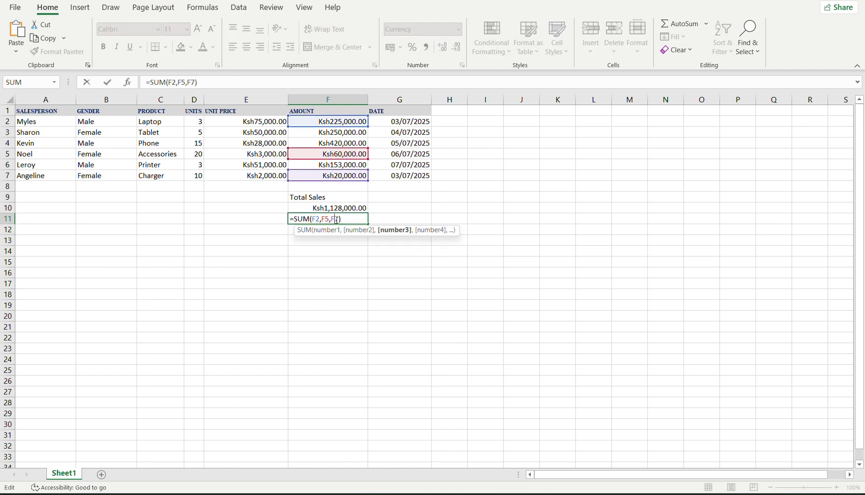
key(BackSpace)
key(BackSpace)
key(BackSpace)
key(BackSpace)
key(BackSpace)
key(BackSpace)
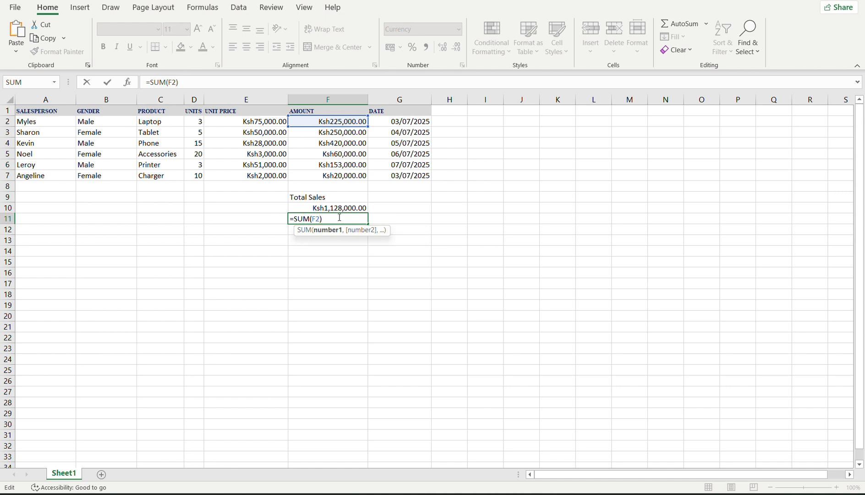
text(:F)
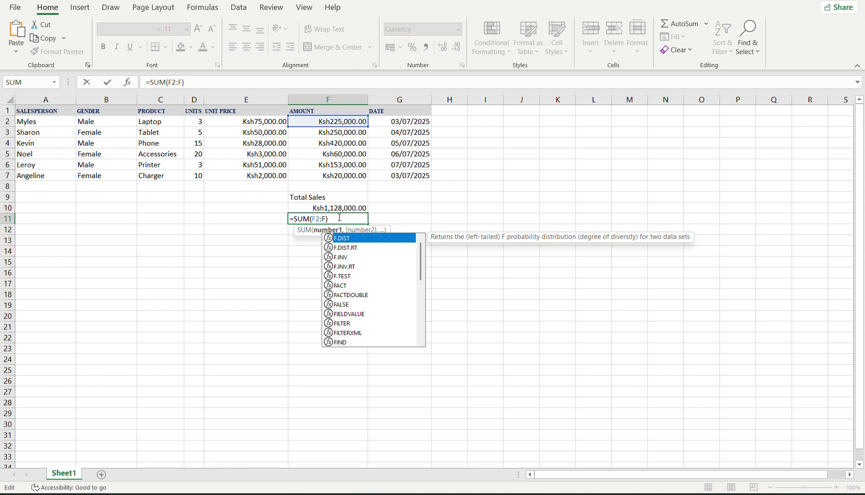
text(7)
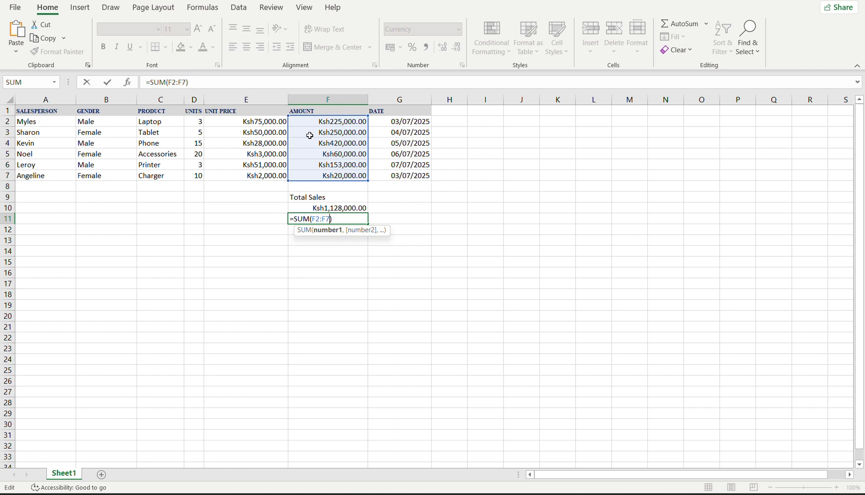
key(Return)
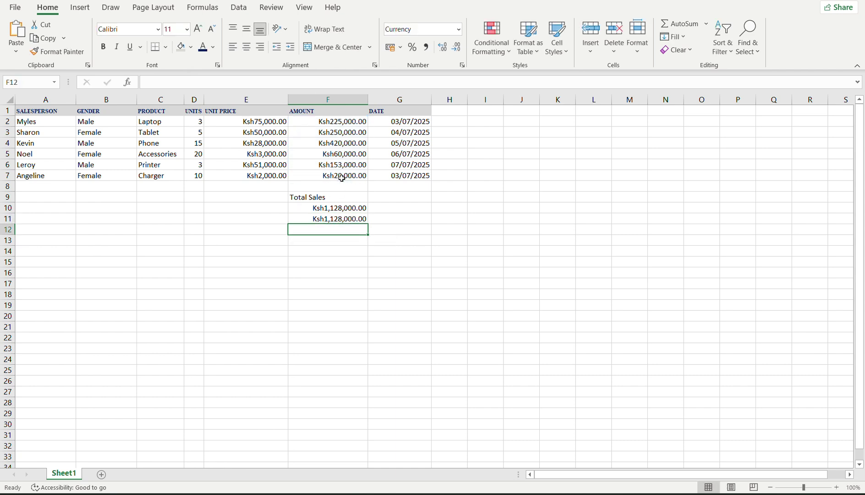
Review F10's =F2+F3+F4+F5+F6+F7 formula in the formula bar without changing it.
click(326, 215)
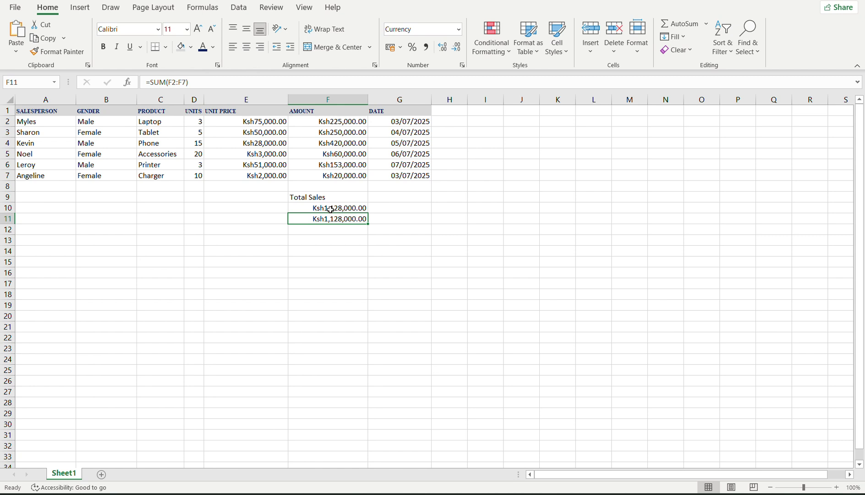
click(331, 208)
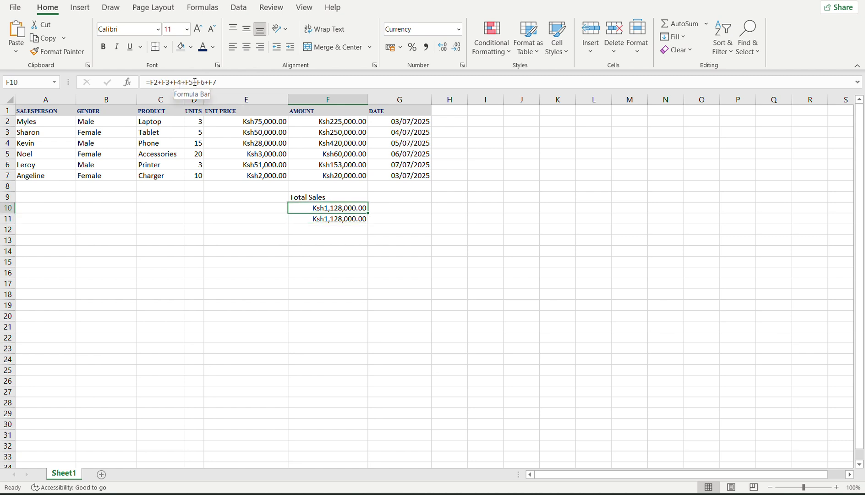
click(151, 82)
click(166, 82)
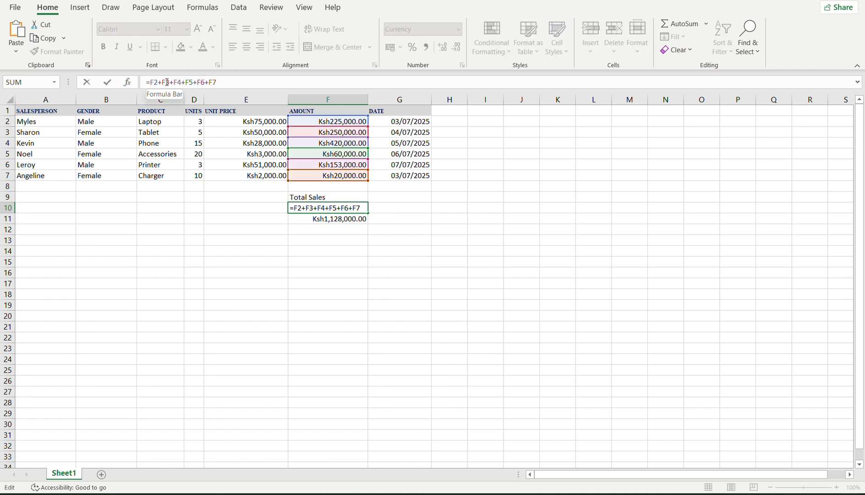
click(187, 82)
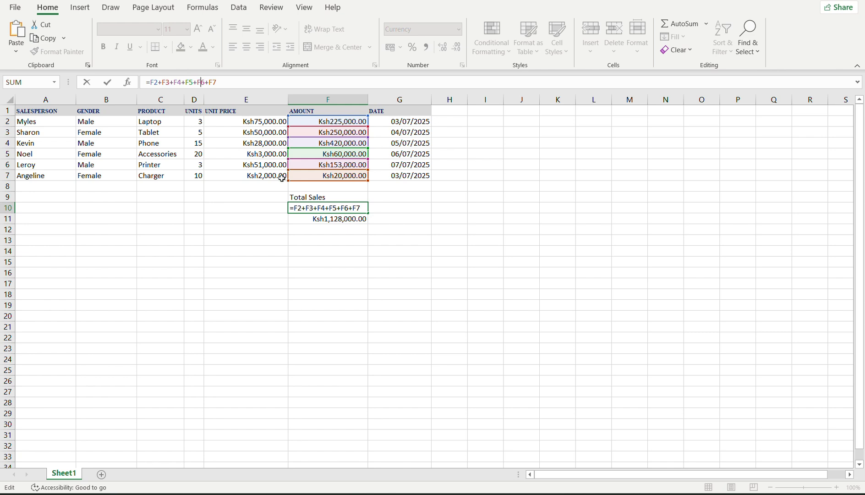
click(328, 221)
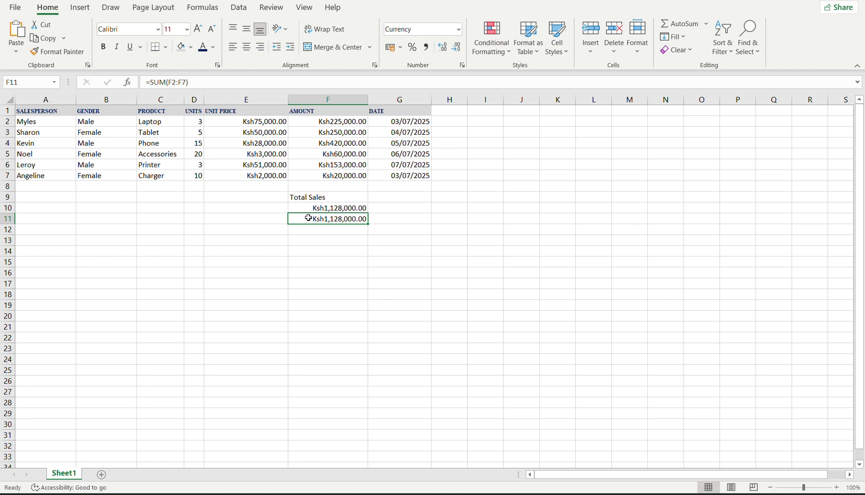
Clear the duplicate formula from F11, leaving that cell empty.
key(F2)
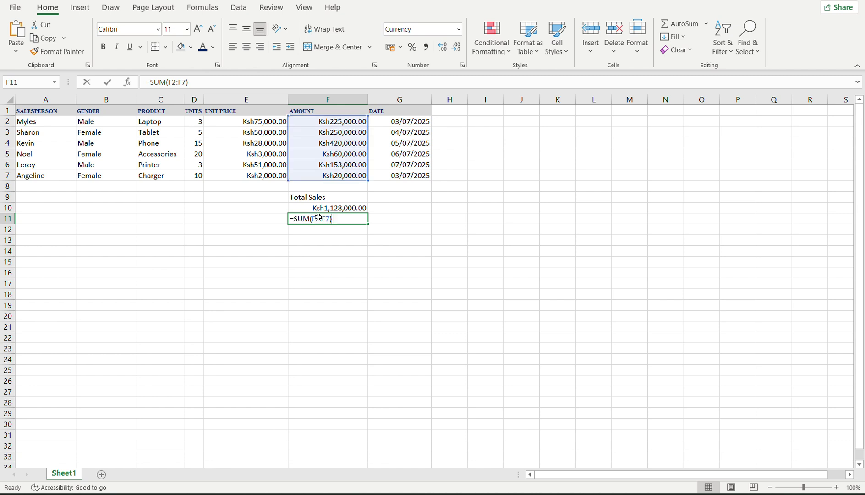
key(BackSpace)
key(BackSpace)
key(BackSpace)
key(BackSpace)
key(BackSpace)
key(BackSpace)
key(BackSpace)
key(BackSpace)
key(BackSpace)
key(BackSpace)
key(BackSpace)
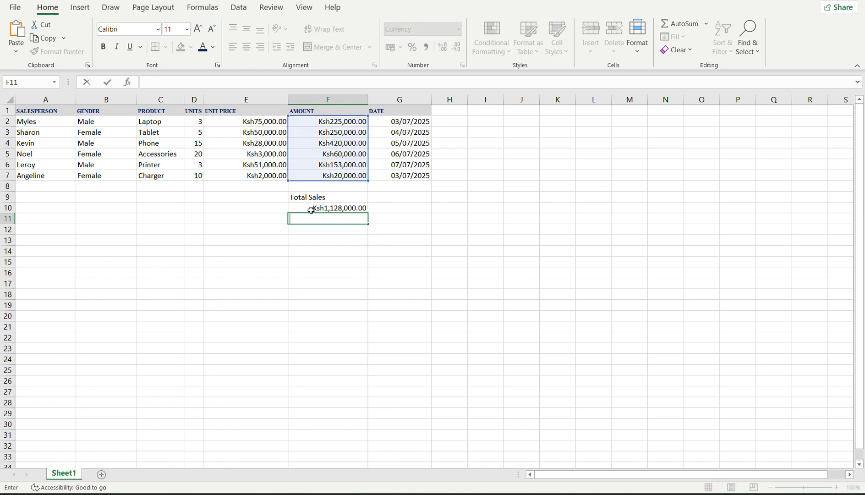
key(ctrl+z)
click(318, 208)
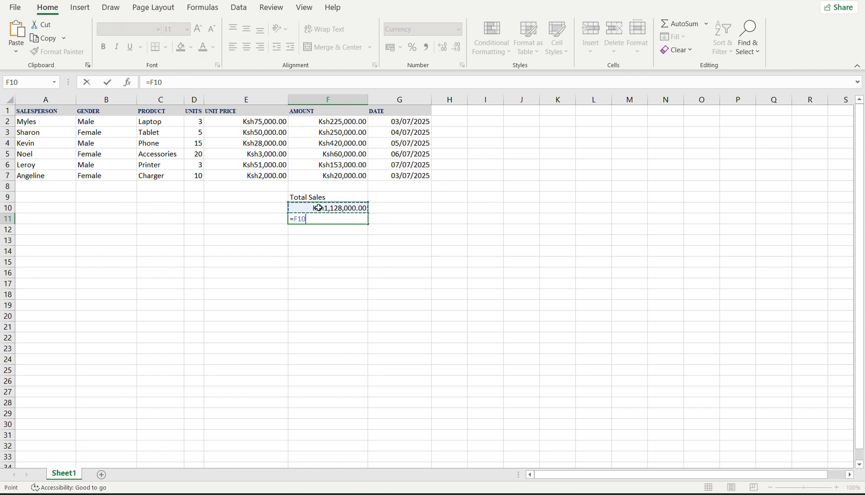
key(BackSpace)
key(BackSpace)
key(BackSpace)
key(BackSpace)
key(Escape)
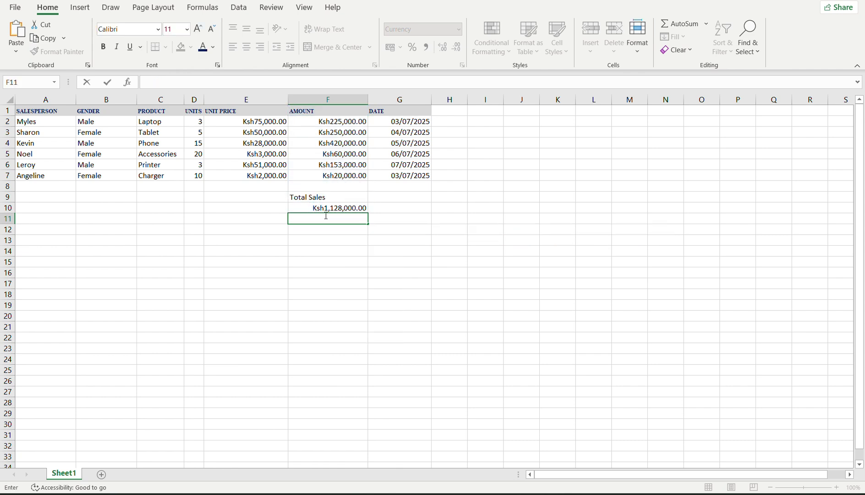
click(361, 245)
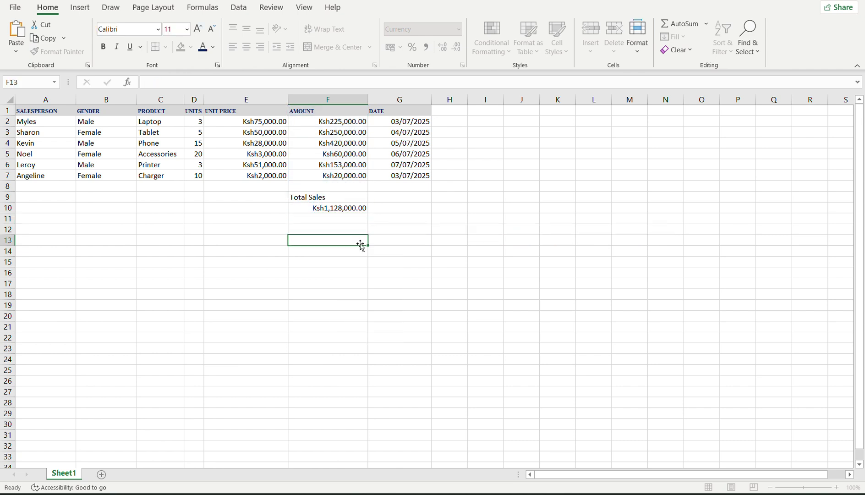
click(308, 199)
click(305, 207)
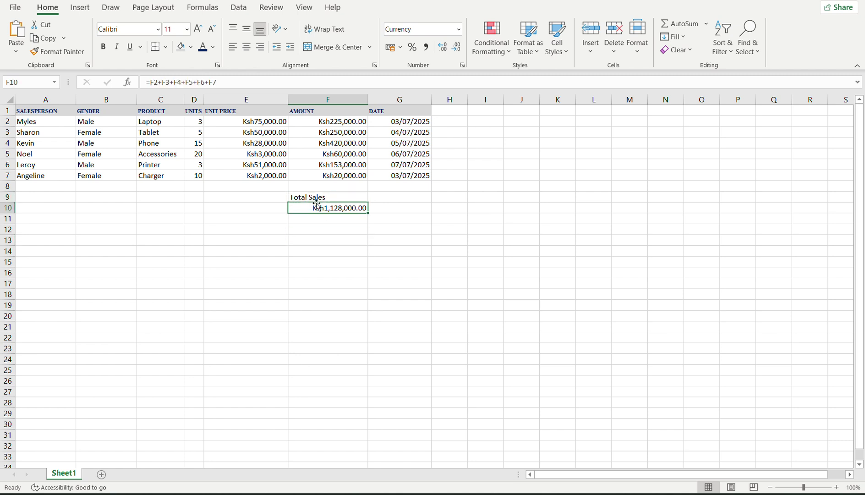
Make the Total Sales label in F9 dark red, bold and centred.
click(323, 197)
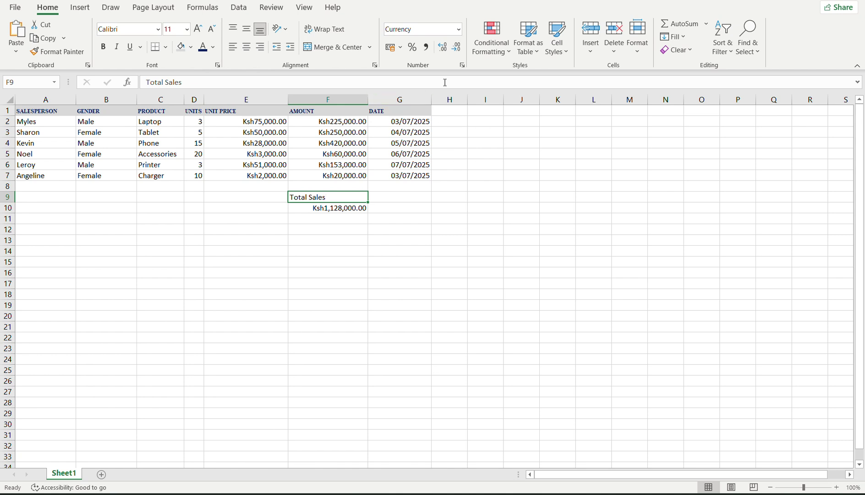
click(213, 46)
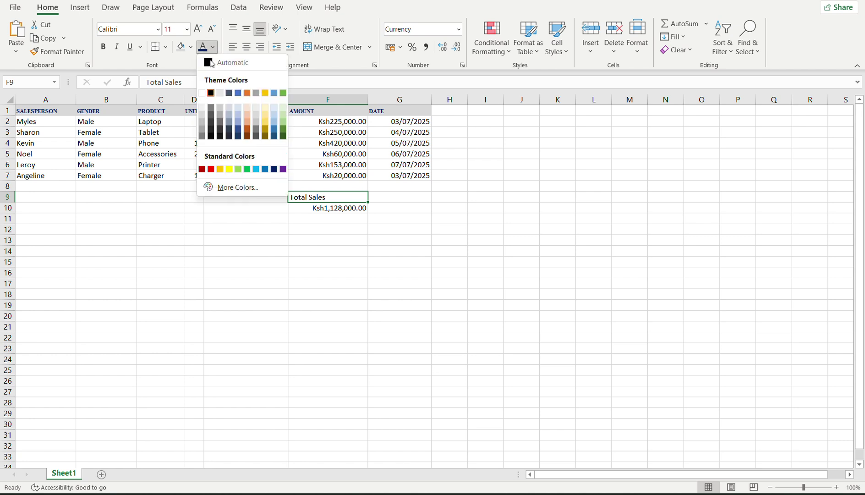
click(201, 169)
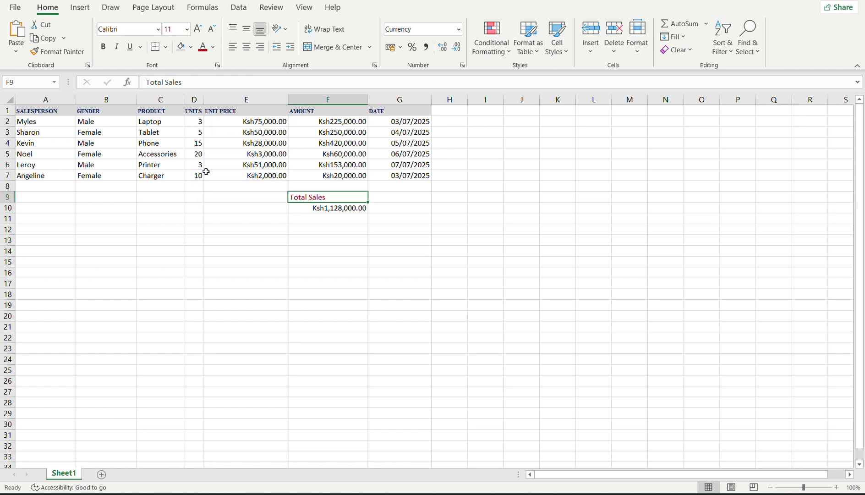
click(107, 47)
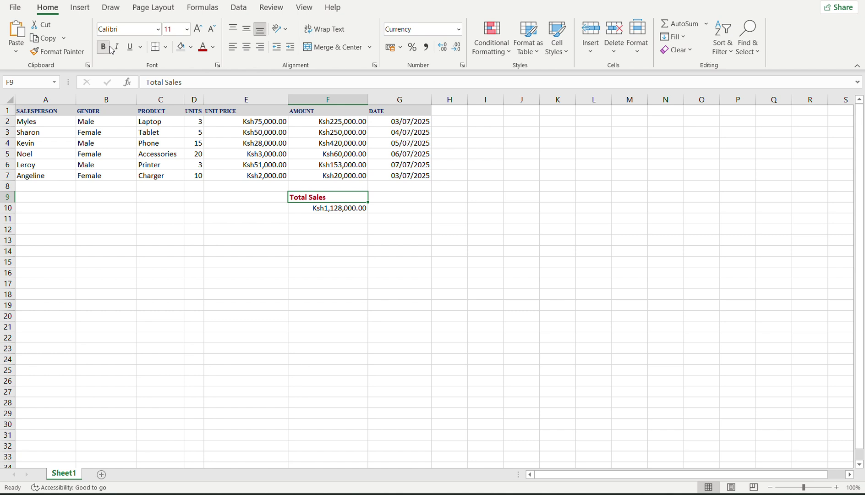
click(244, 51)
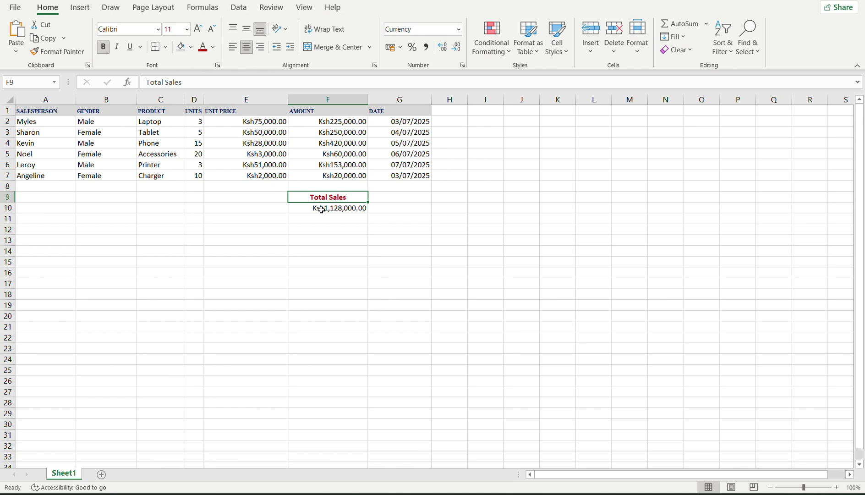
click(321, 210)
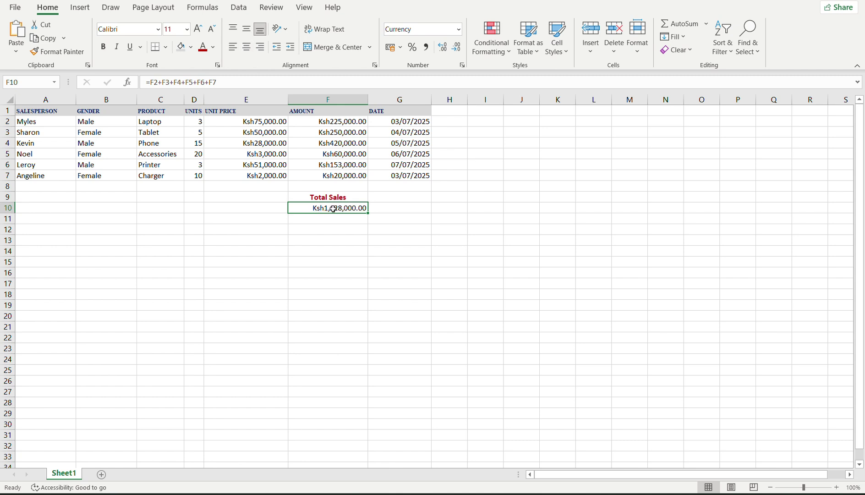
Give the Ksh1,128,000.00 total in F10 a yellow fill and bold it with Ctrl+B.
click(191, 47)
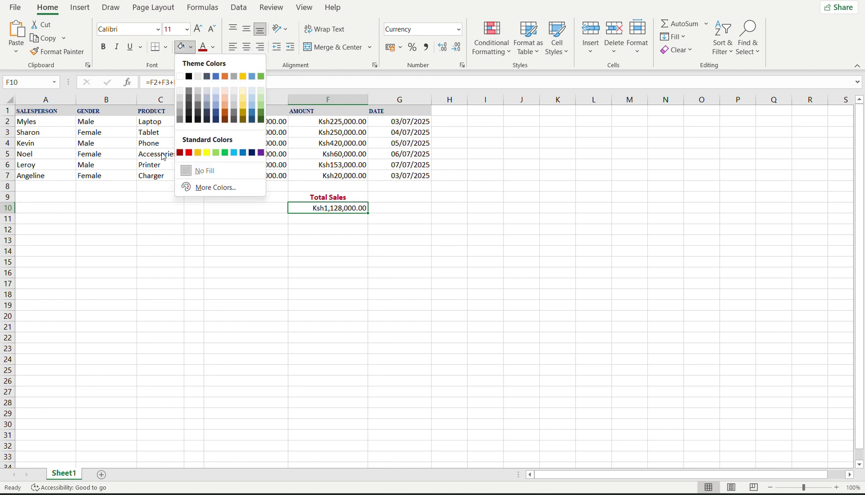
click(207, 154)
click(295, 264)
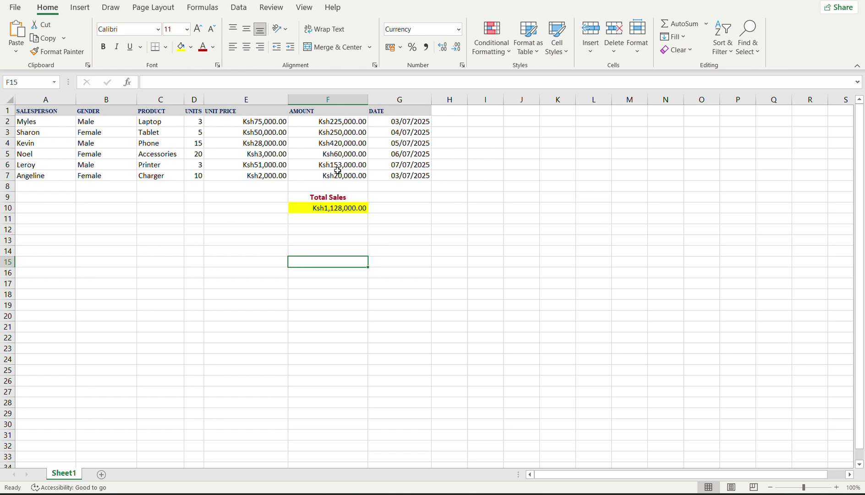
click(341, 209)
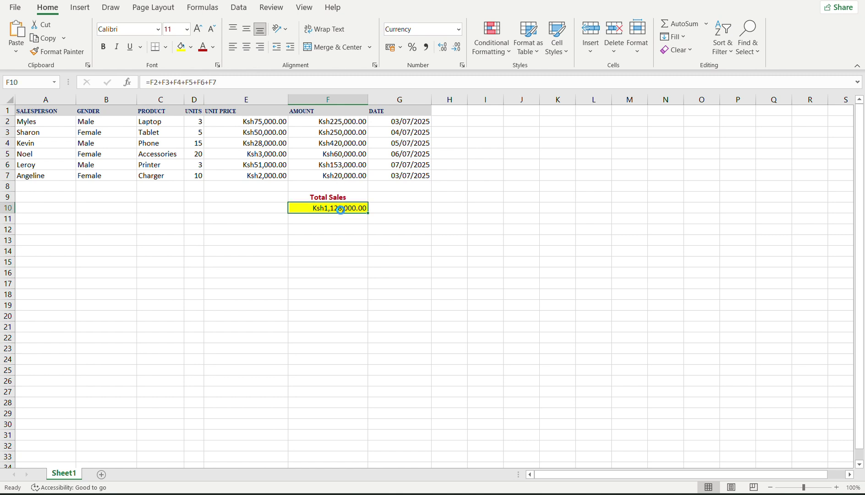
key(ctrl+b)
click(296, 282)
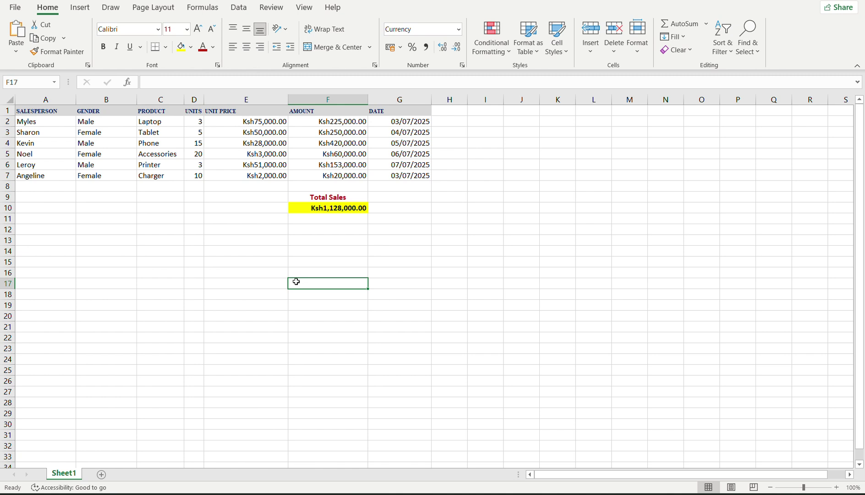
click(304, 207)
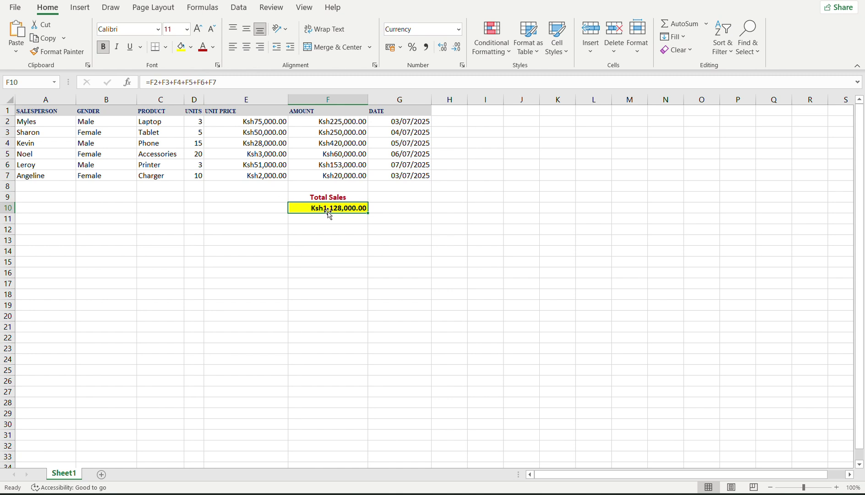
Try a bottom border, then a top and thick bottom border, on the F10 total.
click(166, 47)
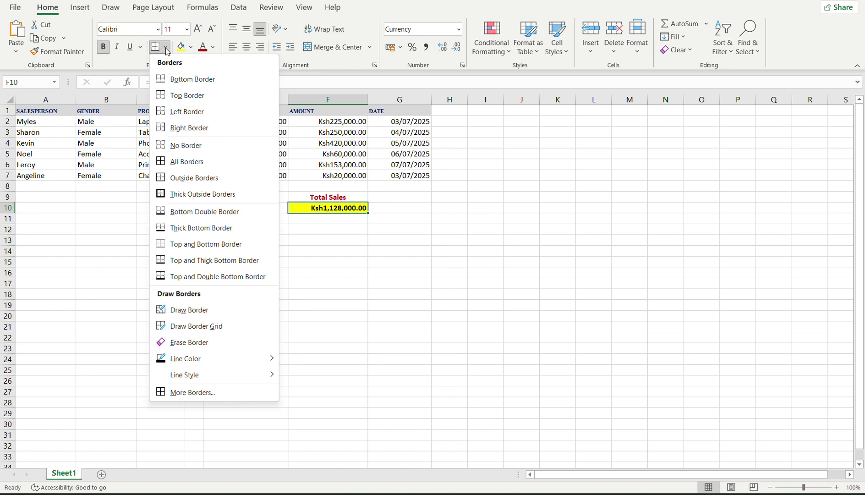
click(163, 81)
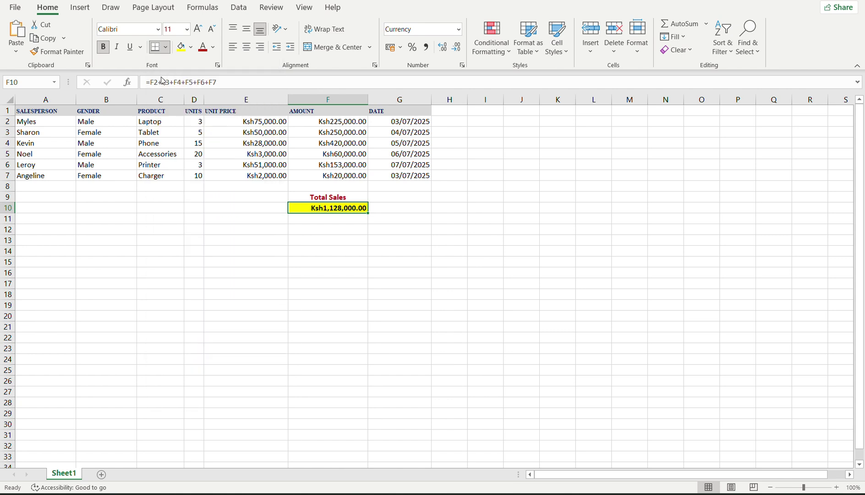
click(409, 230)
click(321, 208)
click(166, 48)
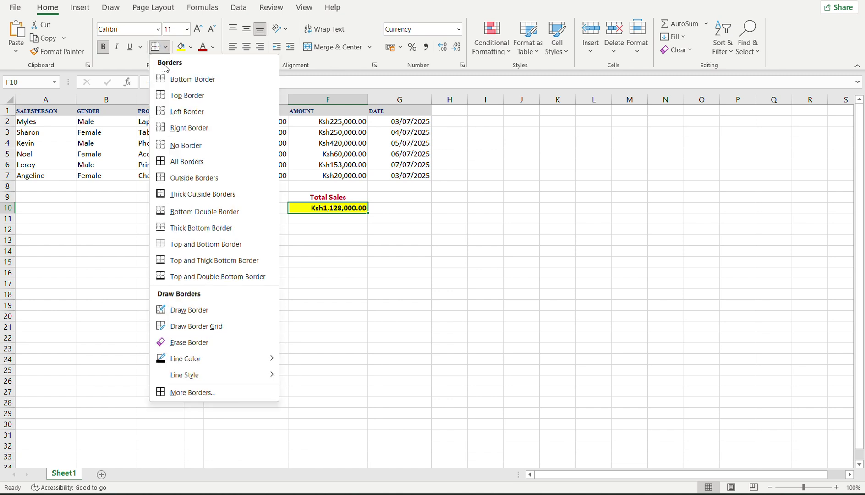
click(164, 265)
click(345, 238)
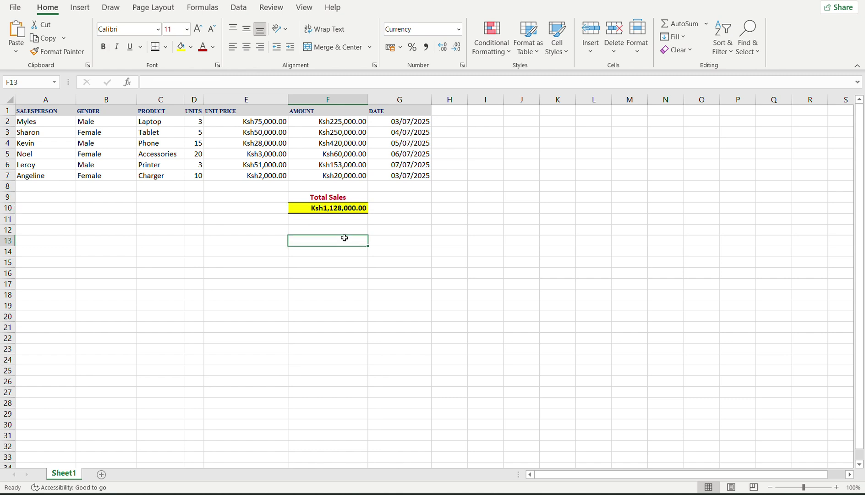
click(304, 207)
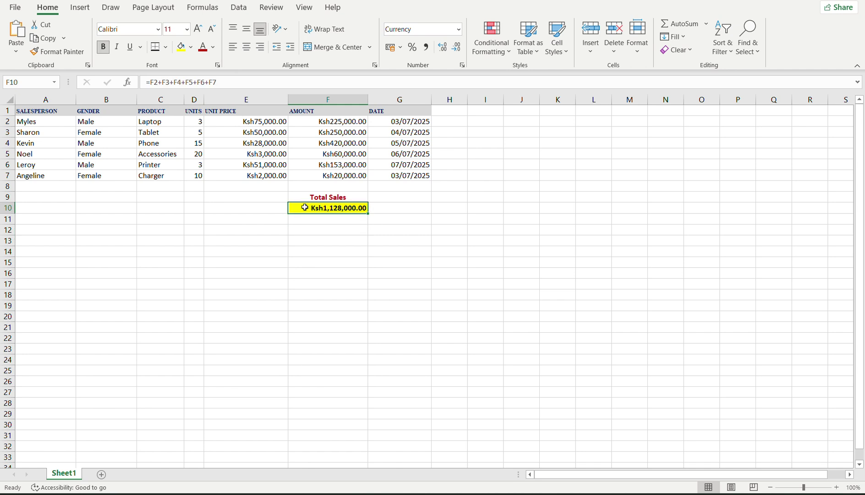
Apply a Thick Bottom Border to the F10 total and check the result.
click(191, 47)
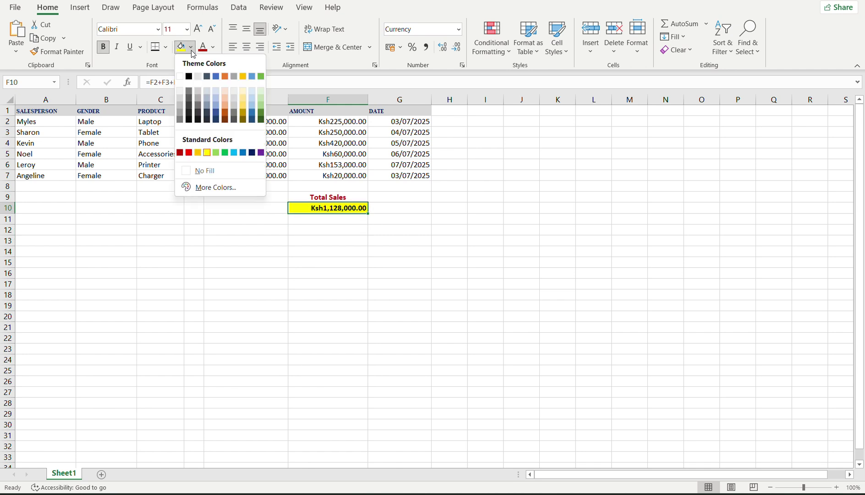
click(161, 55)
click(165, 46)
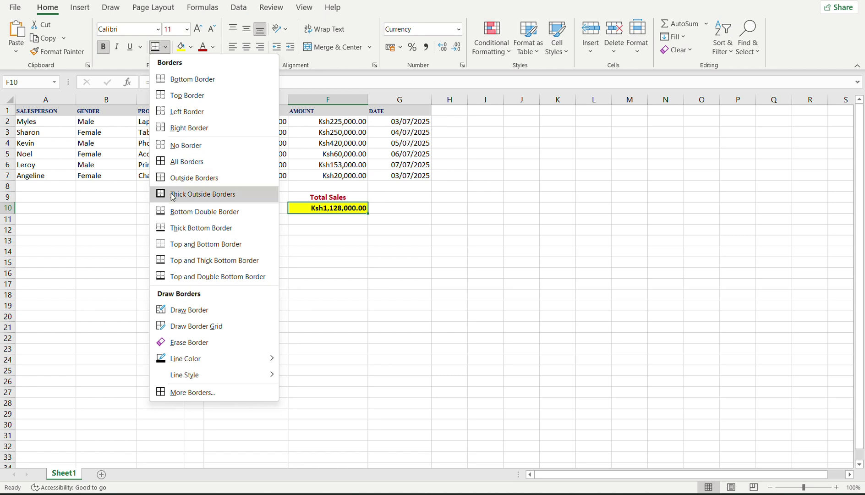
click(179, 229)
click(271, 228)
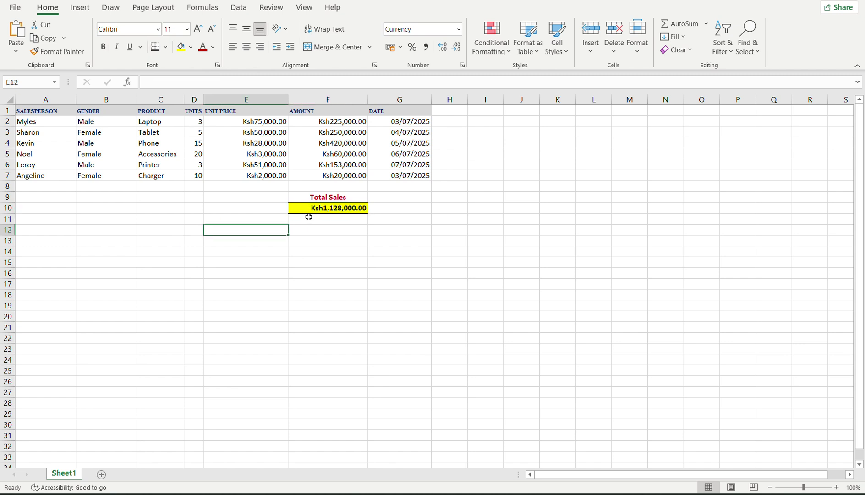
click(327, 208)
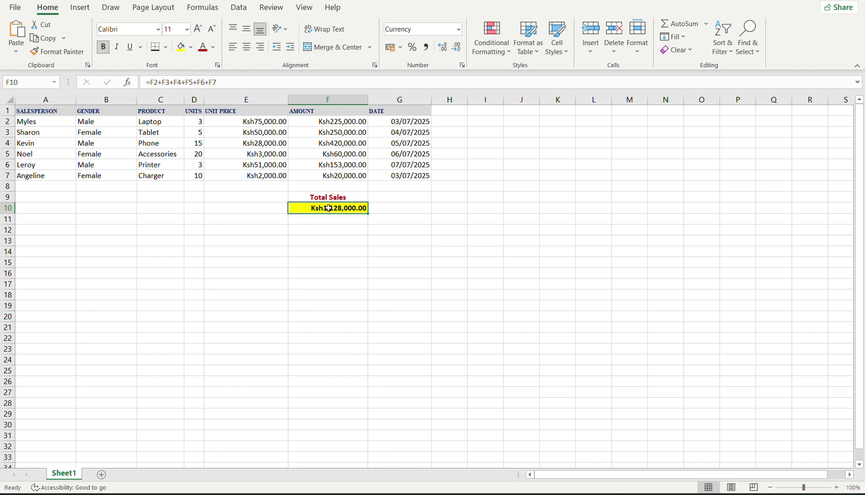
click(306, 237)
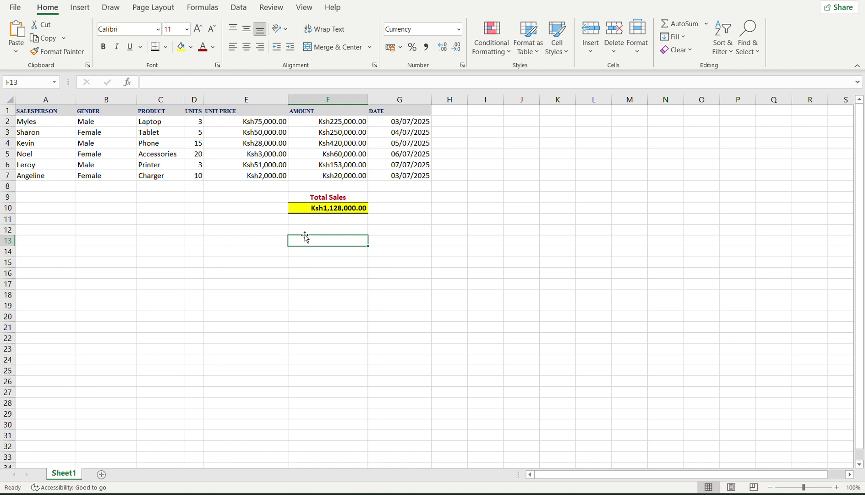
Drag column D wider until the full UNITS SOLD header fits.
drag(201, 98, 228, 94)
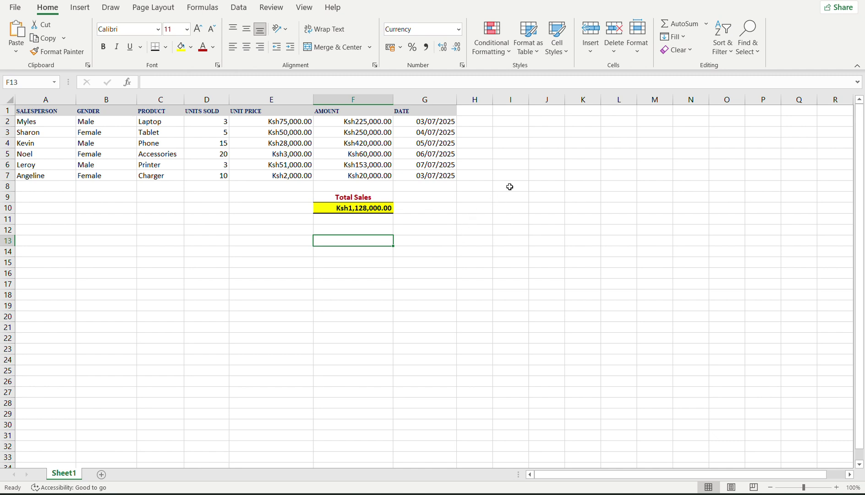
key(Up)
key(Up)
key(Up)
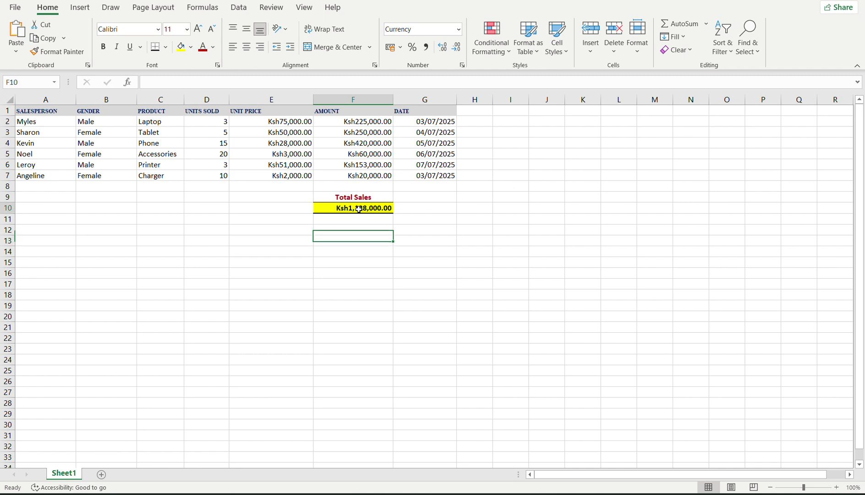
click(416, 208)
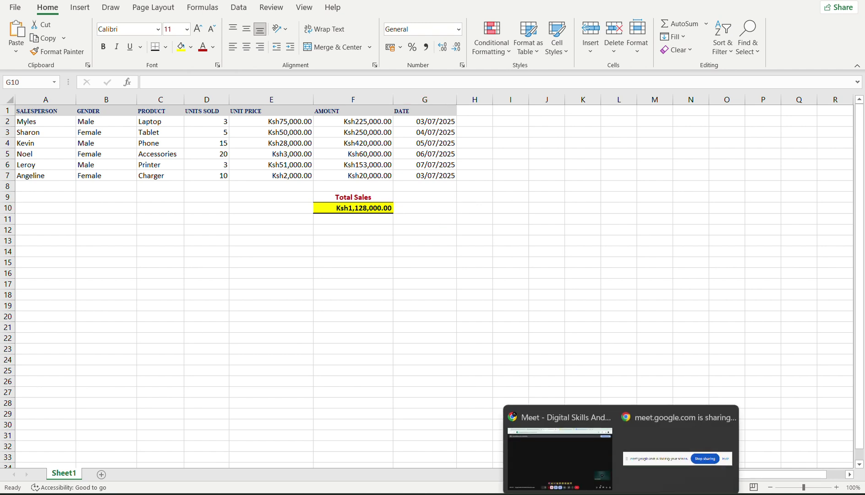
click(588, 459)
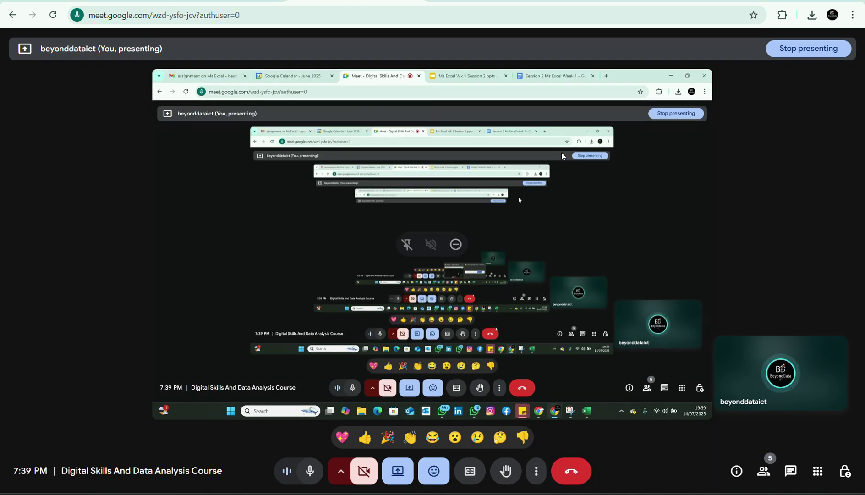
key(alt+Tab)
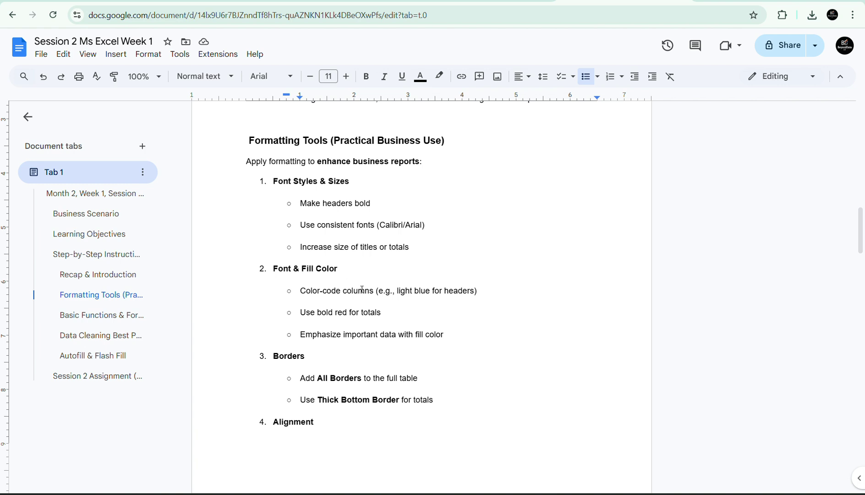
click(342, 304)
click(334, 312)
key(Up)
key(Down)
key(Down)
key(Down)
key(Down)
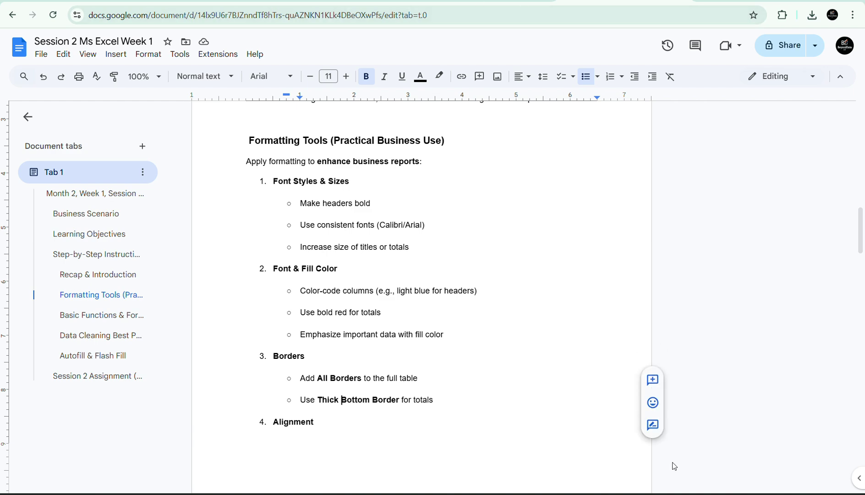
key(alt+Tab)
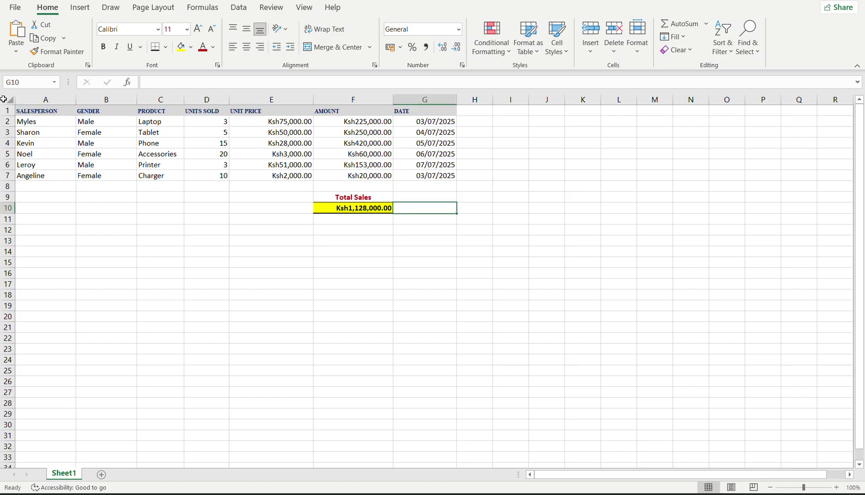
Apply All Borders to the sales table A1:G7.
drag(35, 108, 448, 178)
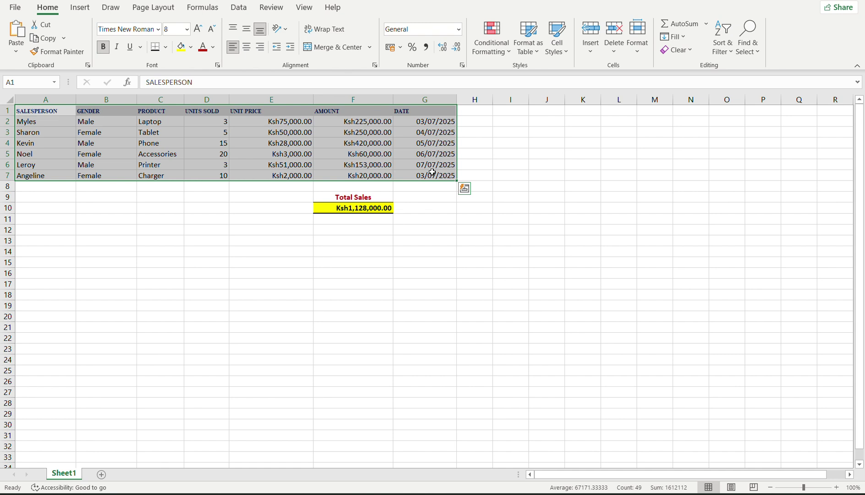
click(165, 48)
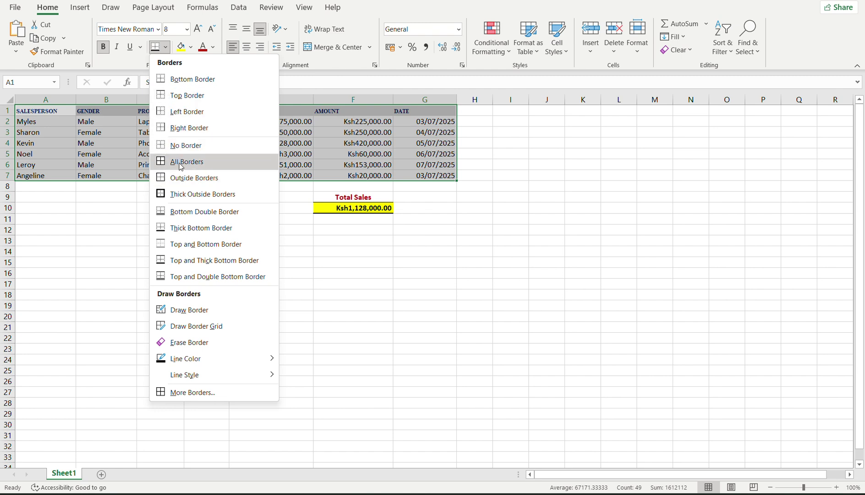
click(178, 163)
click(148, 238)
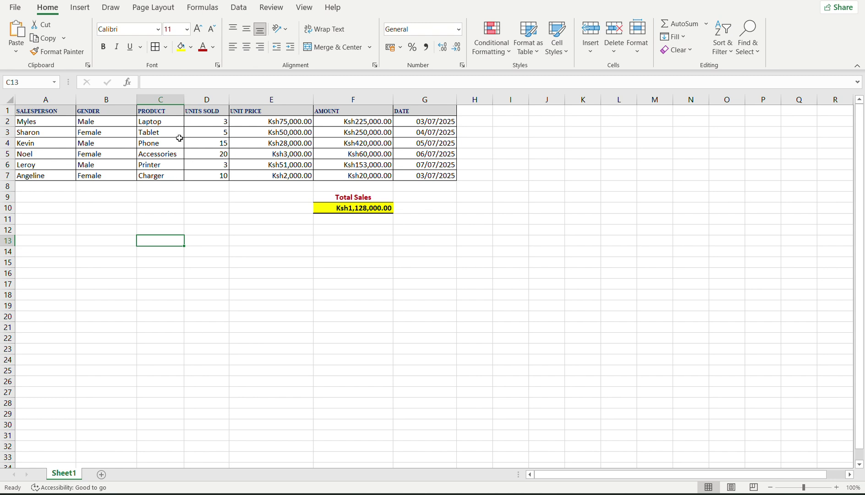
Check the borders on cells B3, B4, A3, F5 and G6, then bring up the Chrome previews.
click(99, 135)
click(98, 139)
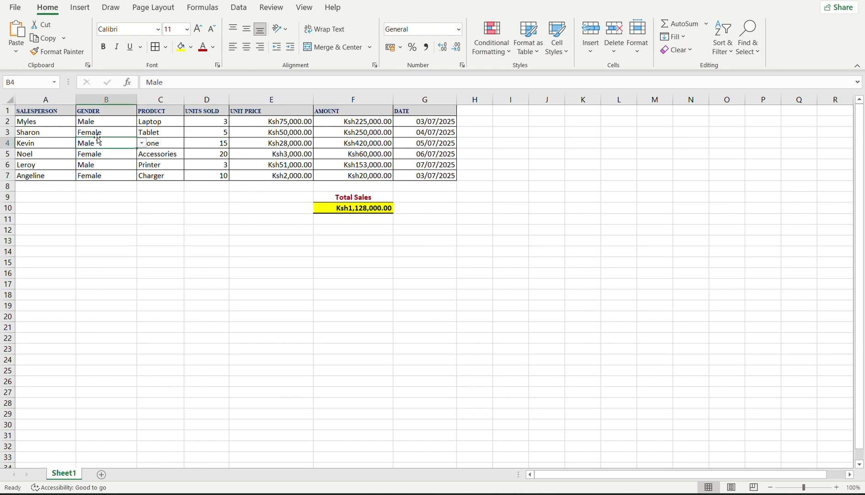
click(98, 133)
click(55, 133)
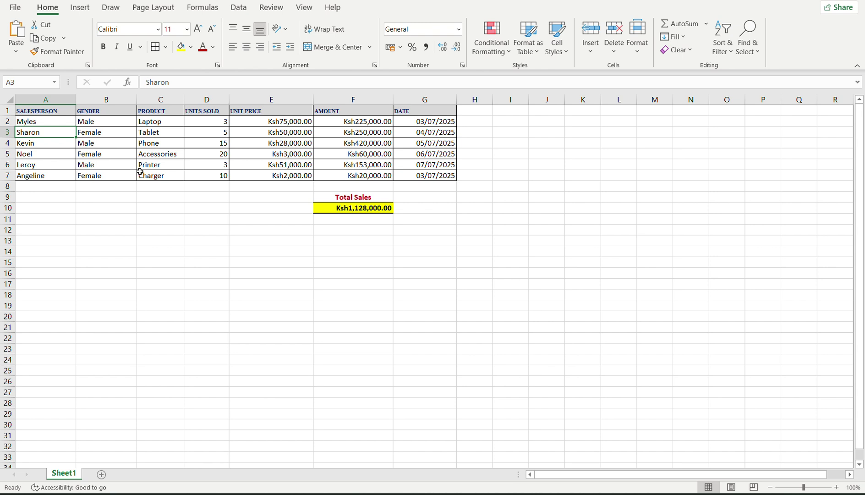
click(368, 153)
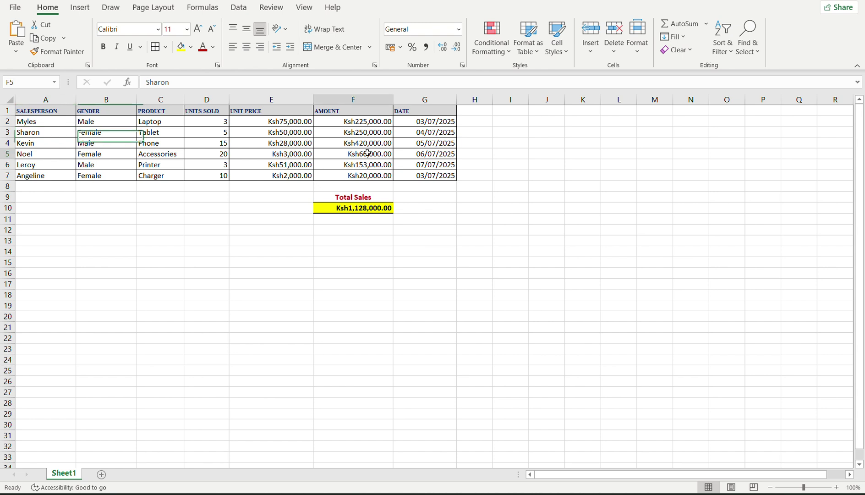
click(439, 165)
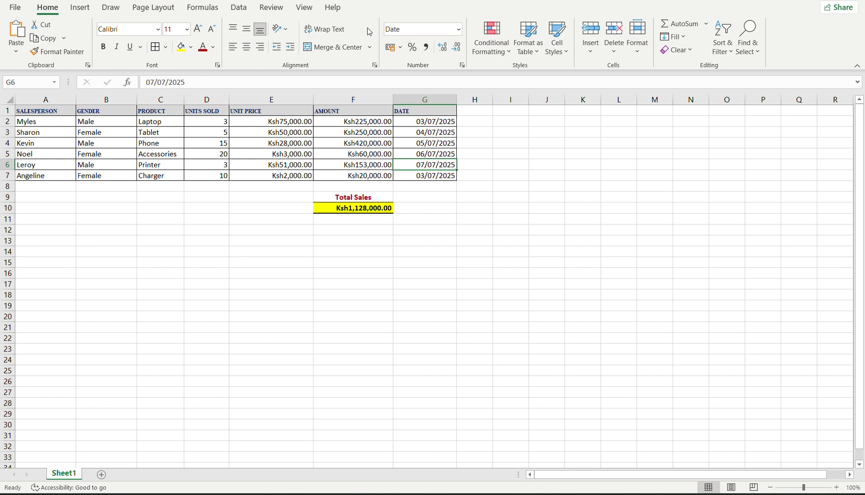
click(614, 494)
Browse the Excel slides and Meet tabs, read the notes down to the Live Business Task, then return to Excel.
click(591, 452)
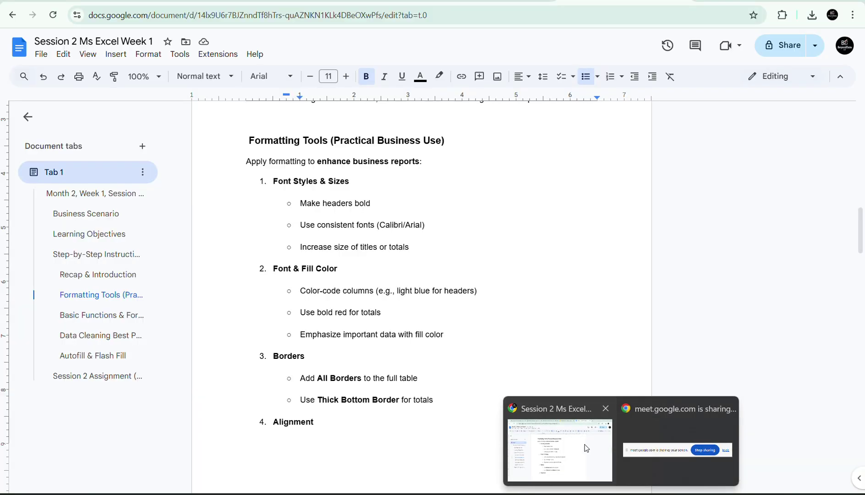
click(517, 6)
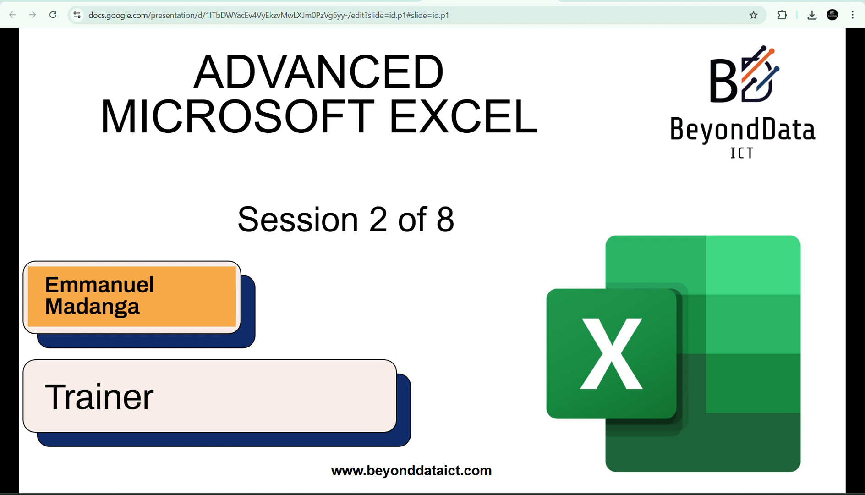
key(ctrl+shift+Tab)
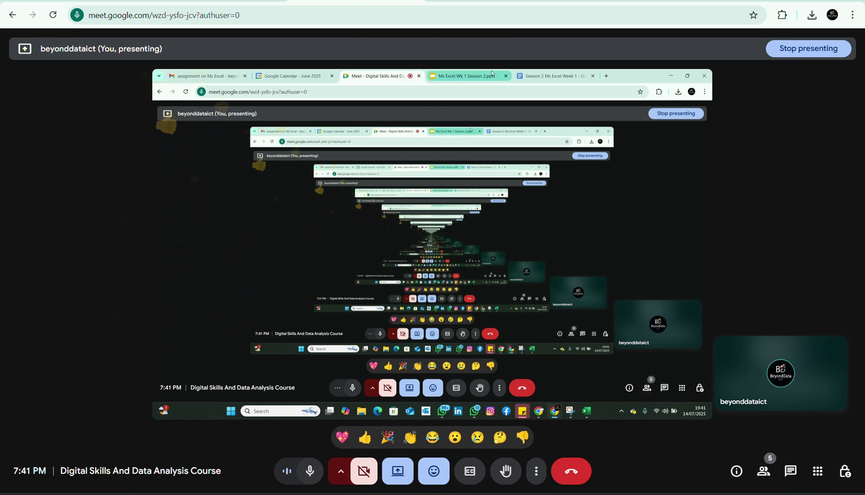
key(ctrl+Tab)
click(595, 4)
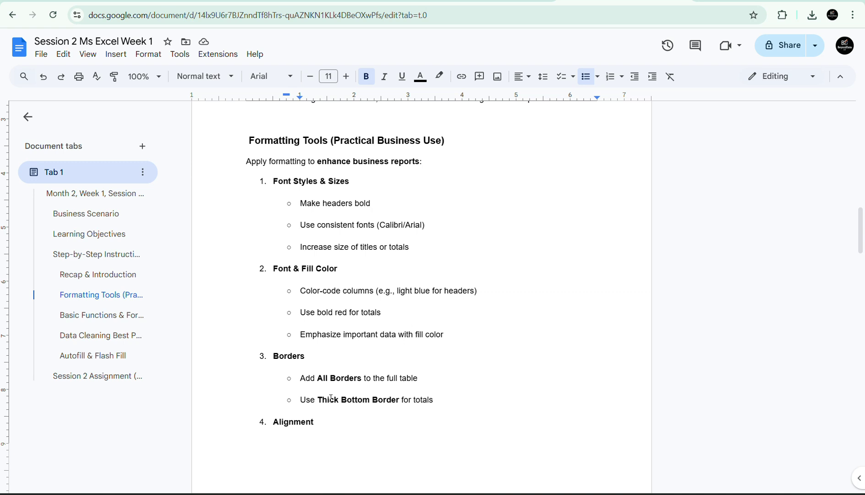
key(Down)
key(Down)
key(Down)
key(Down)
key(Down)
key(Down)
key(Down)
key(Down)
key(Down)
key(Down)
key(Down)
key(Down)
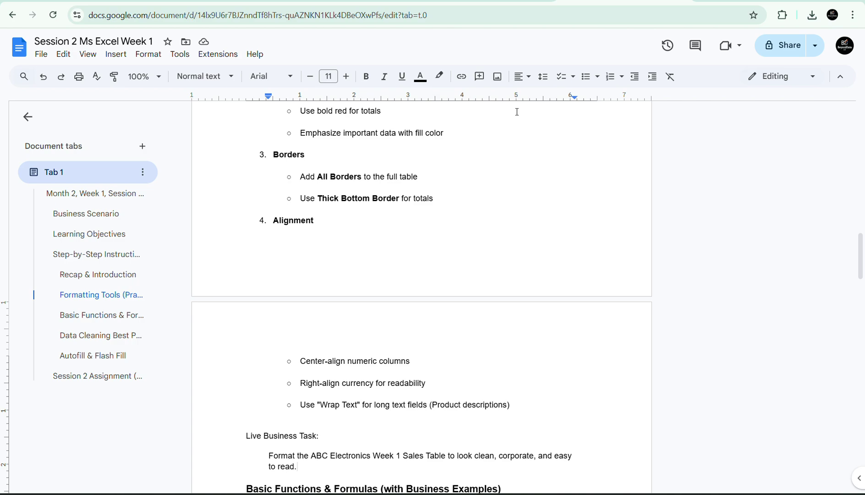
key(alt+Tab)
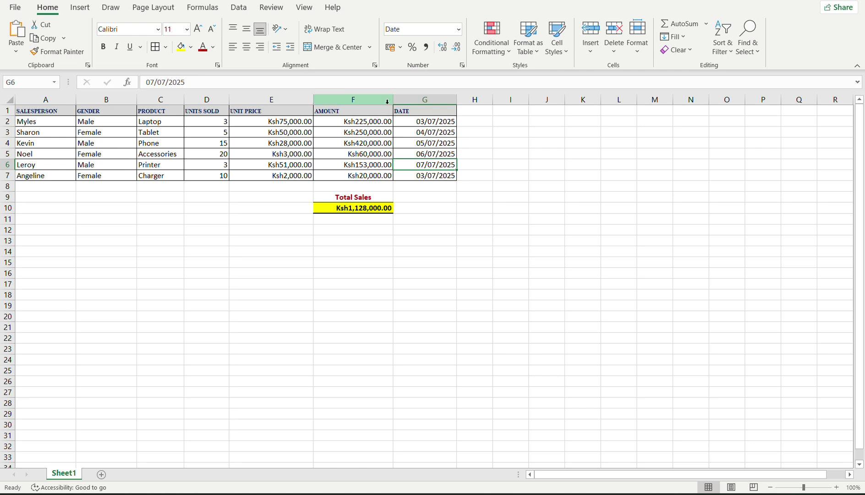
drag(394, 103, 369, 105)
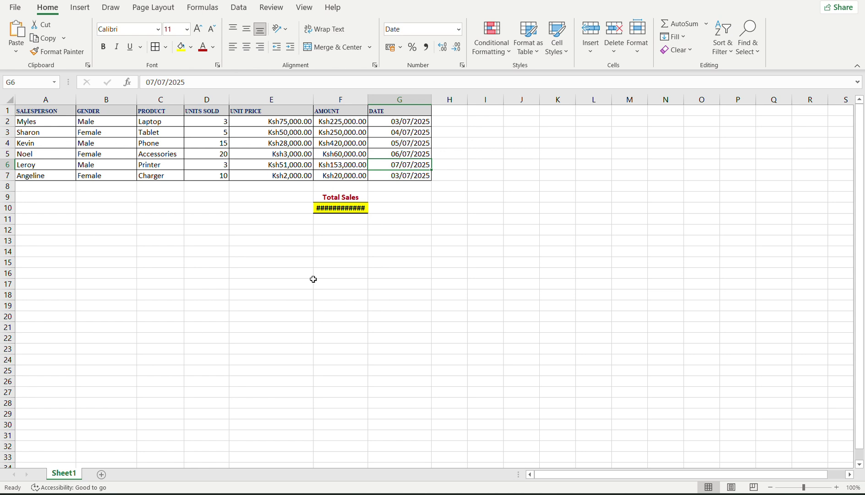
click(340, 208)
click(391, 242)
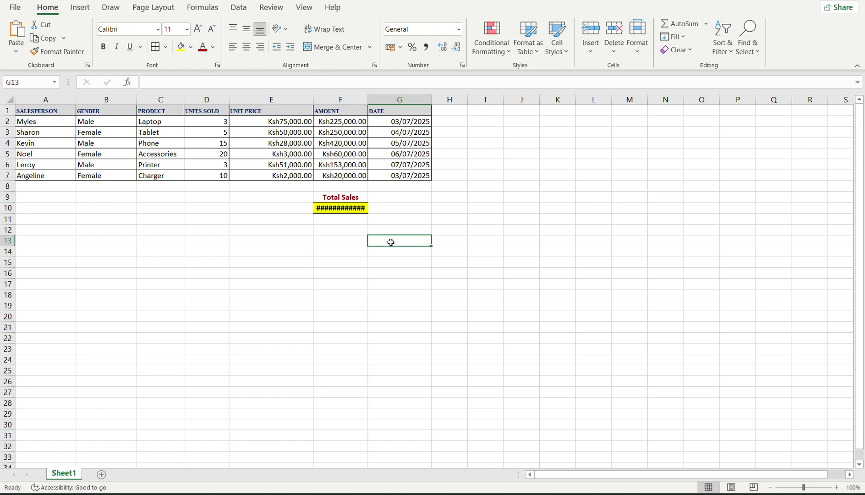
mouse_move(350, 208)
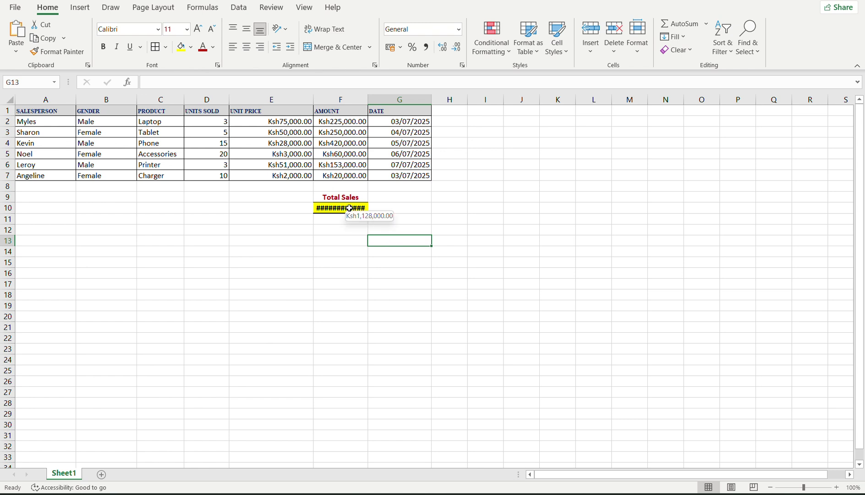
drag(368, 102, 400, 102)
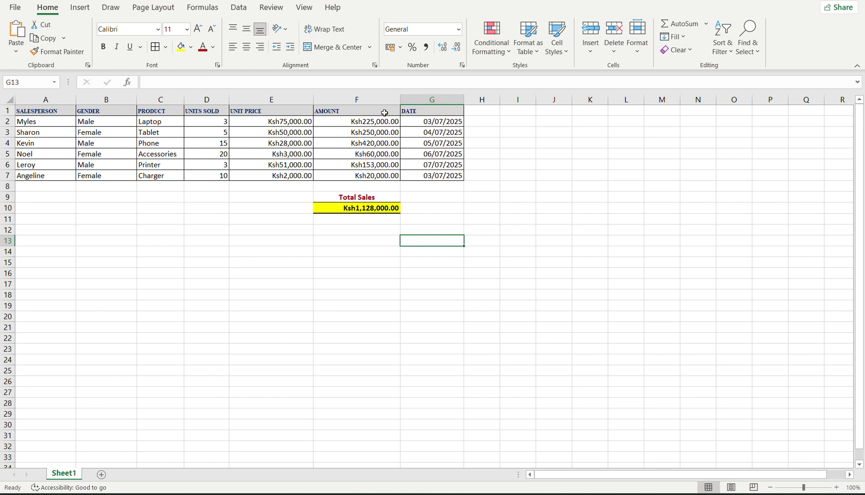
drag(400, 101, 362, 102)
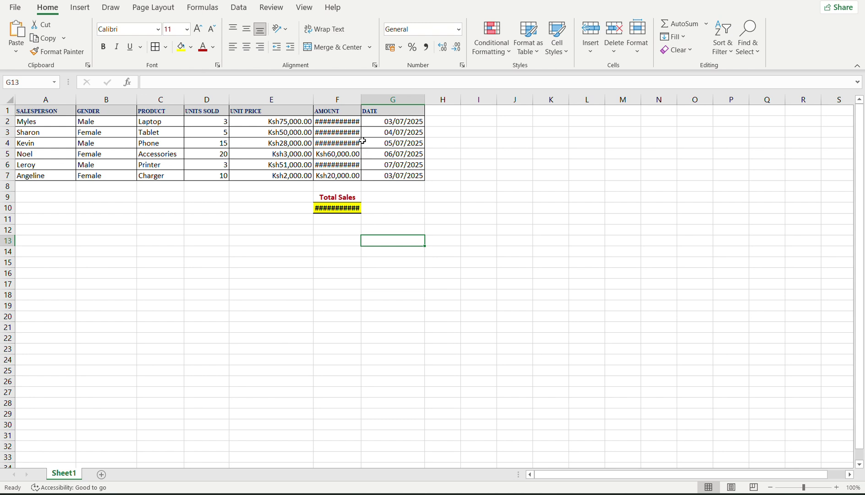
mouse_move(338, 122)
drag(364, 101, 391, 100)
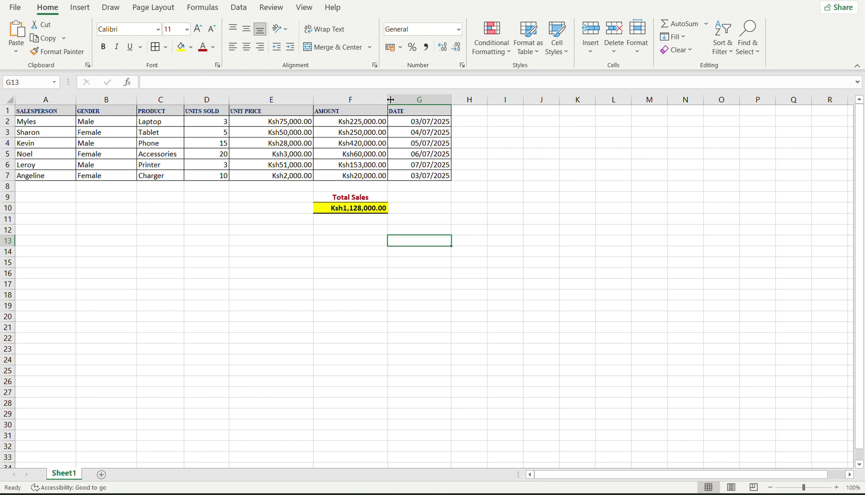
drag(391, 99, 362, 101)
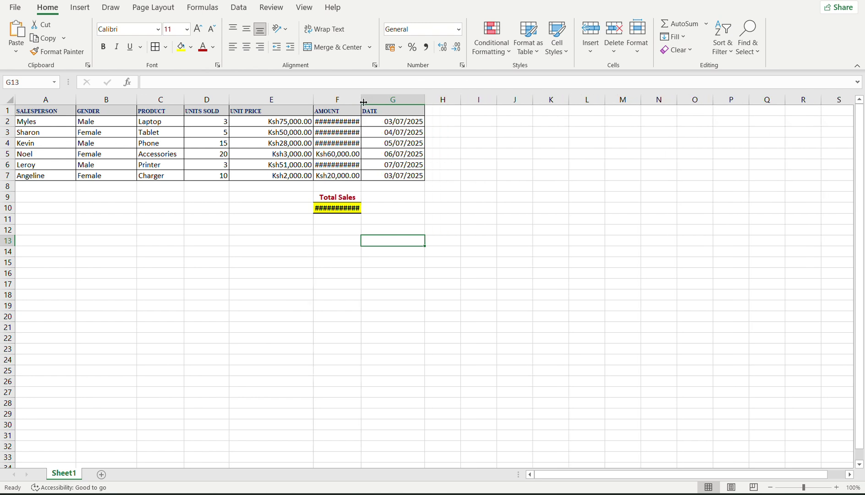
click(345, 141)
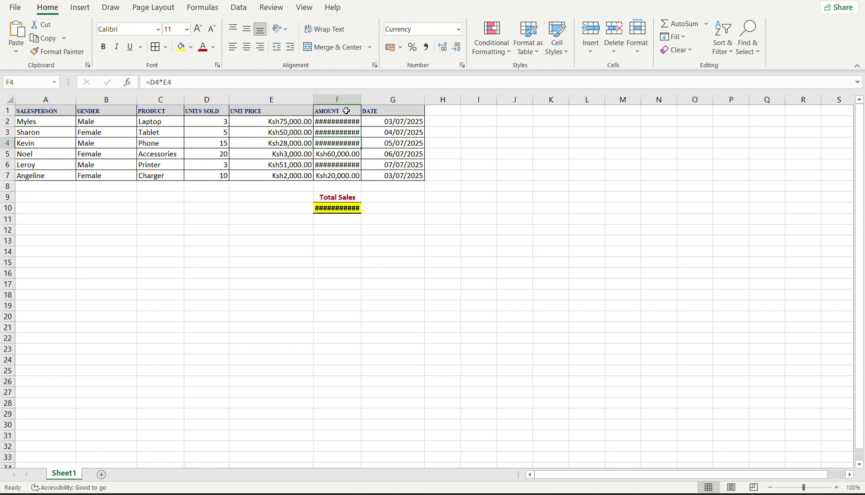
click(326, 30)
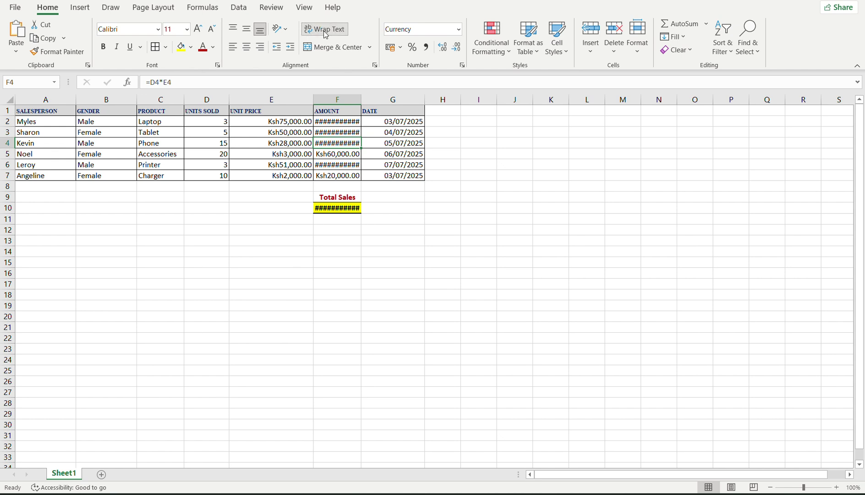
click(325, 31)
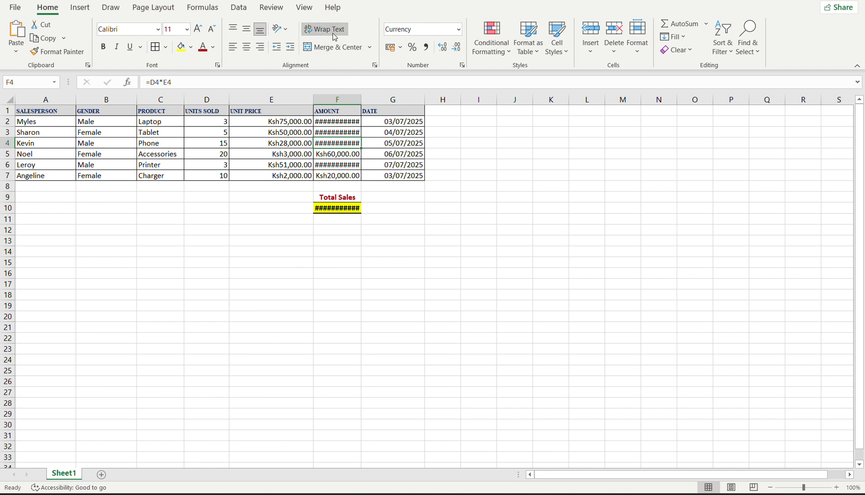
click(412, 186)
click(401, 207)
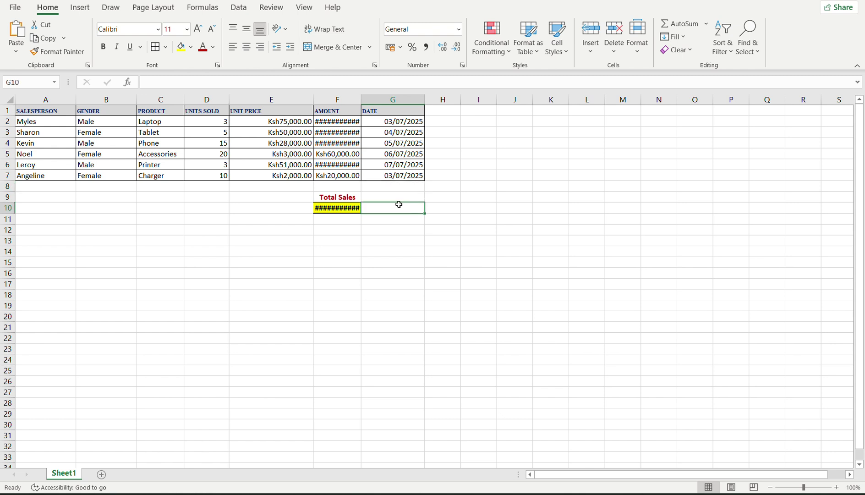
click(219, 111)
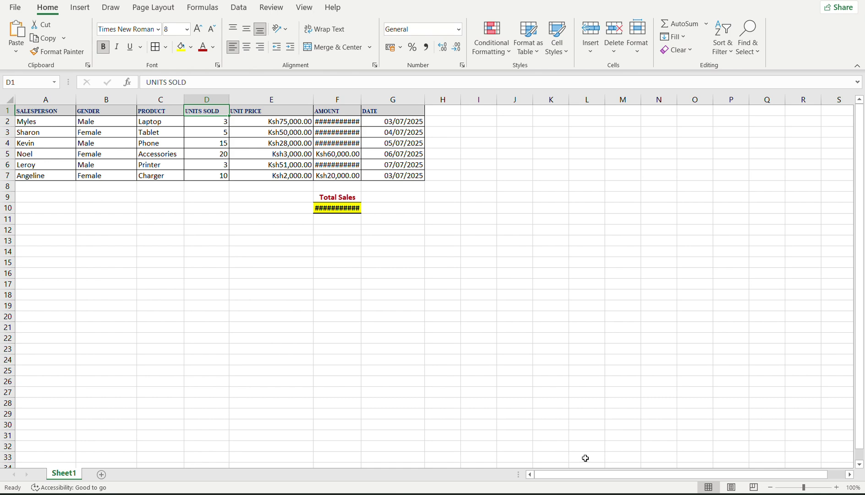
mouse_move(620, 493)
click(553, 427)
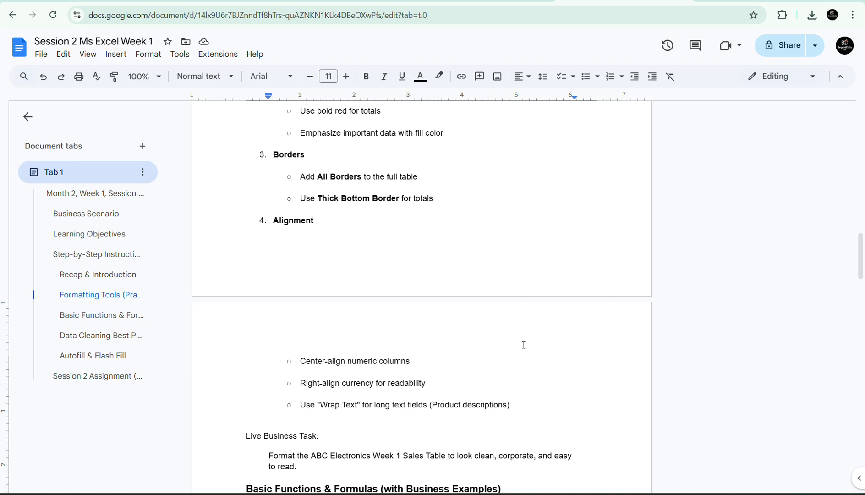
scroll(523, 345, down, 5)
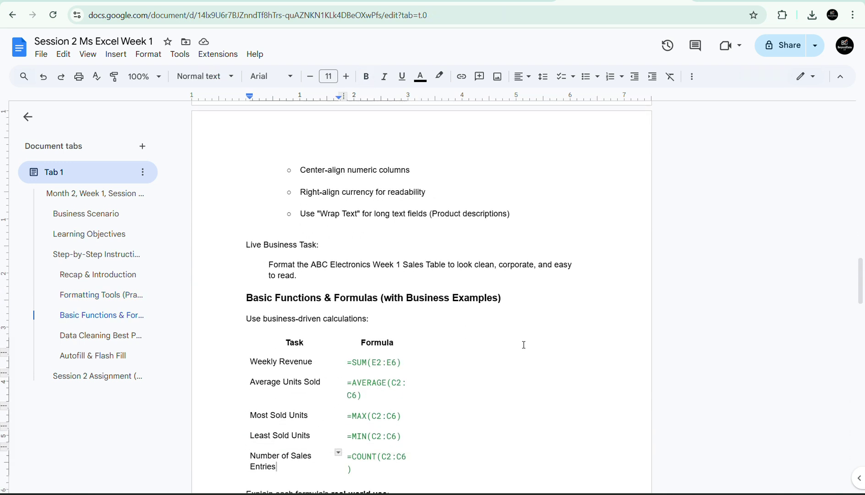
scroll(524, 344, down, 1)
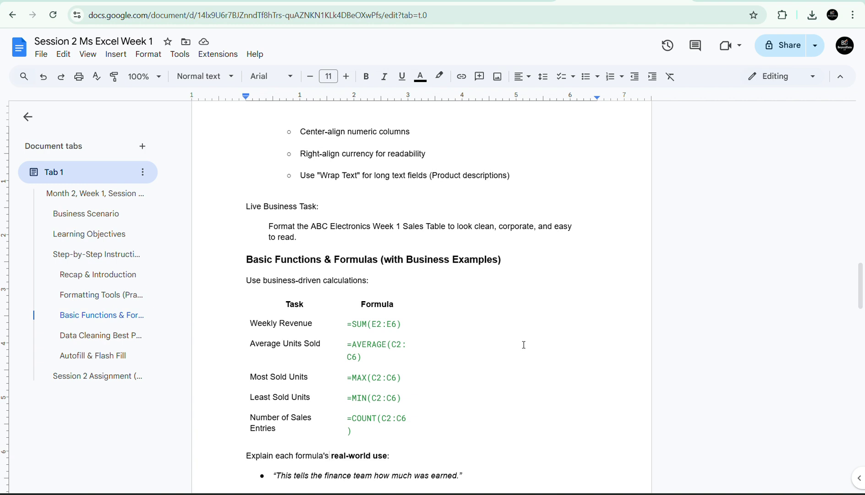
key(Down)
key(Down)
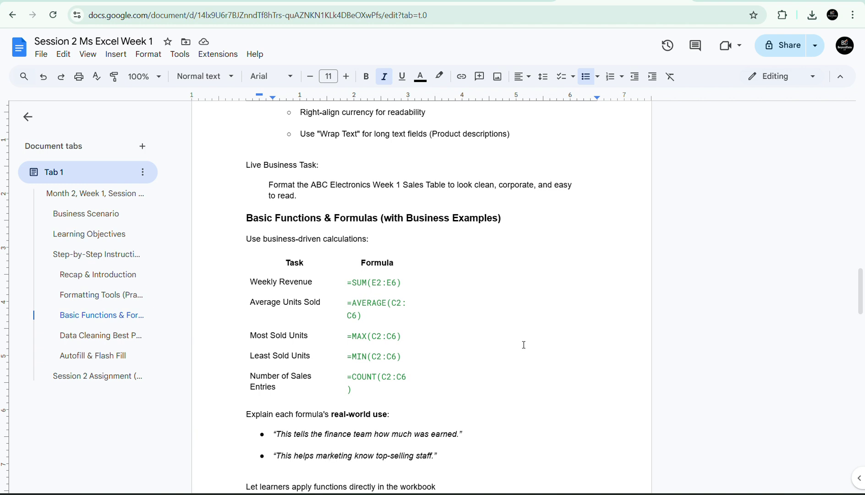
key(Down)
key(Down)
key(Down)
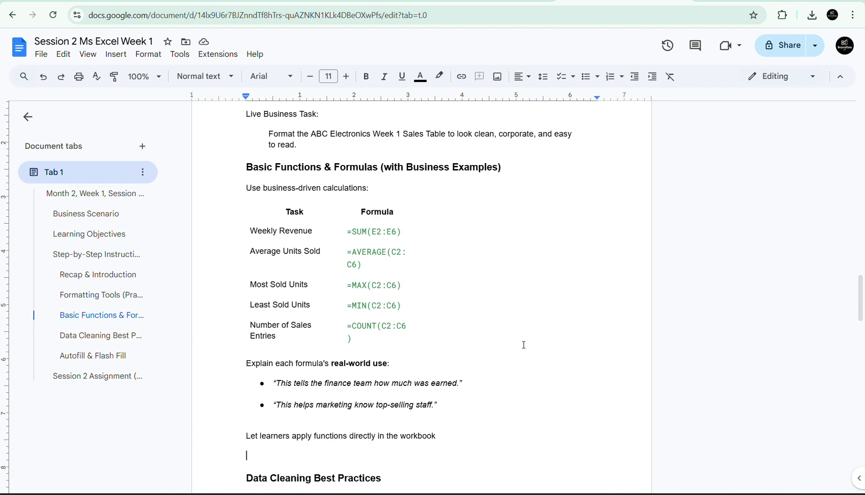
click(314, 134)
click(327, 1)
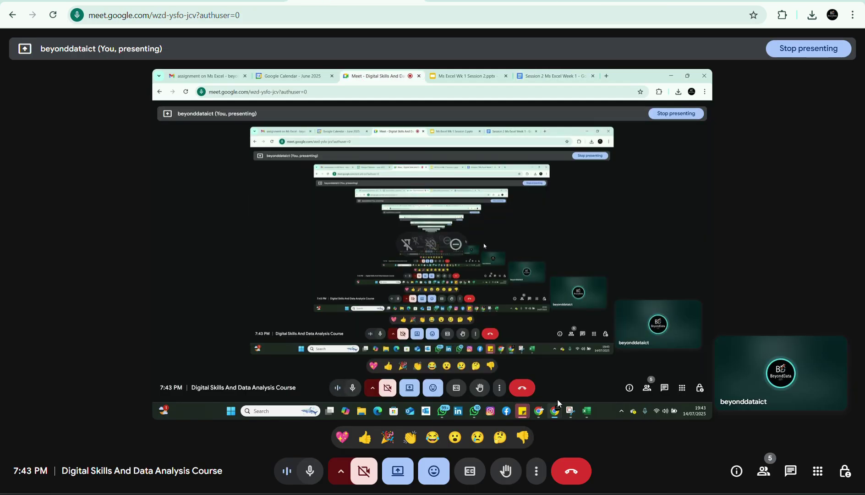
click(587, 416)
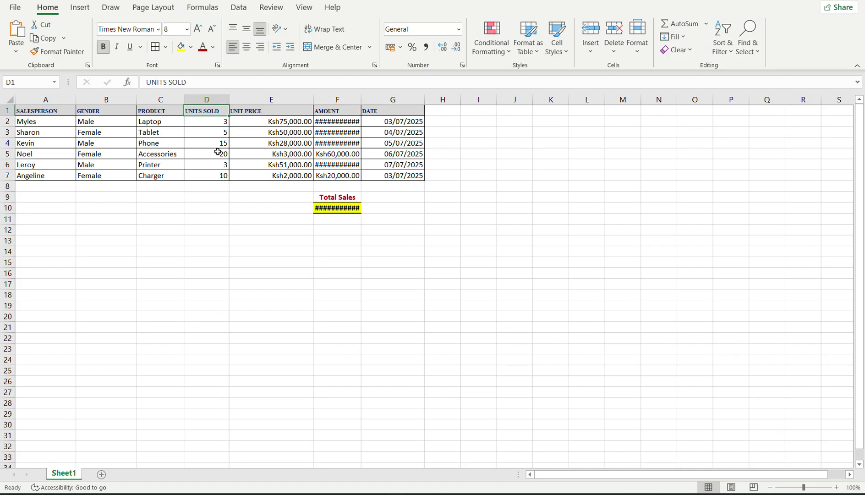
Widen column F so every amount and the Ksh1,128,000.00 total display, then switch to the Meet call.
drag(361, 99, 388, 98)
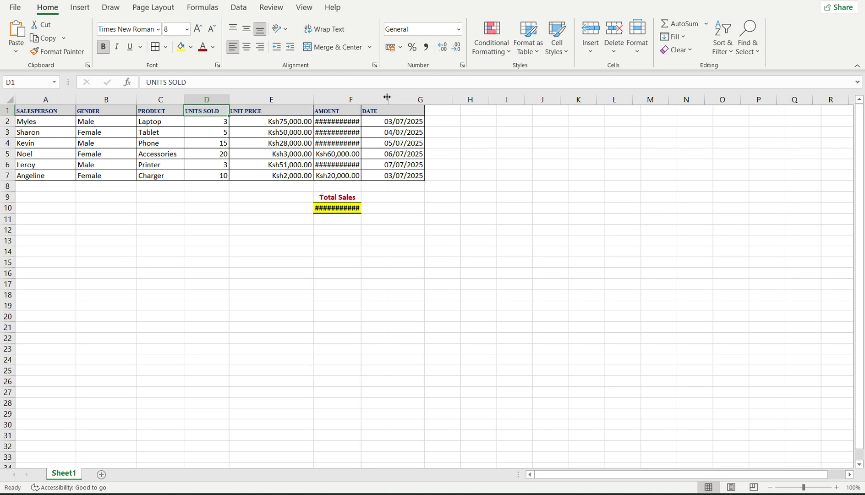
click(54, 113)
click(398, 113)
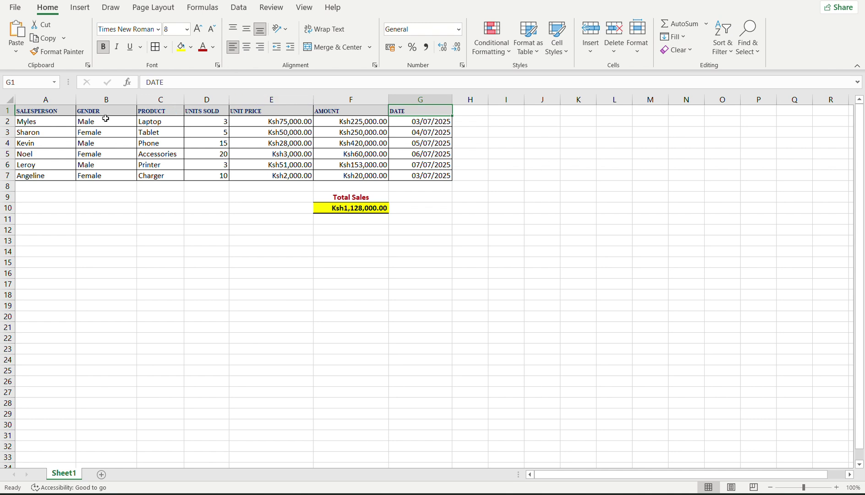
drag(35, 107, 426, 170)
click(225, 210)
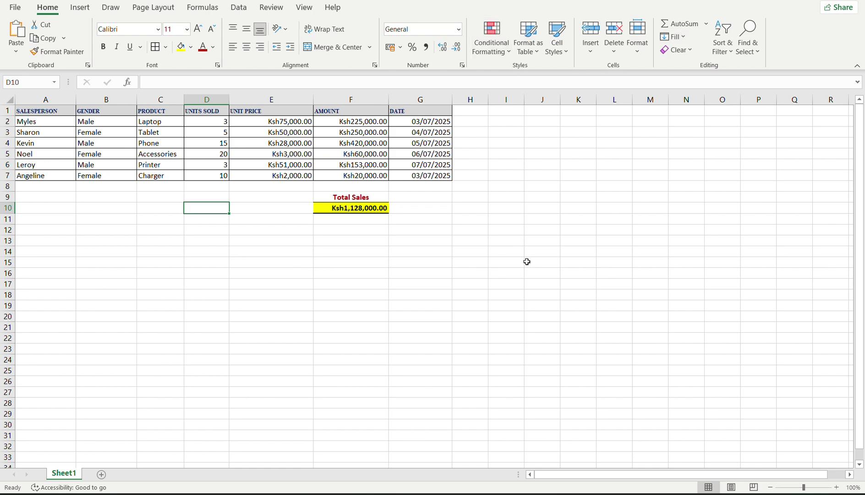
mouse_move(612, 490)
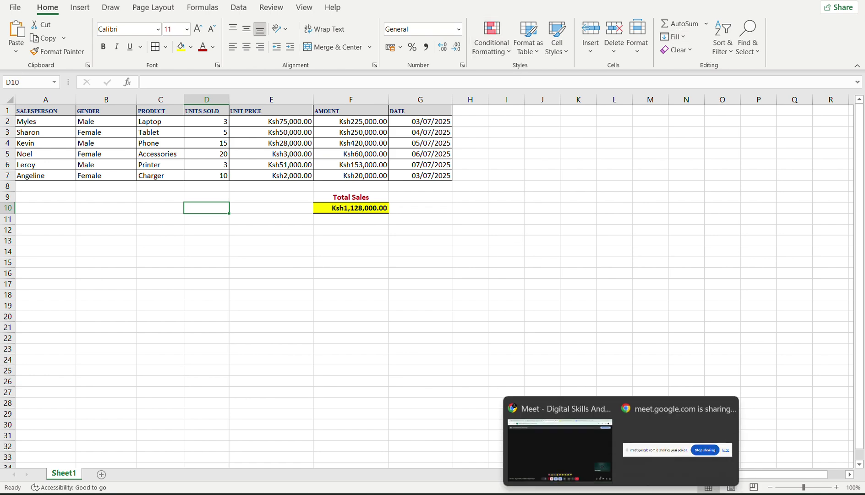
click(581, 442)
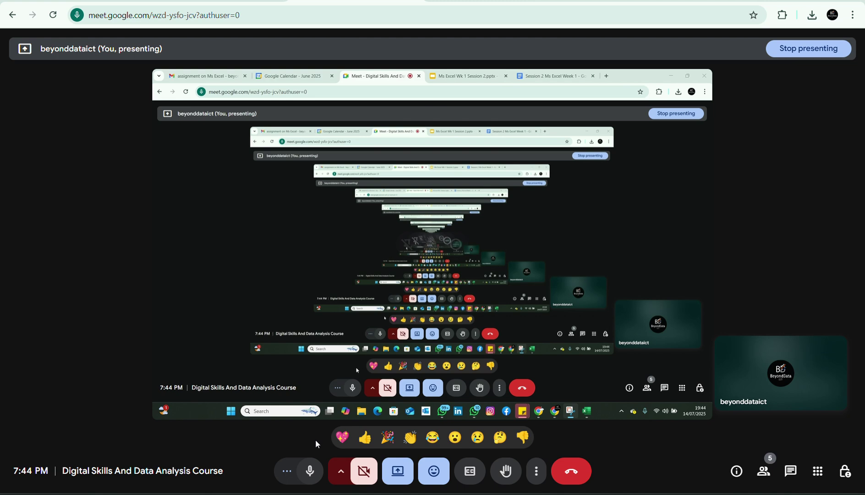
Mute the mic, stop presenting the screen, briefly unmute to speak, then mute again.
click(308, 472)
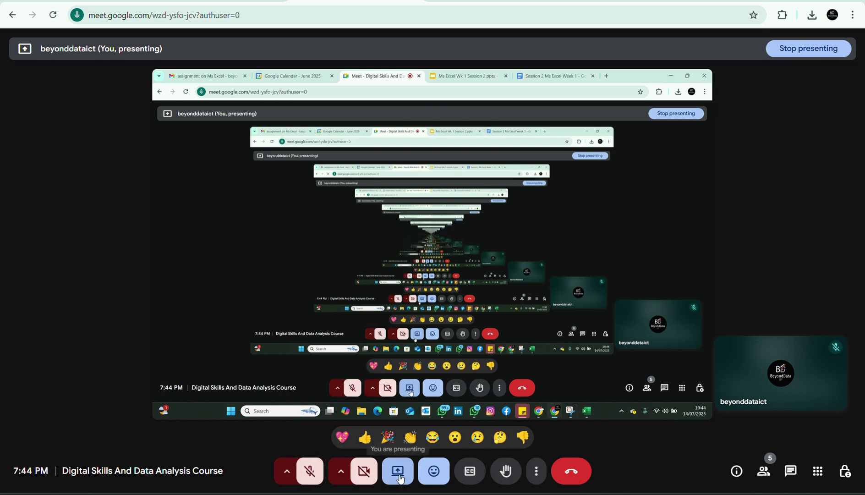
click(398, 471)
click(418, 432)
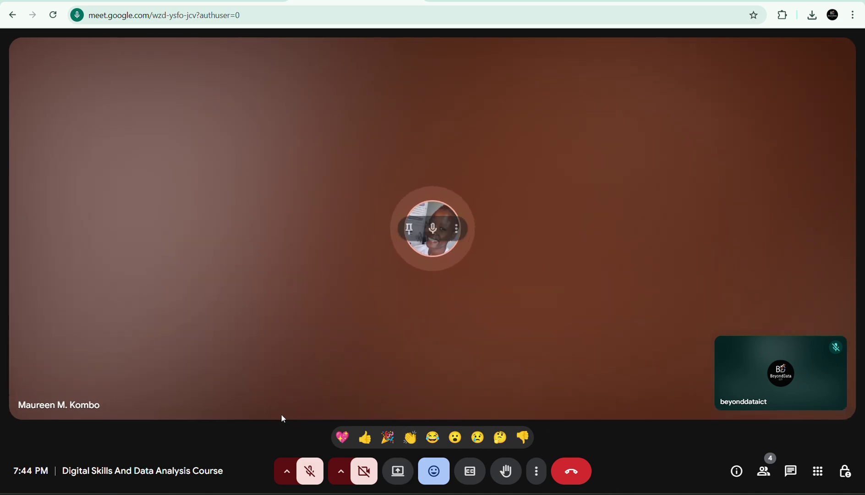
click(305, 478)
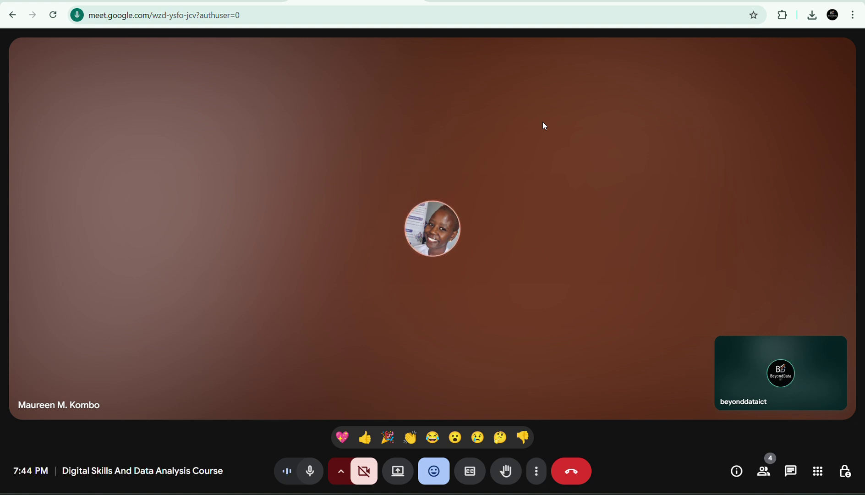
click(302, 480)
mouse_move(270, 339)
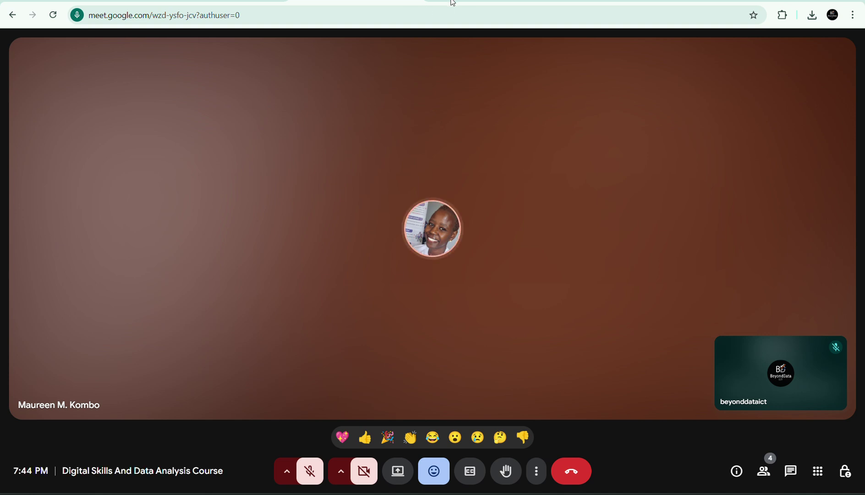
mouse_move(388, 75)
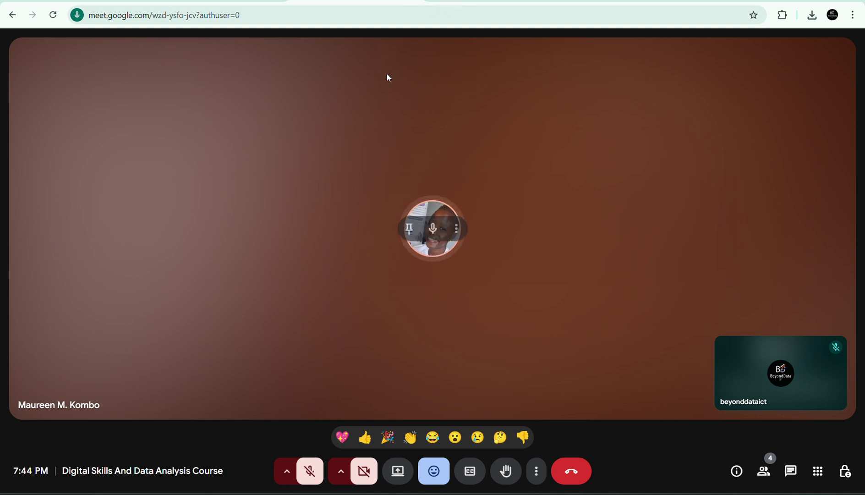
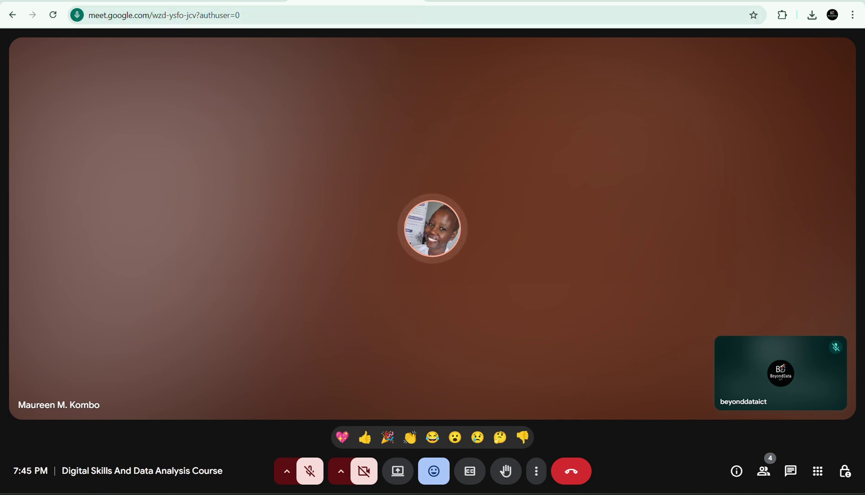
Flip to the Advanced Microsoft Excel title slide and back to Meet, then briefly unmute and re-mute the mic.
key(ctrl+Tab)
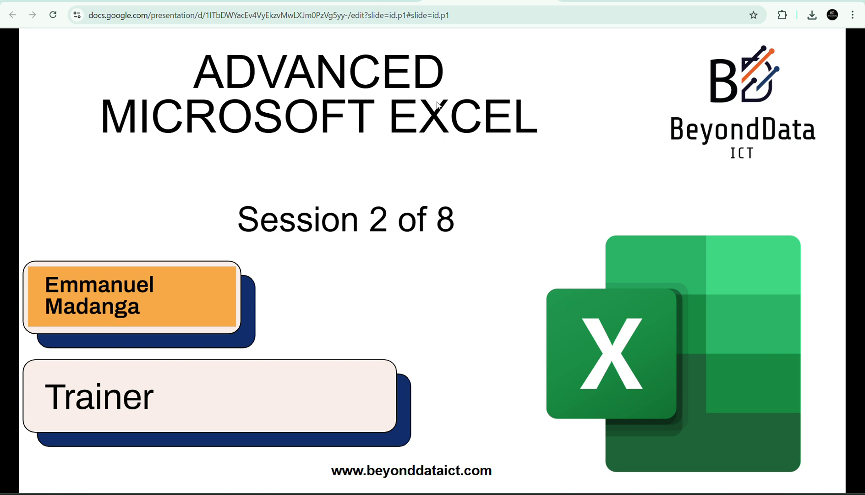
key(ctrl+Tab)
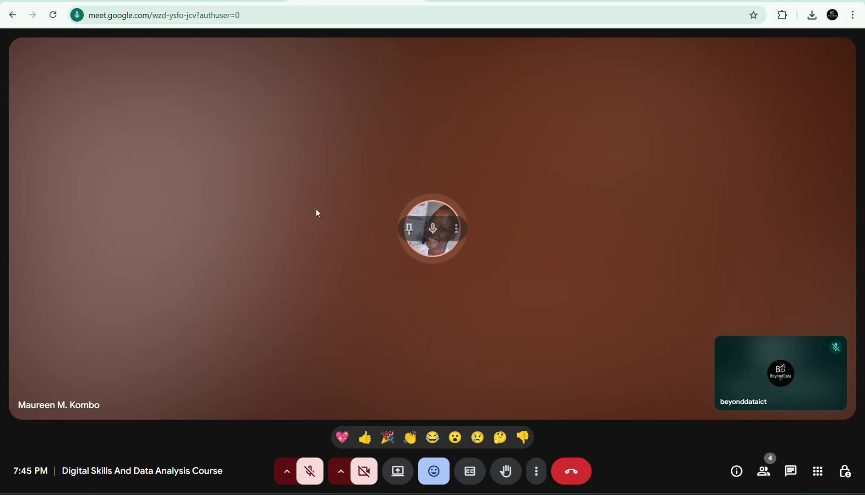
click(310, 471)
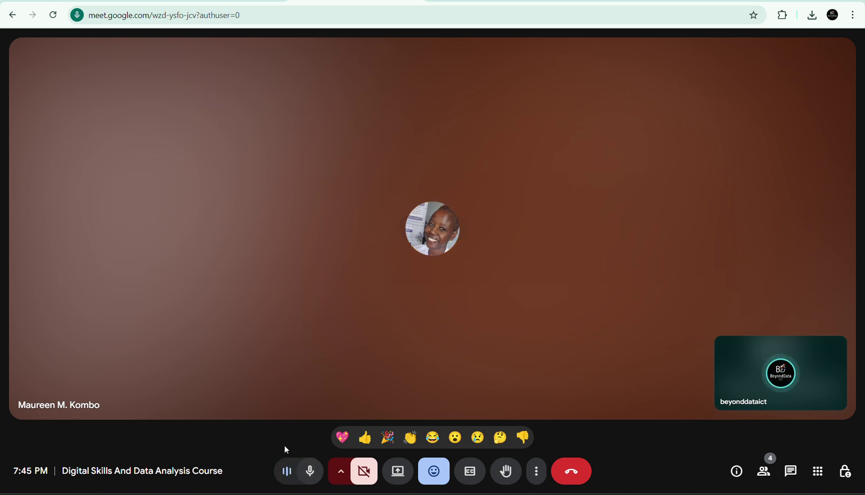
click(311, 475)
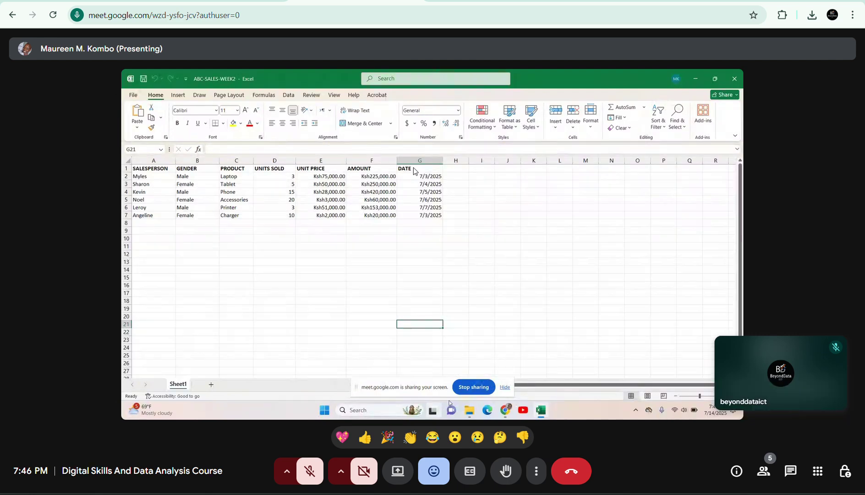
Unmute the microphone in the Meet call to speak.
click(304, 480)
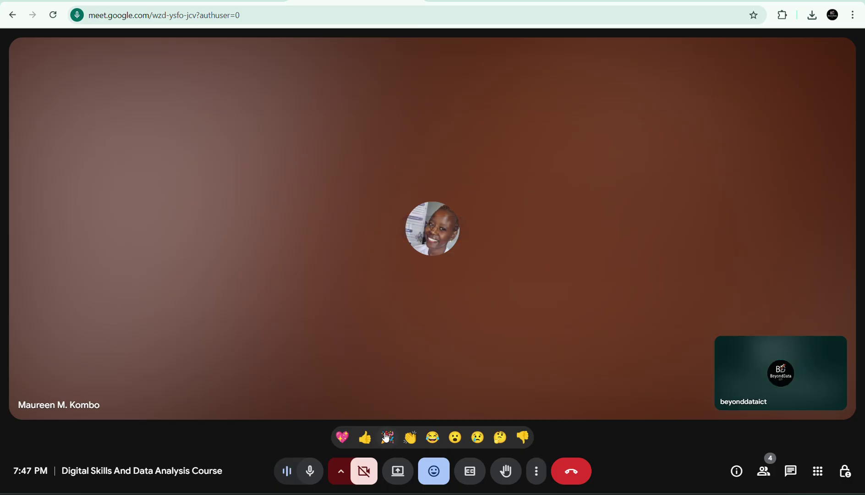
Present the entire screen to the Meet call and bring up the Session 2 Ms Excel Week 1 doc.
click(398, 472)
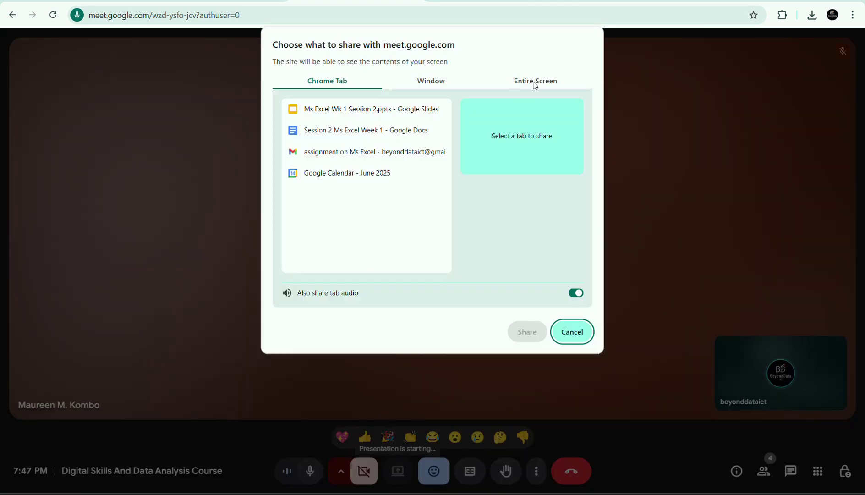
click(535, 82)
click(395, 223)
click(528, 332)
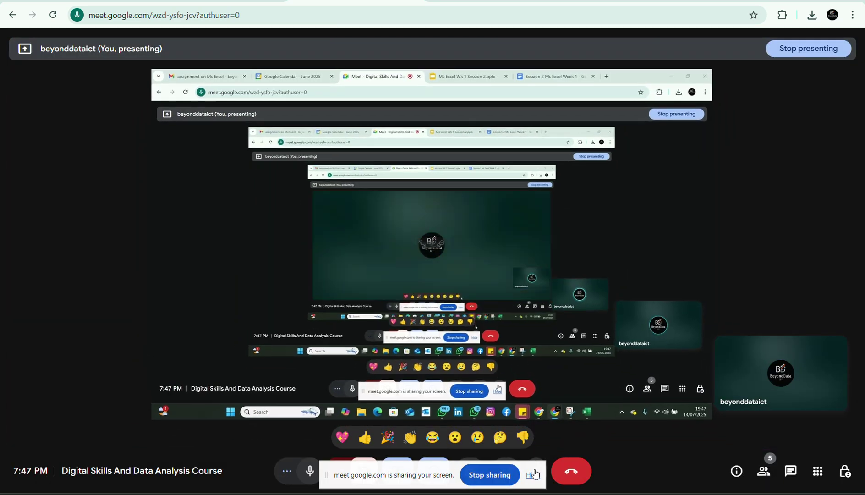
click(533, 474)
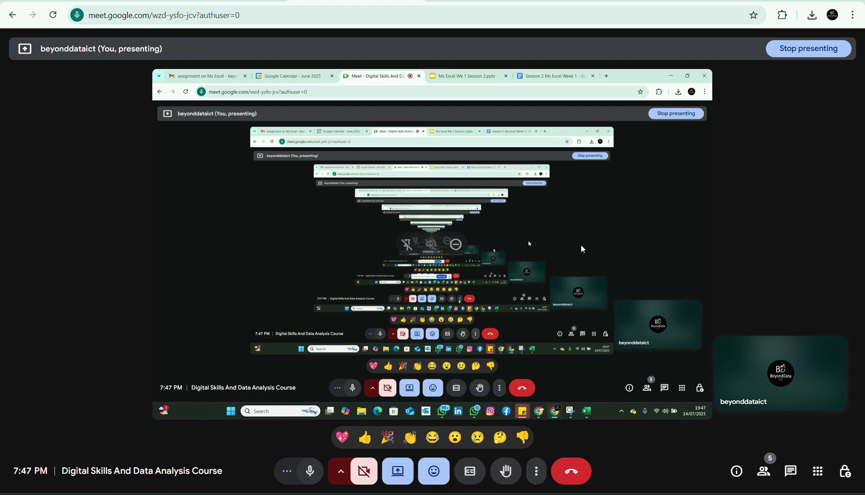
click(598, 3)
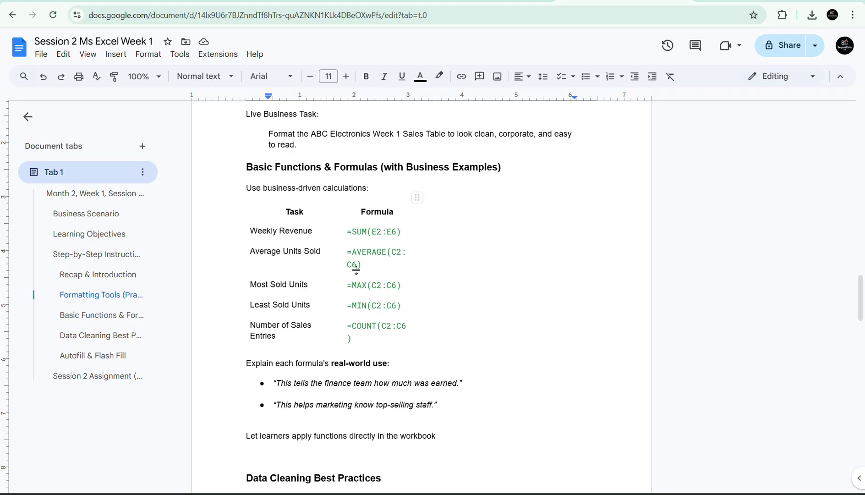
Walk through the SUM, AVERAGE, MAX, MIN and COUNT formulas in the Docs table, then return to Excel.
click(363, 233)
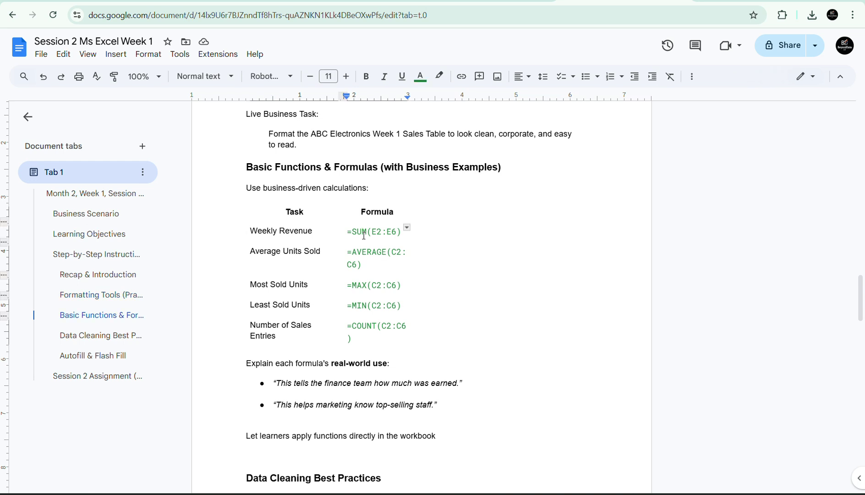
click(360, 253)
click(359, 288)
click(358, 309)
click(362, 325)
key(alt+Tab)
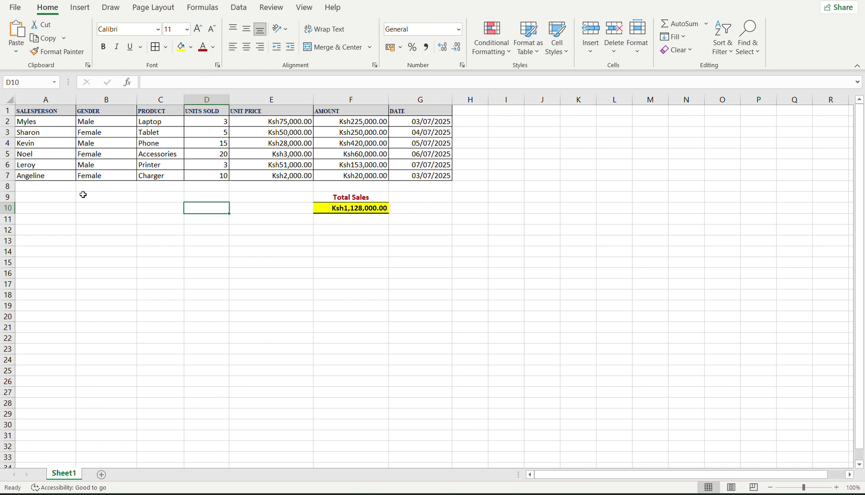
Select cell A8 under the salesperson names and type = to start a formula.
click(69, 188)
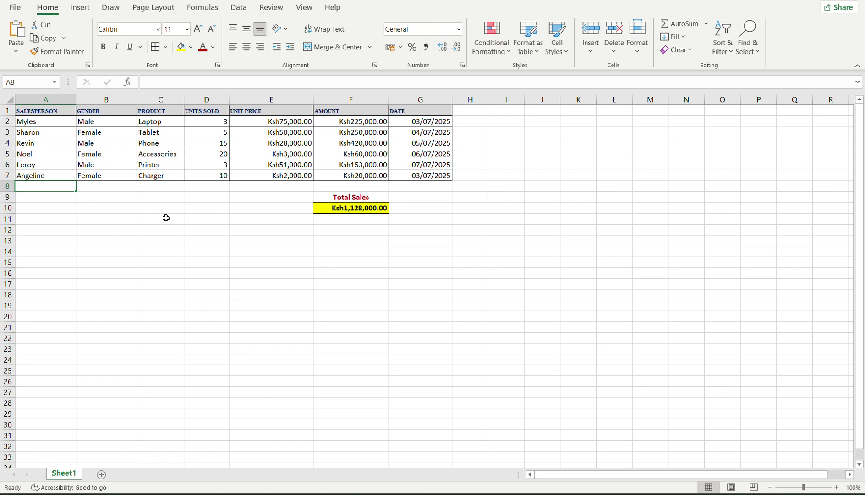
text(=)
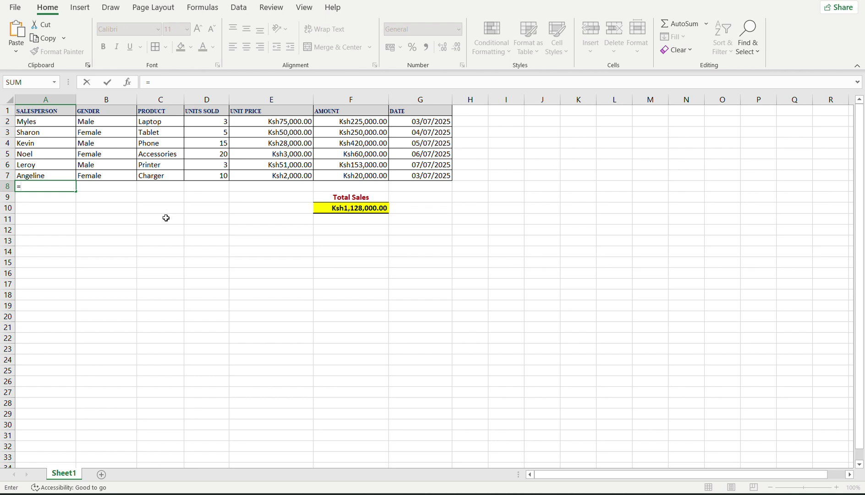
Enter =COUNTA(A2:A7) in A8 to count the six salesperson names.
text(counta)
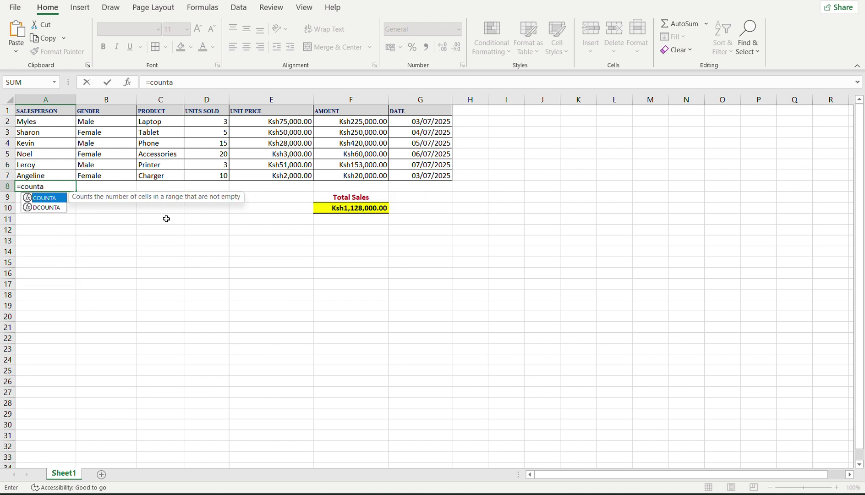
double_click(36, 200)
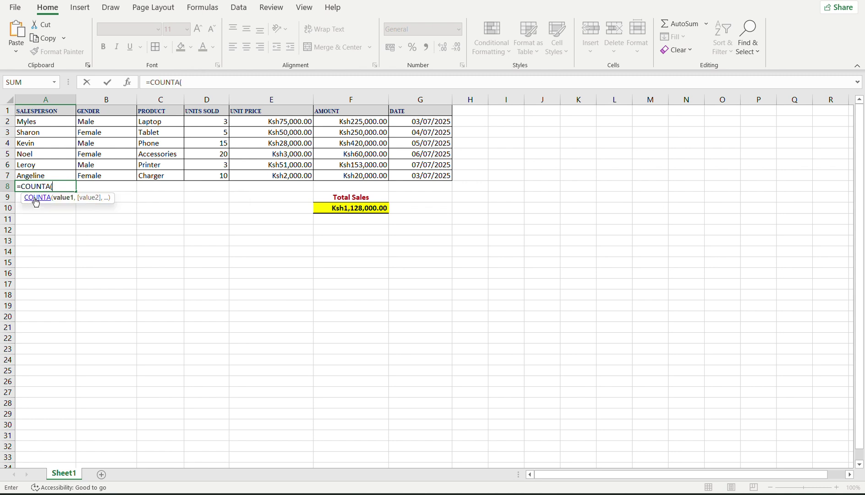
click(52, 177)
drag(52, 177, 50, 148)
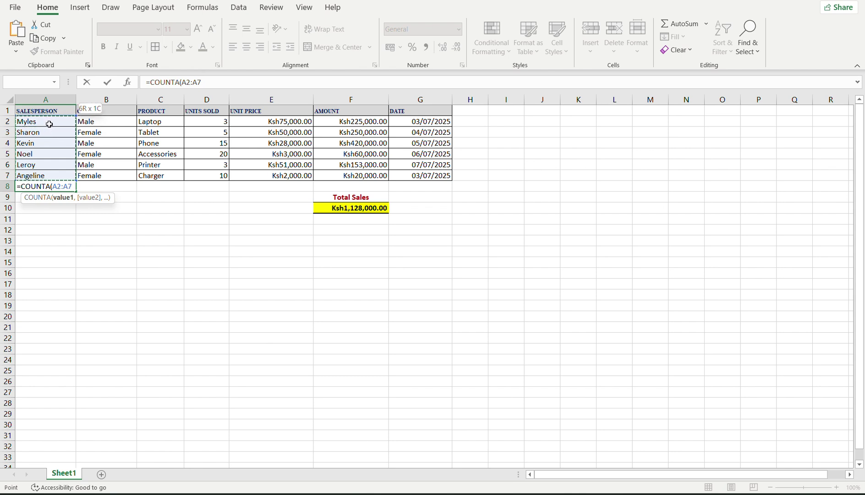
drag(49, 124, 46, 123)
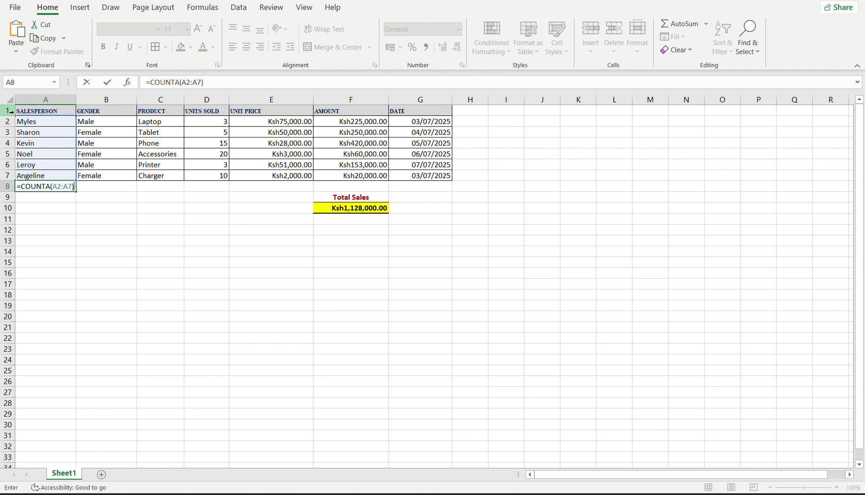
key(Return)
key(F2)
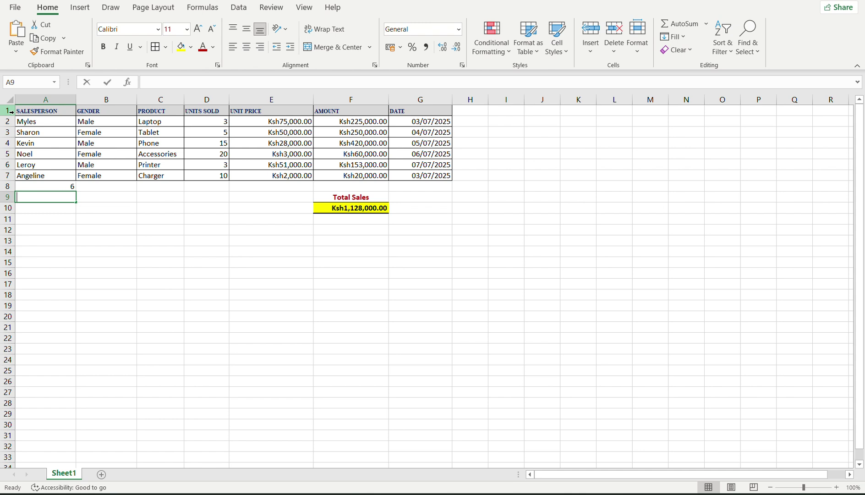
Enter =count(A2:A7) in A9 over the text names, which returns 0.
text(=coun)
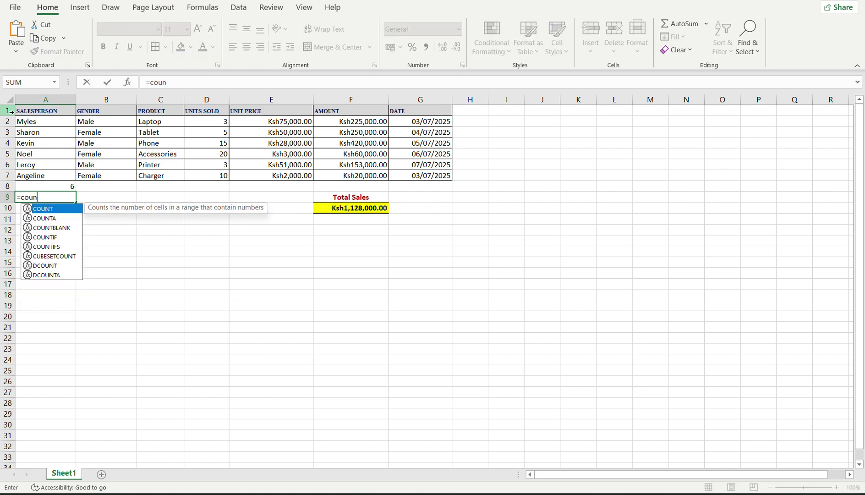
text(t()
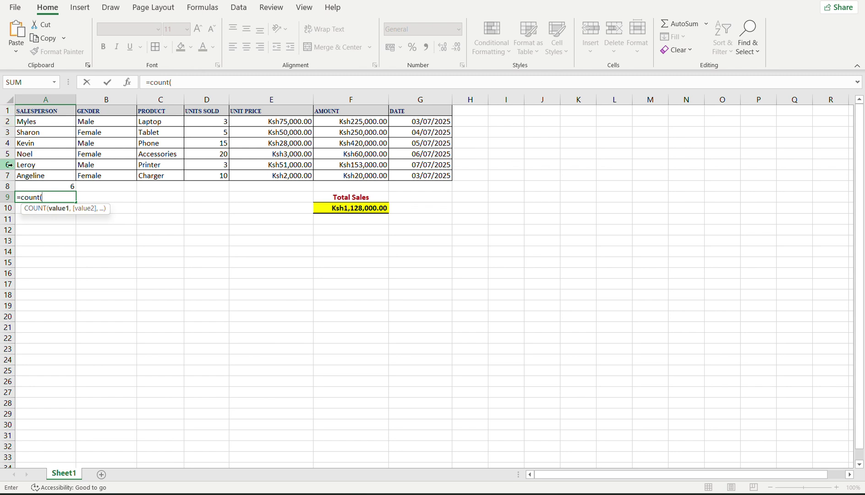
click(45, 171)
drag(45, 171, 47, 122)
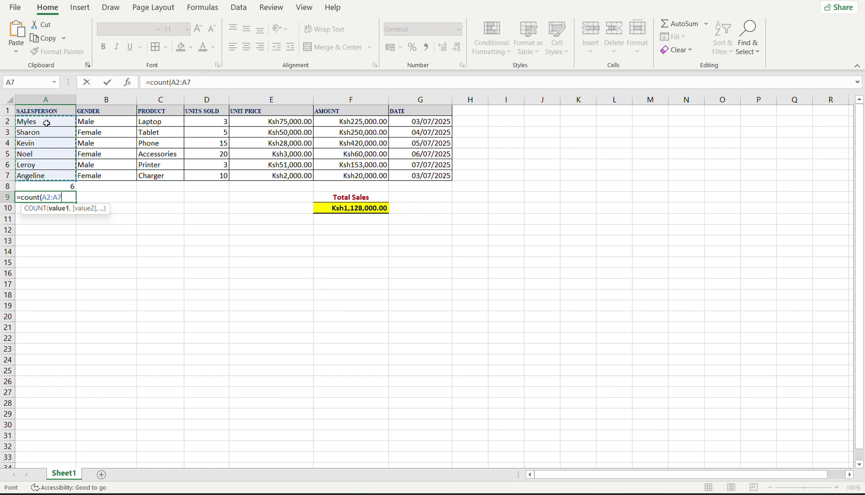
text())
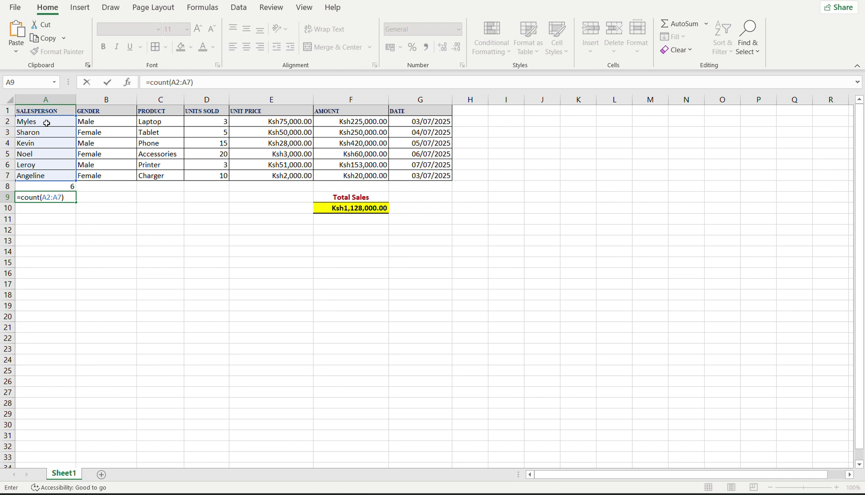
key(Return)
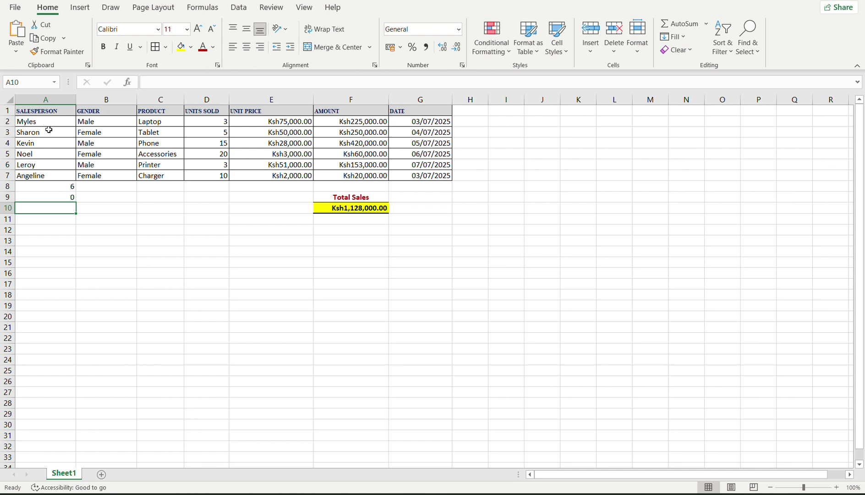
Insert a new column before SALESPERSON and give it the header S/No.
click(47, 99)
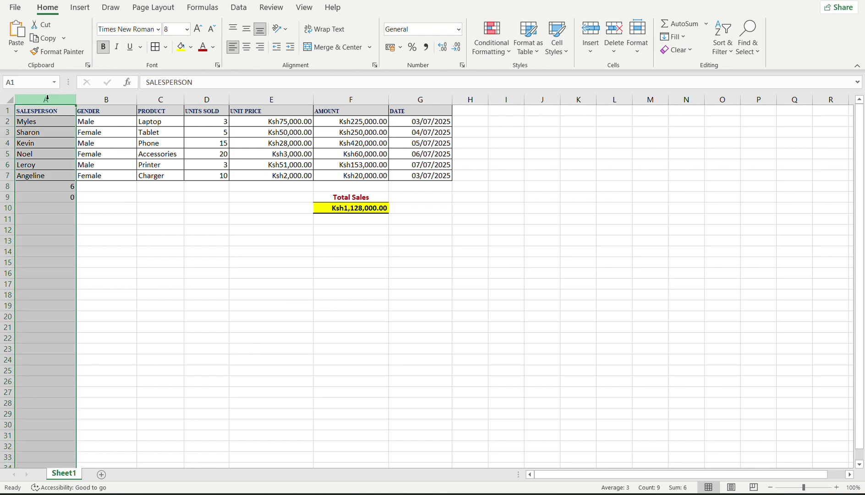
right_click(47, 99)
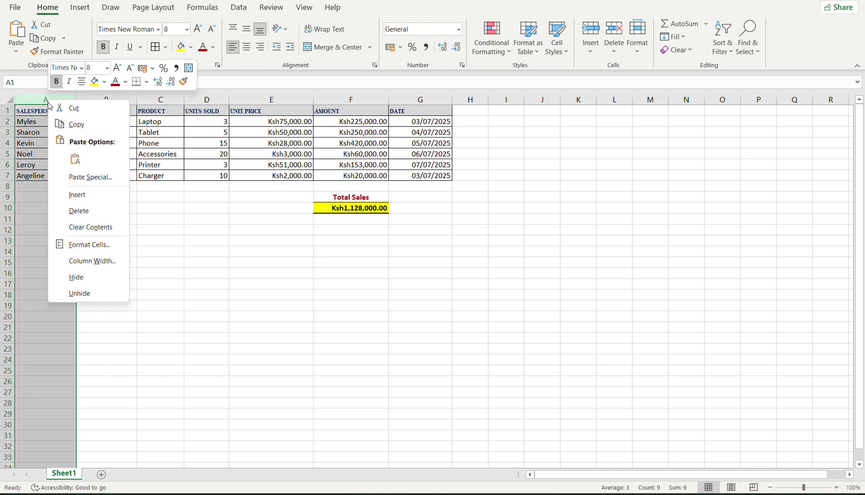
click(75, 193)
click(39, 114)
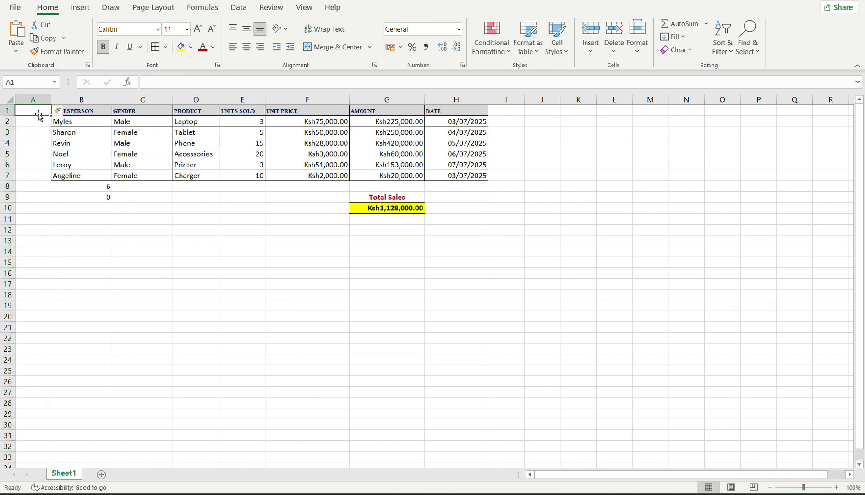
text(S/)
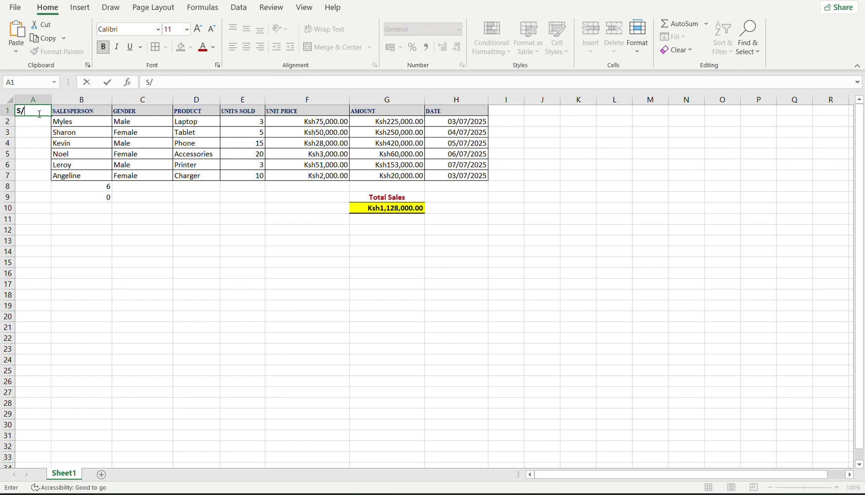
text(No)
key(Return)
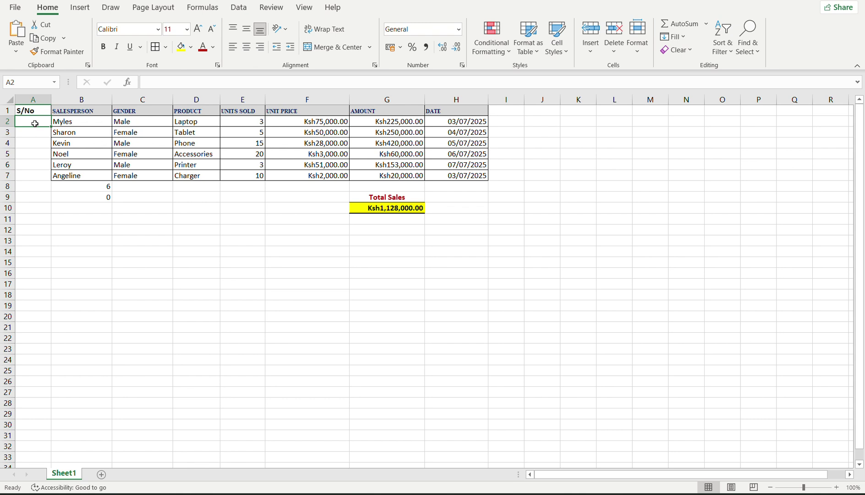
Enter 1 and 2 in A2:A3 and select both cells.
text(1)
key(Return)
text(2)
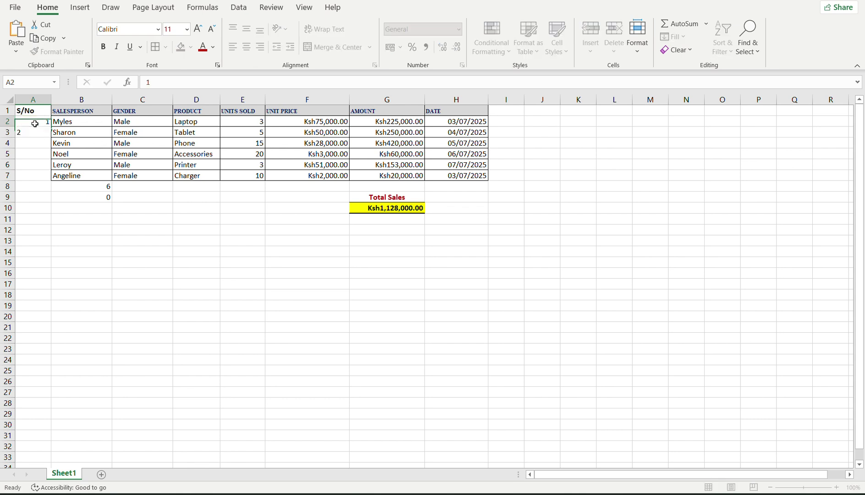
click(35, 123)
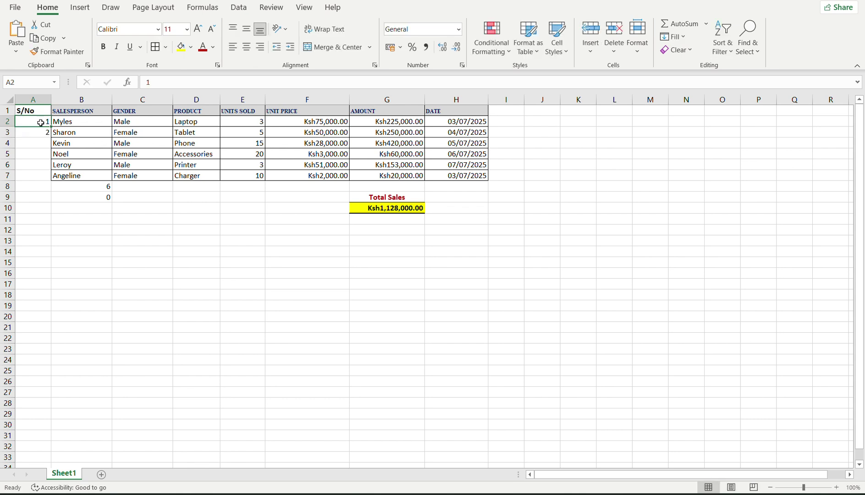
drag(41, 122, 41, 133)
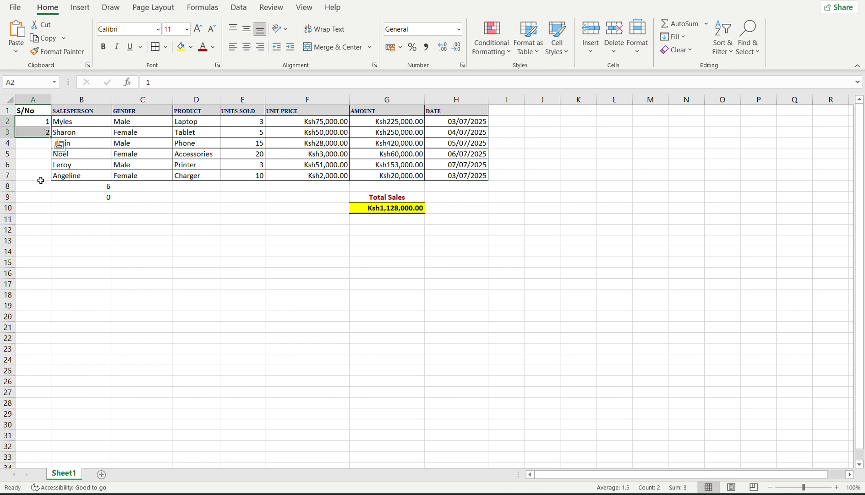
Drag the 1, 2 series down the S/No column, then undo the overlong fill.
click(37, 123)
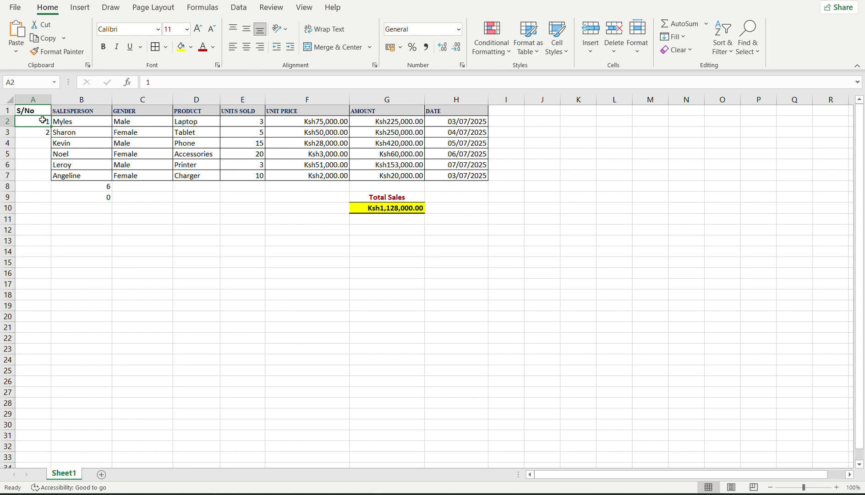
drag(42, 120, 44, 131)
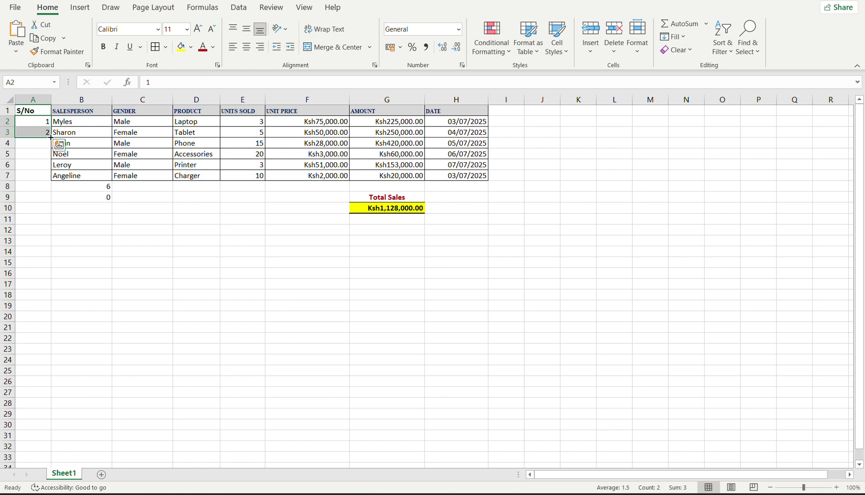
drag(51, 137, 49, 177)
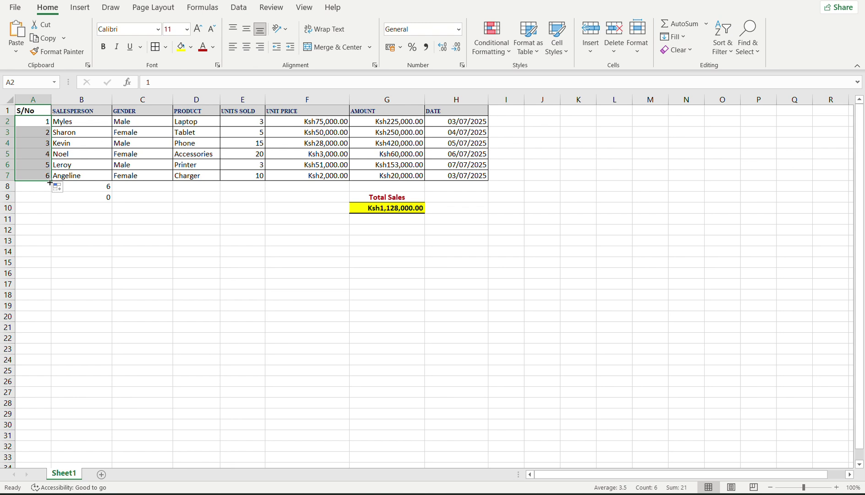
drag(50, 183, 52, 330)
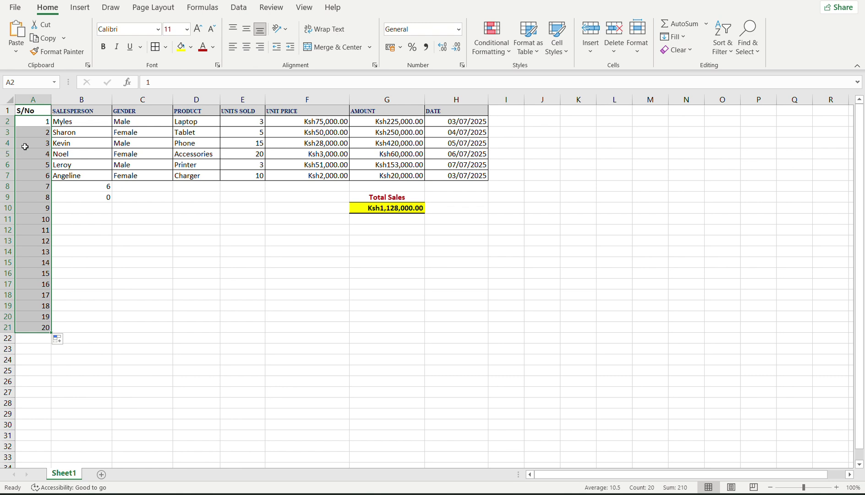
key(ctrl+z)
key(ctrl+z)
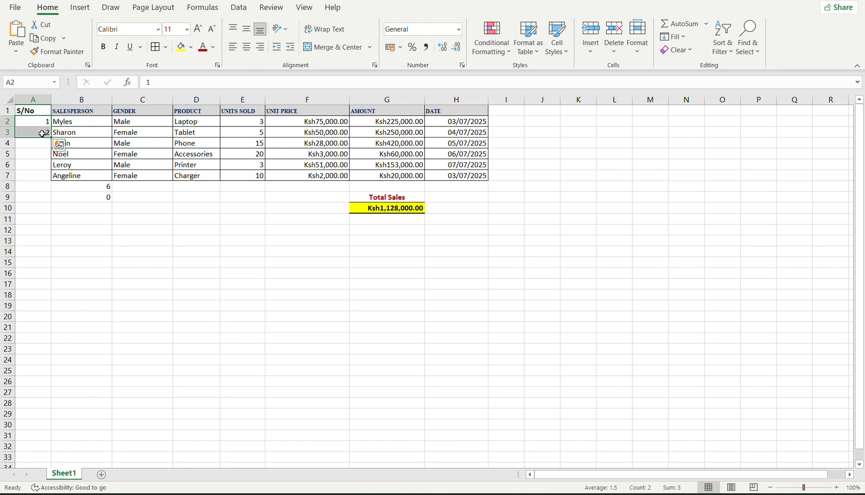
Try a step-of-two series by entering 4 in A4 and filling down, then undo both.
click(42, 133)
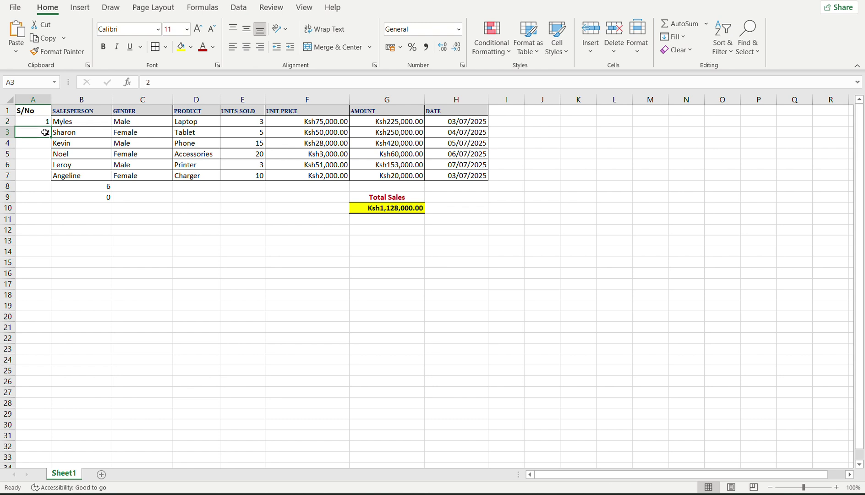
click(44, 143)
text(4)
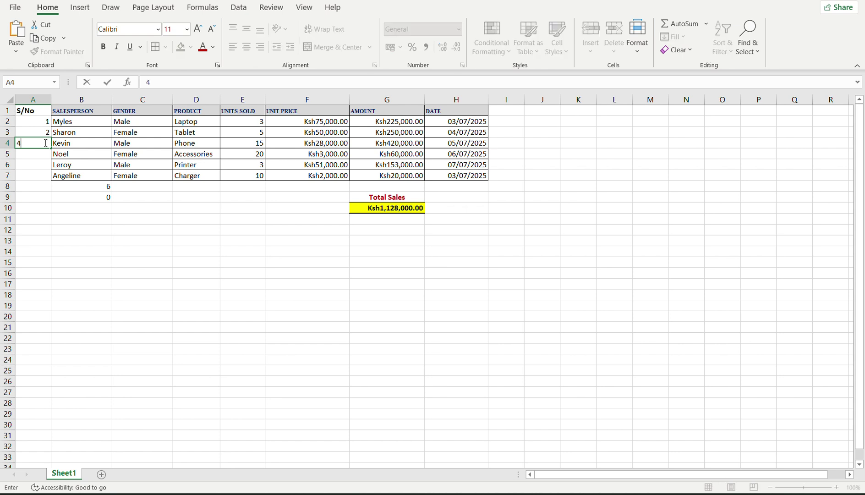
click(42, 150)
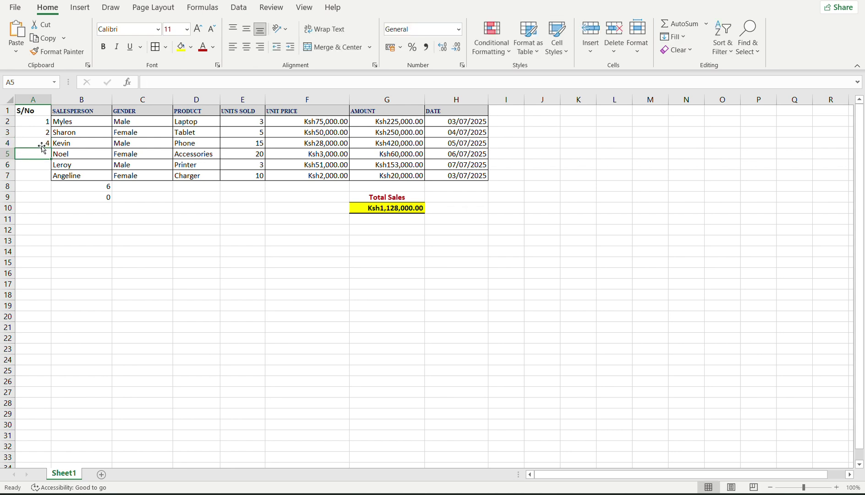
click(41, 134)
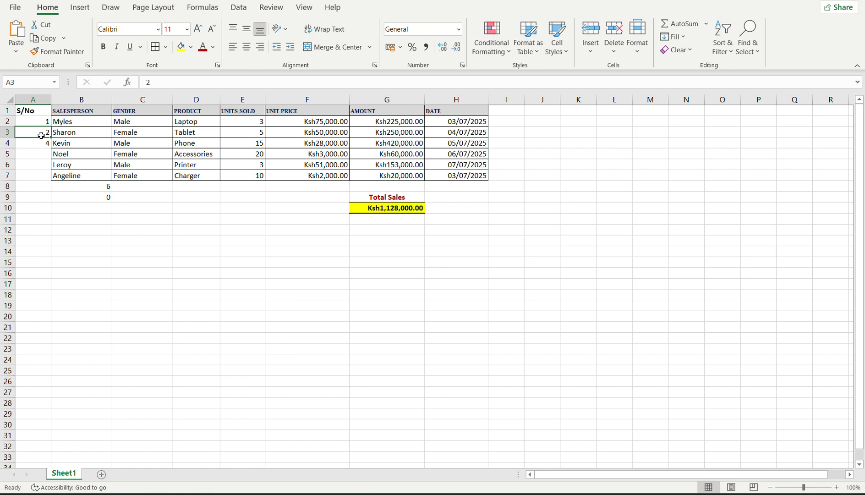
mouse_move(41, 134)
mouse_down()
mouse_move(44, 150)
mouse_move(45, 142)
mouse_up()
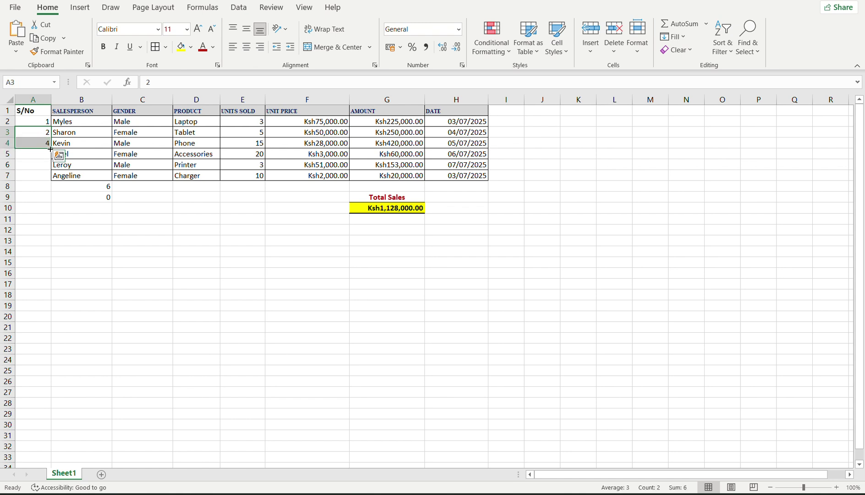
drag(50, 148, 49, 214)
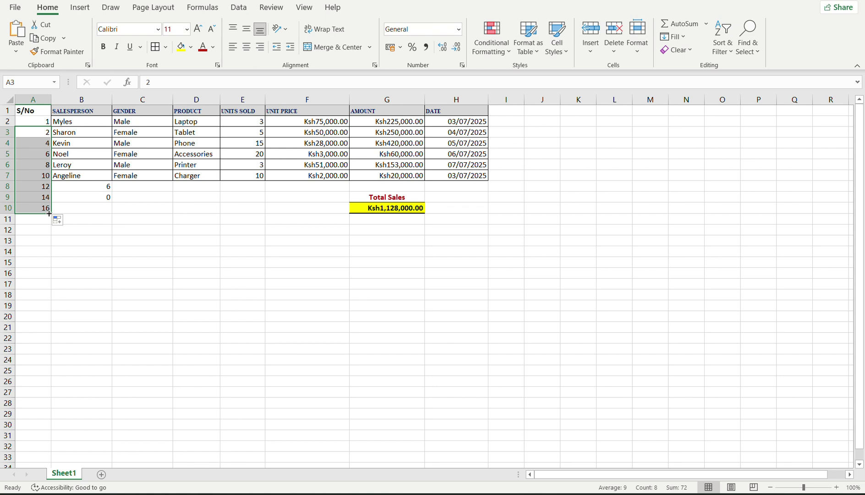
key(ctrl+z)
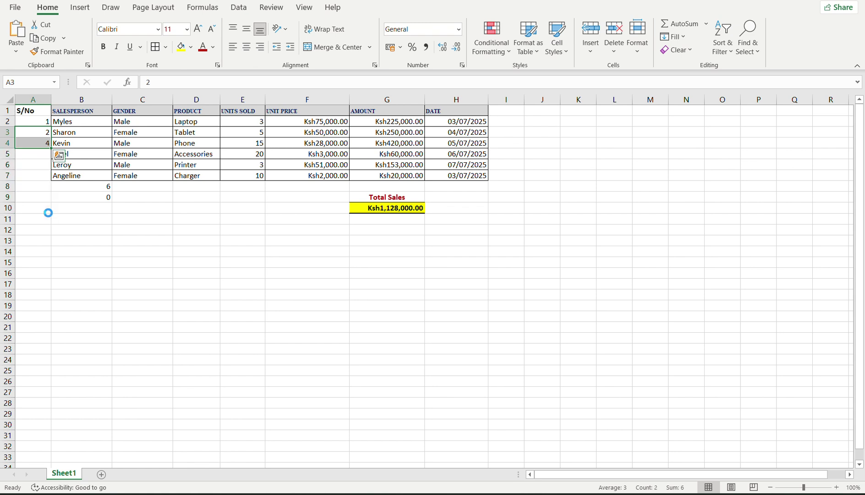
key(ctrl+z)
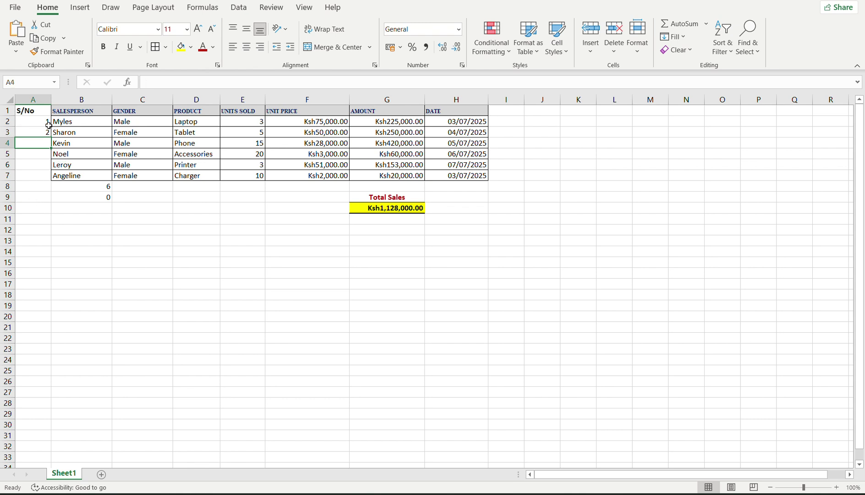
Fill A2:A7 with serial numbers 1 to 6, undoing the fill that ran to row 17.
click(40, 121)
drag(41, 121, 52, 289)
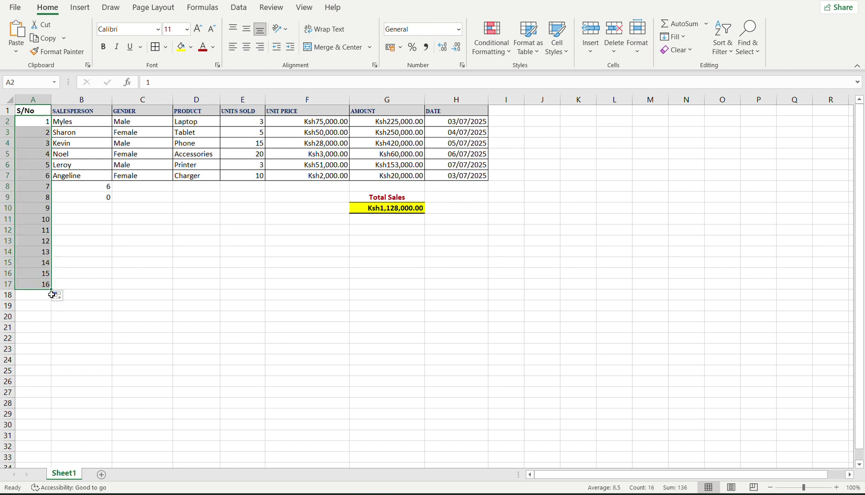
key(ctrl+z)
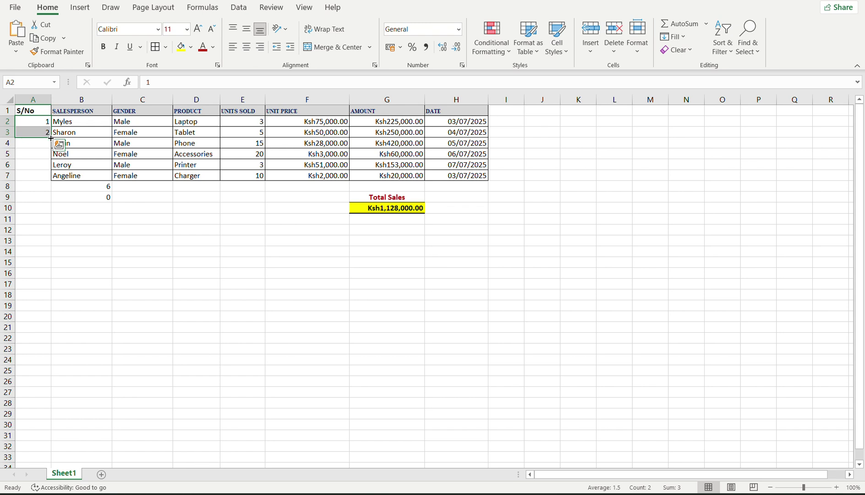
drag(50, 135, 57, 181)
click(33, 195)
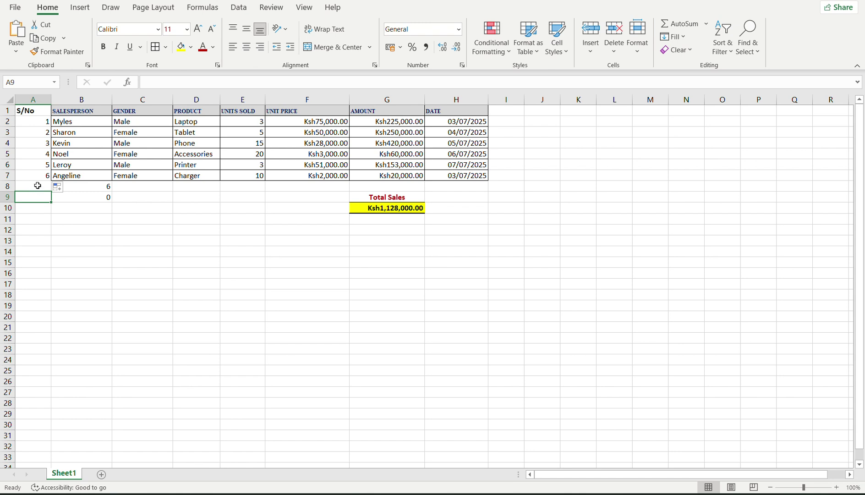
click(39, 186)
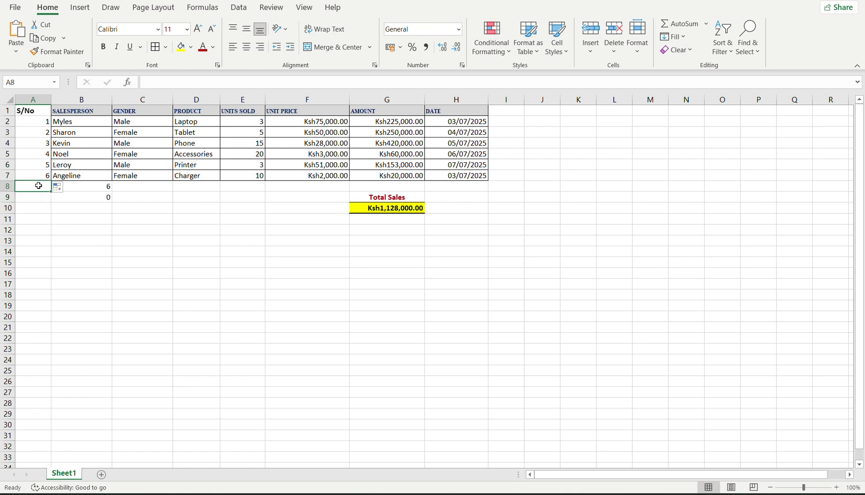
Enter =COUNT(A2:A7) in A8, returning 6 for the serial numbers.
text(=c)
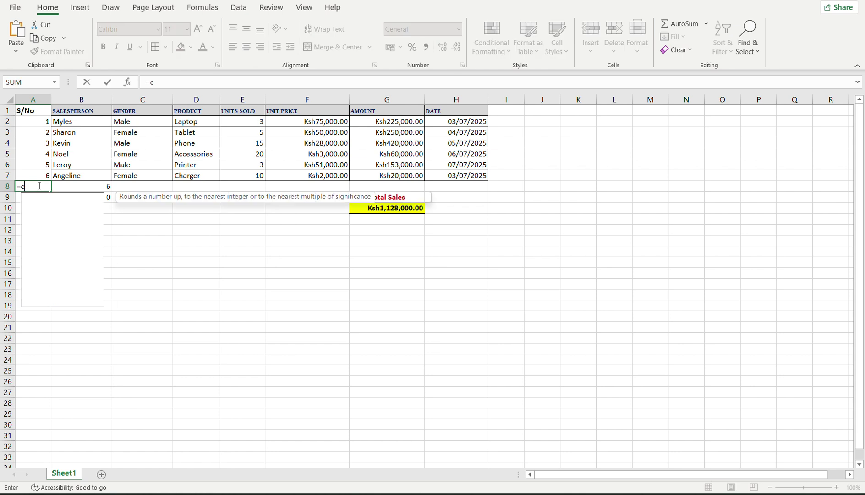
text(ount()
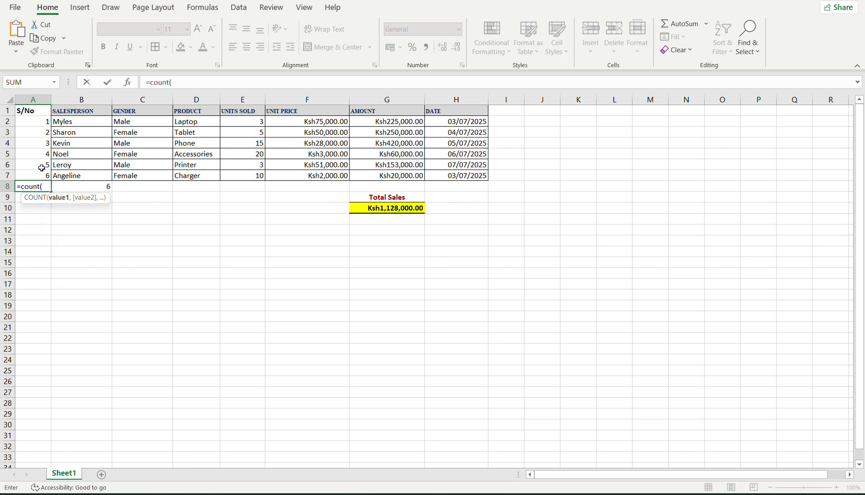
drag(39, 173, 37, 124)
text())
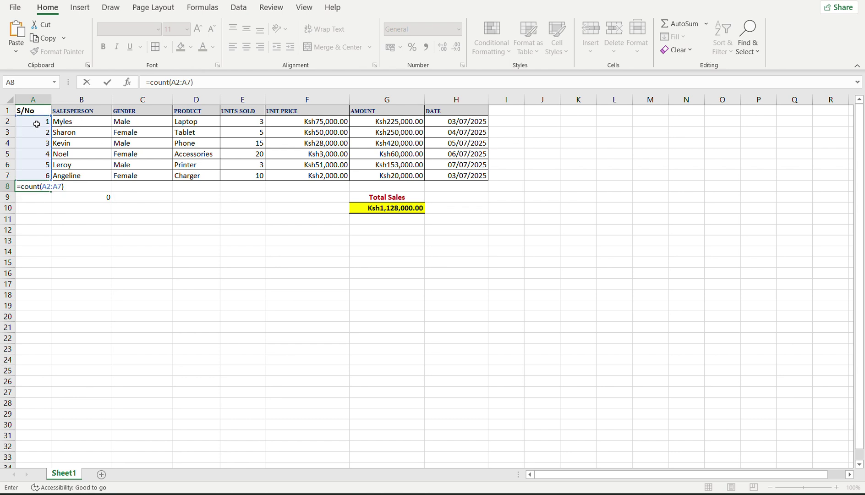
key(Return)
click(37, 186)
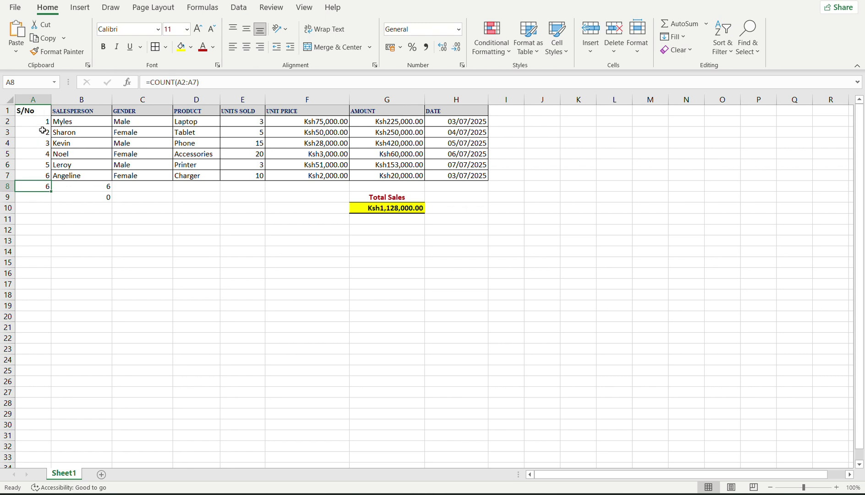
Clear the stray 0 result in B9 below the salesperson names.
click(35, 196)
click(40, 187)
double_click(101, 200)
click(57, 233)
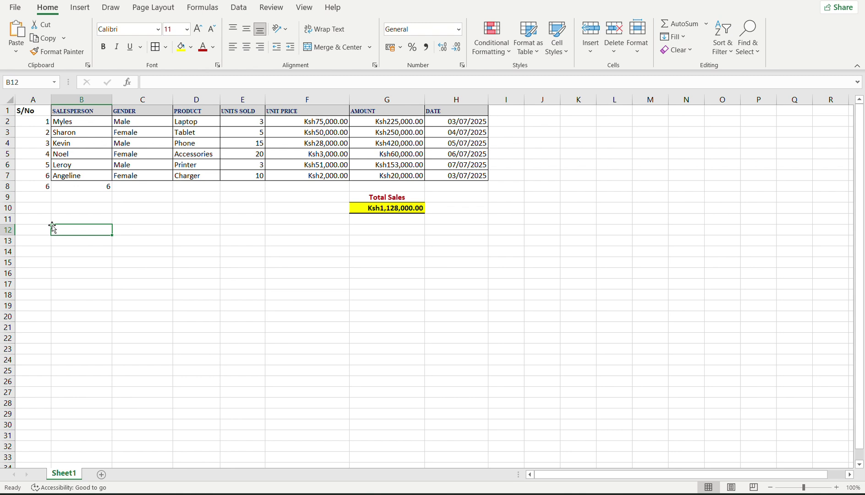
Compare the count formulas in A8 and B8, then change A8 to COUNTA.
click(43, 188)
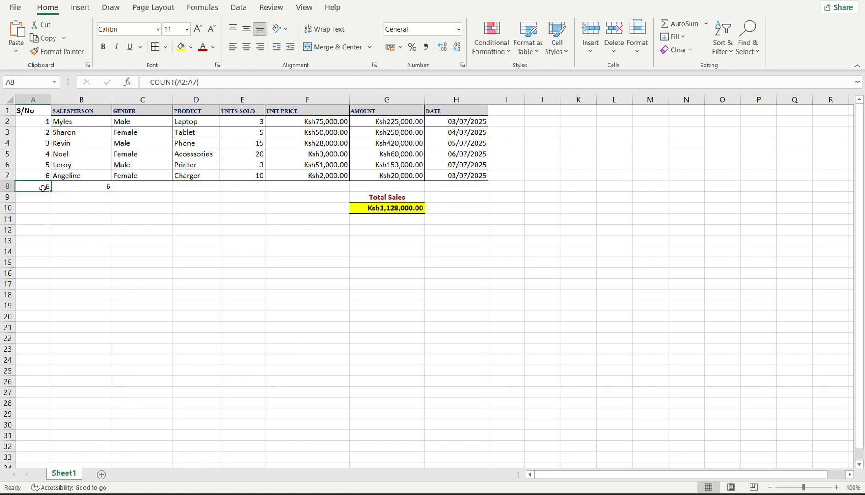
click(69, 188)
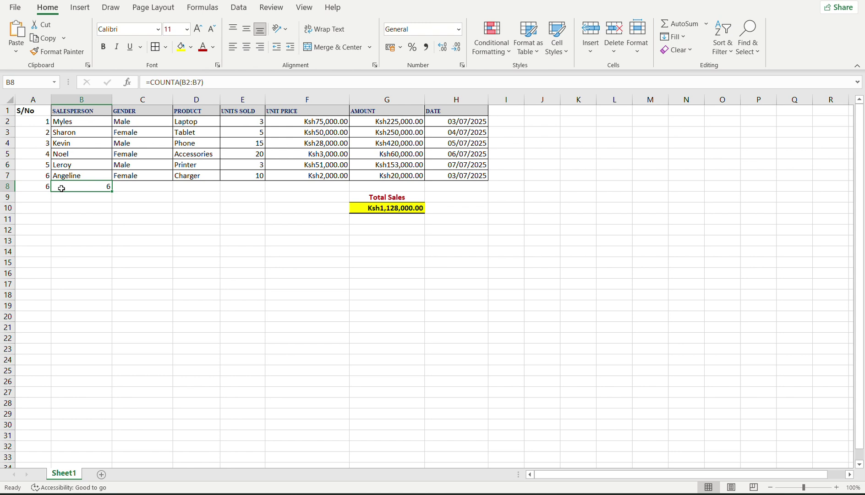
double_click(33, 187)
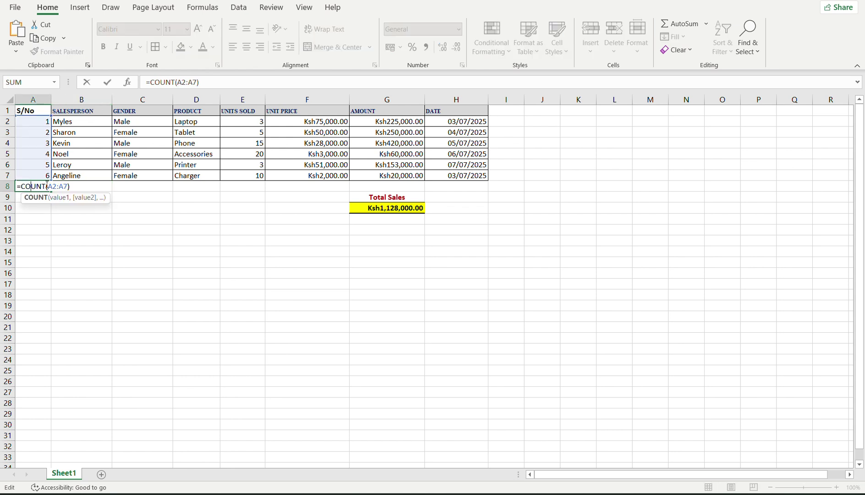
click(46, 185)
text(A)
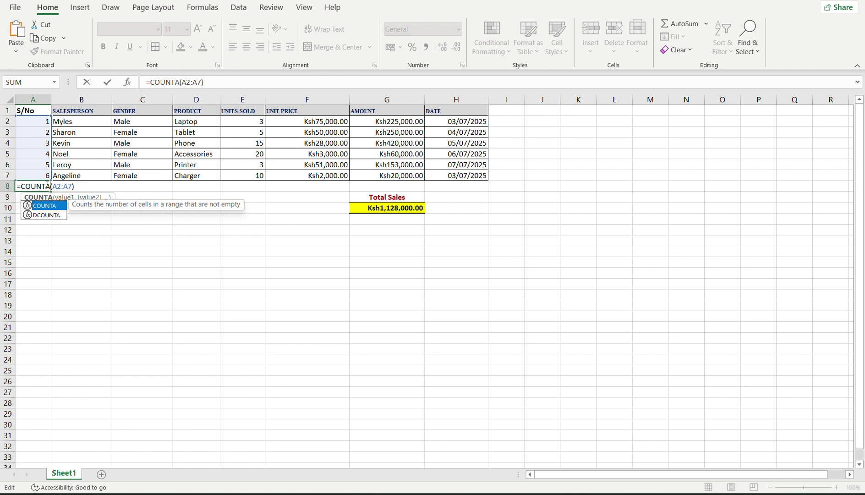
key(Return)
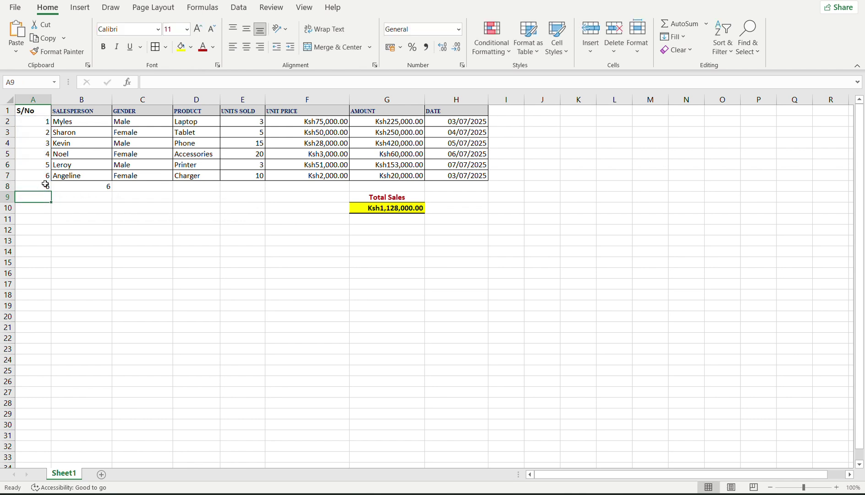
Revert A8 to =COUNT(A2:A7), removing the stray backslash that caused #NAME?, showing 6.
click(45, 184)
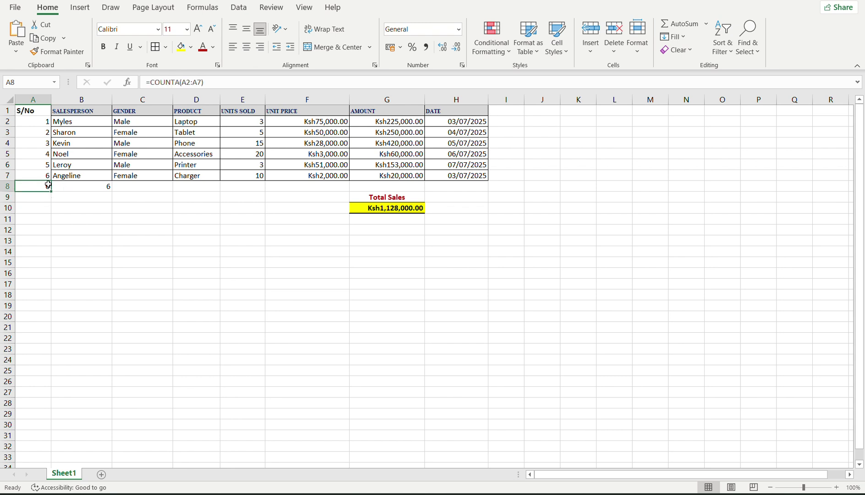
click(65, 185)
click(30, 187)
double_click(42, 186)
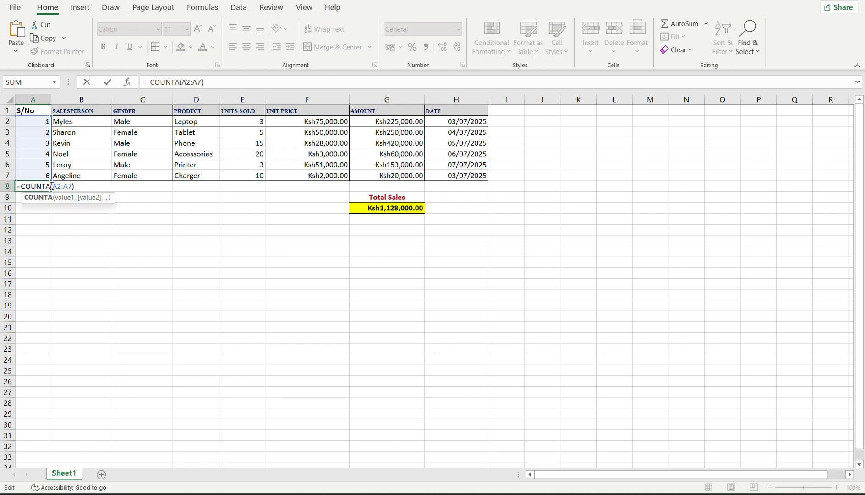
key(BackSpace)
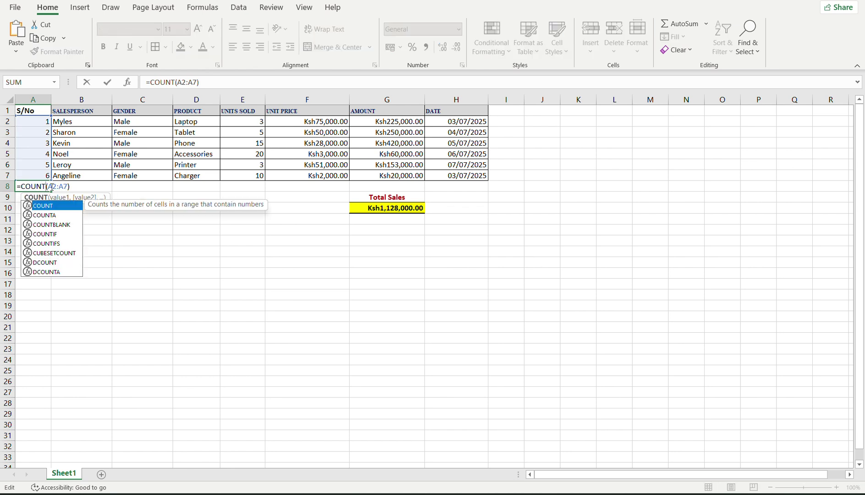
key(Delete)
key(Return)
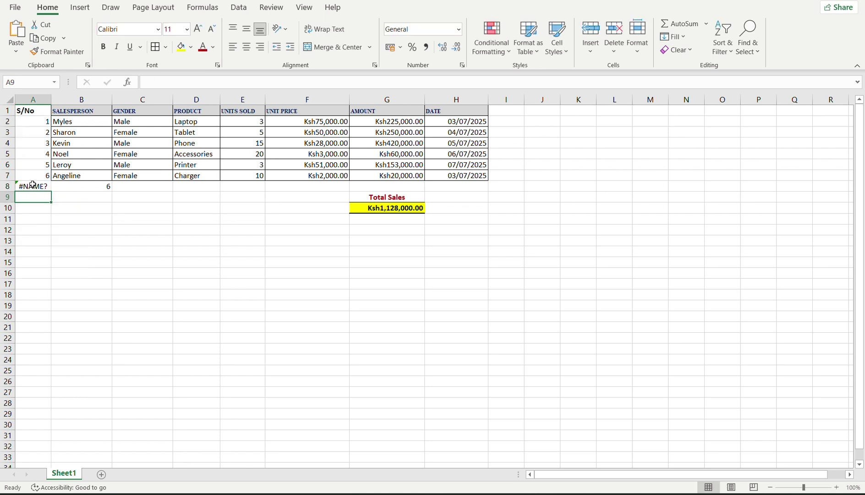
double_click(33, 185)
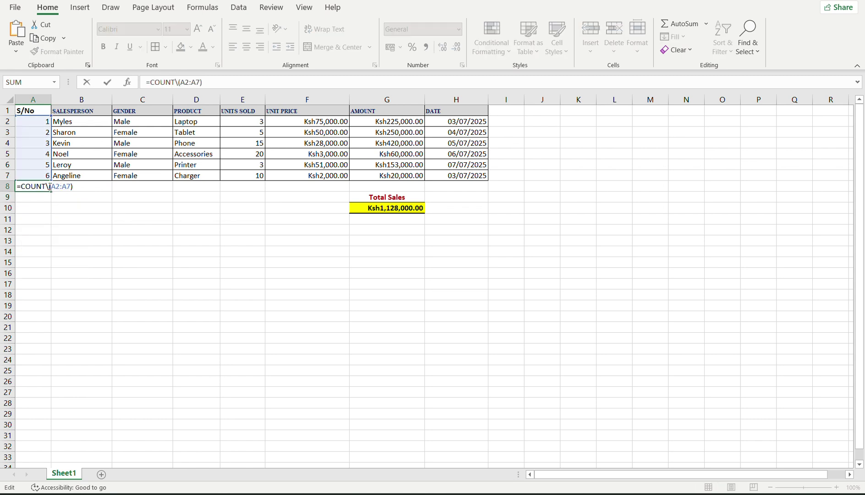
key(BackSpace)
key(Return)
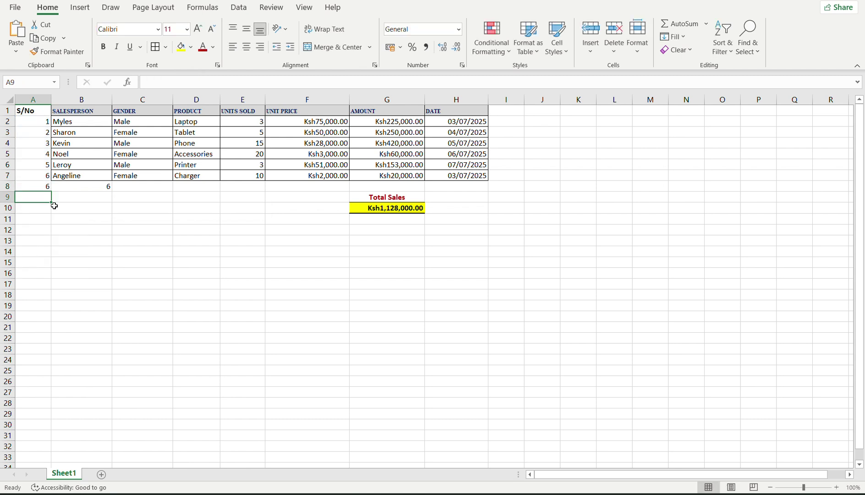
click(55, 209)
click(41, 184)
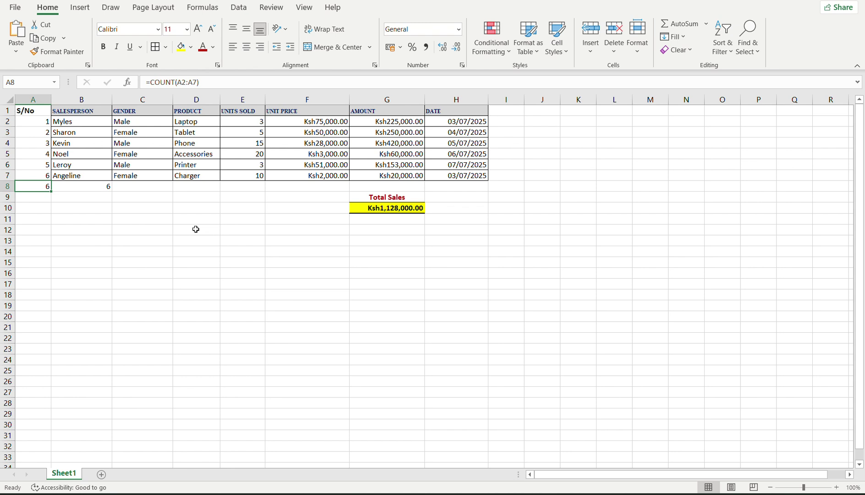
drag(196, 230, 119, 207)
Enter the gender labels Male in B10 and Female in B11.
click(123, 204)
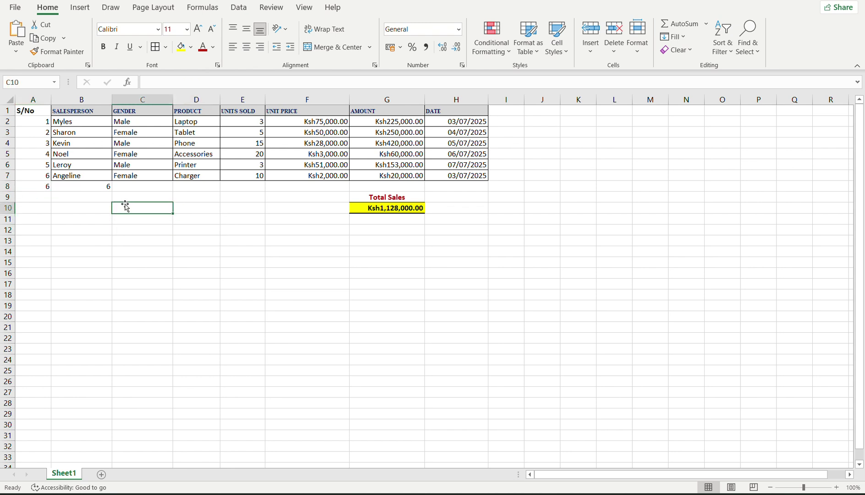
click(86, 207)
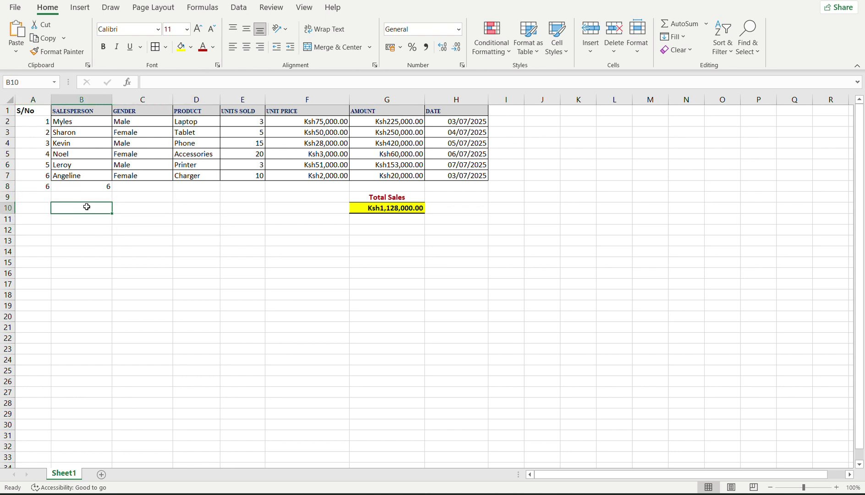
text(Male)
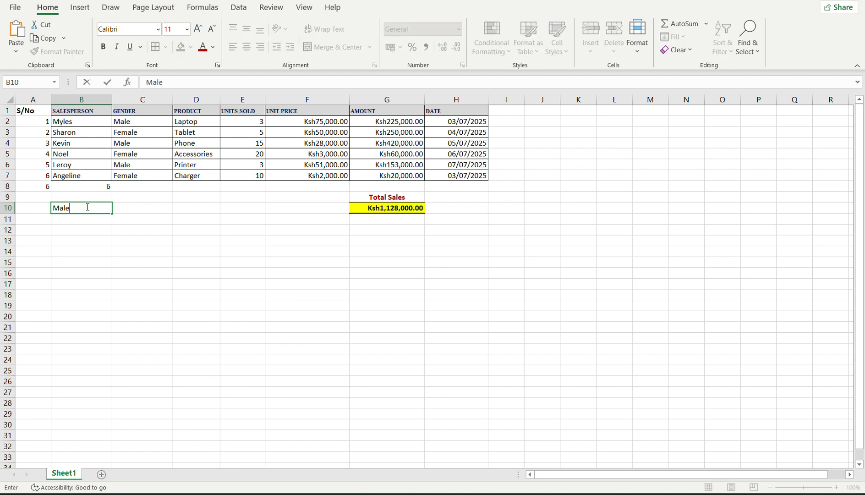
click(80, 219)
text(F)
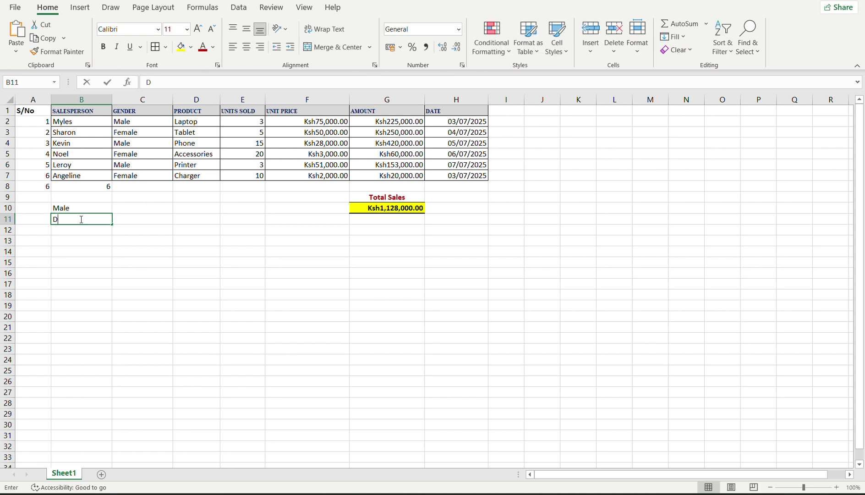
text(emale)
key(Tab)
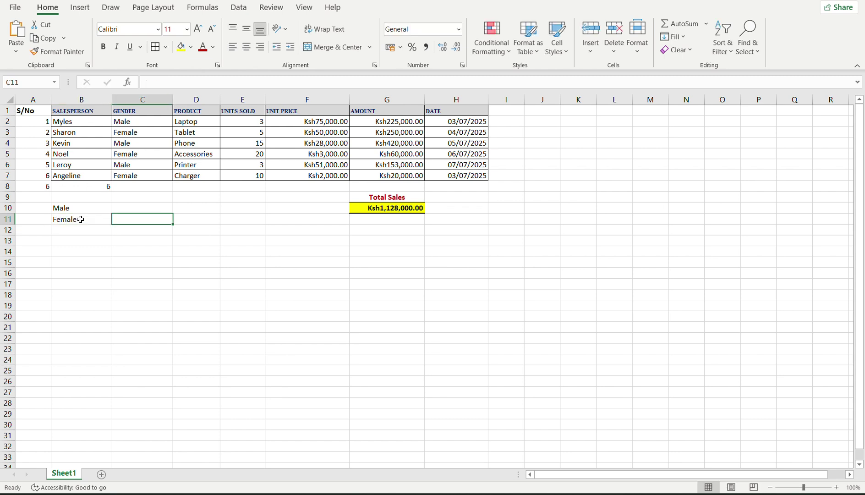
Enter =COUNTIF(C2:C7,"Male") in C10 to count the males, returning 3.
click(119, 209)
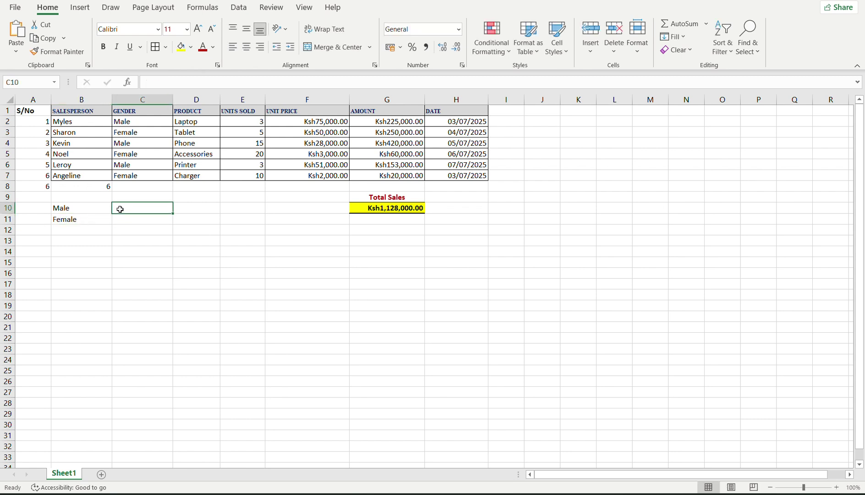
text(=)
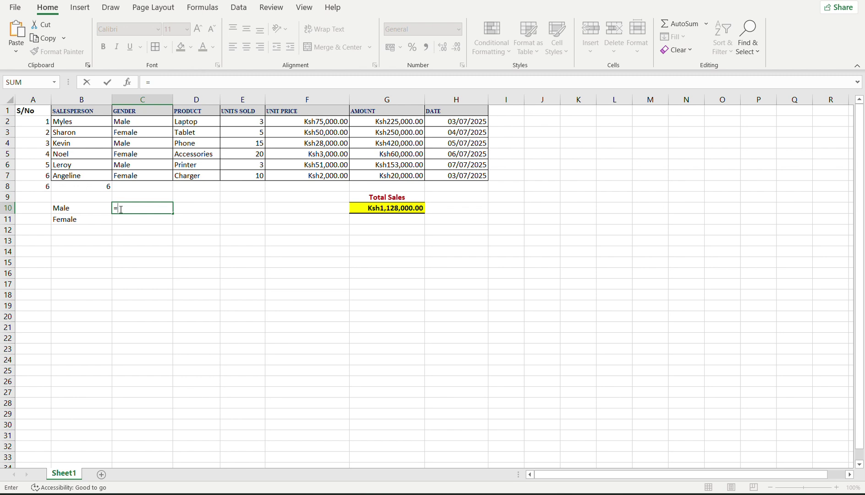
text(counti)
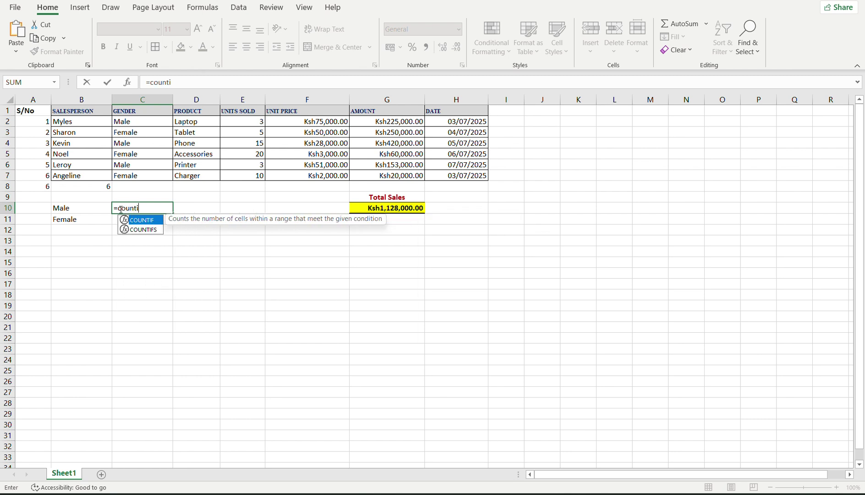
text(f()
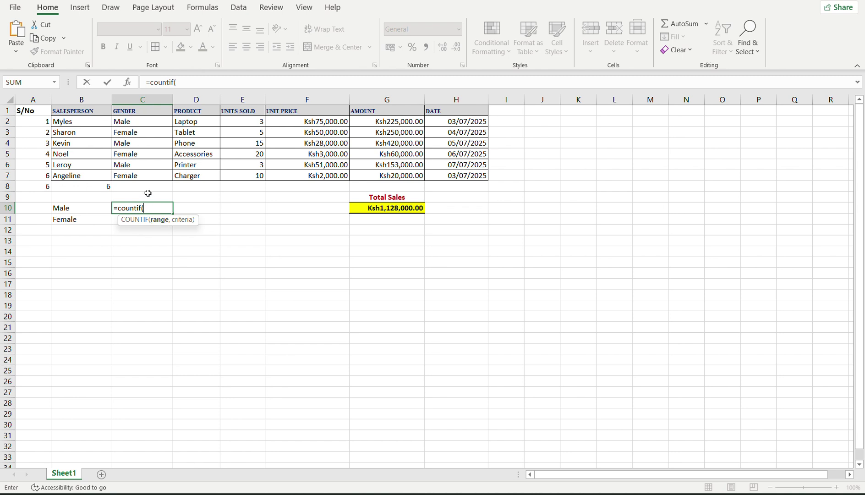
drag(159, 176, 156, 125)
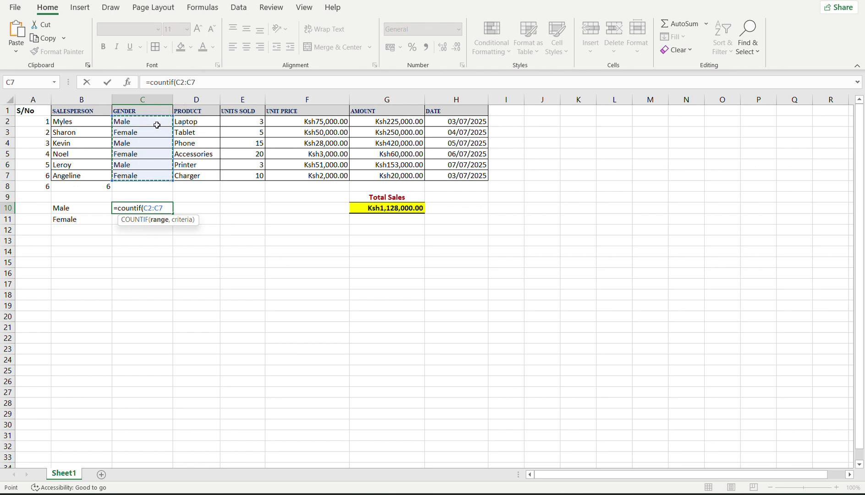
text(,)
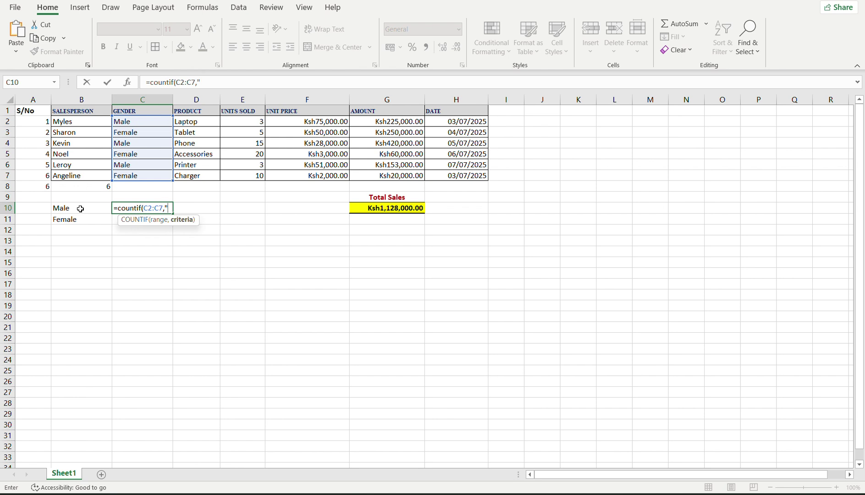
text("MAle)
key(BackSpace)
key(BackSpace)
key(BackSpace)
text(ale"))
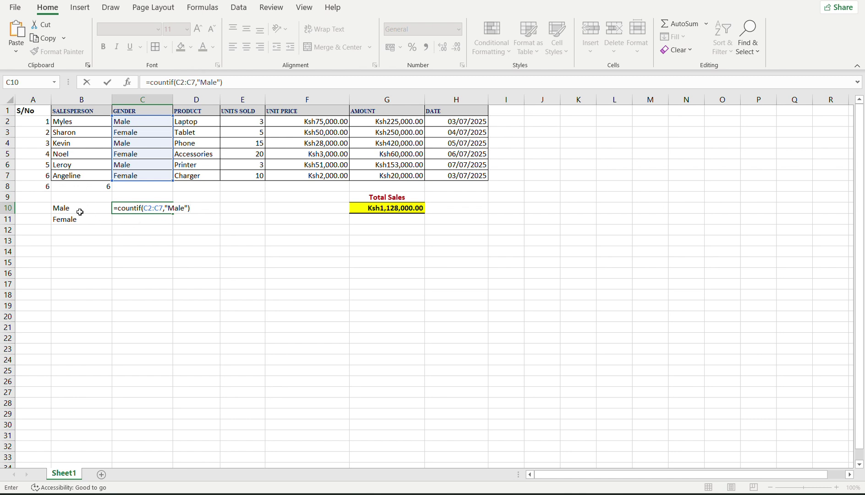
key(Return)
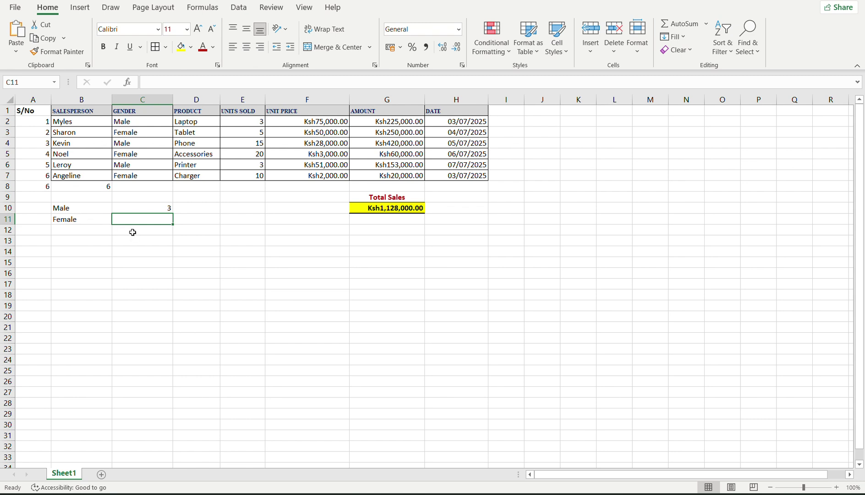
Replace C10's typed "Male" criterion with a B10 reference: =COUNTIF(C2:C7,B10).
click(160, 212)
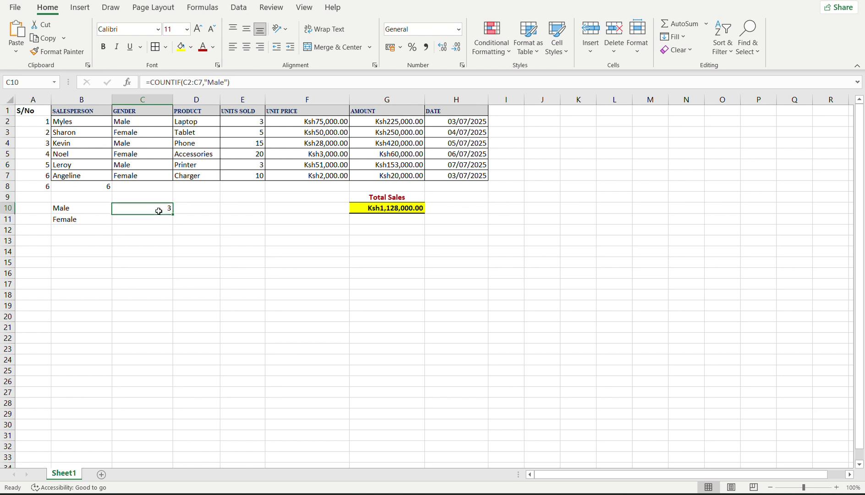
double_click(159, 211)
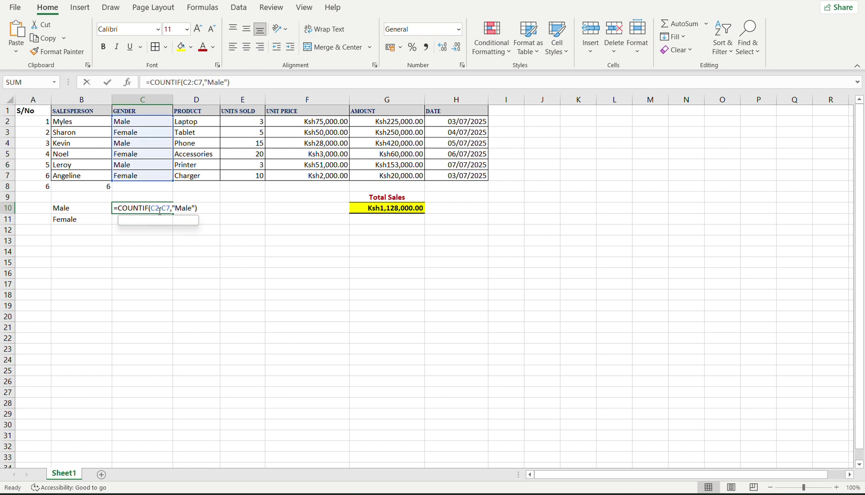
click(195, 208)
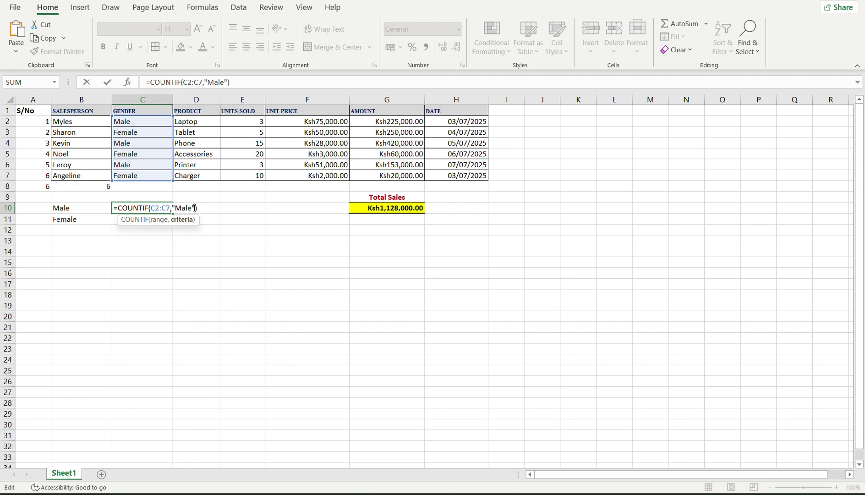
key(BackSpace)
key(BackSpace)
key(BackSpace)
key(BackSpace)
key(BackSpace)
key(BackSpace)
click(64, 208)
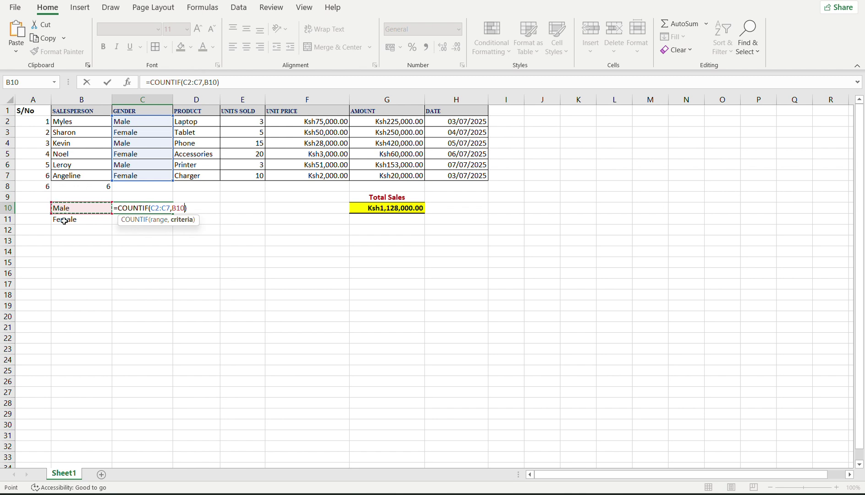
key(Return)
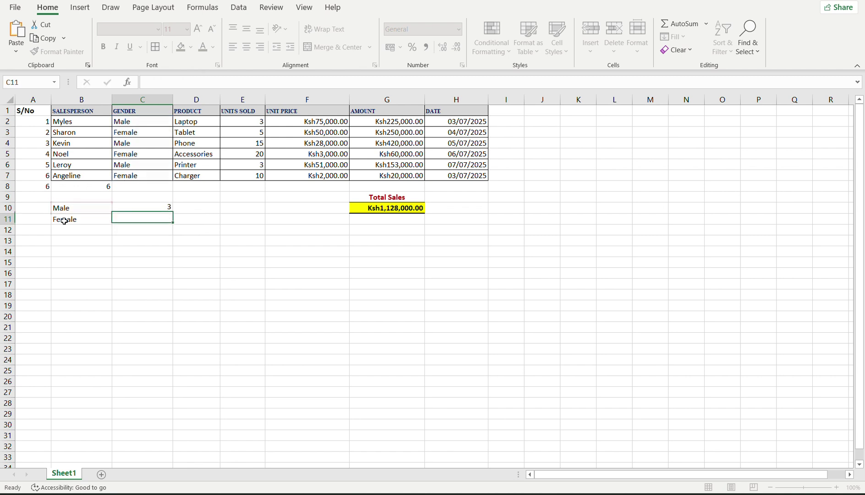
click(131, 206)
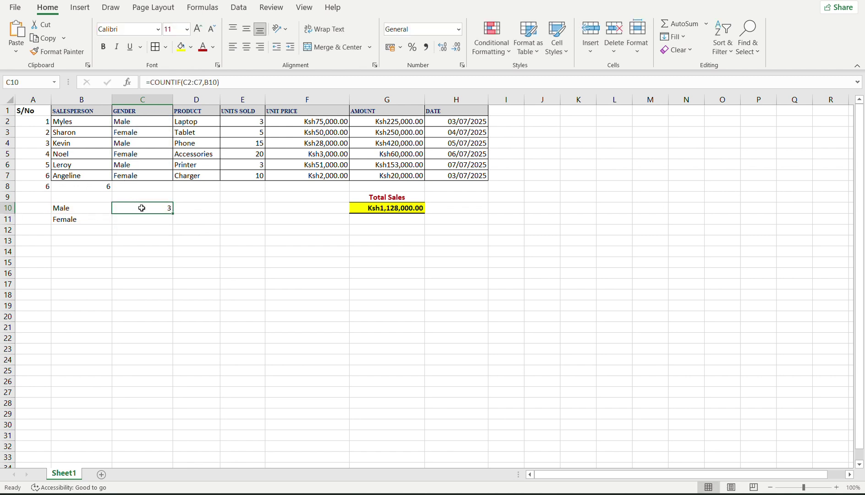
double_click(142, 208)
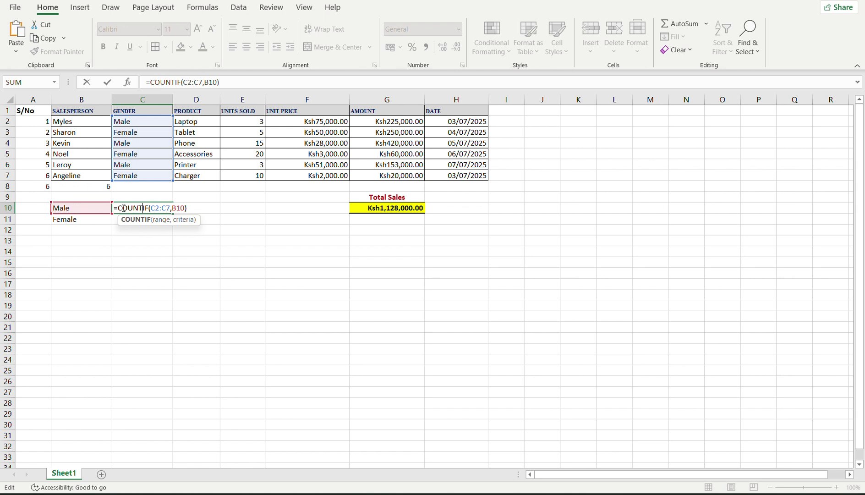
Fill C10's count into C11, giving =COUNTIF(C3:C8,B11) for Female, showing 3.
key(Return)
click(144, 207)
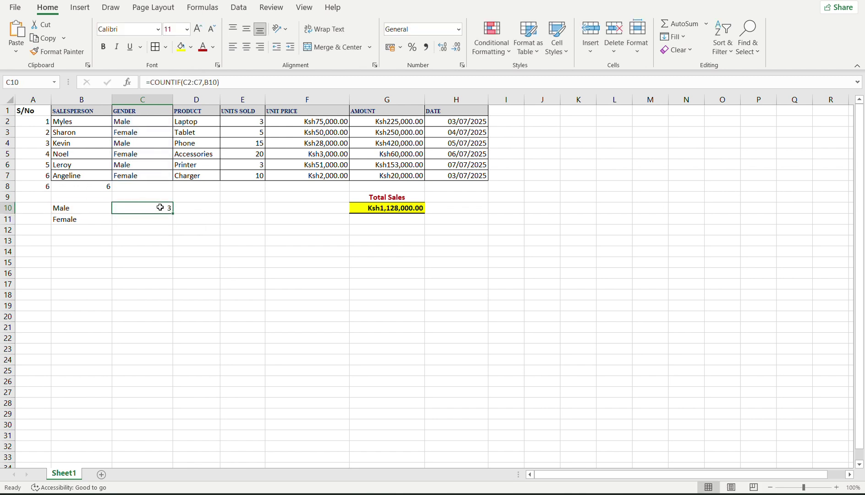
drag(175, 215, 174, 225)
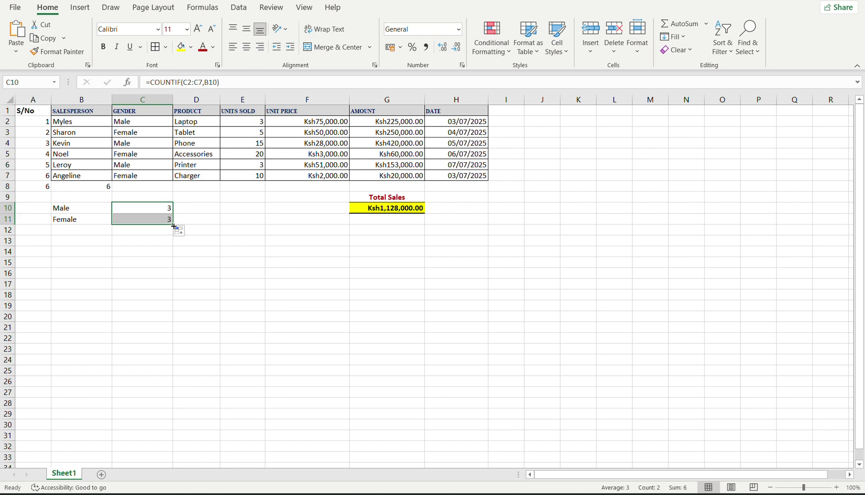
click(152, 216)
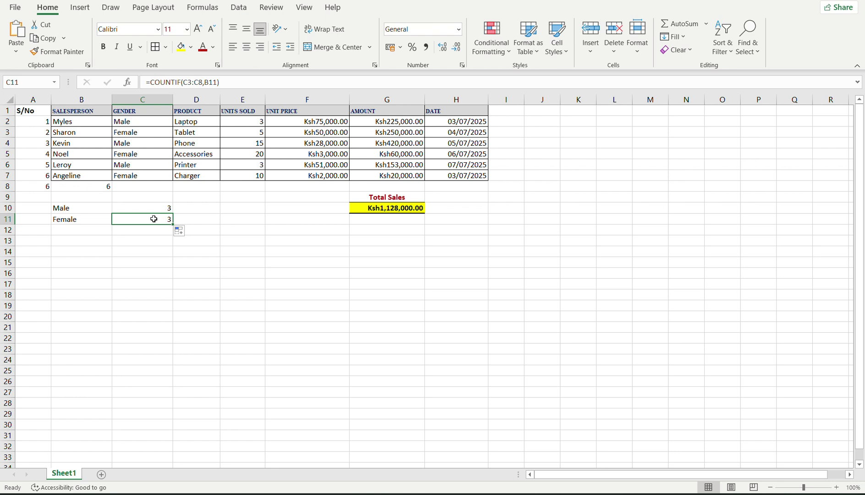
double_click(154, 219)
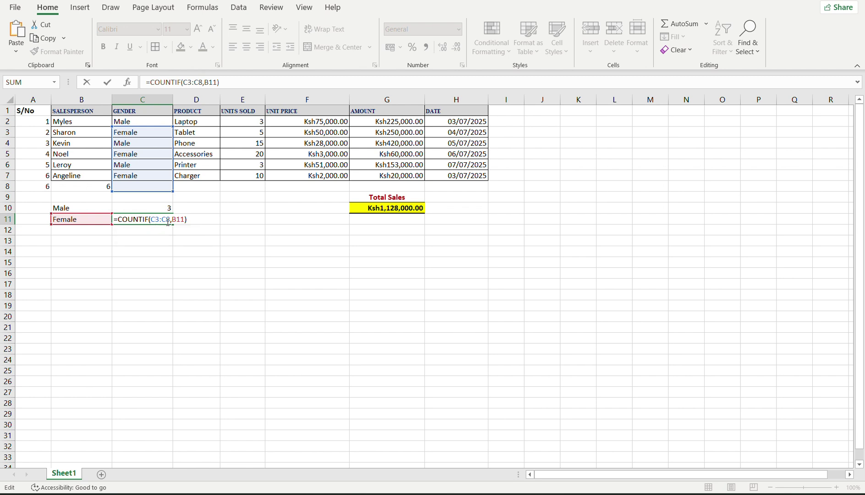
key(Return)
click(167, 220)
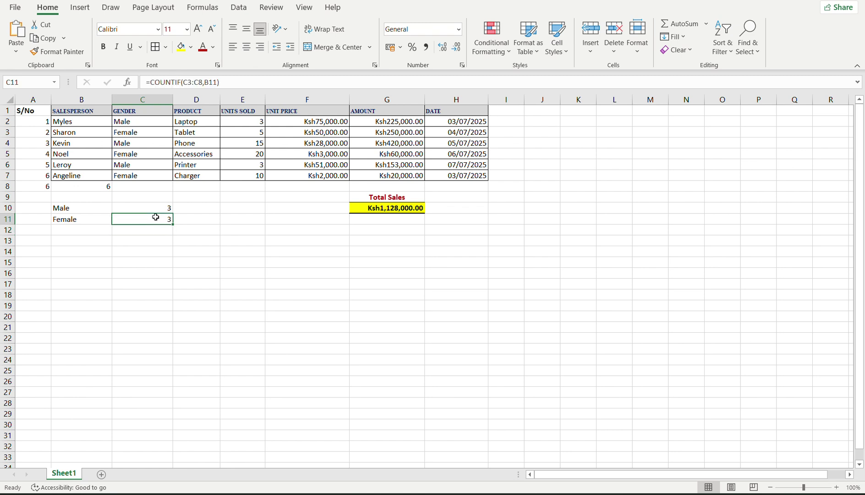
double_click(161, 219)
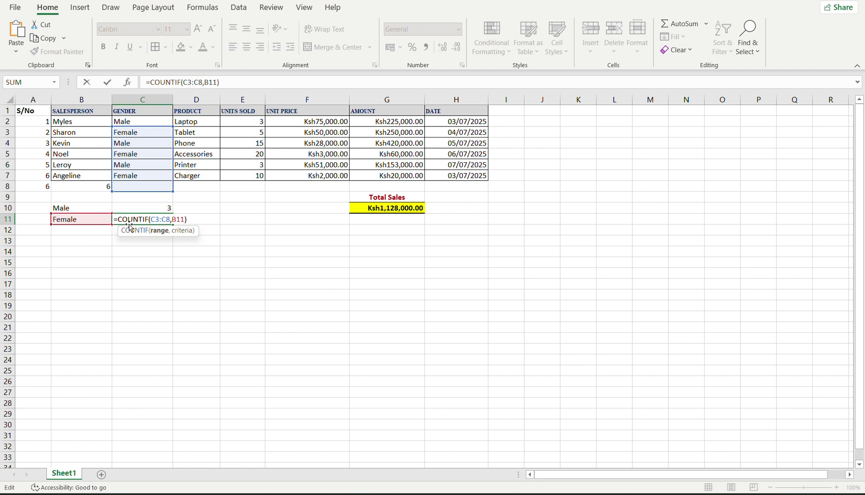
key(Return)
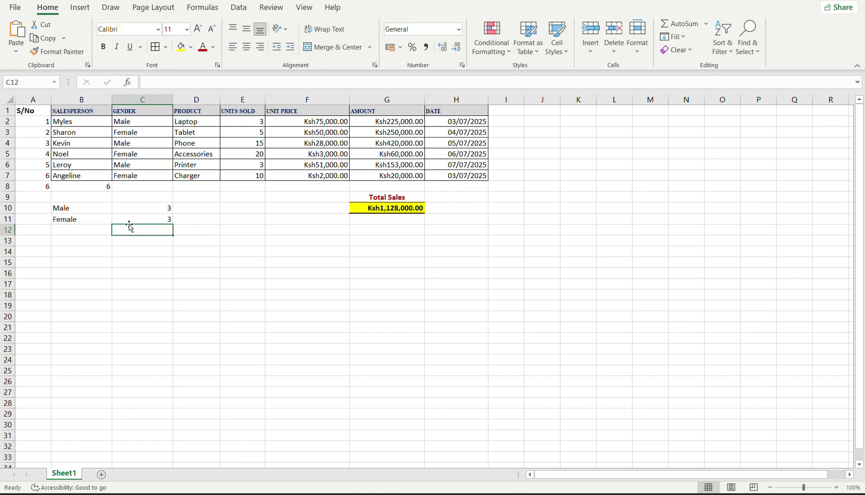
click(144, 211)
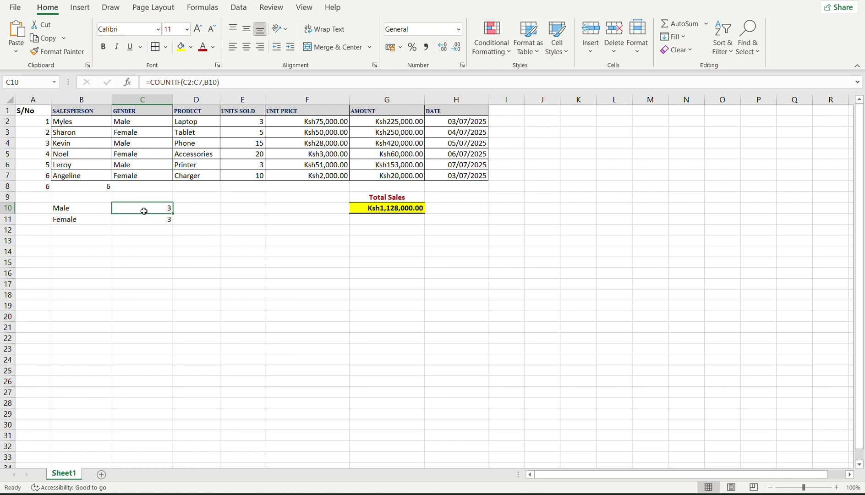
Add $ before both column letters so C10 reads =COUNTIF($C2:$C7,B10).
double_click(144, 211)
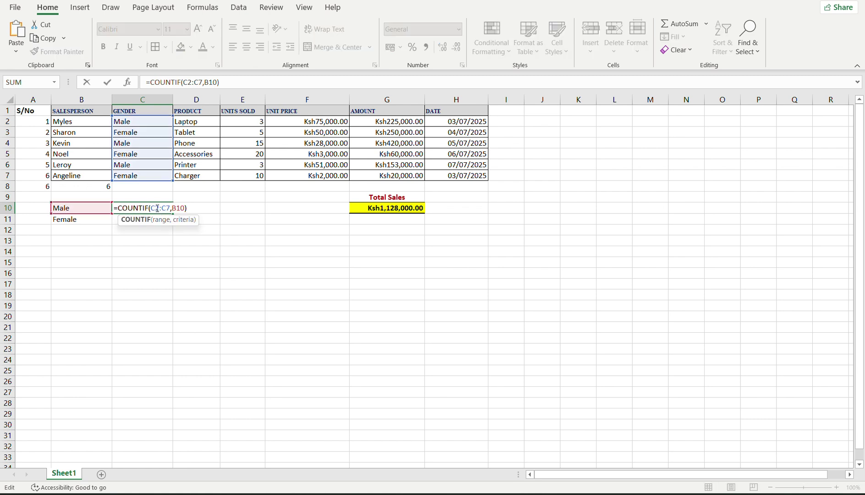
click(157, 209)
text($)
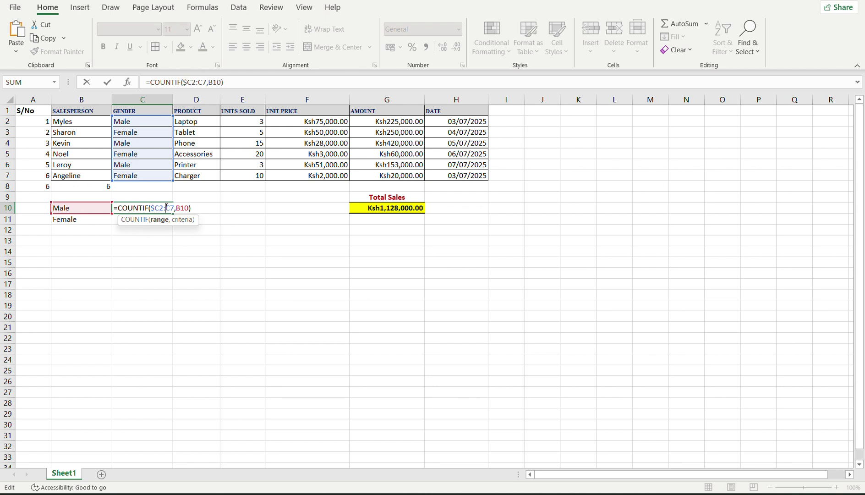
text($)
key(Return)
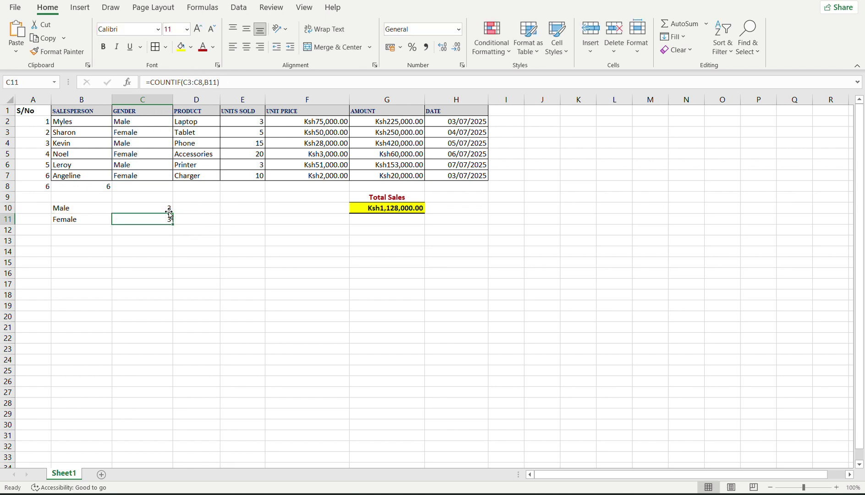
Lock C10's criteria as $B$10, giving =COUNTIF($C2:$C7,$B$10).
click(156, 207)
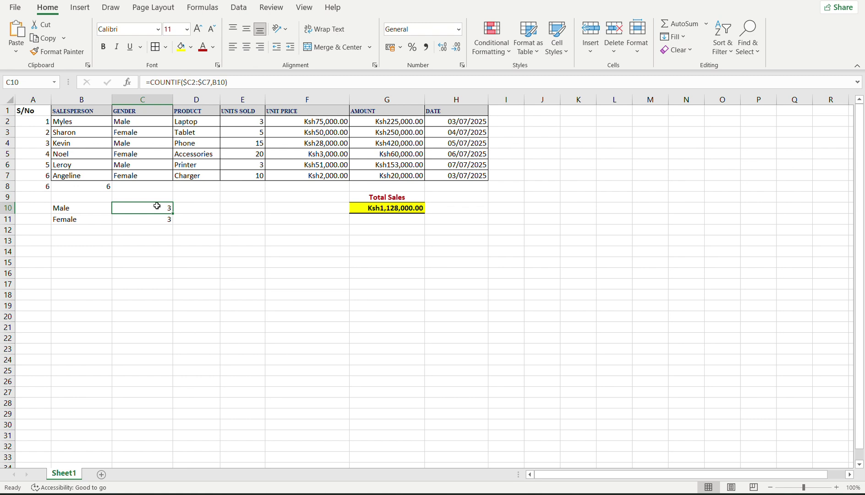
double_click(156, 206)
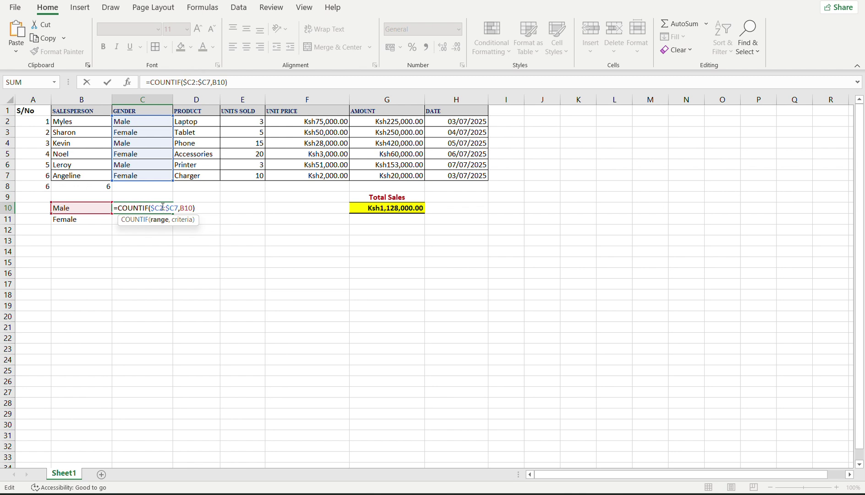
key(Return)
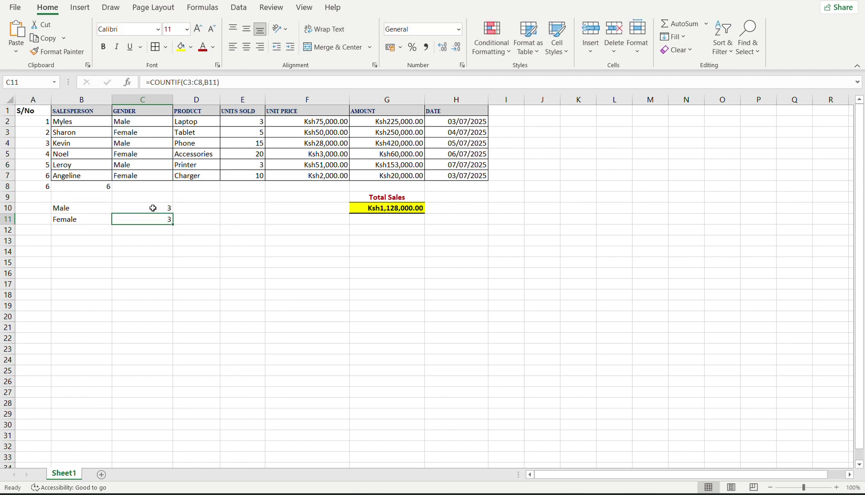
click(158, 208)
drag(173, 214, 174, 215)
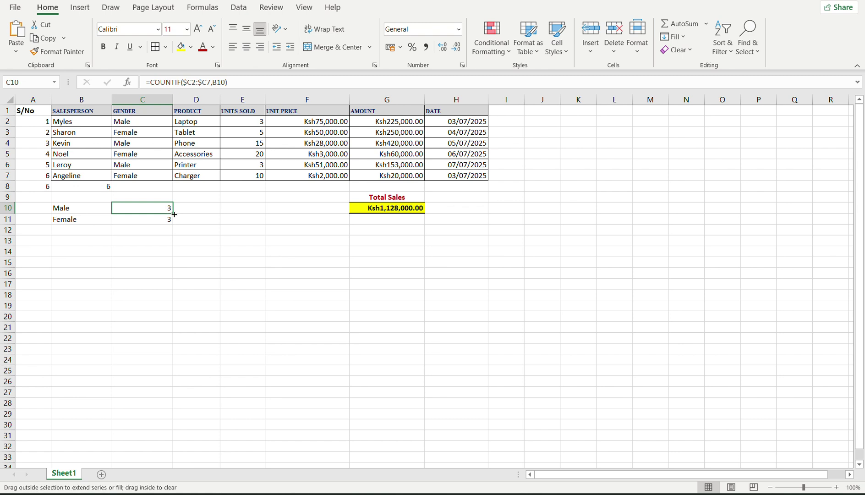
double_click(163, 208)
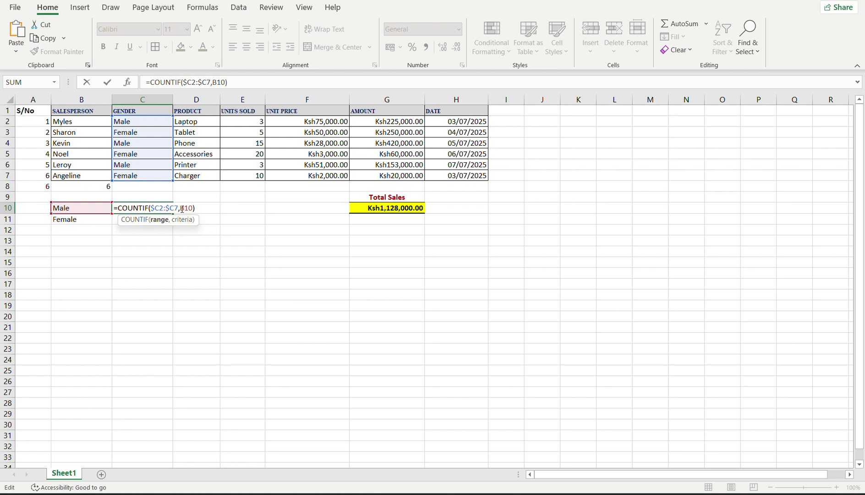
click(180, 209)
text($B#)
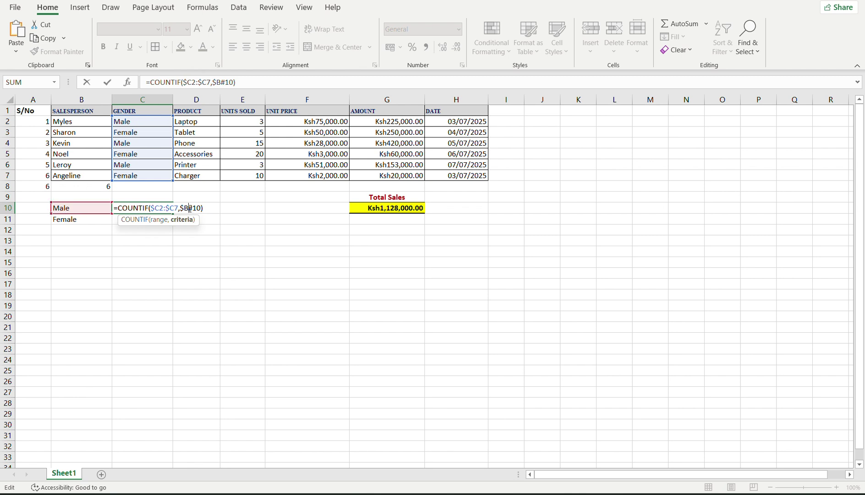
click(190, 208)
text($)
key(Return)
Copy C10's Male count into D10 and check its references, also returning 3.
click(169, 207)
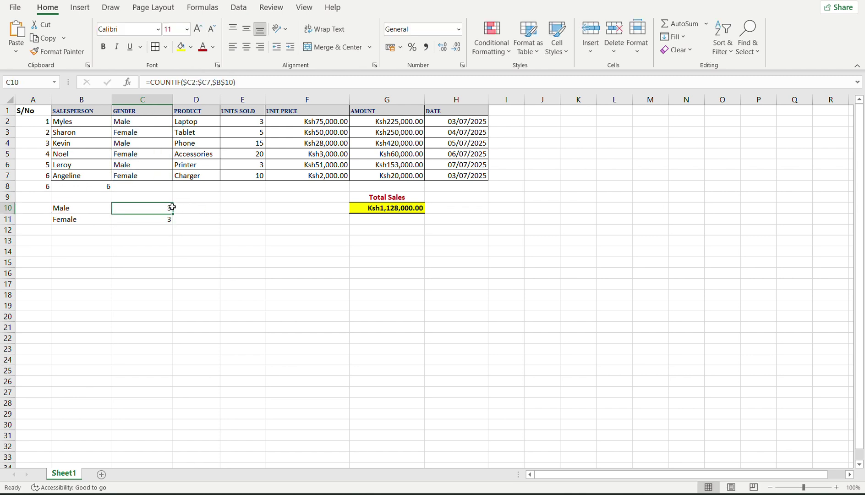
drag(174, 209, 237, 214)
click(214, 210)
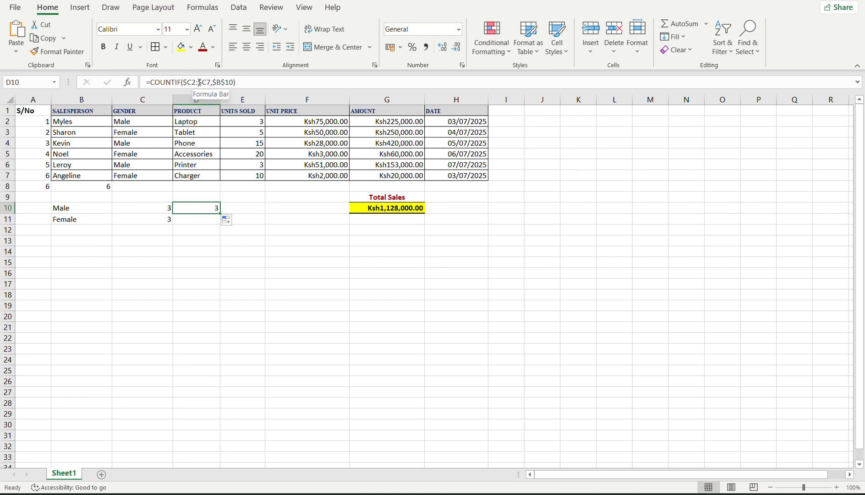
click(198, 82)
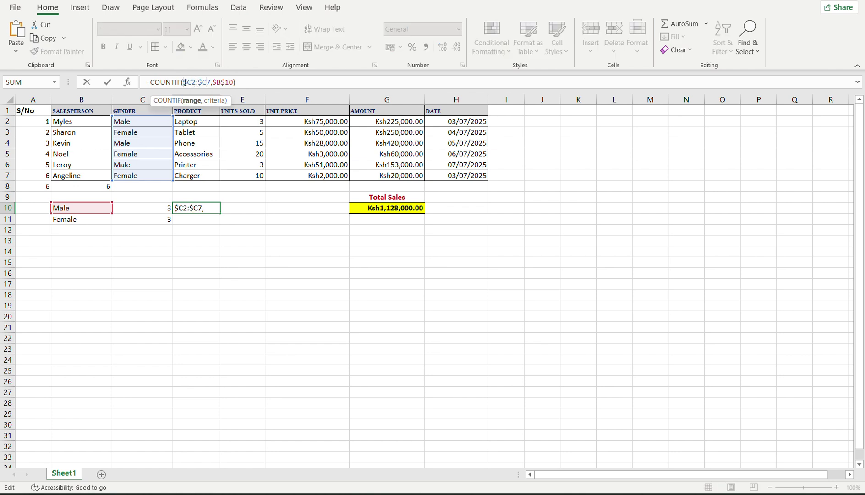
key(Return)
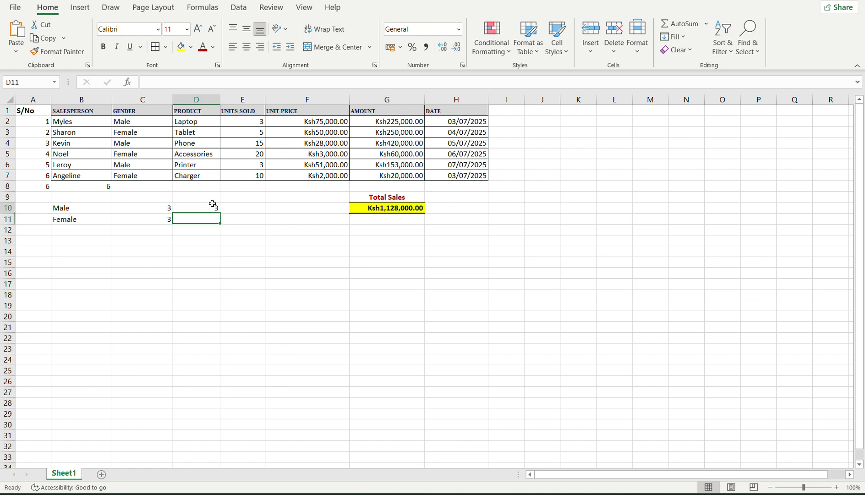
Fill C10's Male COUNTIF down to C23; C11 becomes =COUNTIF($C3:$C8,$B$10), showing 2.
click(213, 203)
double_click(175, 205)
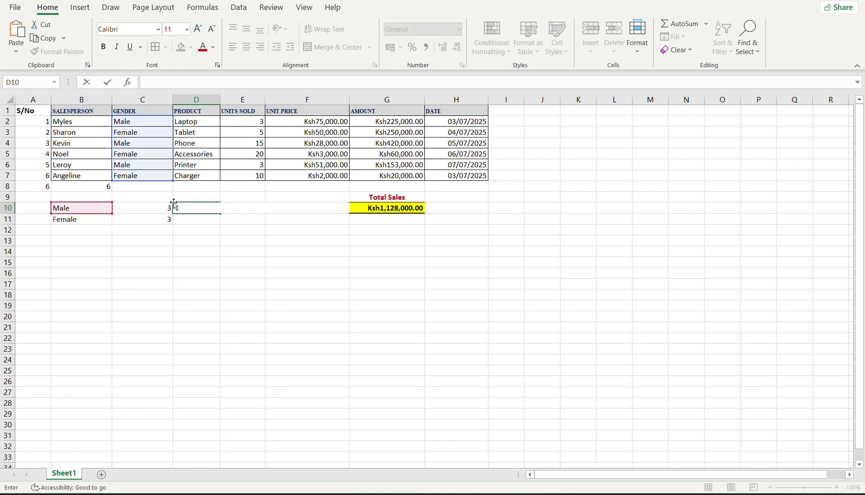
click(156, 204)
click(167, 219)
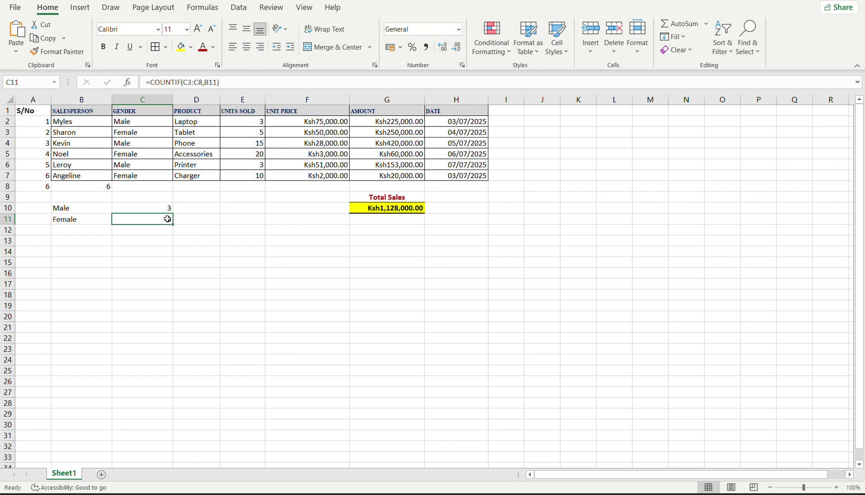
double_click(167, 219)
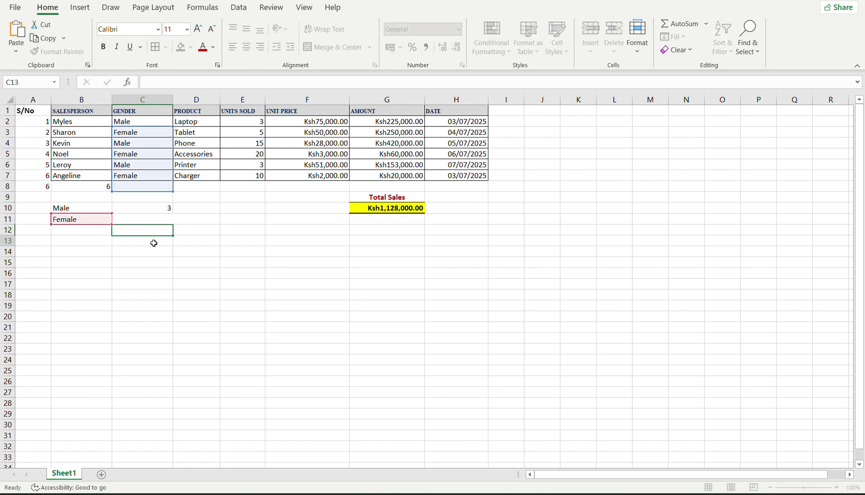
click(167, 208)
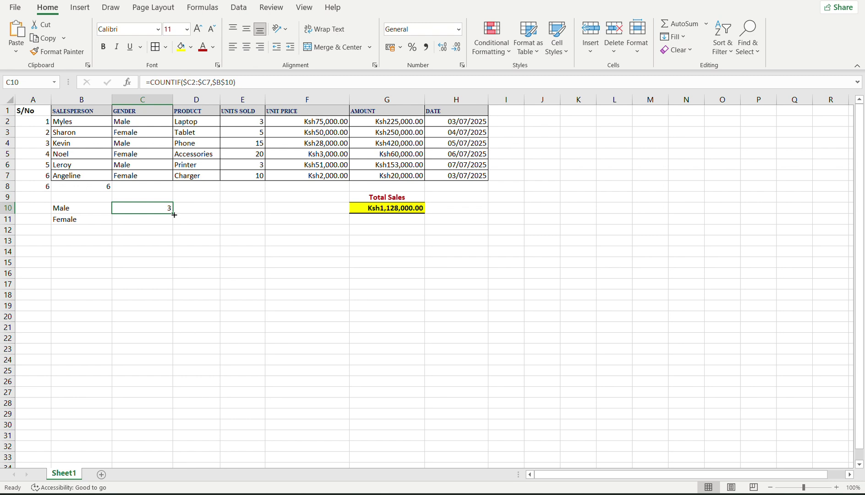
drag(174, 215, 173, 357)
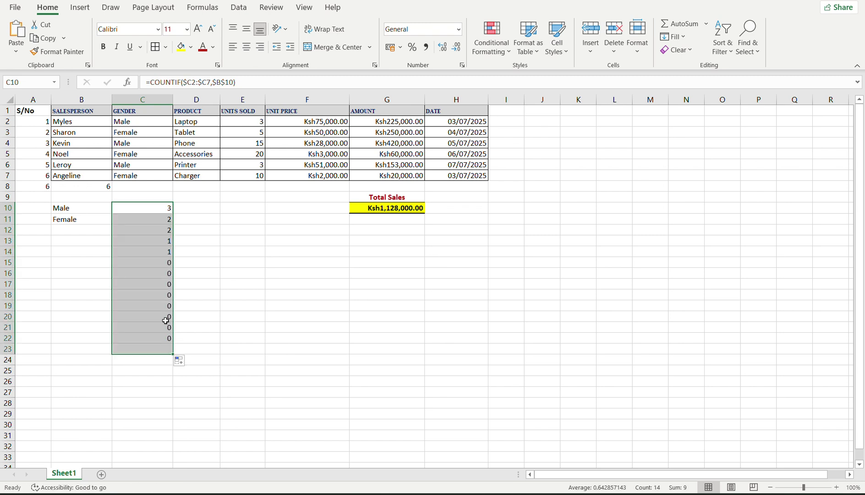
click(159, 207)
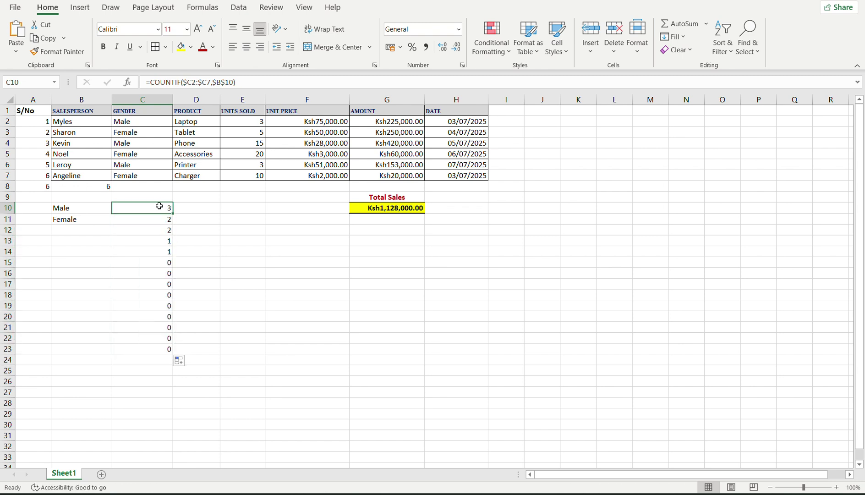
click(159, 218)
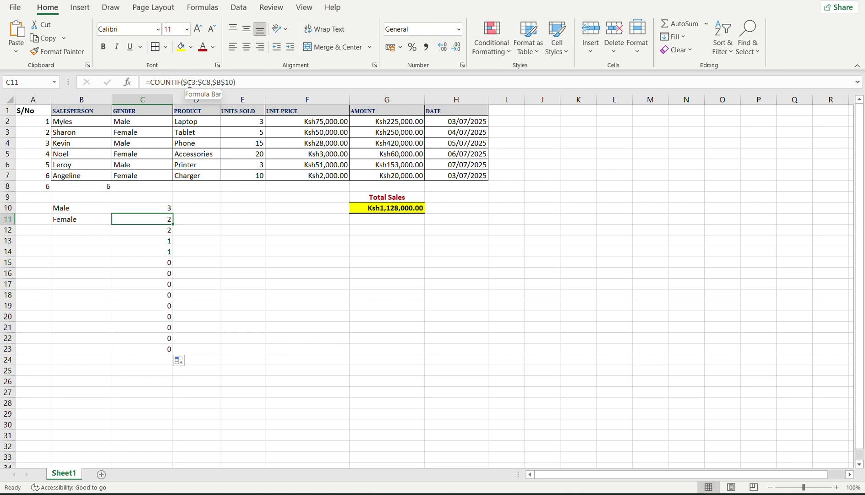
Lock the rows of C10's range so it reads =COUNTIF($C$2:$C$7,$B$10).
double_click(154, 208)
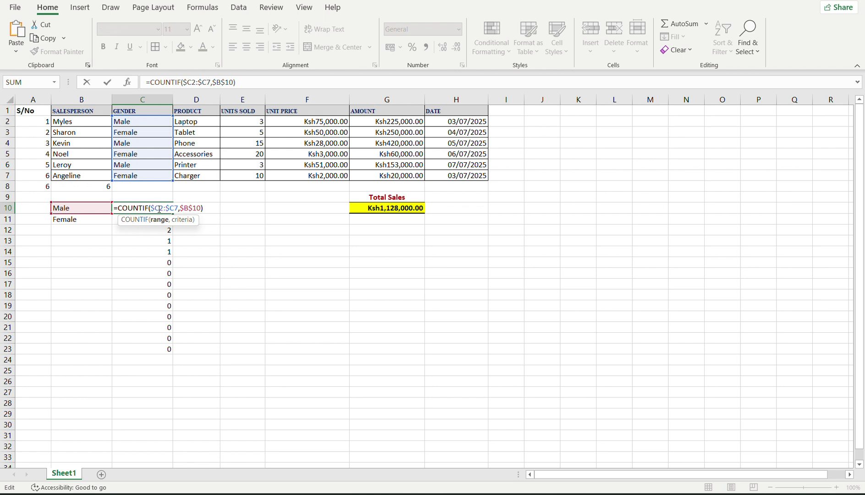
click(159, 207)
text($)
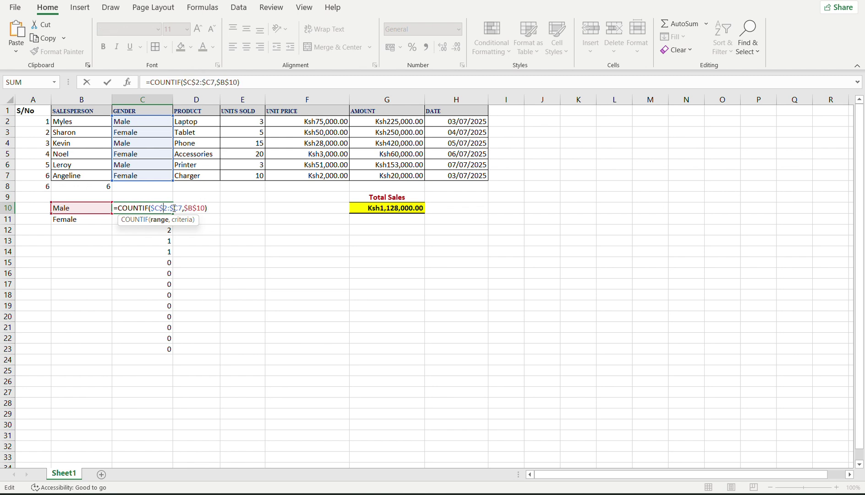
click(178, 208)
text($)
key(Return)
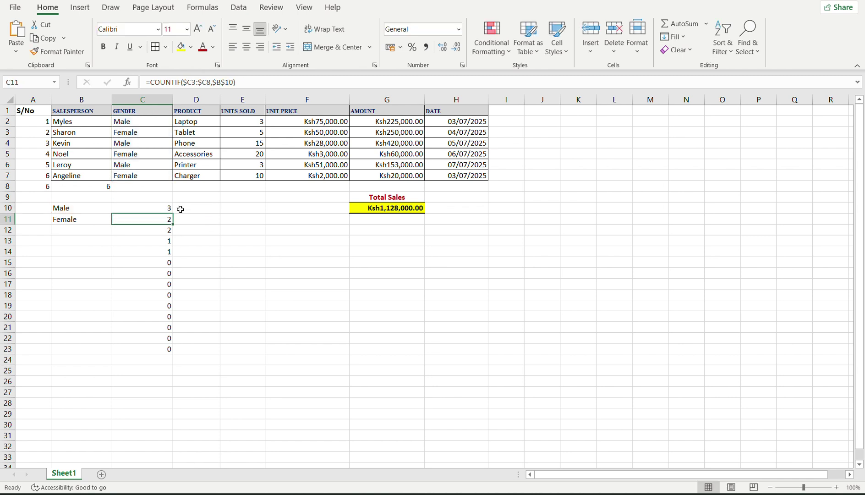
click(122, 210)
double_click(135, 208)
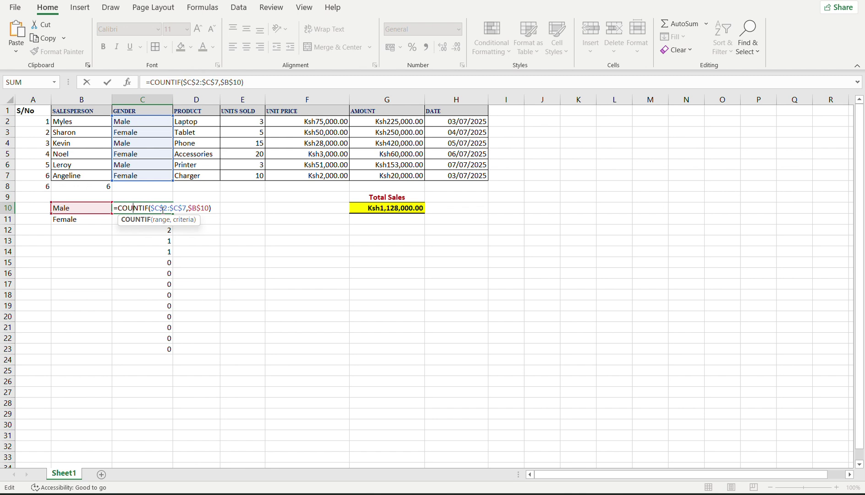
key(Return)
Copy C10's formula down into C11, which shows 3.
click(155, 208)
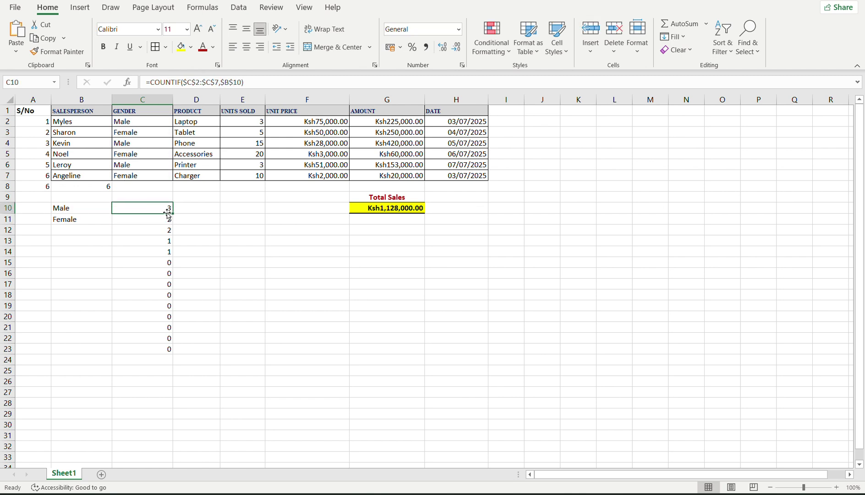
drag(168, 212, 178, 232)
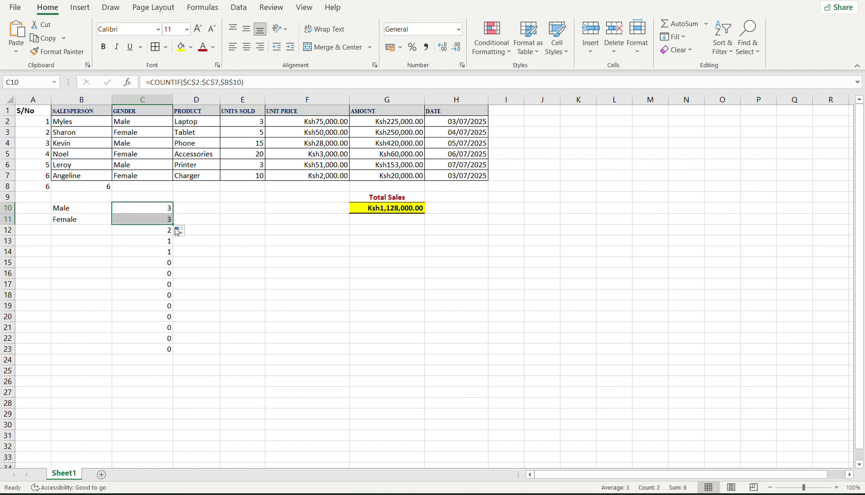
click(140, 218)
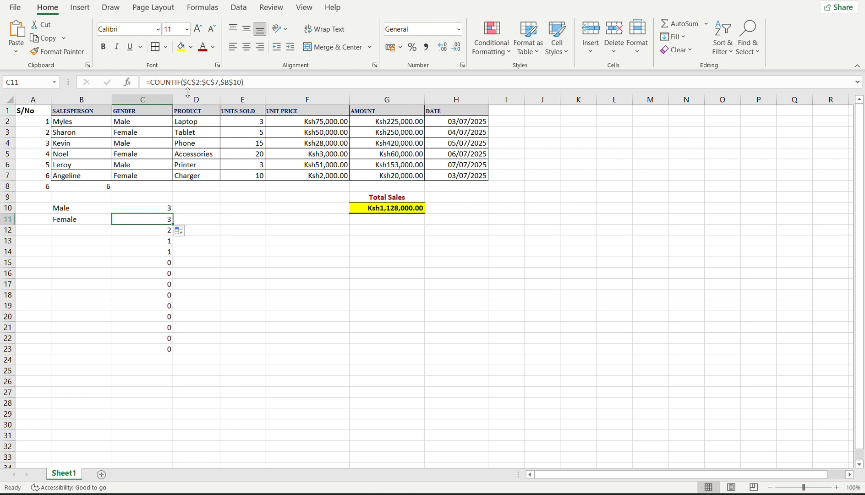
Change C11's criteria reference from $B$10 to $B10.
click(198, 83)
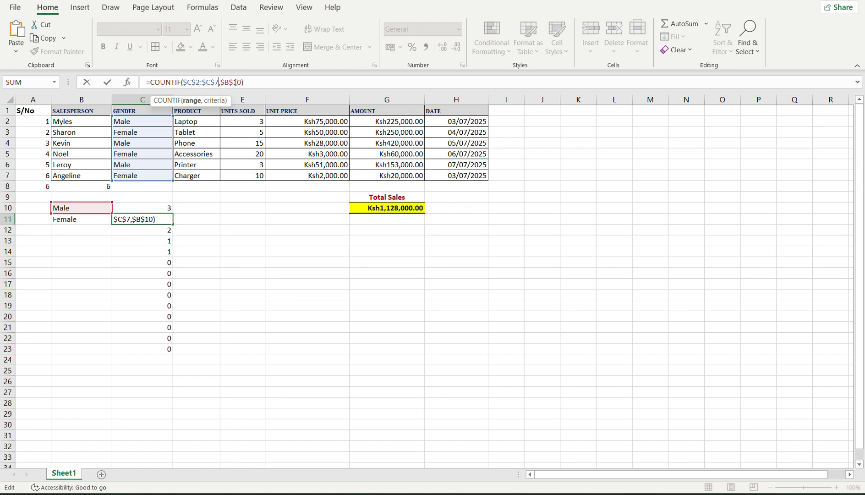
click(235, 82)
key(BackSpace)
key(Return)
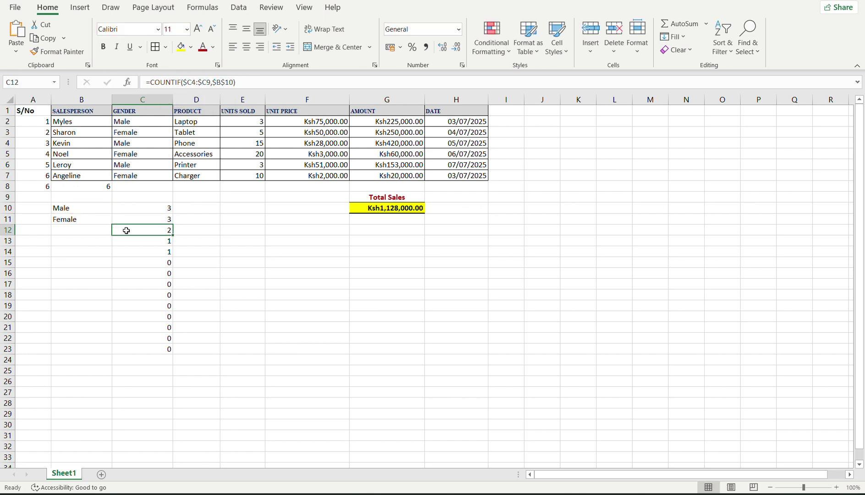
Delete rows 12 through 24 to clear the leftover copied counts.
click(4, 230)
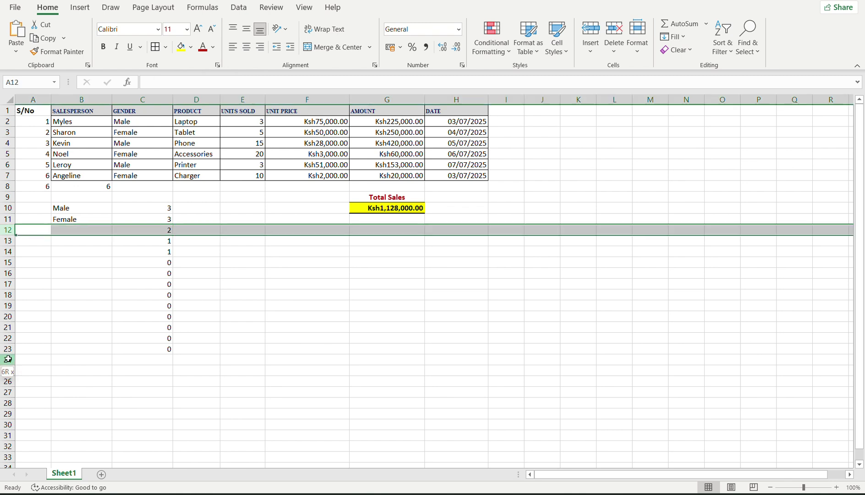
shift+click(7, 359)
right_click(7, 360)
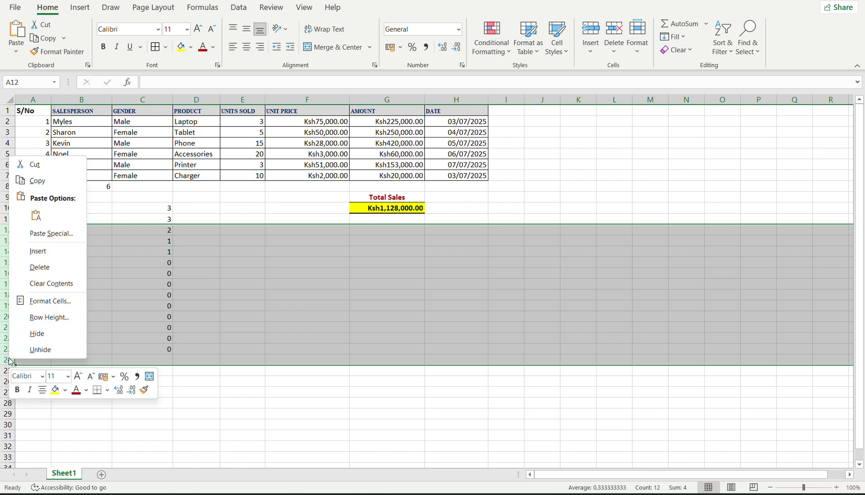
click(29, 268)
Change C10's criteria reference from $B$10 to $B10.
click(156, 209)
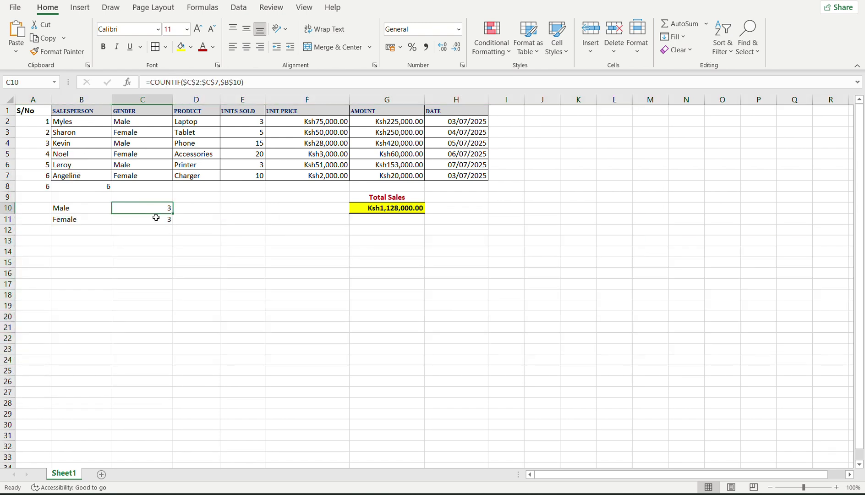
click(159, 219)
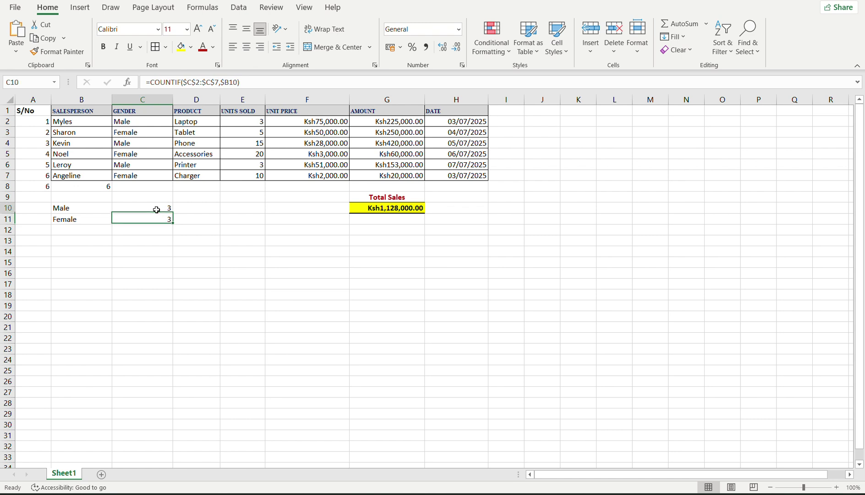
click(158, 208)
drag(174, 213, 162, 209)
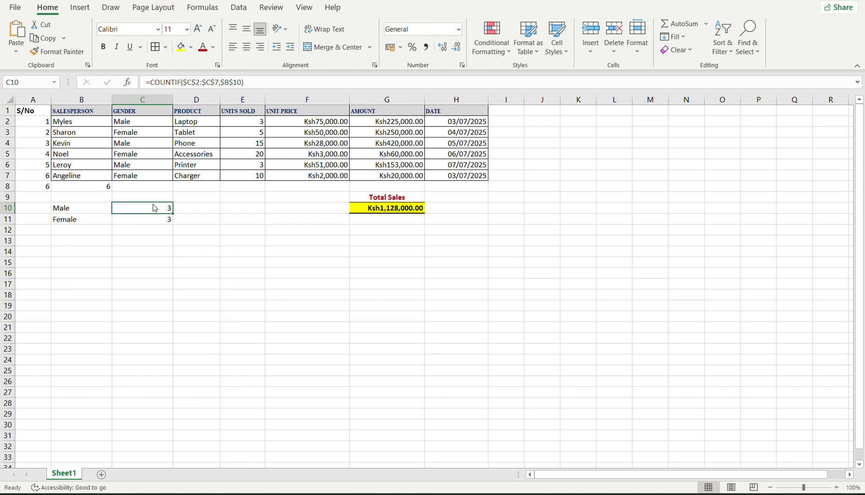
click(232, 82)
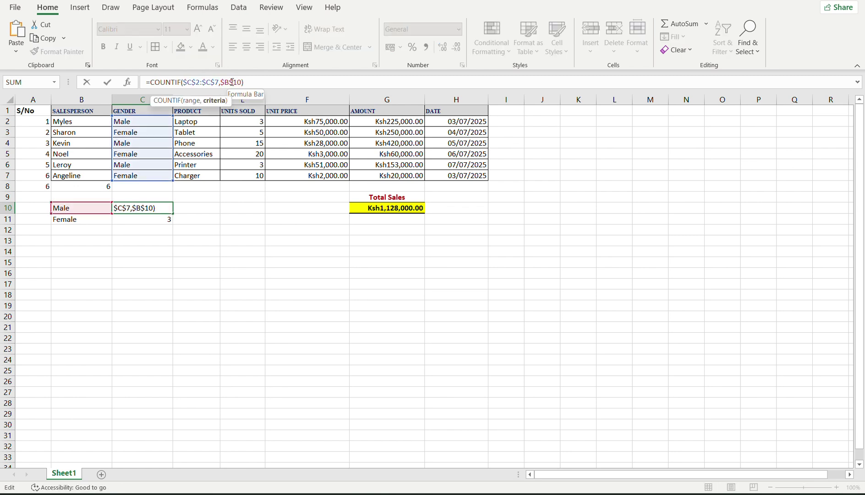
key(BackSpace)
key(Return)
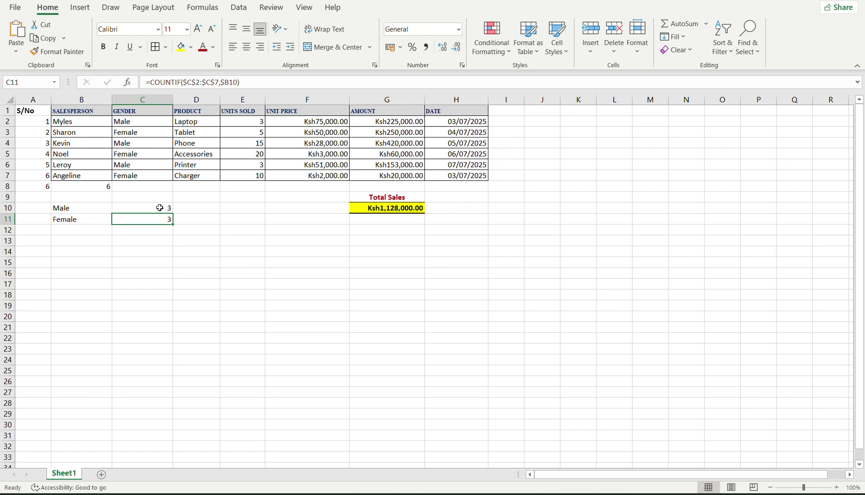
double_click(160, 207)
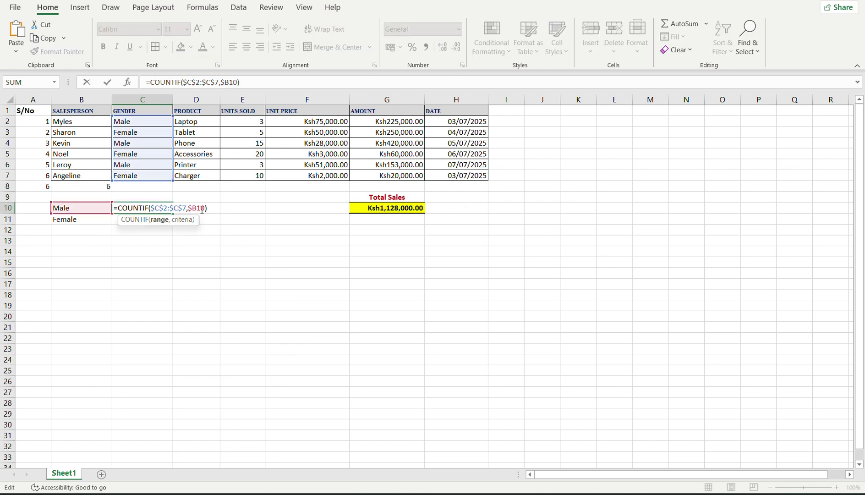
click(202, 209)
key(Return)
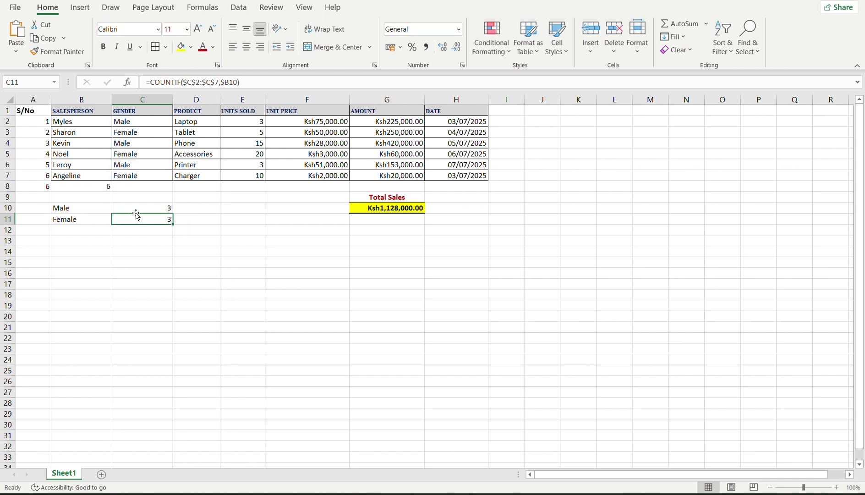
Refill C10's formula into C11, giving Male and Female counts of 3 each.
click(146, 209)
drag(172, 214, 171, 220)
click(169, 219)
click(229, 82)
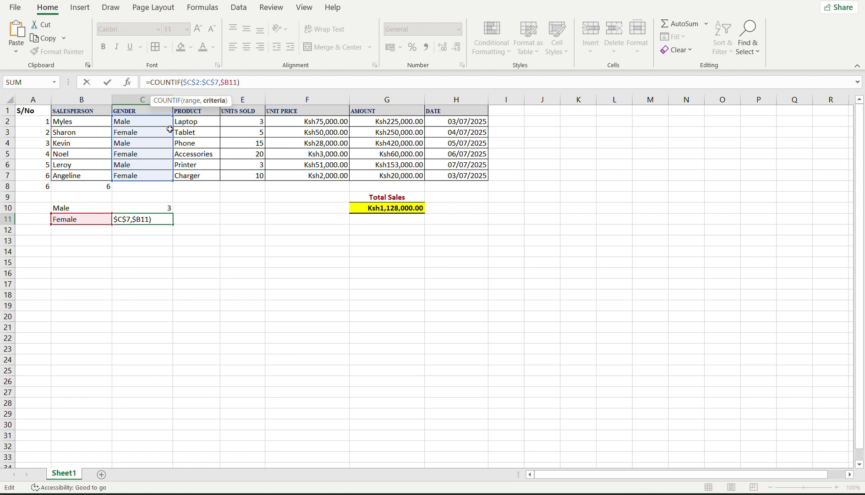
key(Return)
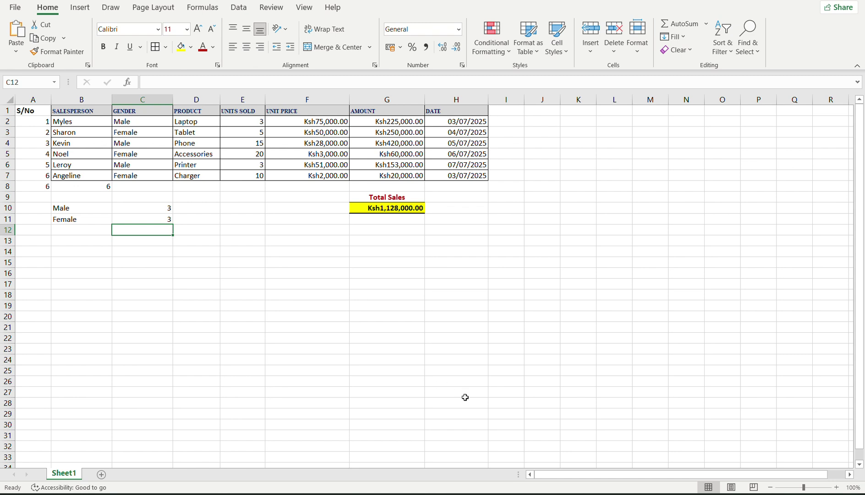
mouse_move(573, 493)
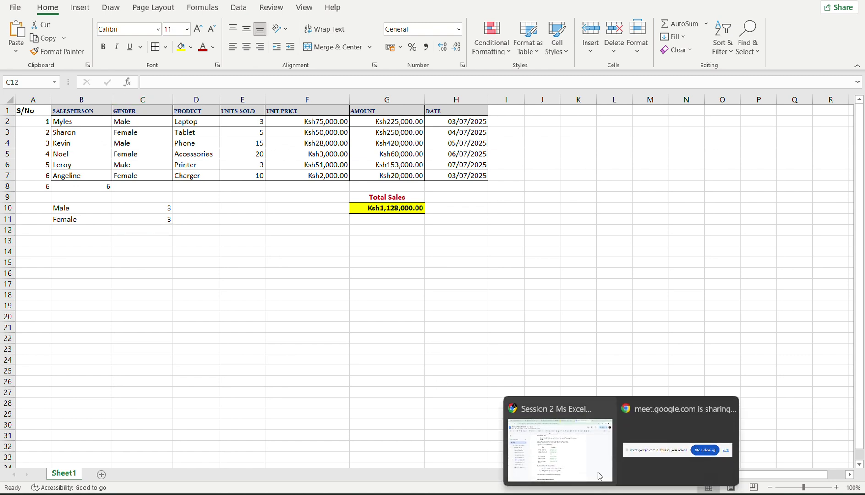
click(598, 472)
click(380, 389)
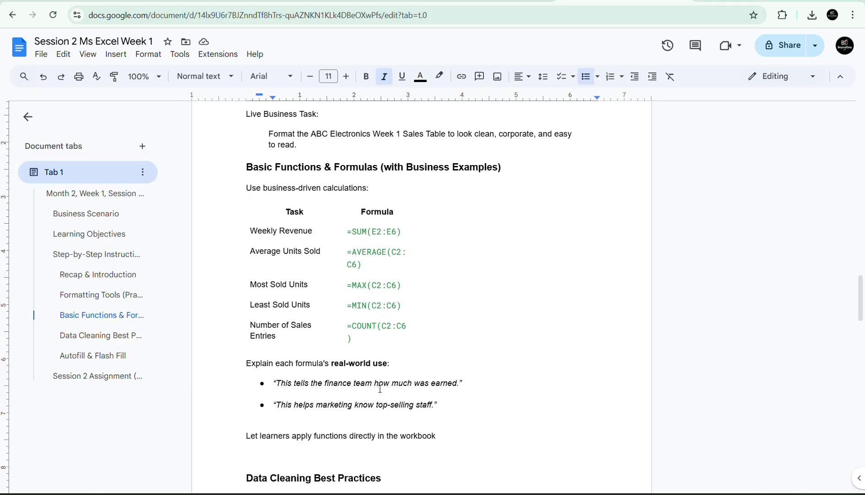
key(Down)
key(Down)
key(Down)
key(Down)
key(Down)
key(Down)
key(Down)
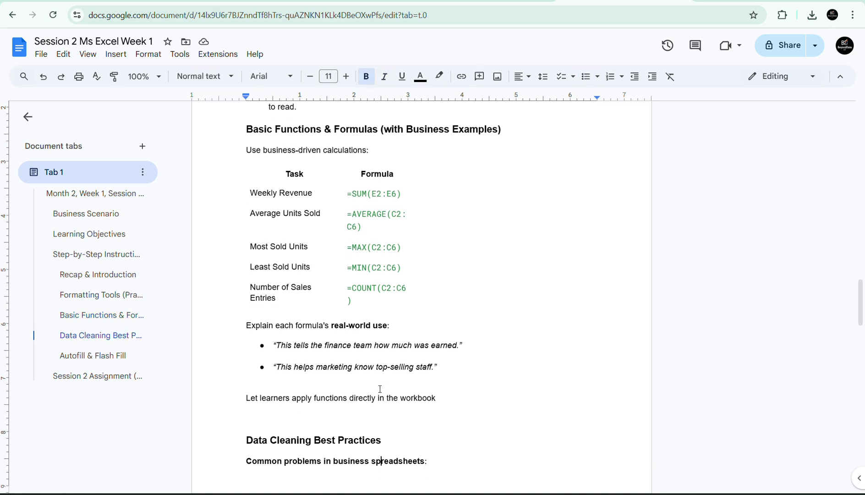
key(Down)
key(Down)
key(Down)
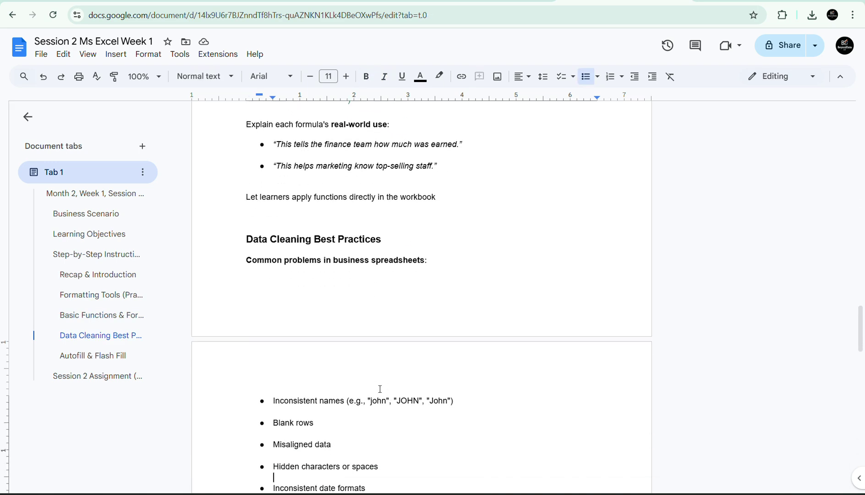
key(Down)
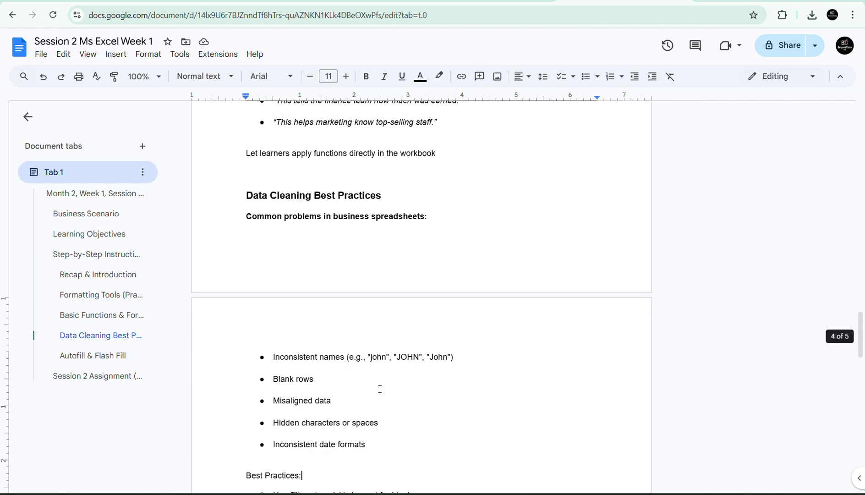
key(Down)
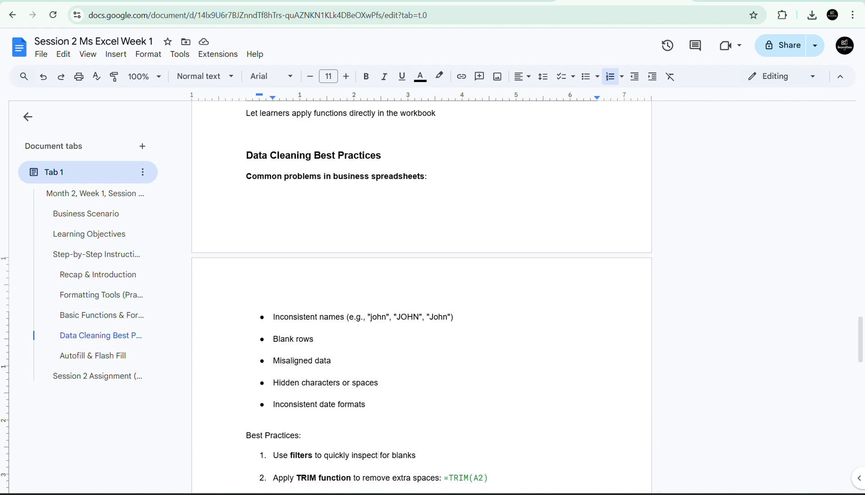
key(alt+Tab)
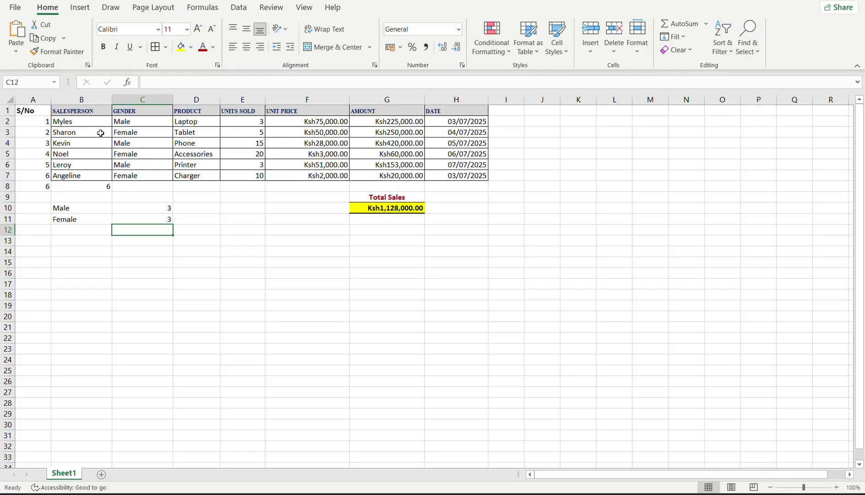
Add a new sheet with headers First Name in A1 and Last Name in B1.
click(101, 475)
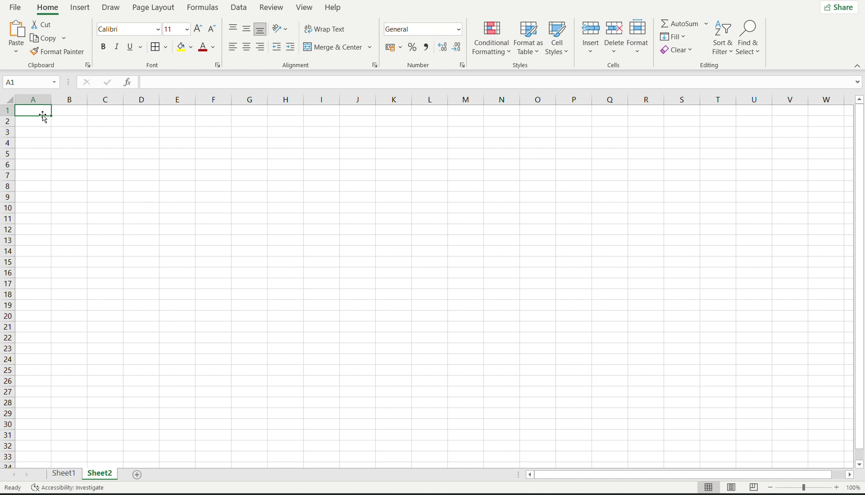
text(Full )
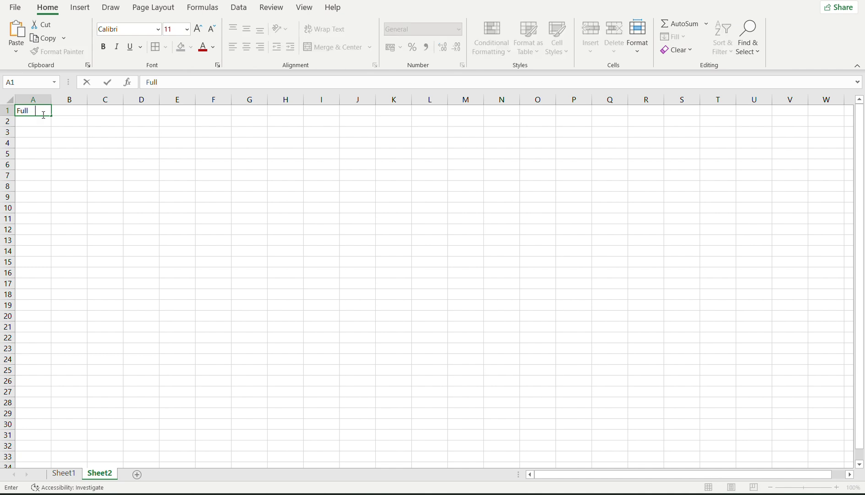
text(Name)
key(BackSpace)
key(BackSpace)
key(BackSpace)
text(ame)
key(BackSpace)
key(BackSpace)
key(BackSpace)
key(BackSpace)
key(BackSpace)
key(BackSpace)
key(BackSpace)
key(BackSpace)
text(irst Name)
key(Tab)
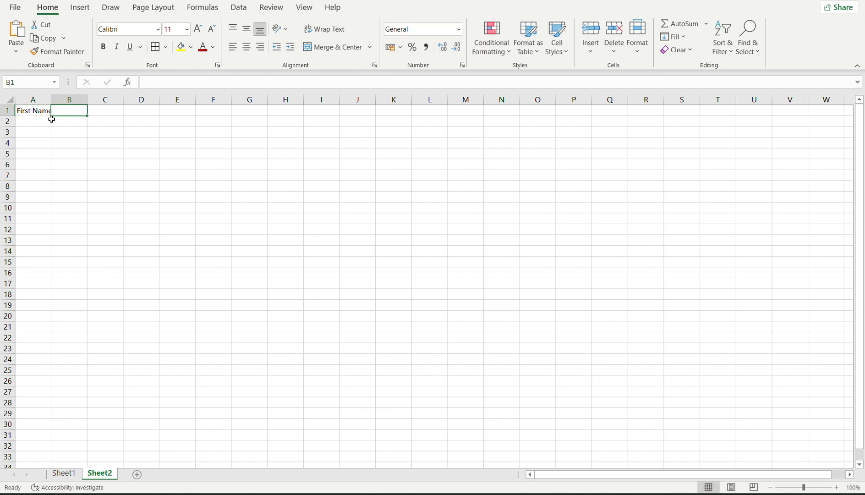
text(Last)
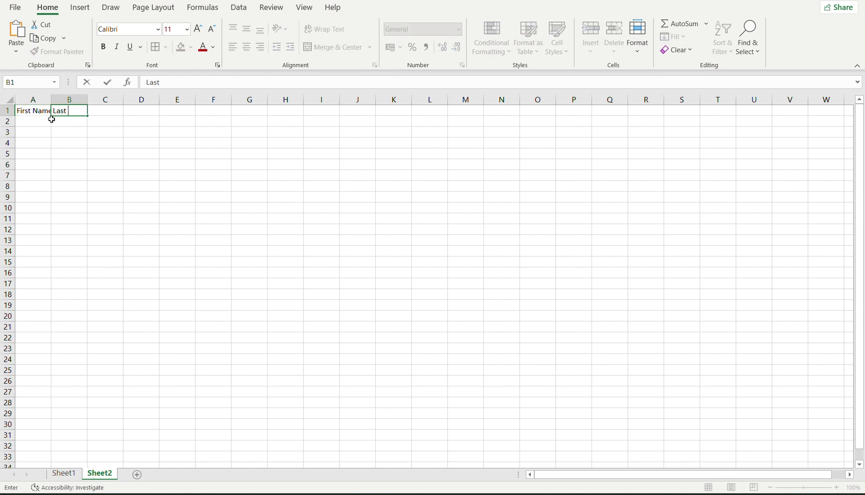
key(Tab)
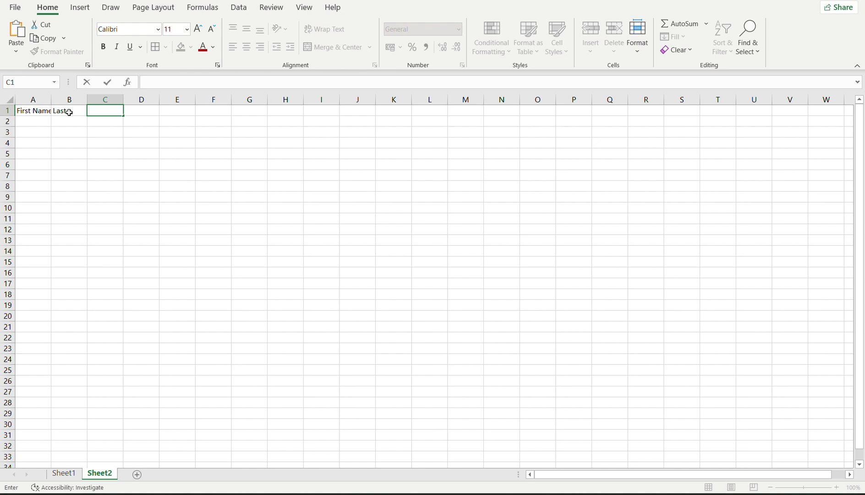
double_click(75, 110)
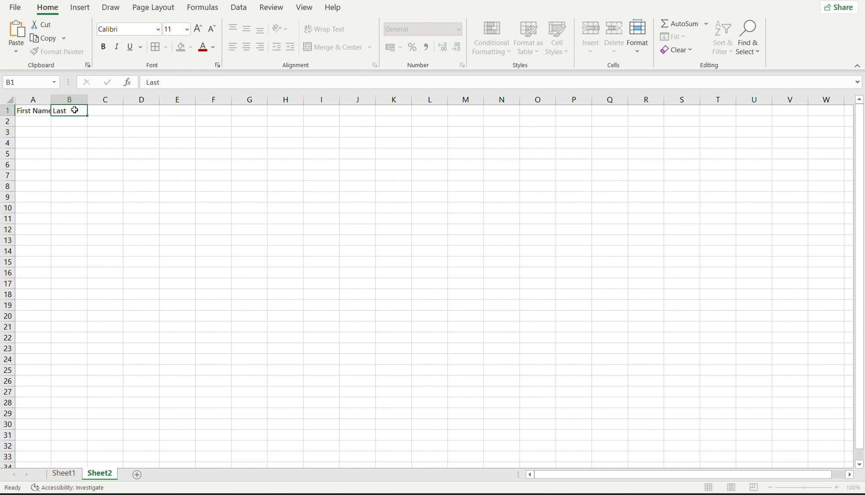
text(Name\)
key(BackSpace)
click(38, 125)
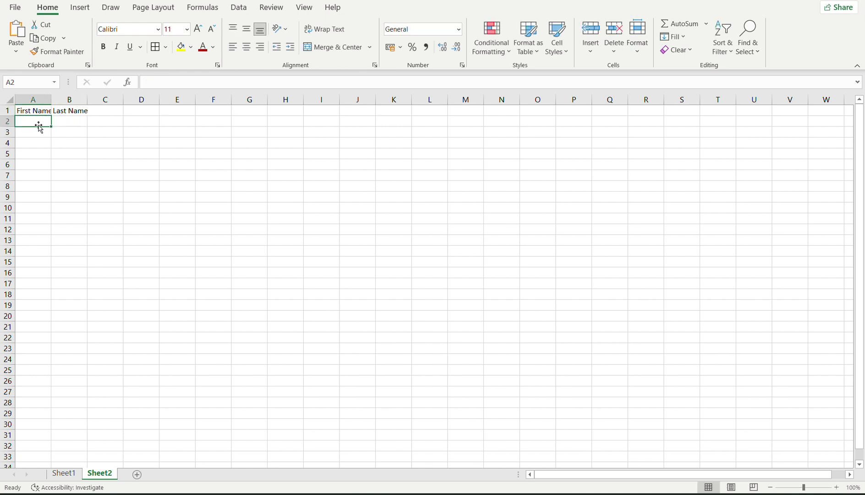
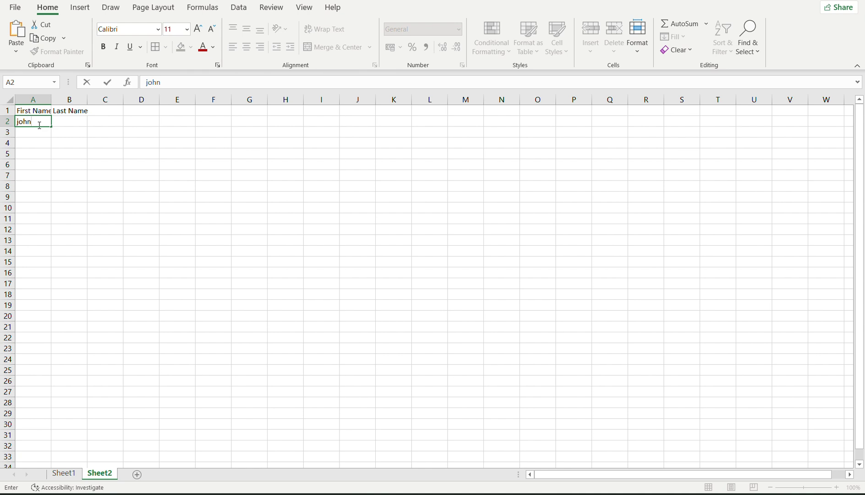
key(Tab)
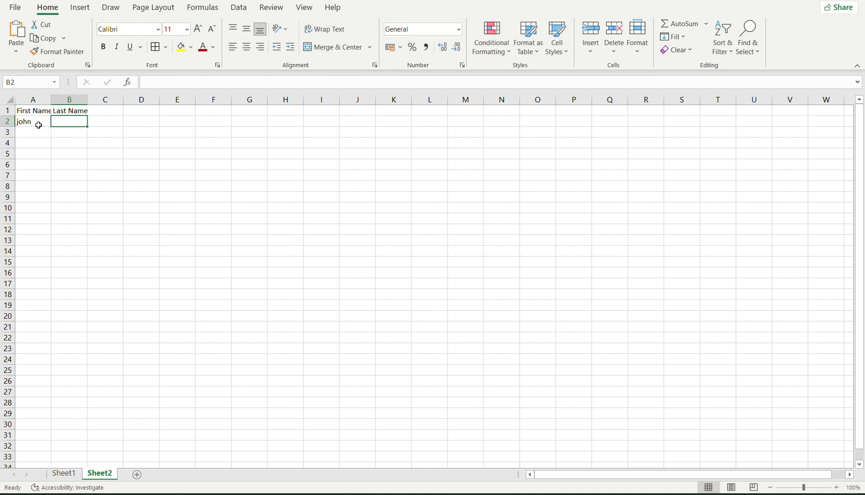
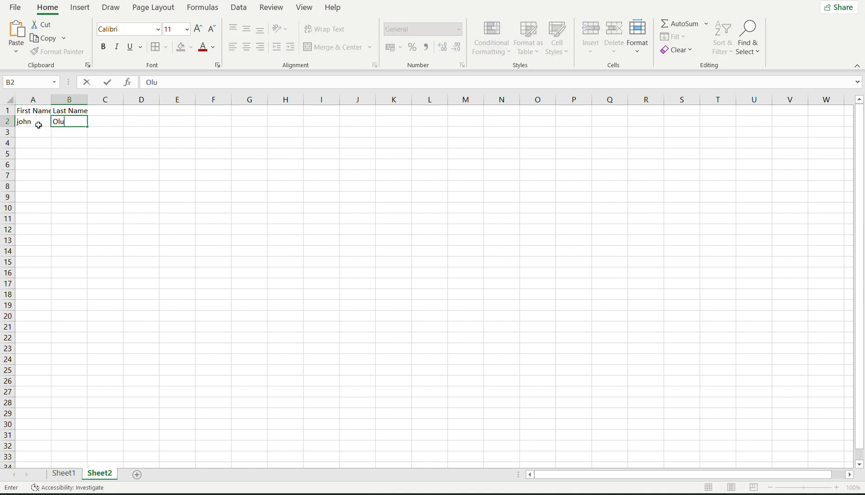
click(40, 128)
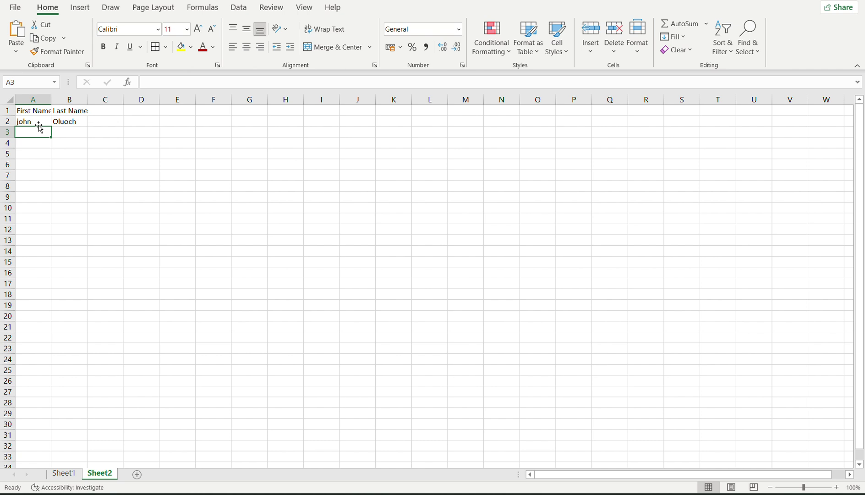
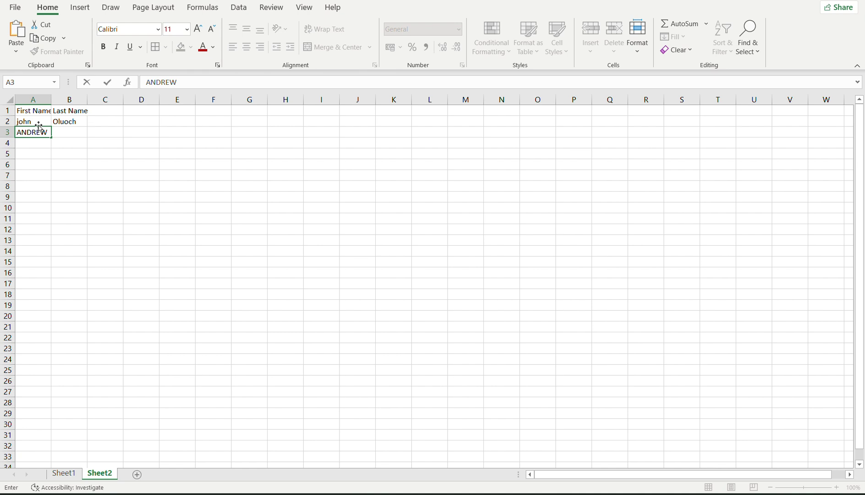
key(Tab)
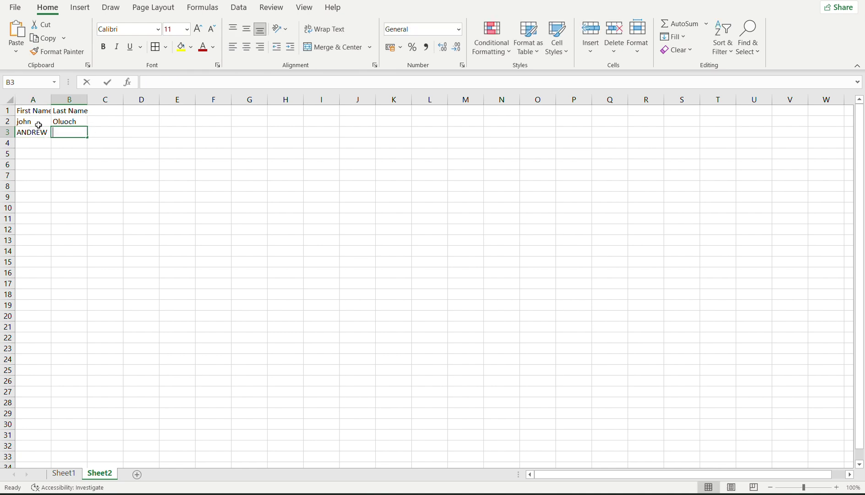
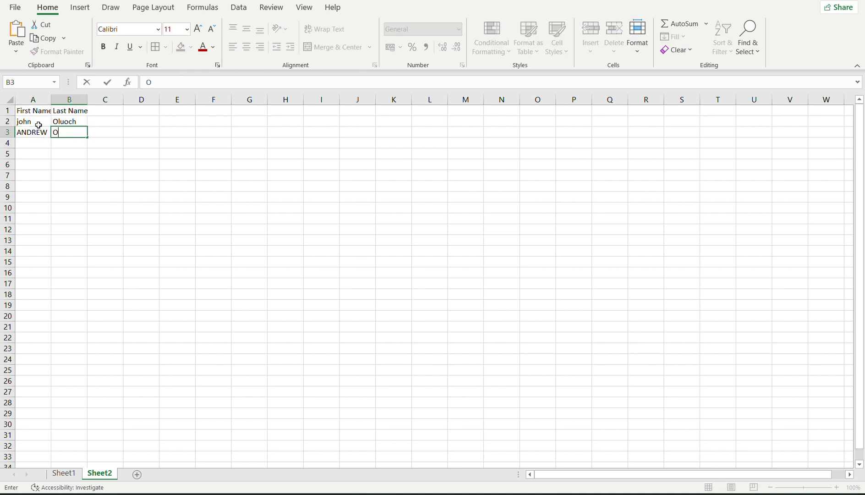
click(31, 144)
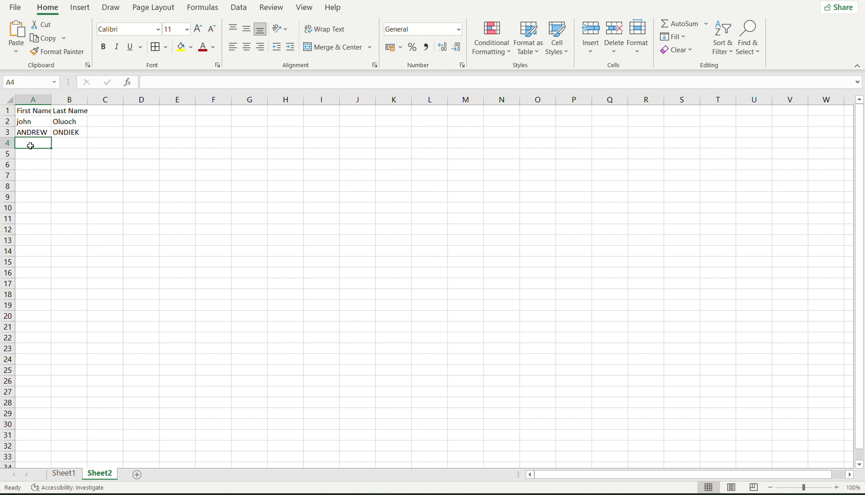
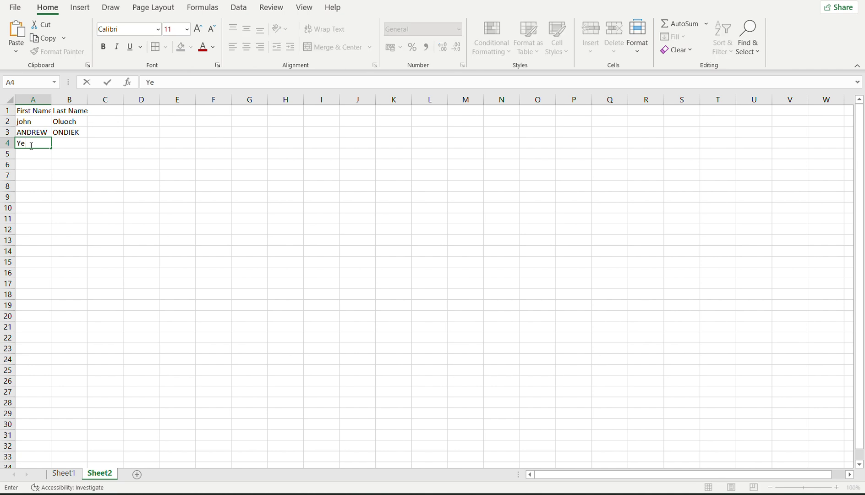
key(Tab)
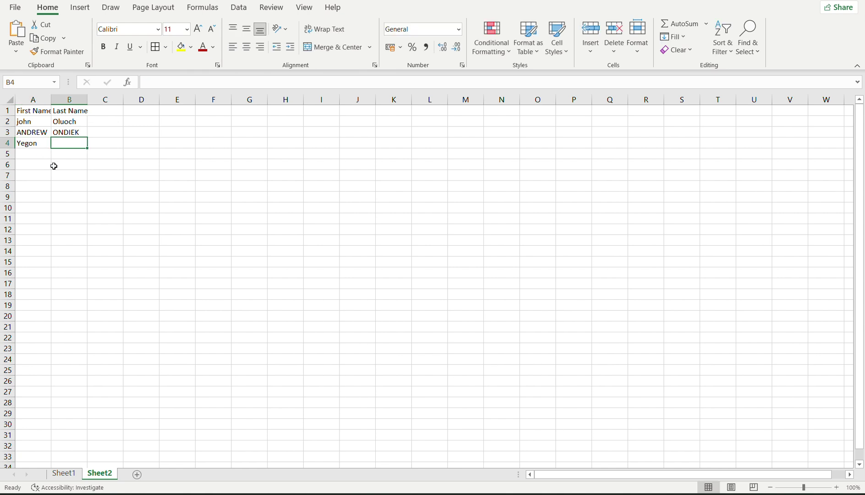
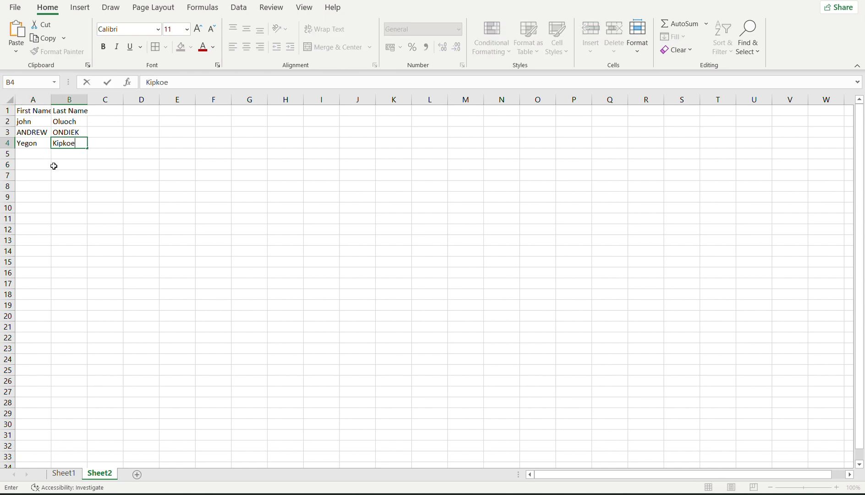
key(Return)
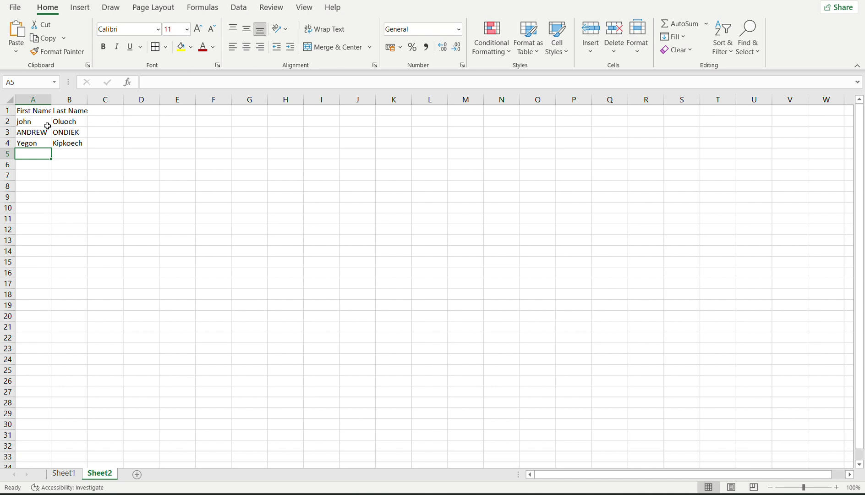
Copy the name rows A2:B4 and paste them into rows 5–7 and 8–10.
click(95, 123)
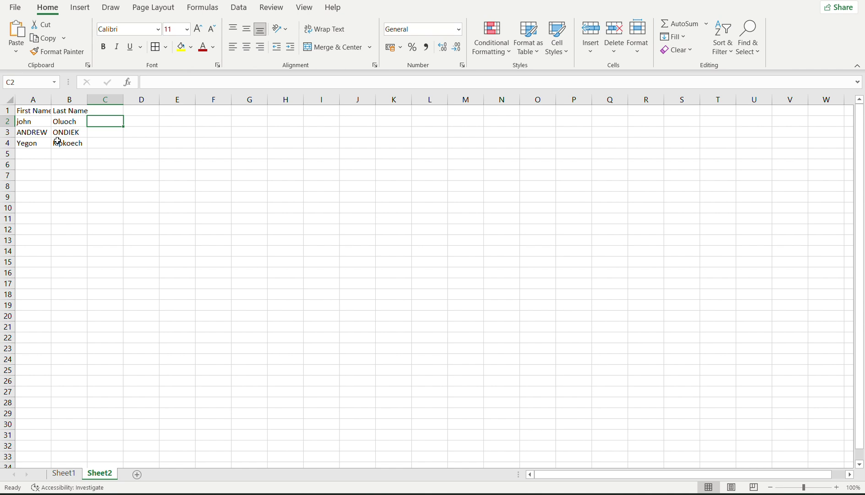
click(42, 142)
click(64, 142)
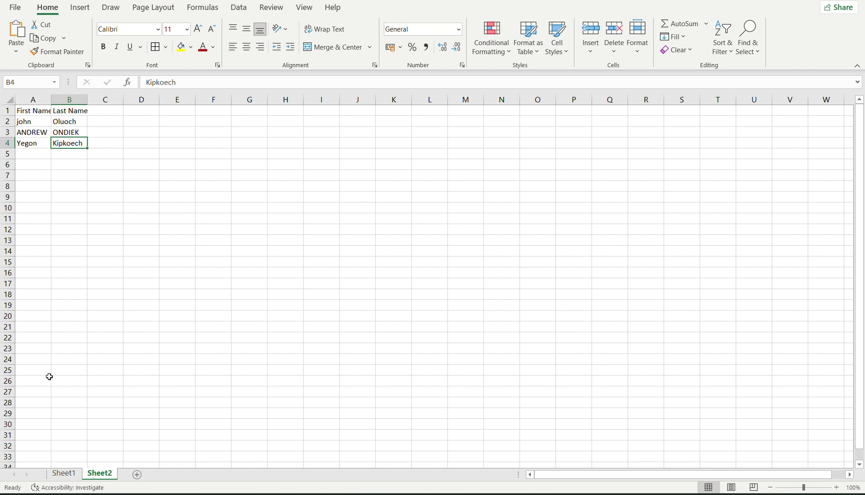
drag(23, 123, 67, 416)
key(ctrl+c)
key(ctrl+v)
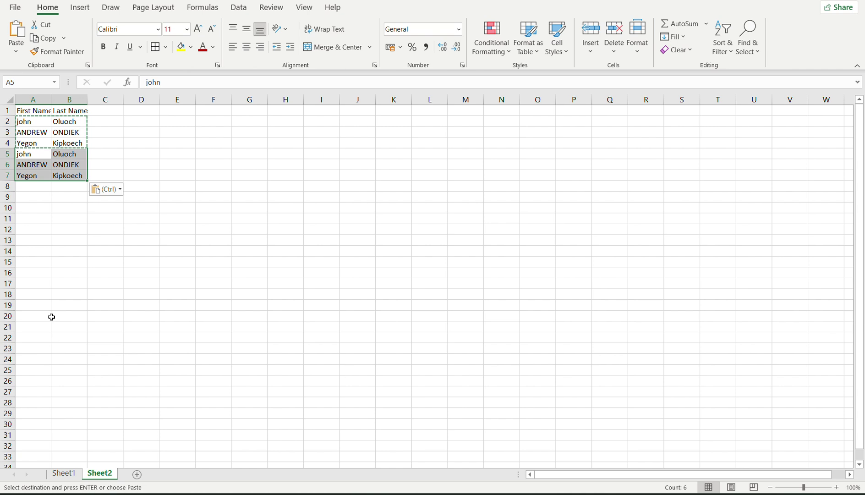
drag(33, 187, 83, 312)
key(ctrl+v)
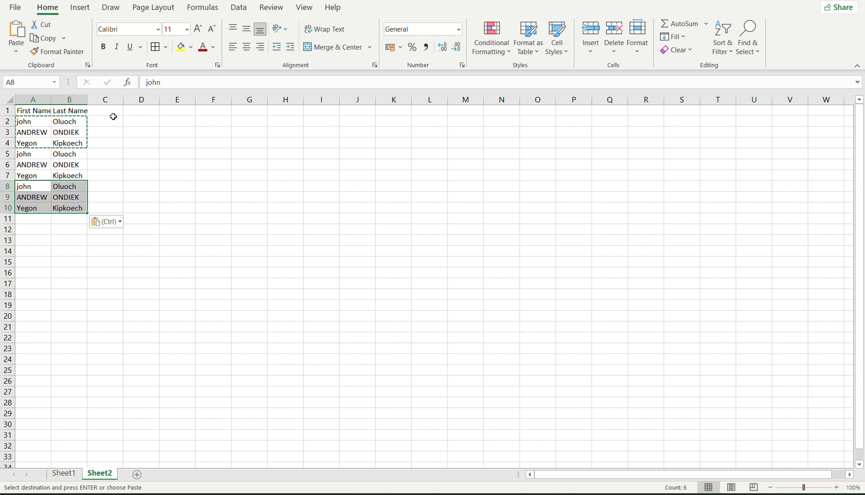
click(114, 120)
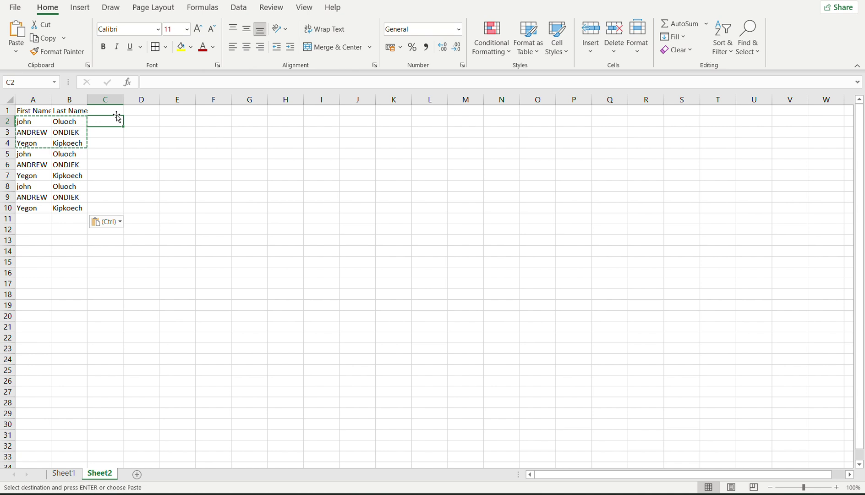
Enter =PROPER(A2) in C2 and fill it down to C10, giving John, Andrew, Yegon.
text(=p)
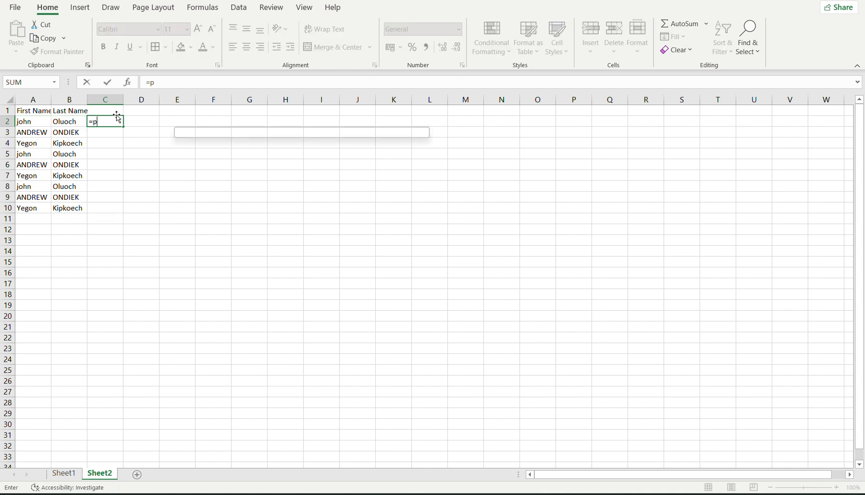
text(rop)
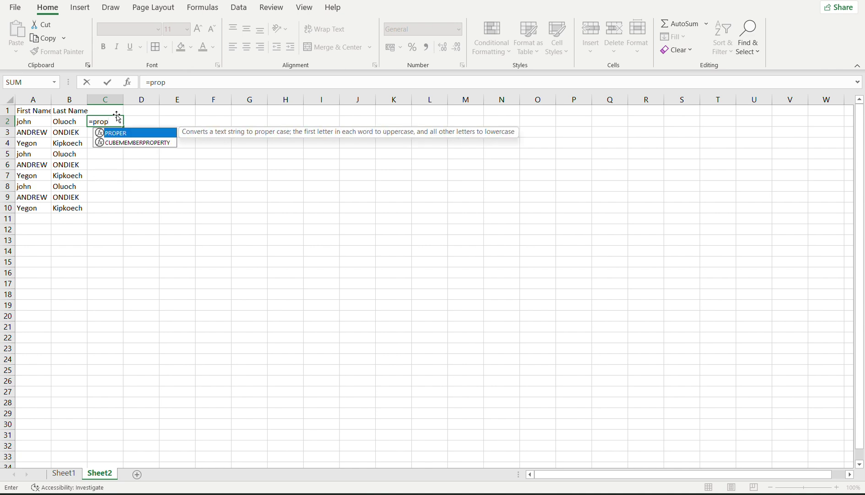
text(er()
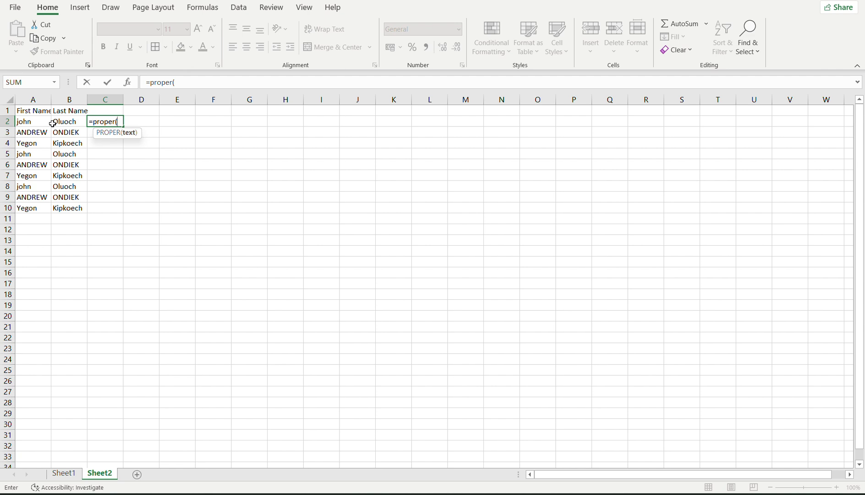
click(33, 121)
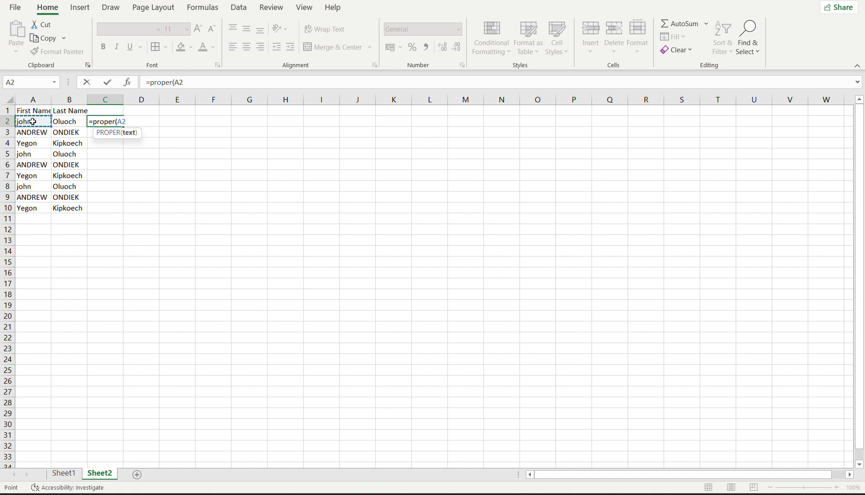
text())
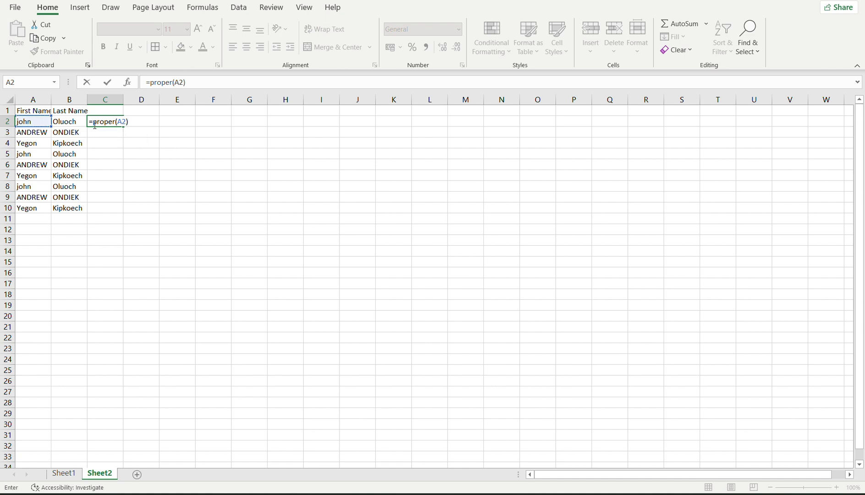
key(Return)
click(96, 121)
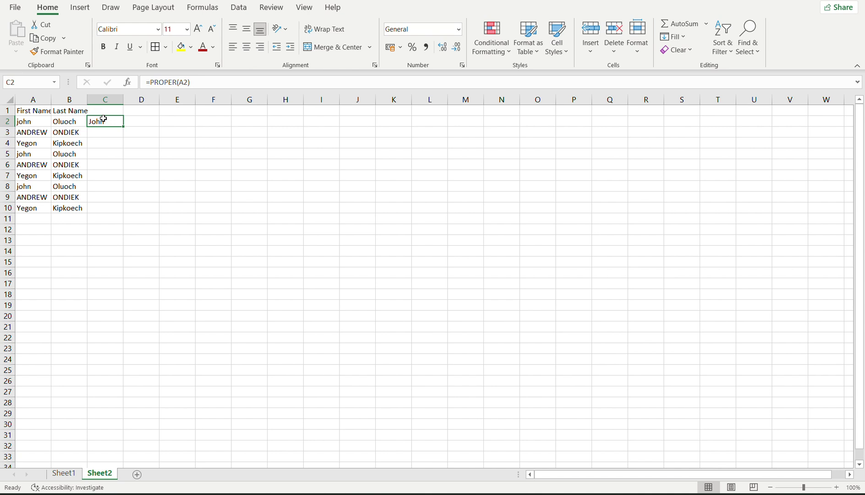
drag(123, 127, 129, 215)
click(169, 186)
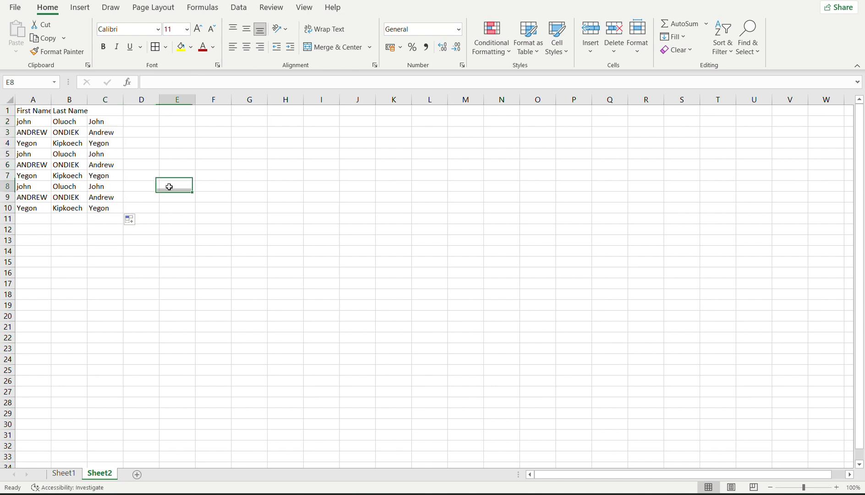
click(99, 175)
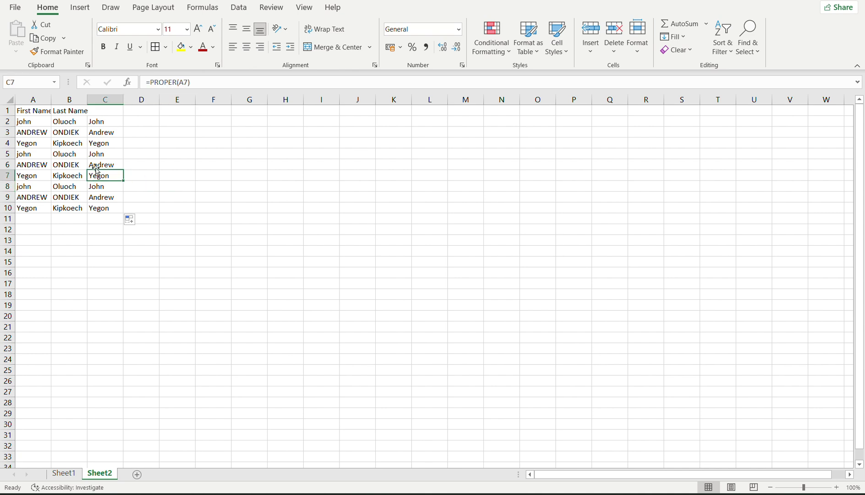
click(108, 112)
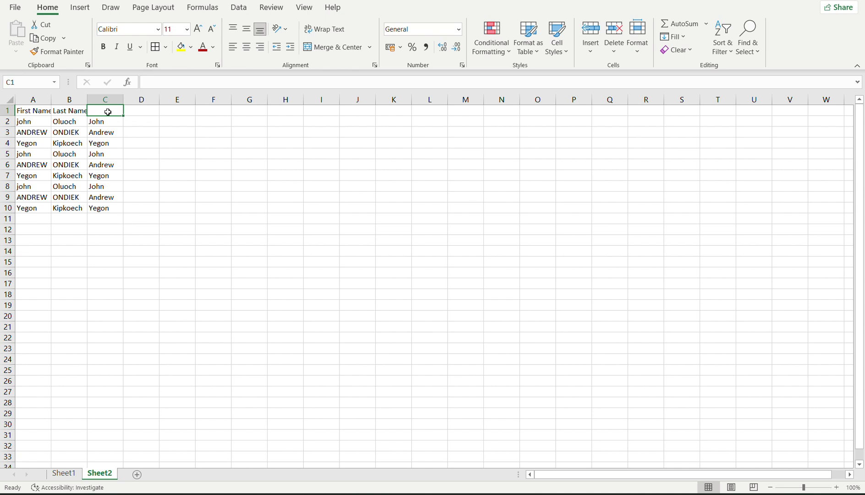
Enter the header 'Updated First Name' in C1 and check the formulas in C9 and C10.
text(Updat)
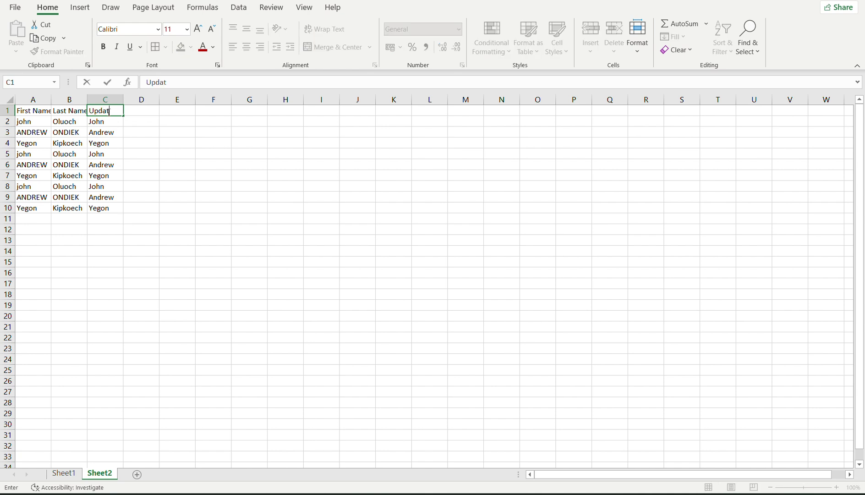
text(ed FIrst Name)
key(Return)
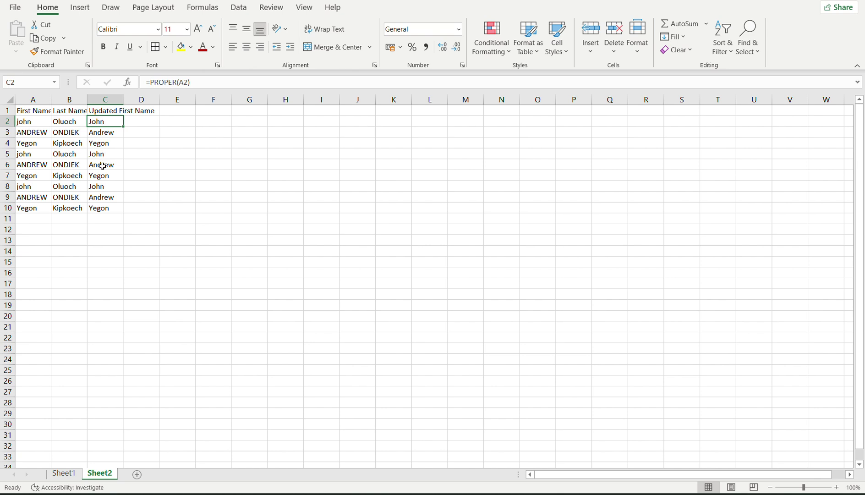
click(97, 197)
click(98, 208)
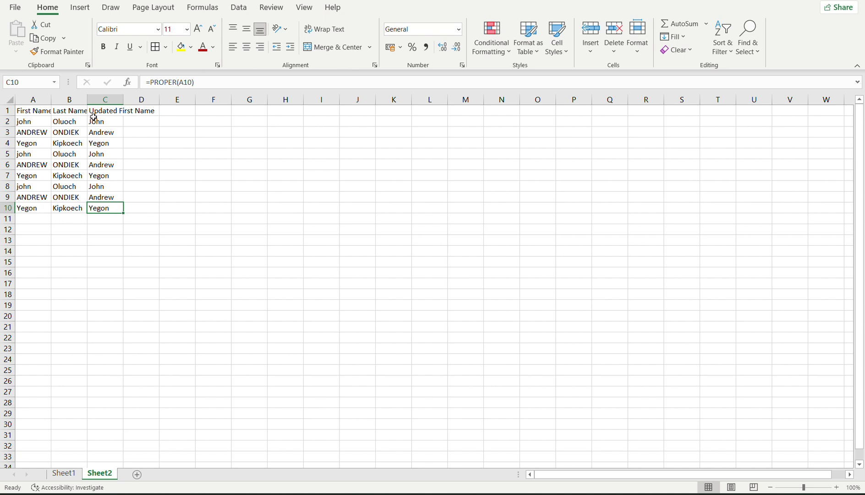
Copy the C1 header to D1 and change it to 'Updated Last Name'.
click(102, 111)
key(ctrl+c)
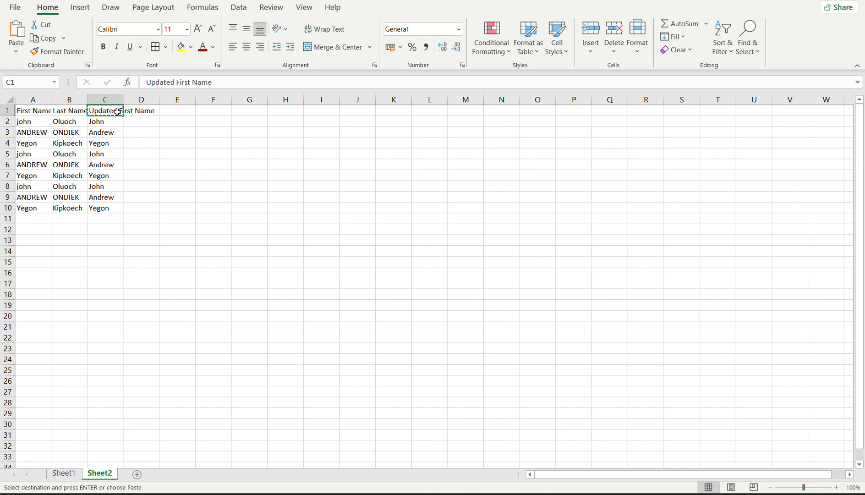
click(137, 112)
key(ctrl+v)
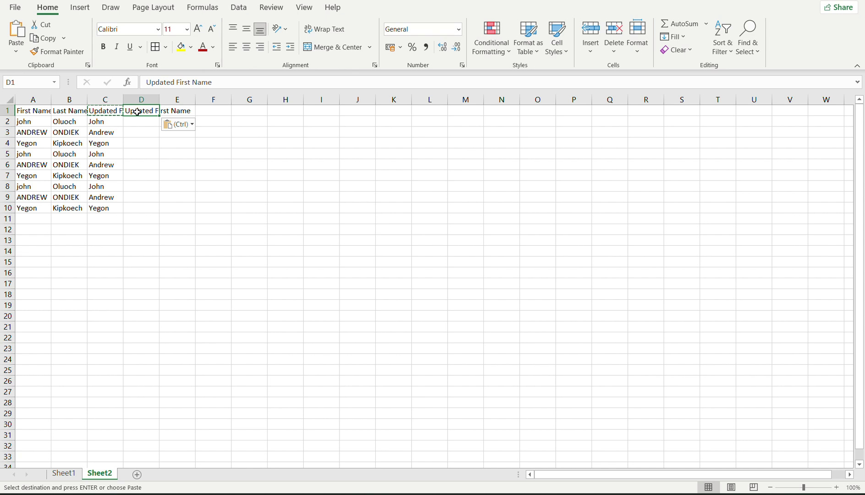
double_click(140, 111)
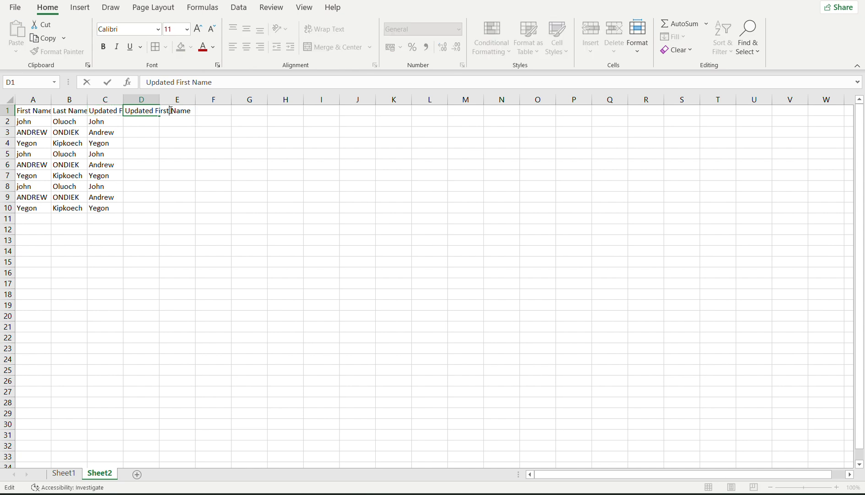
key(BackSpace)
key(BackSpace)
key(BackSpace)
key(BackSpace)
key(BackSpace)
text(Last)
key(Return)
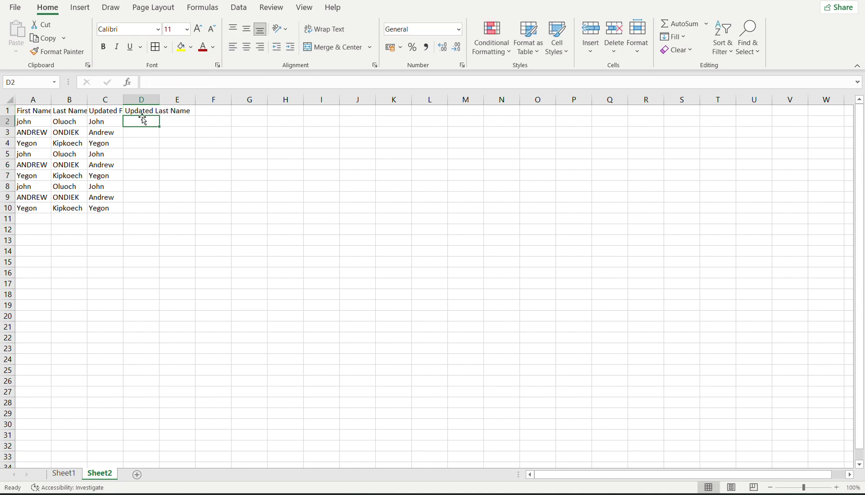
Fill C2's PROPER formula right into D2 and compare it with B2.
click(110, 122)
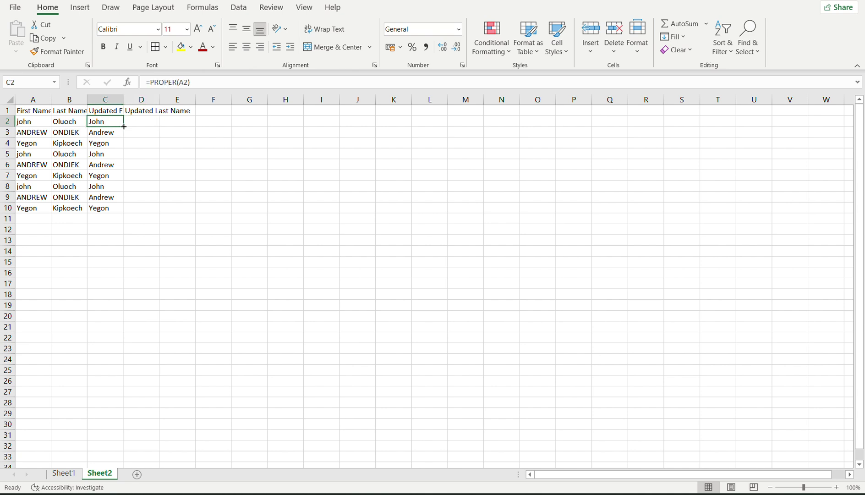
drag(124, 127, 123, 126)
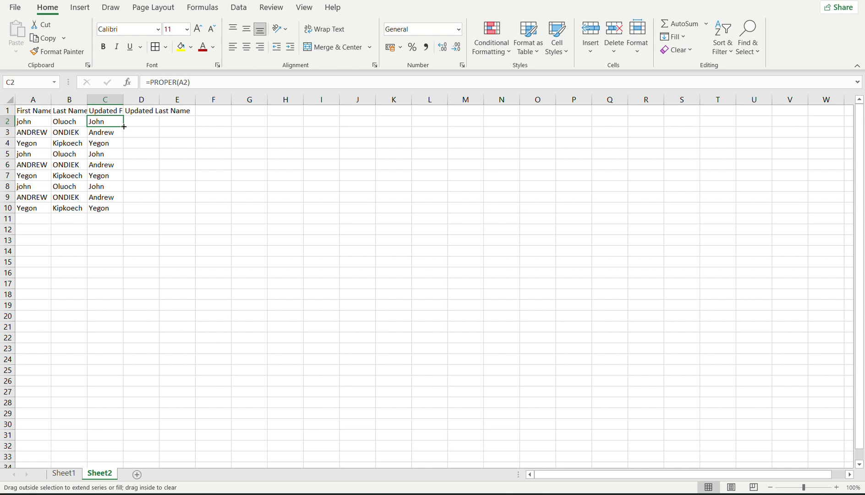
drag(124, 126, 153, 126)
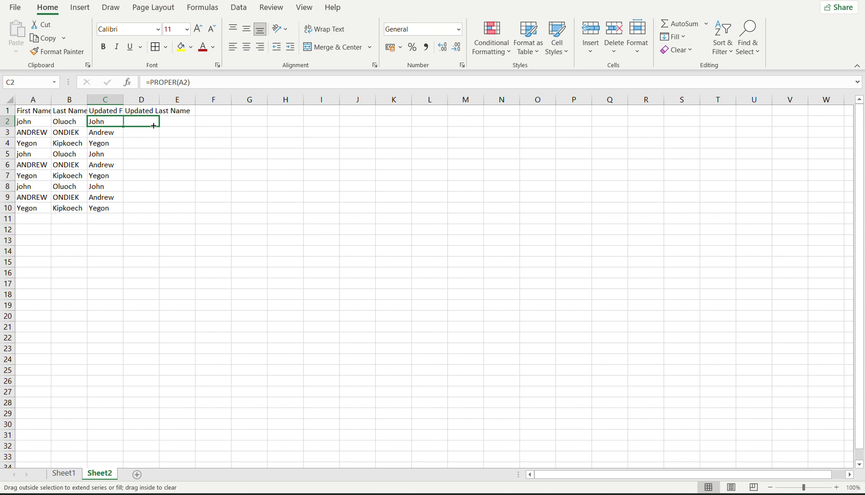
drag(154, 125, 153, 126)
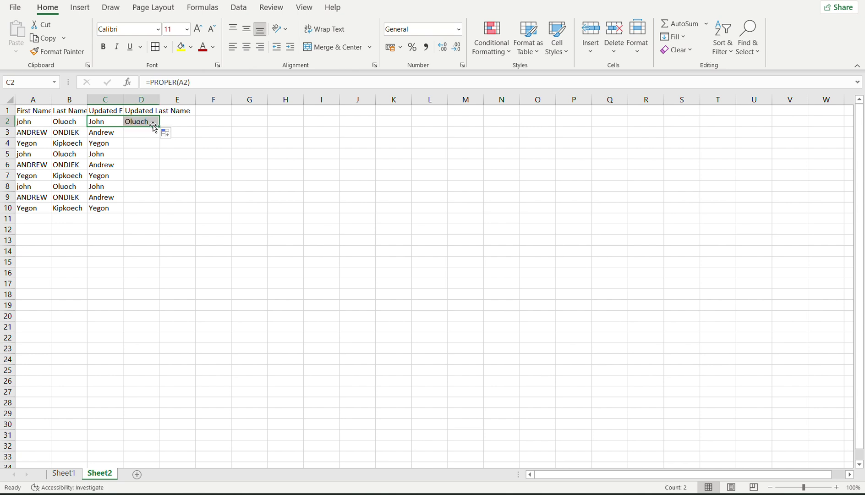
click(144, 123)
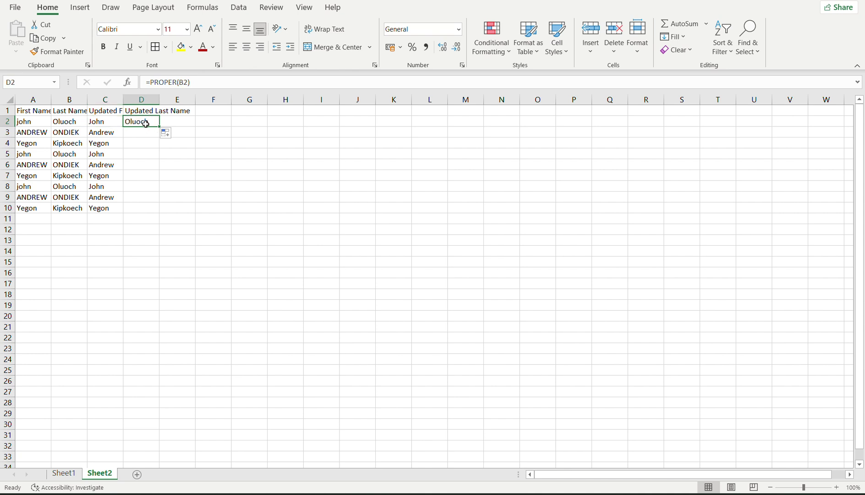
click(64, 125)
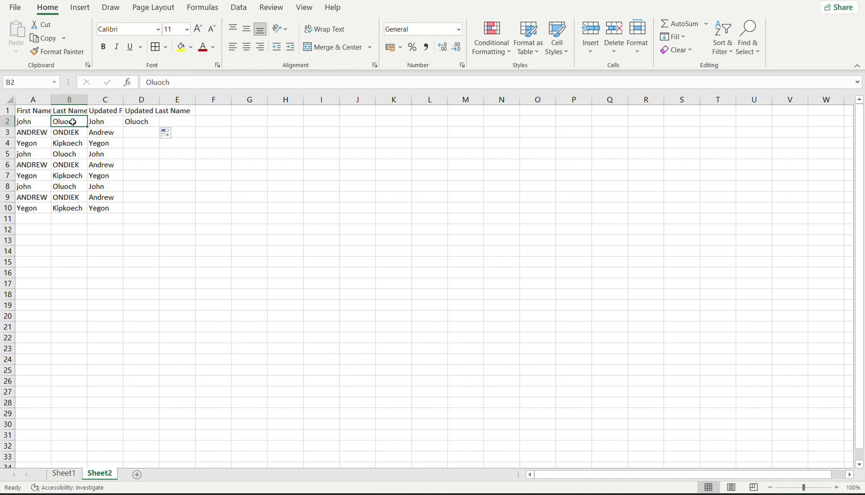
click(129, 123)
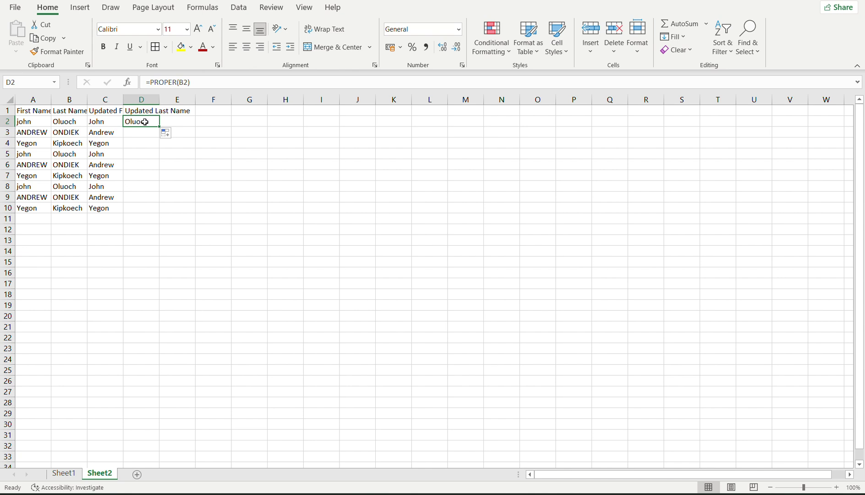
Re-enter =PROPER(B2) as the formula in D2.
double_click(145, 122)
key(Escape)
text(=)
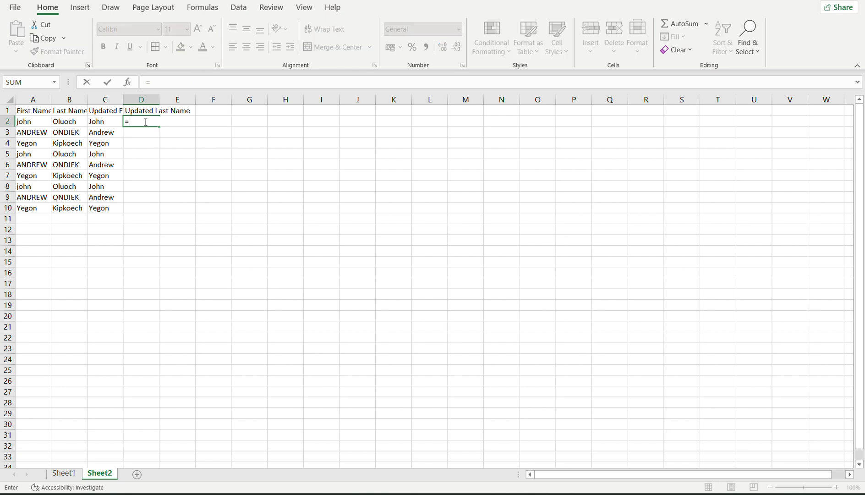
text(proper)
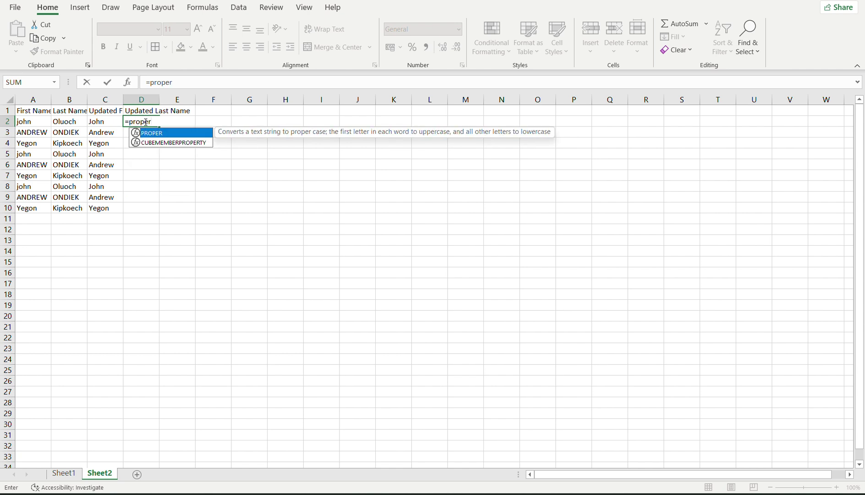
double_click(138, 133)
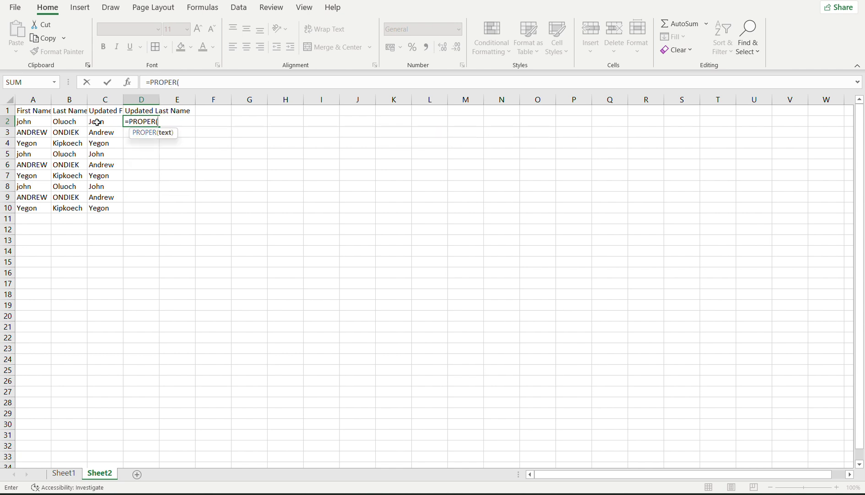
click(69, 122)
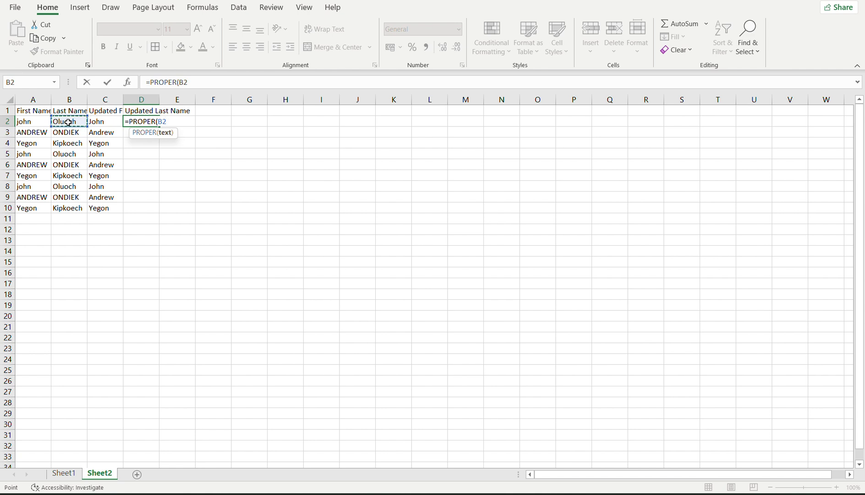
text())
key(Return)
Fill D2 down to D10 and widen column D to fit its header.
click(135, 123)
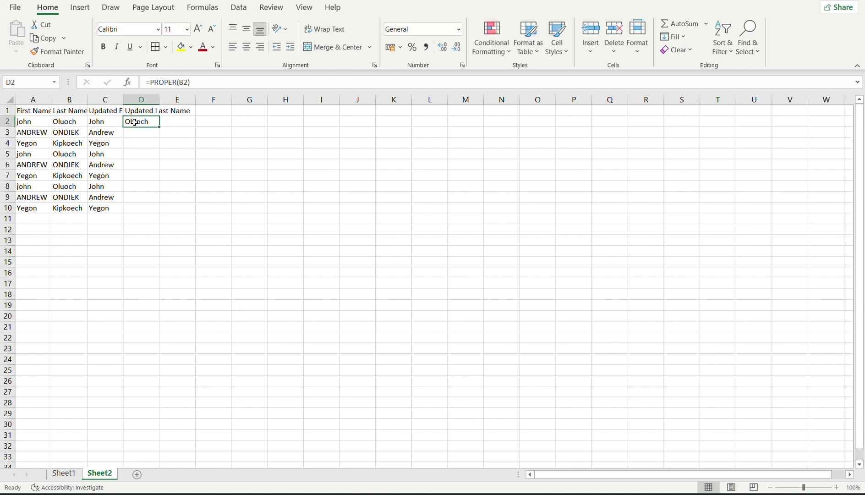
drag(156, 123, 158, 214)
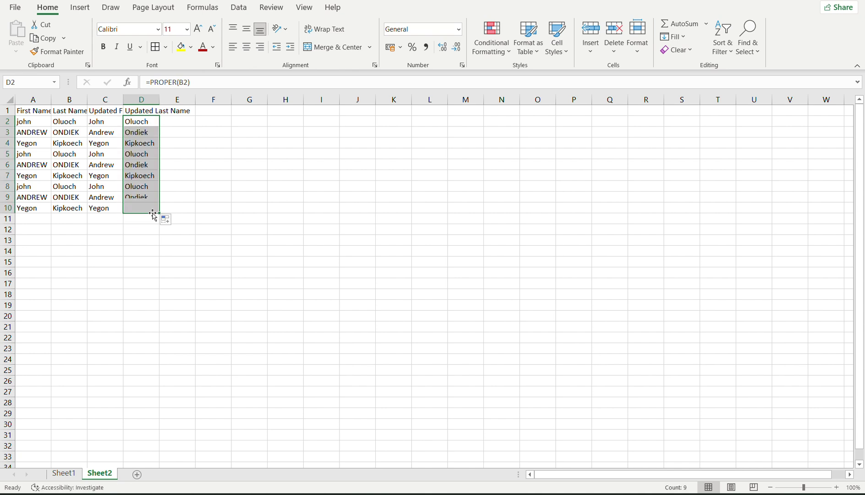
click(224, 206)
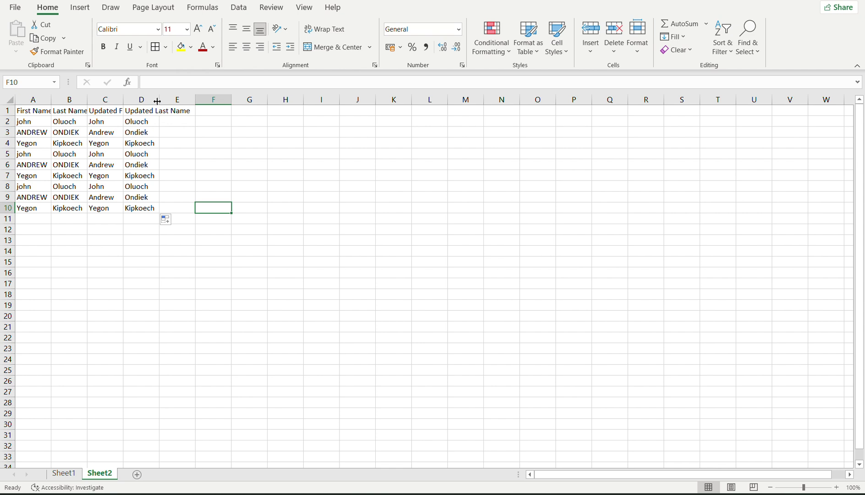
drag(157, 101, 194, 102)
click(206, 108)
Enter the header 'Full Name' in E1 and review the C2 and D2 formulas.
double_click(207, 108)
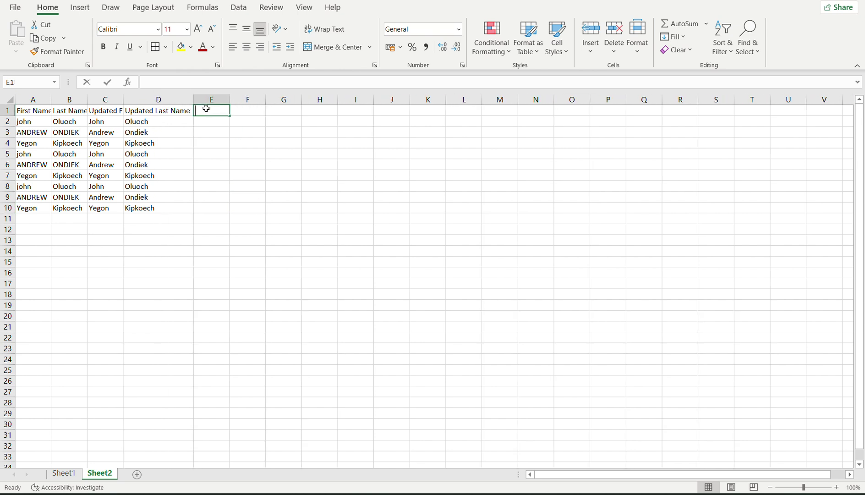
text(Full AN)
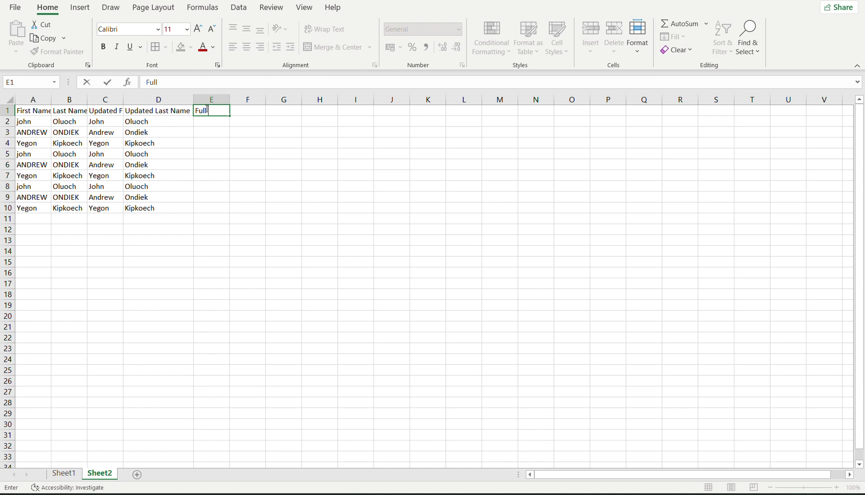
key(BackSpace)
key(BackSpace)
text(Name)
click(206, 122)
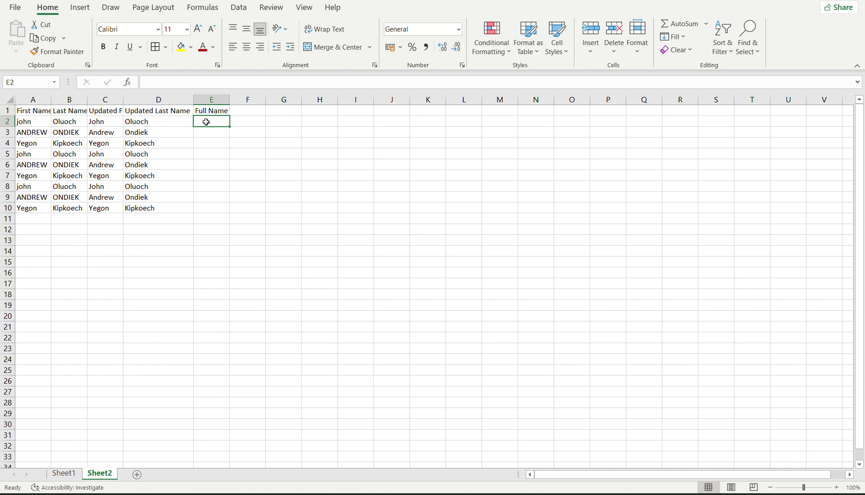
click(97, 121)
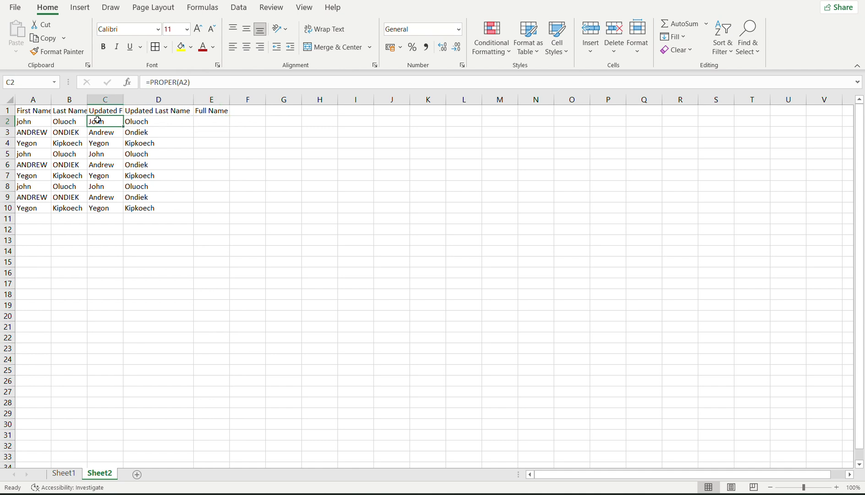
click(135, 122)
click(209, 122)
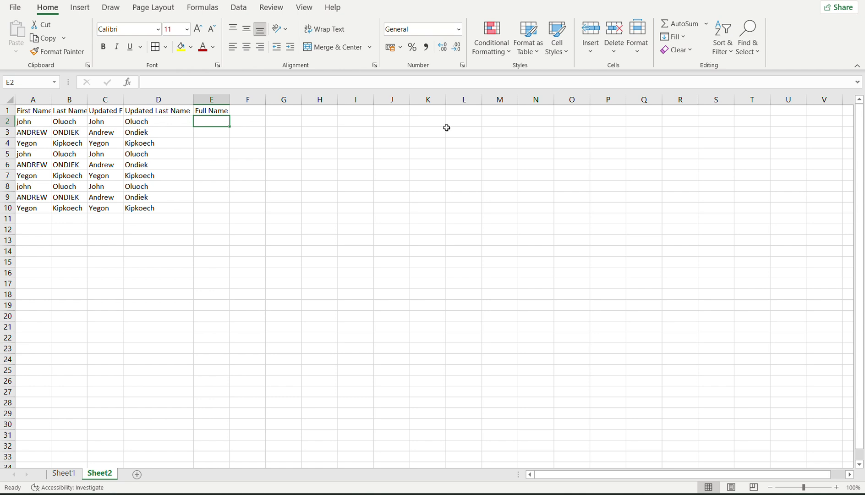
Type the notes Proper(), Lower() and Upper() into L2, L3 and L4 and review them.
click(467, 124)
text(P)
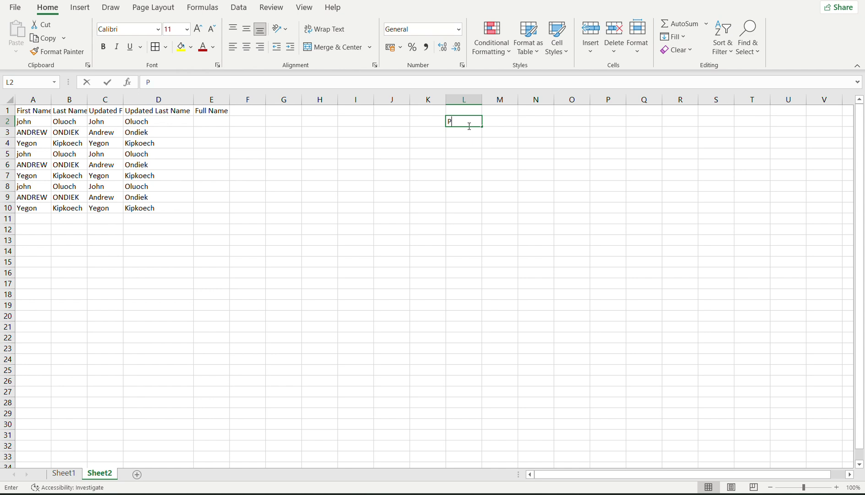
text(roper())
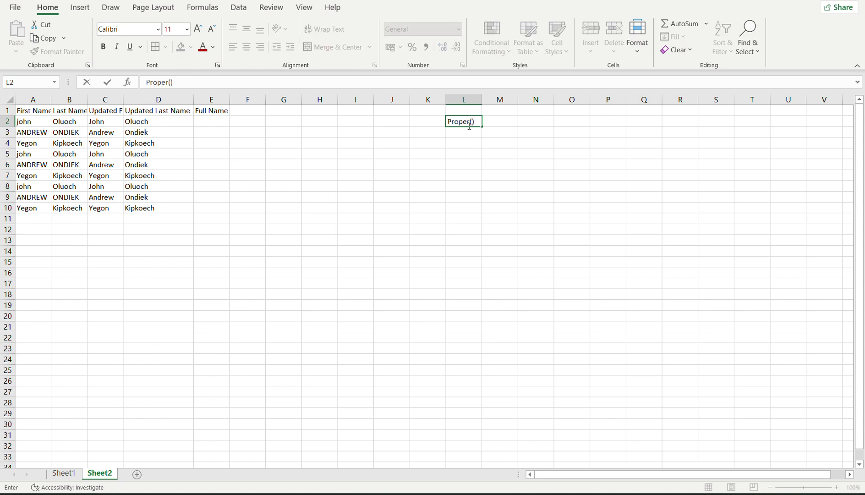
key(Return)
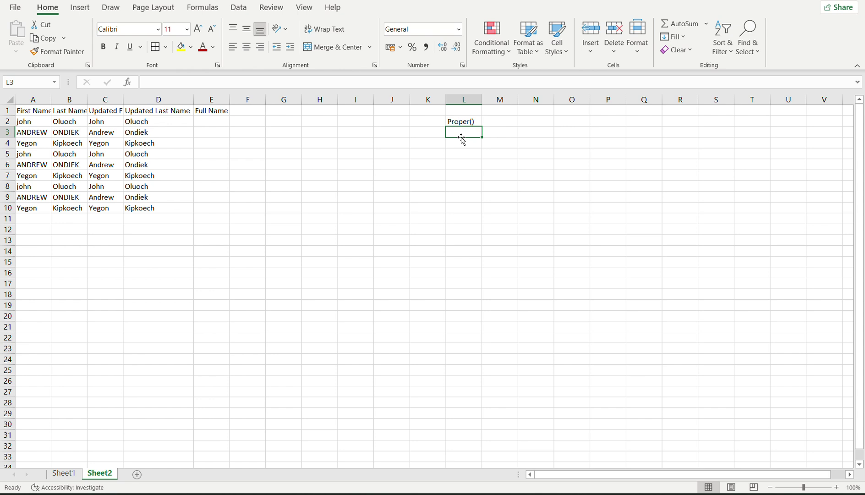
text(Lower)
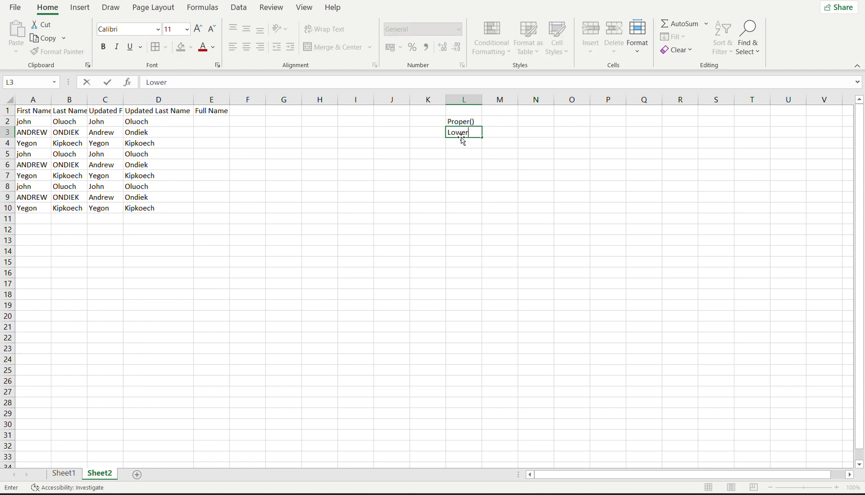
text(())
key(Return)
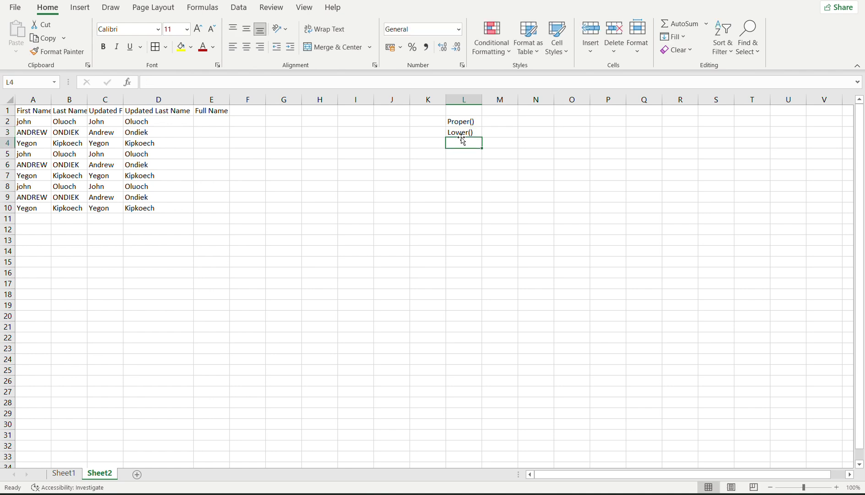
text(Upper)
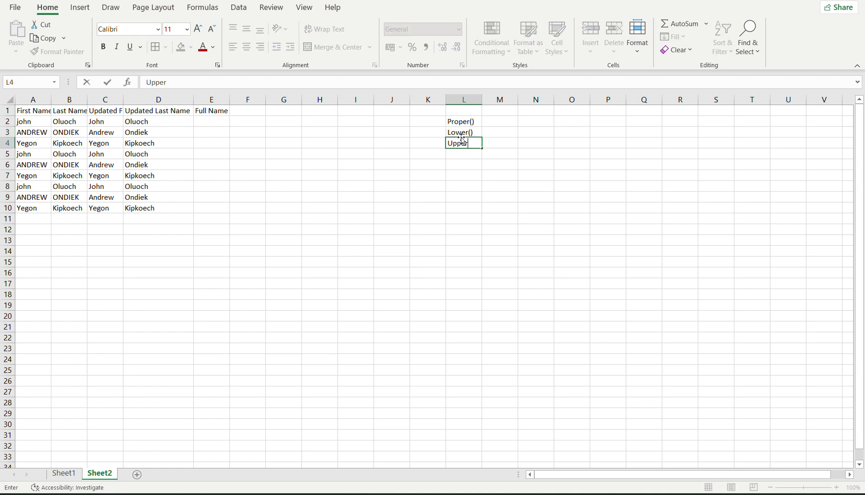
text(())
key(Return)
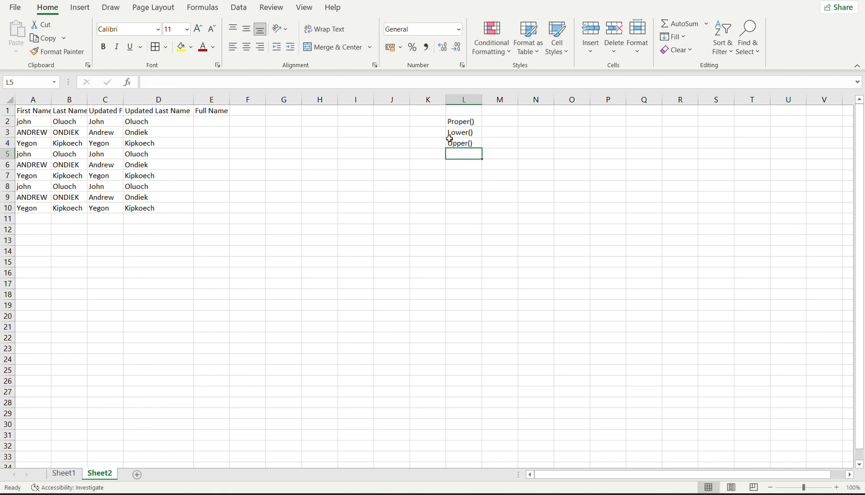
click(455, 146)
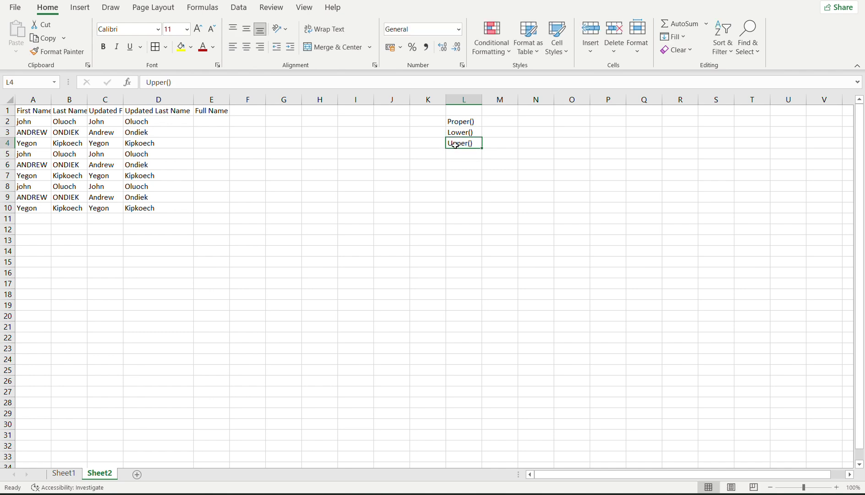
click(468, 132)
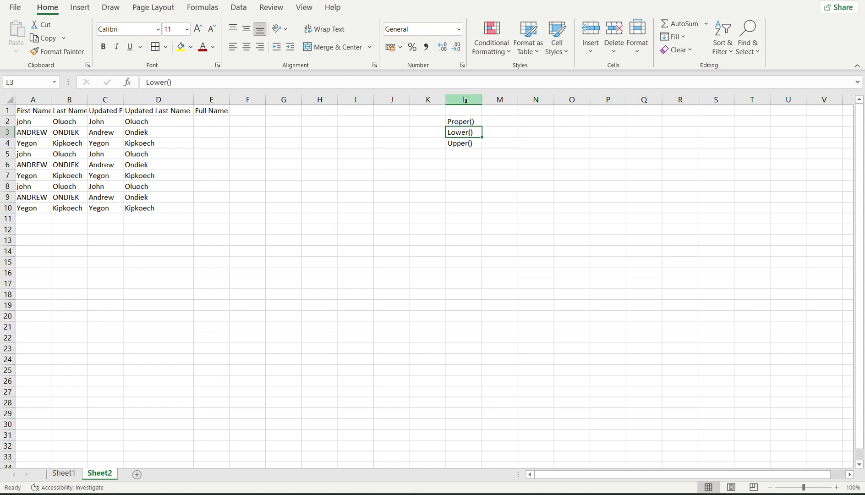
click(454, 122)
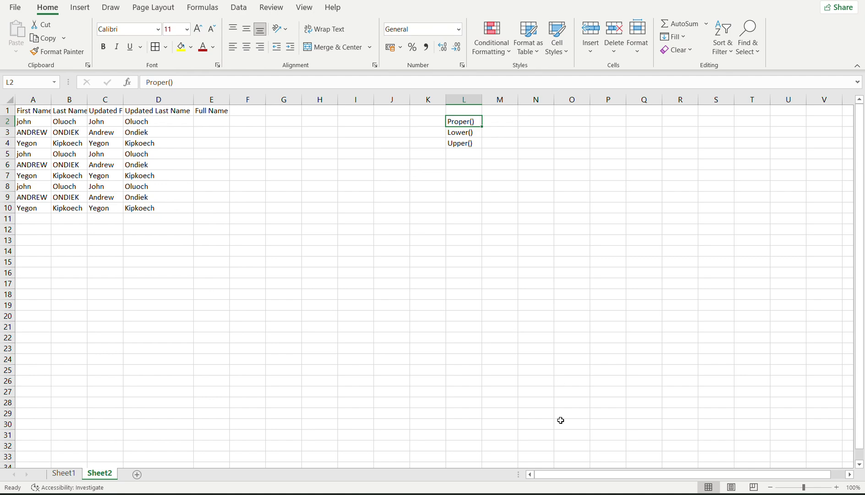
Check the Docs notes and the Meet presentation, then return to the Excel workbook.
mouse_move(621, 493)
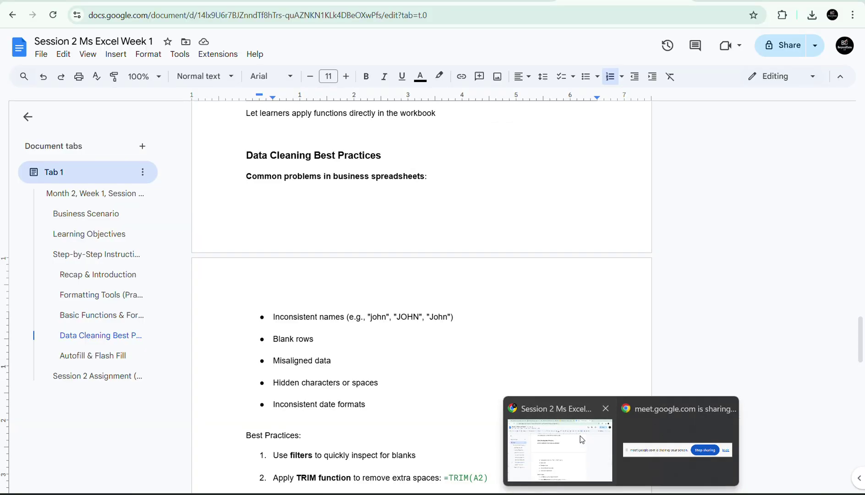
click(560, 446)
key(ctrl+3)
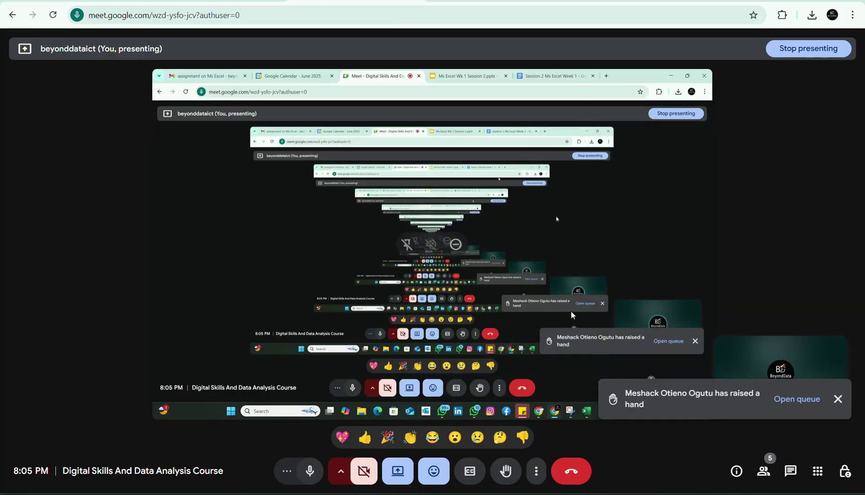
key(alt+Tab)
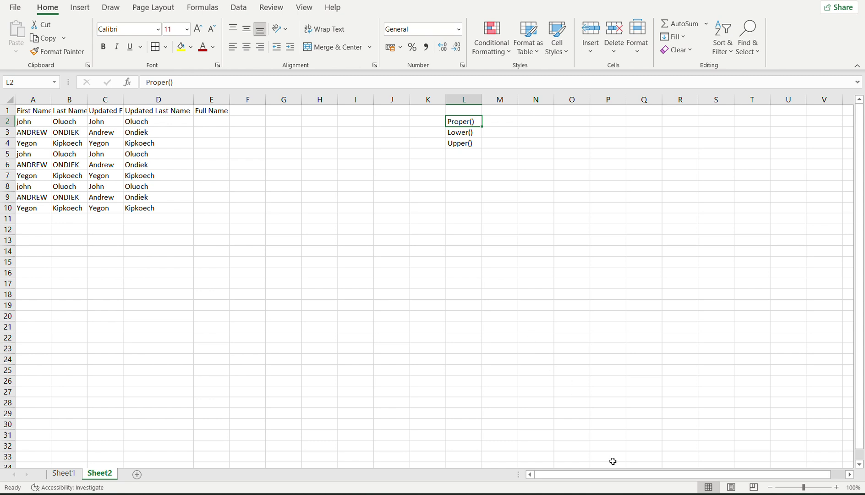
Bring the Google Meet call window back to the front.
mouse_move(621, 494)
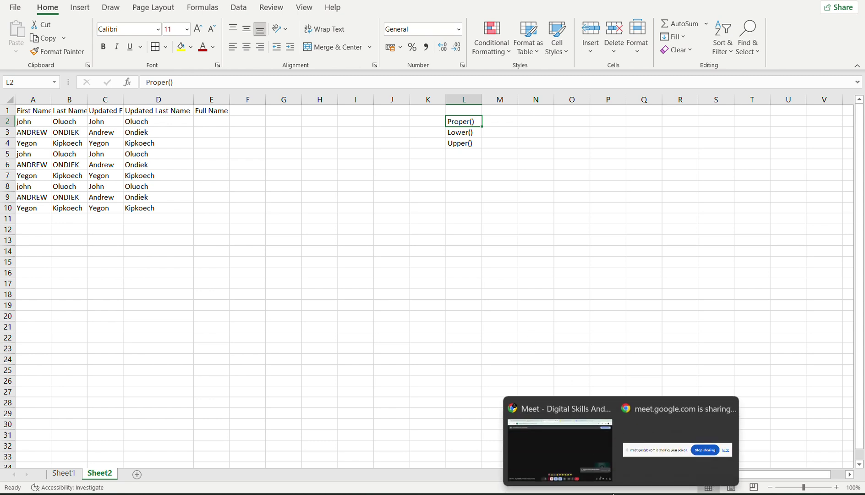
click(574, 454)
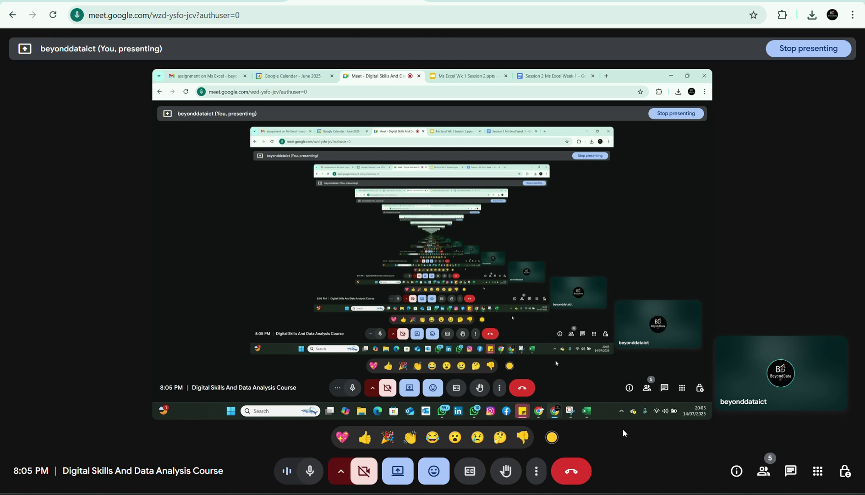
Return from the Meet call to Excel's Sheet2 with the name columns and function notes.
key(alt+Tab)
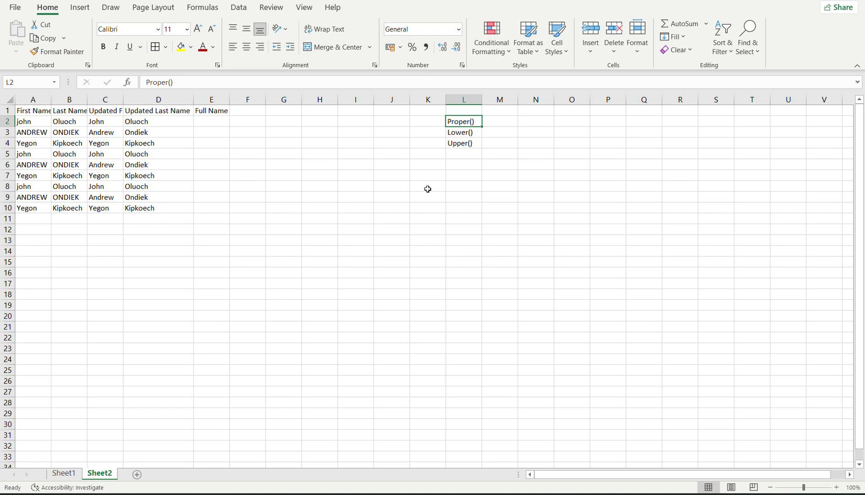
click(456, 143)
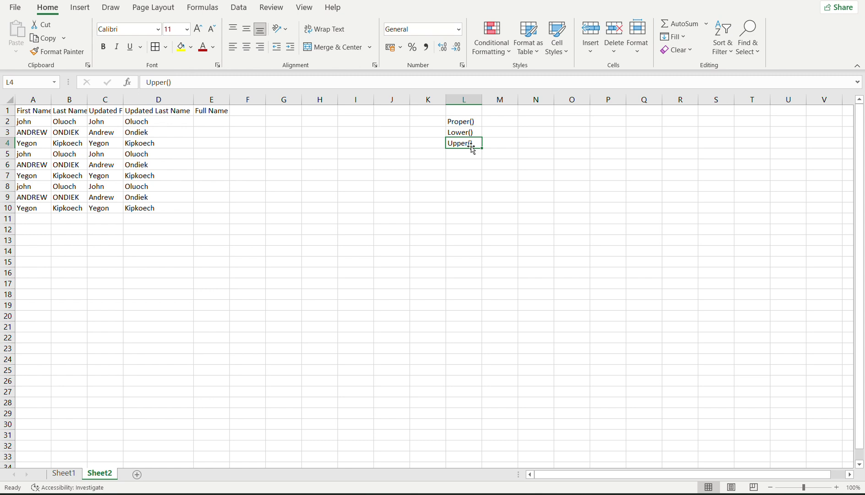
click(441, 164)
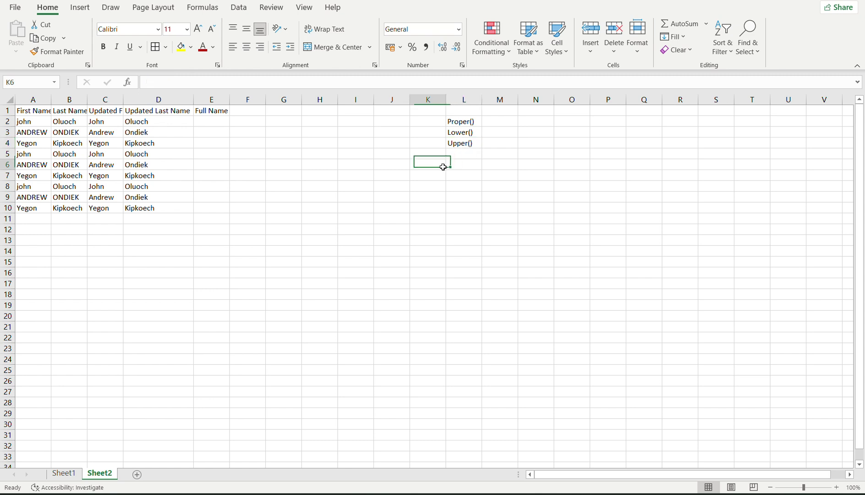
click(463, 145)
click(460, 122)
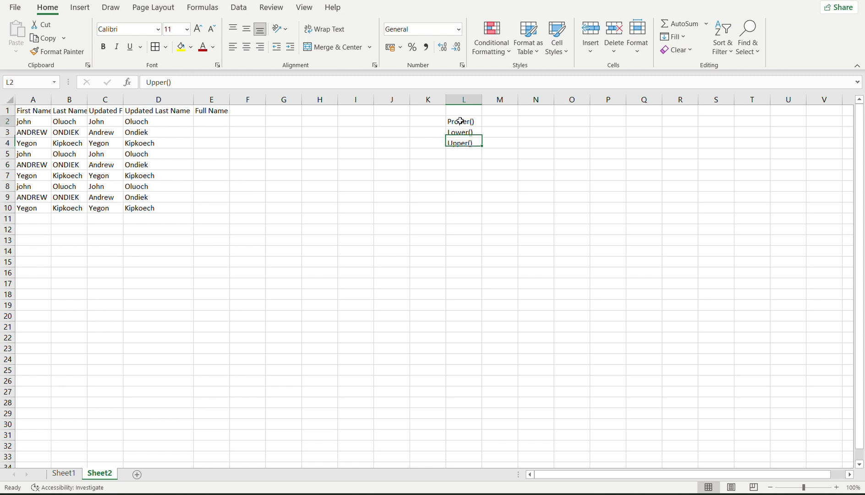
click(460, 131)
click(457, 144)
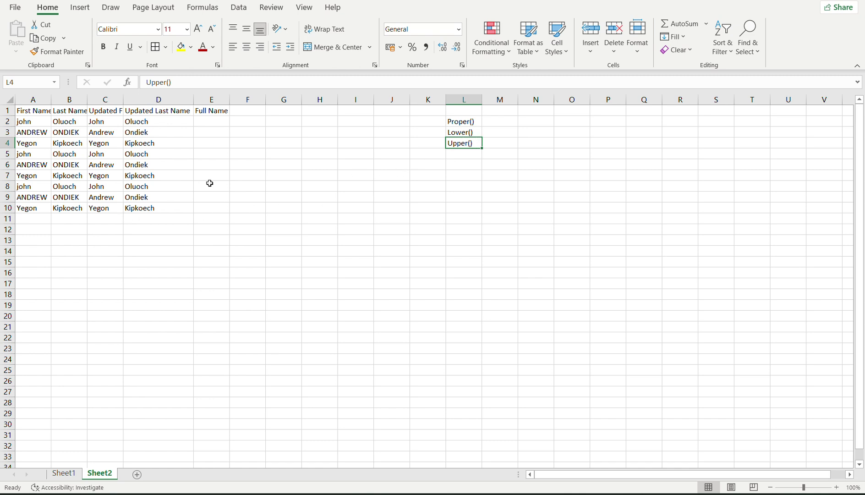
click(209, 210)
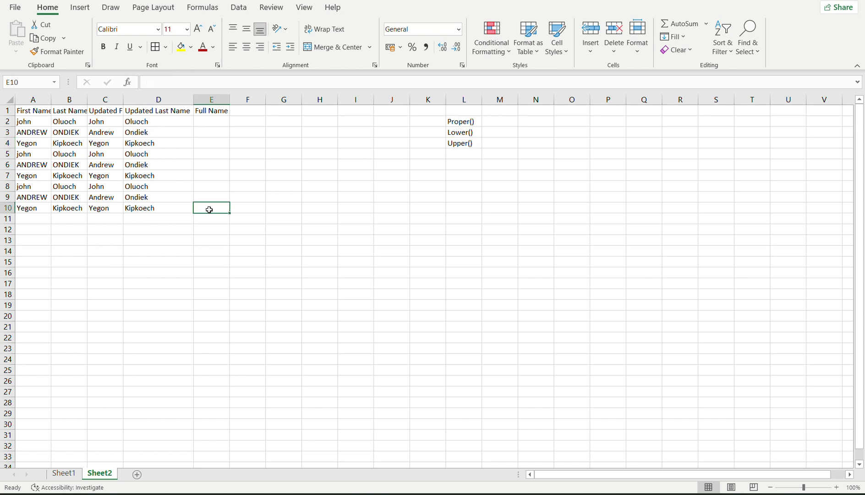
text(=p)
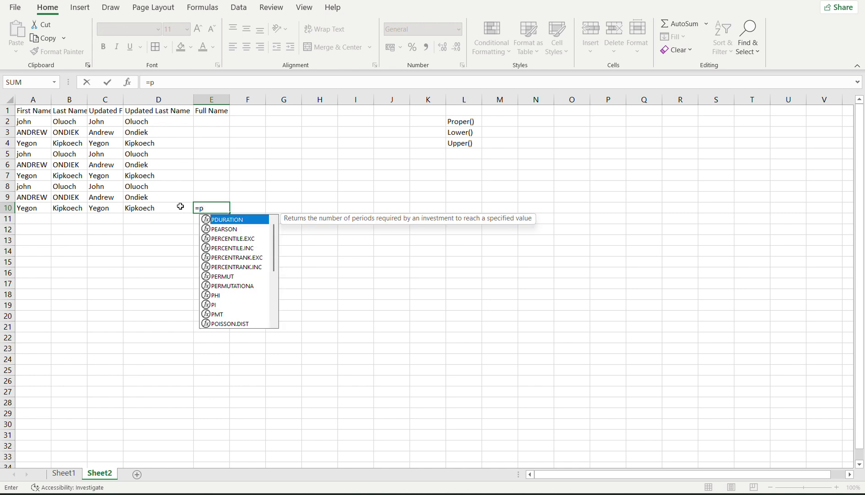
key(BackSpace)
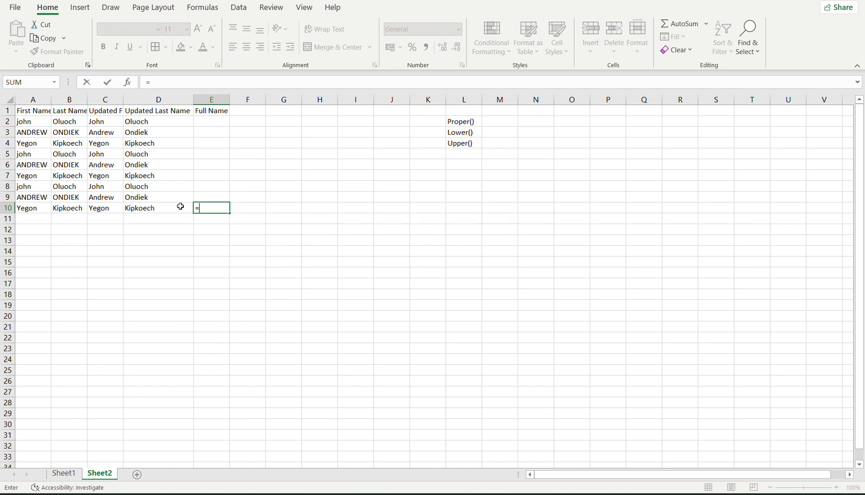
text(upper)
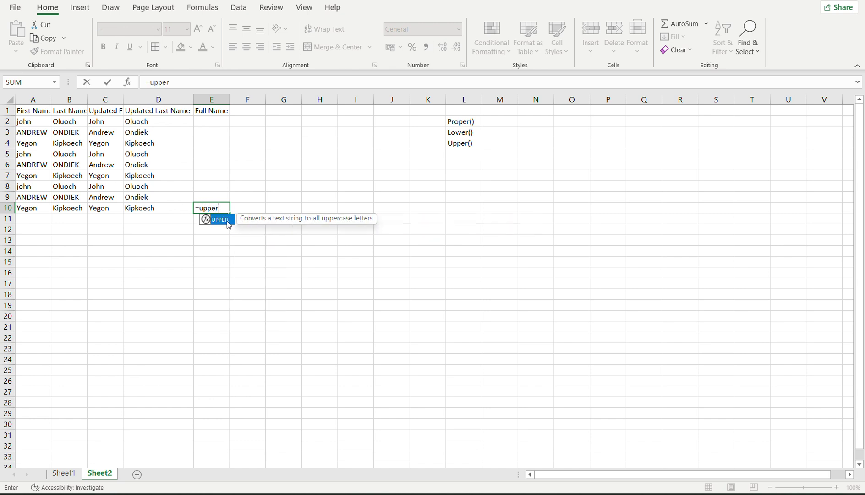
key(Tab)
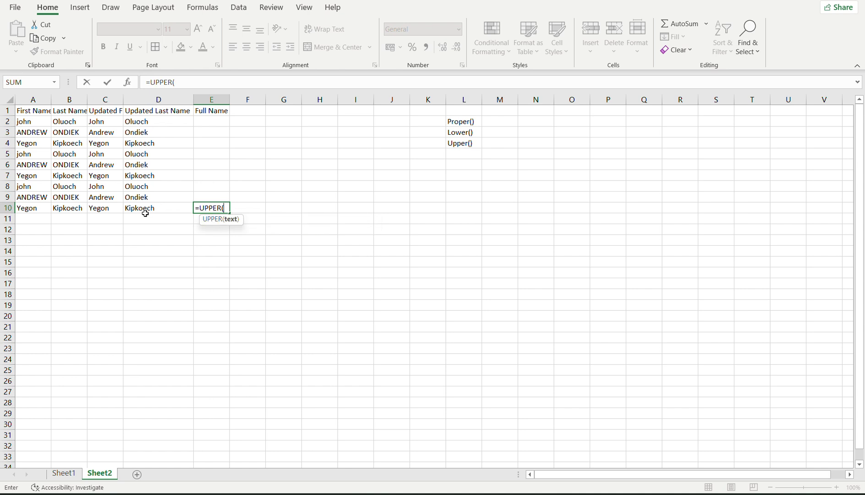
click(141, 209)
text())
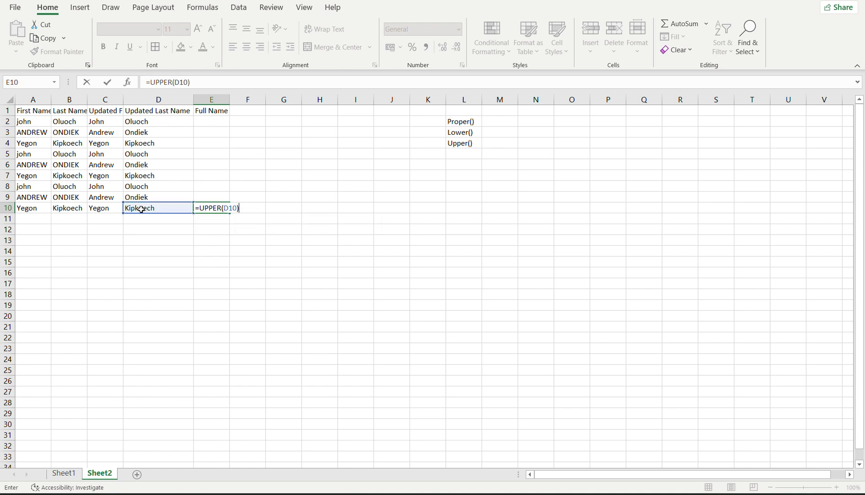
key(Return)
click(210, 209)
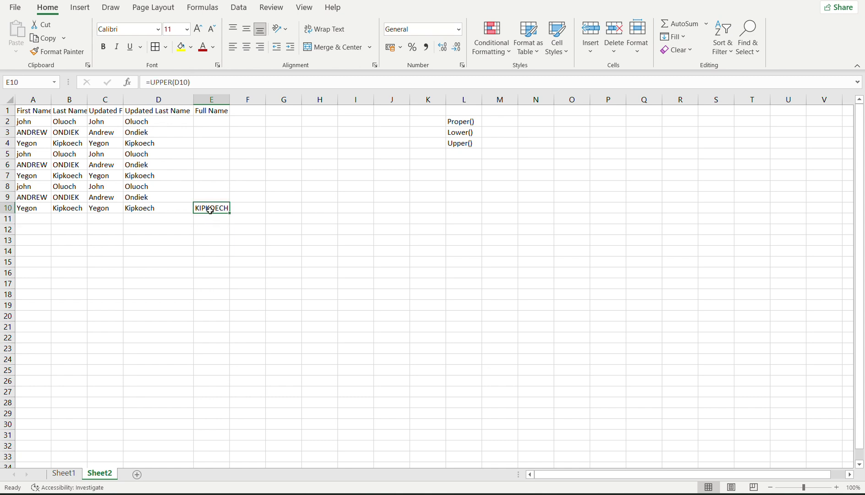
key(Delete)
click(210, 264)
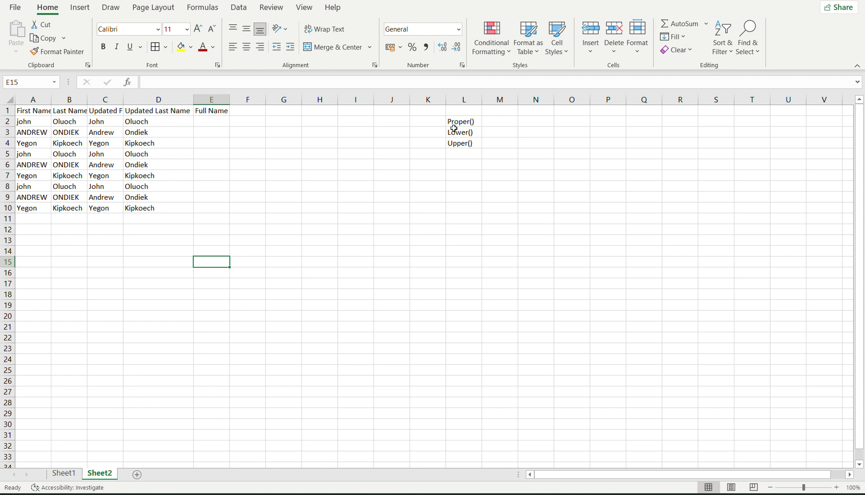
click(196, 122)
click(46, 120)
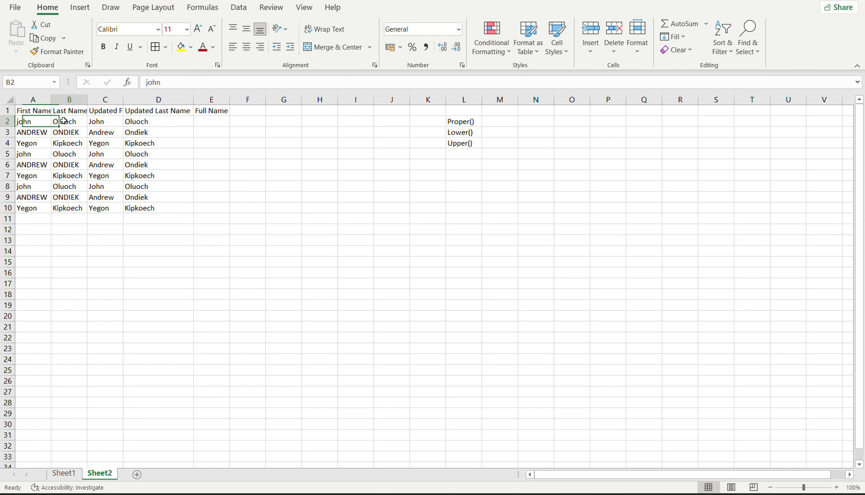
click(57, 122)
click(29, 121)
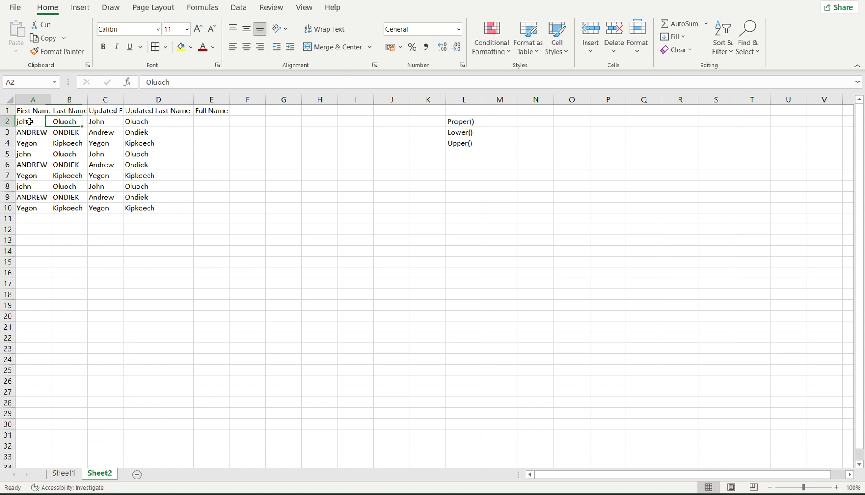
click(78, 121)
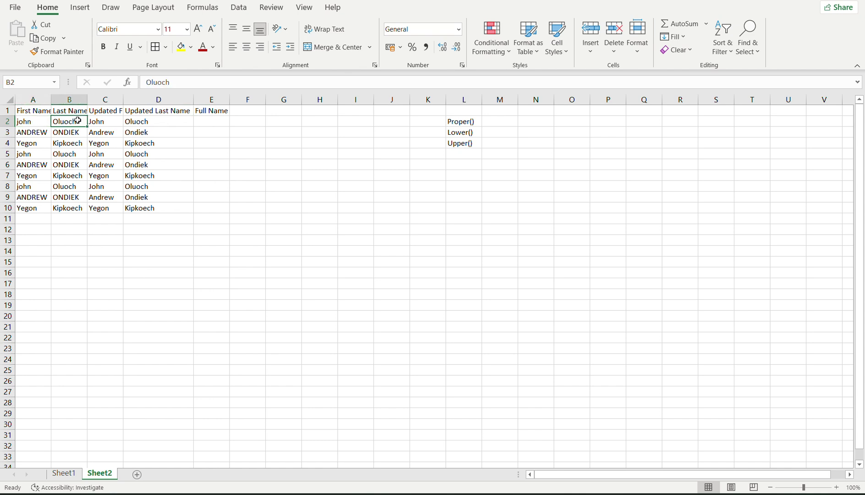
click(537, 121)
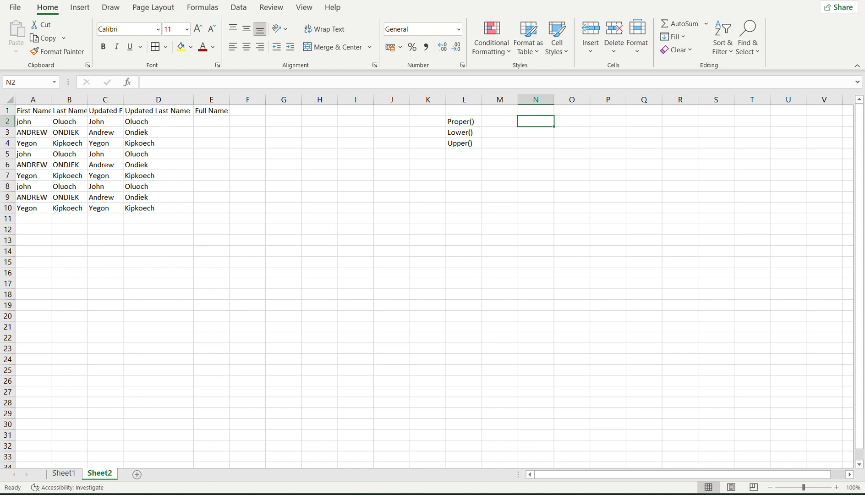
Switch from Excel to the Google Meet presenting window through the Chrome taskbar previews.
key(super)
key(Escape)
mouse_move(577, 491)
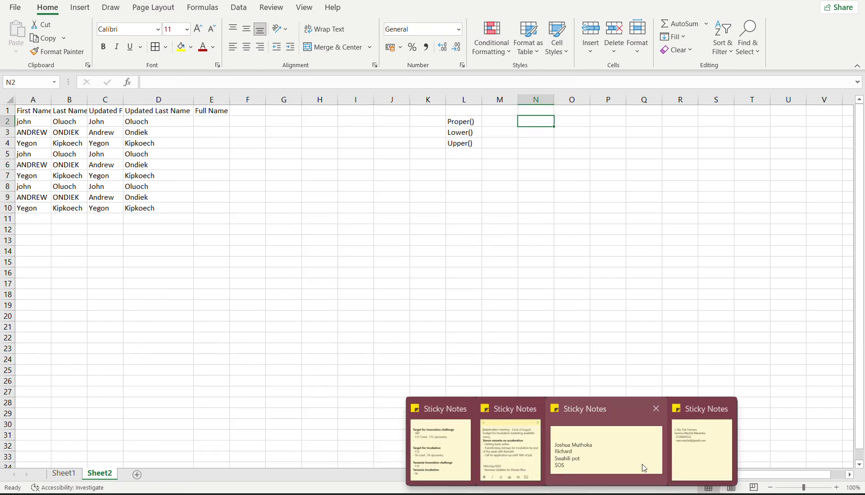
click(490, 270)
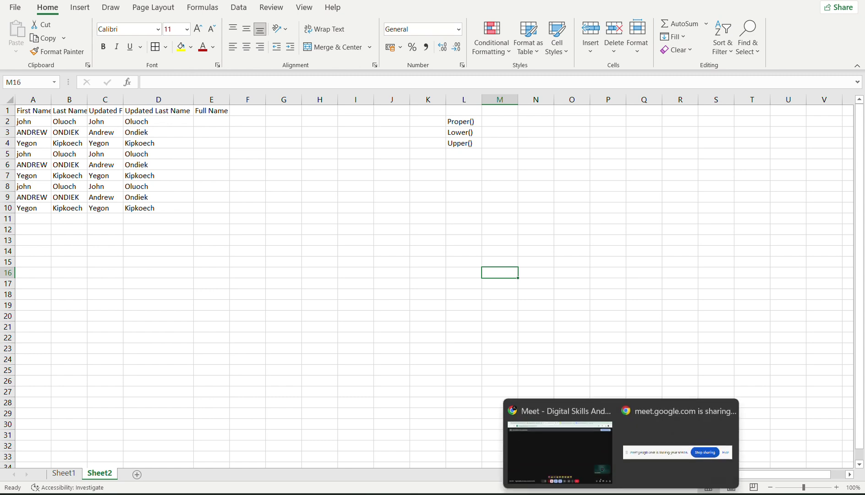
click(596, 444)
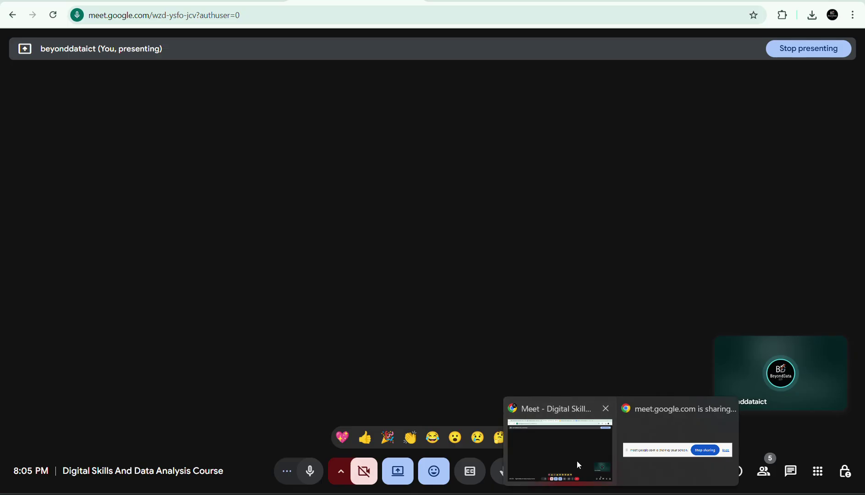
click(577, 460)
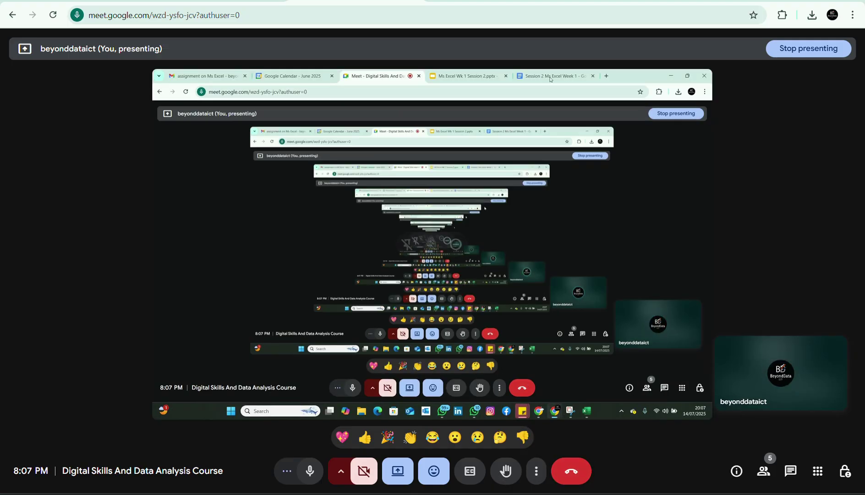
Open a new Chrome tab, clear the typed keep.new, and scroll the Google apps list to Keep.
key(ctrl+t)
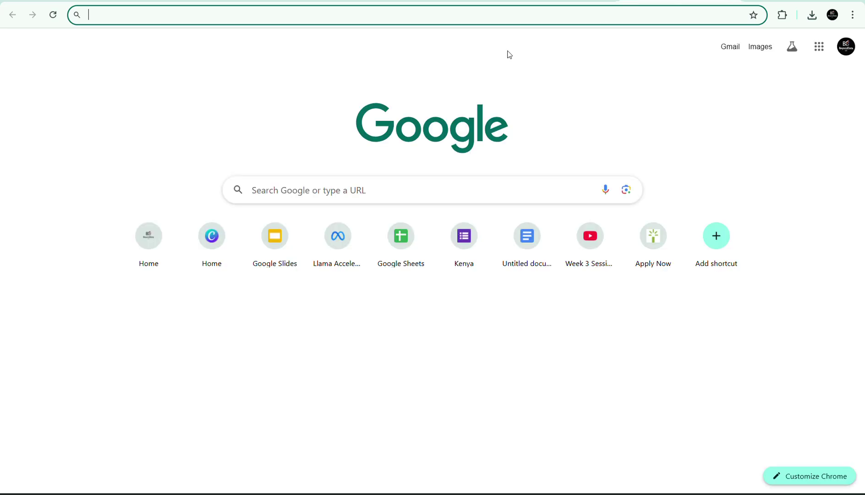
text(kee)
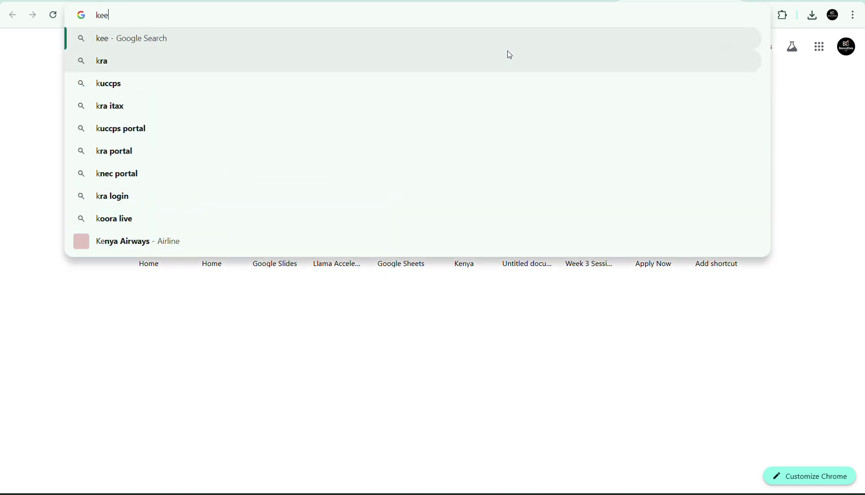
text(p.new)
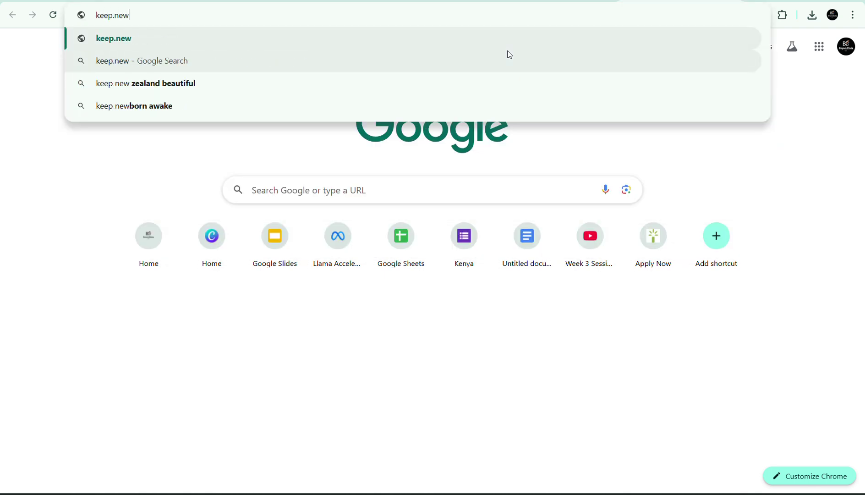
key(BackSpace)
key(BackSpace)
key(BackSpace)
key(BackSpace)
key(BackSpace)
key(BackSpace)
key(BackSpace)
key(BackSpace)
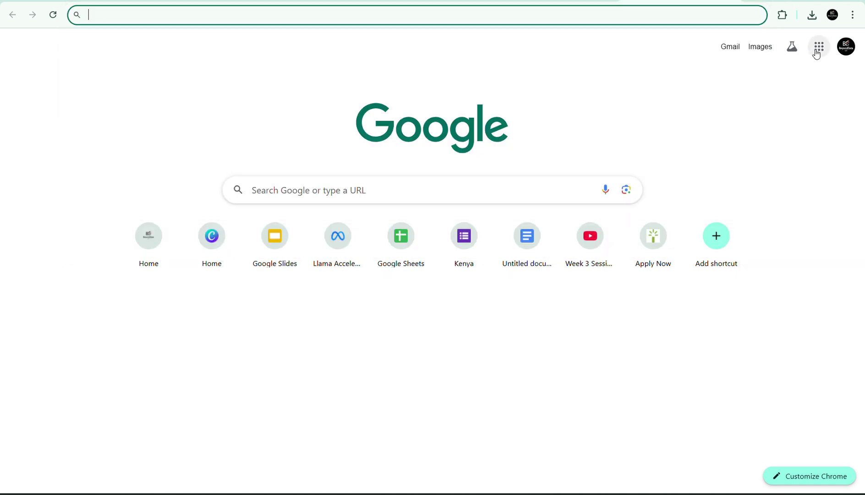
click(817, 53)
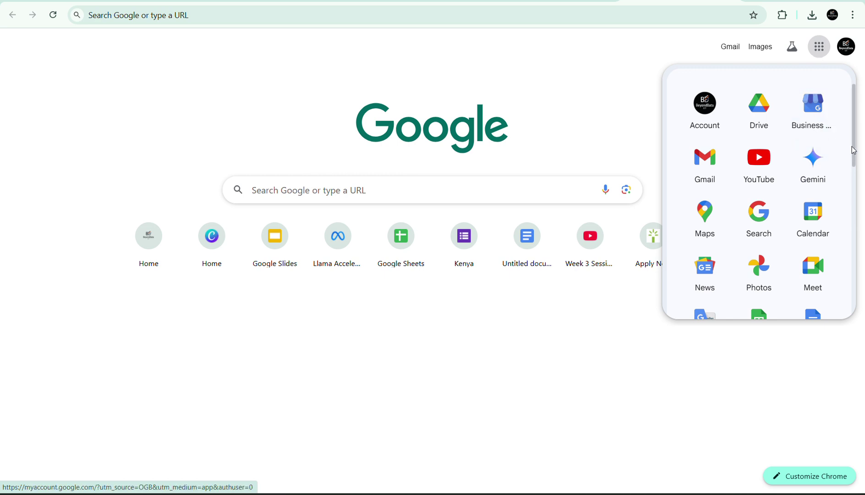
drag(855, 150, 852, 230)
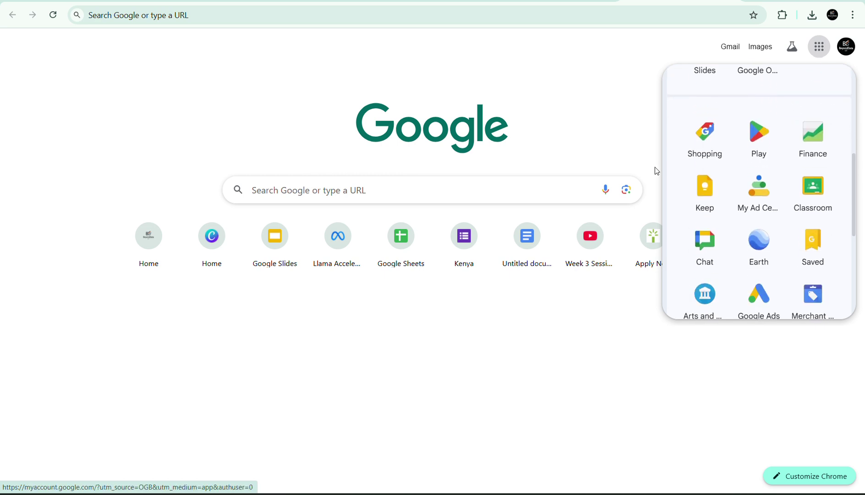
Open Google Keep, start a note, then discard the blank draft without saving.
click(696, 185)
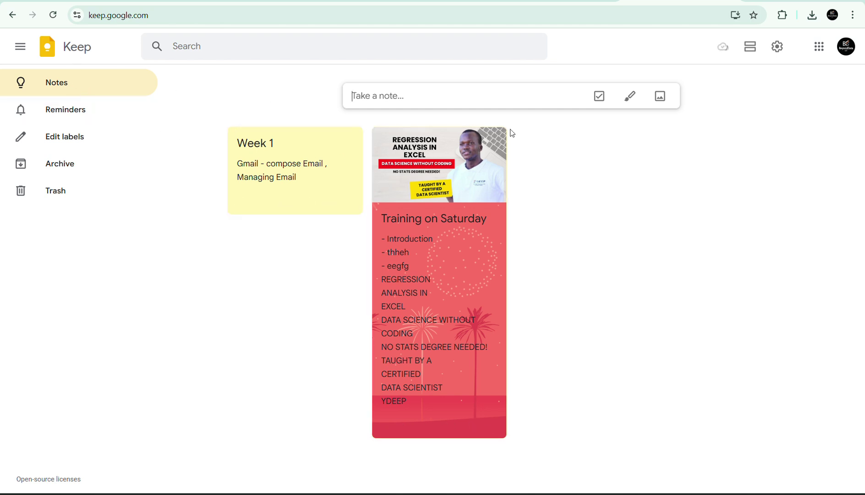
click(368, 95)
click(362, 97)
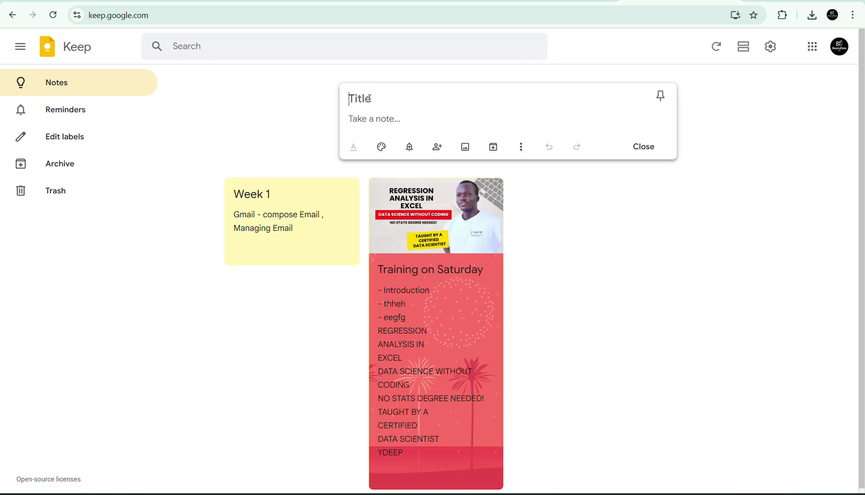
text(SEss)
key(BackSpace)
key(BackSpace)
key(BackSpace)
key(BackSpace)
click(381, 122)
click(641, 149)
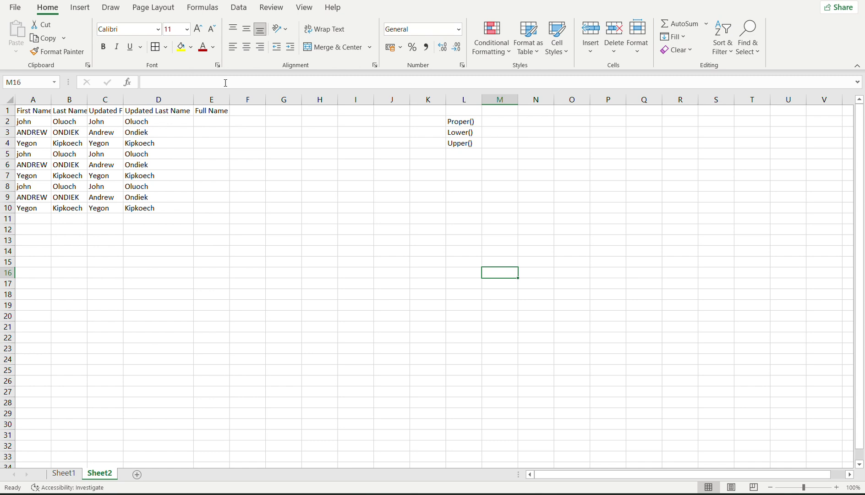
Enter the note Concat() in cell N2 beside the other function notes.
click(532, 121)
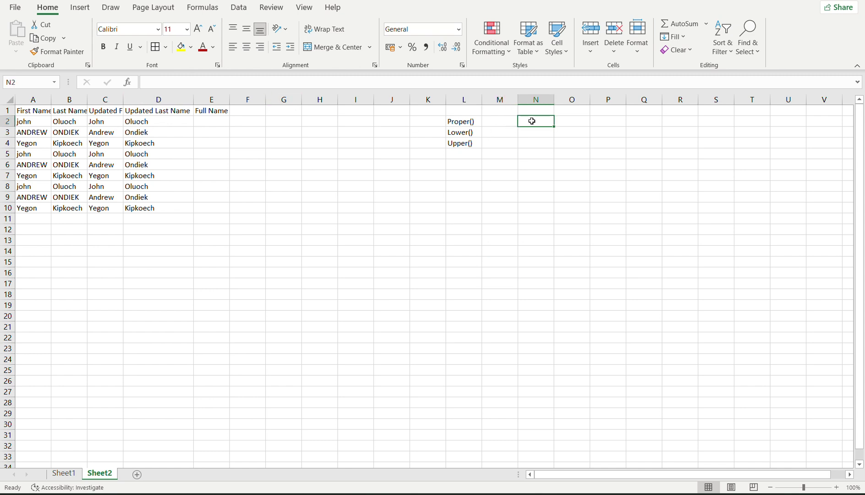
text(Conca)
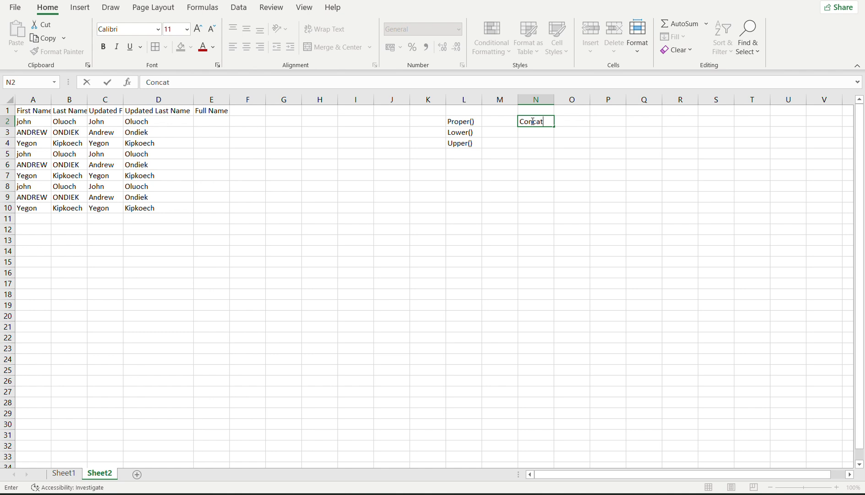
text(t)
key(Return)
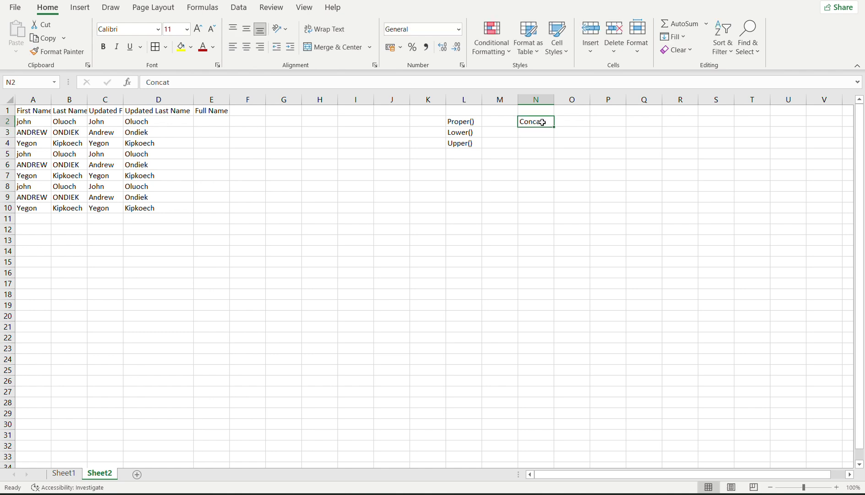
double_click(544, 122)
text(()
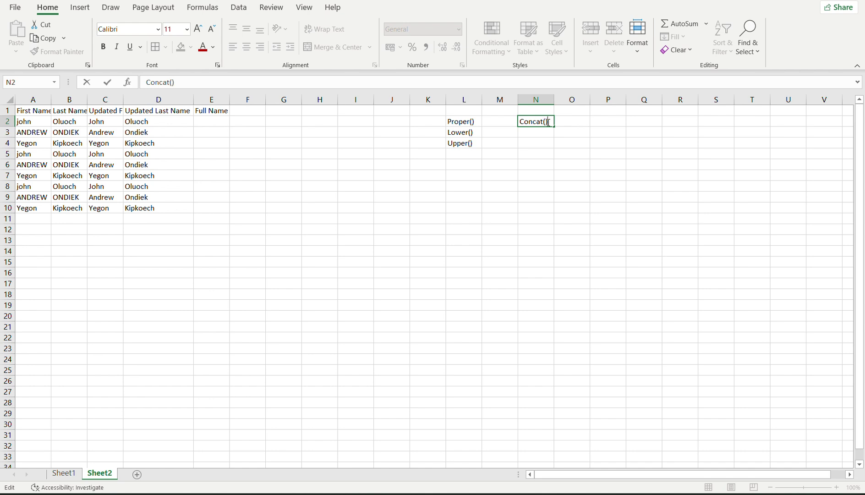
key(Return)
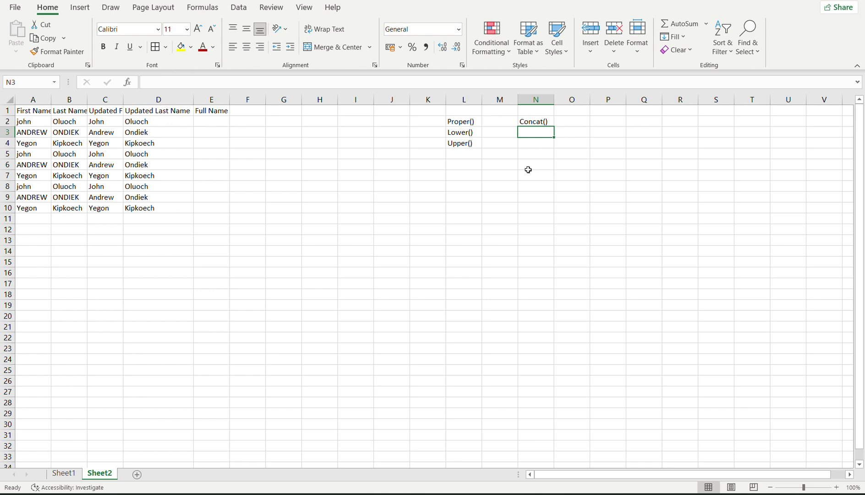
Check N2's contents and settle on cell E2 under Full Name.
click(208, 120)
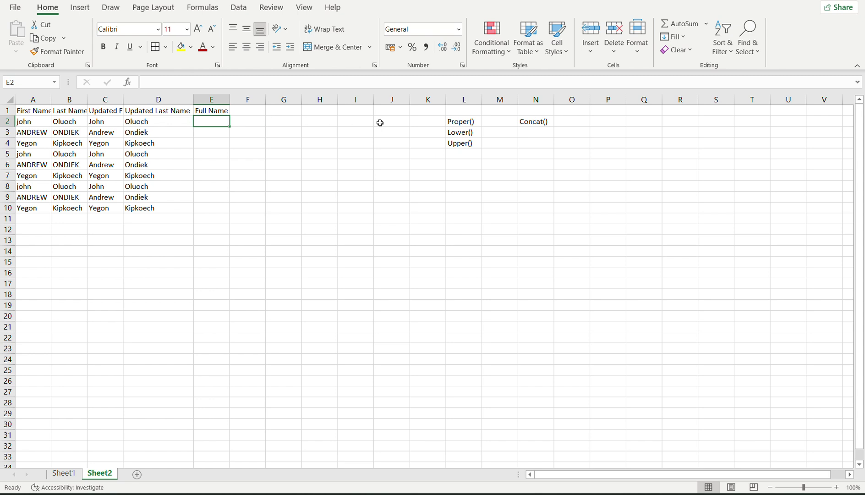
click(531, 121)
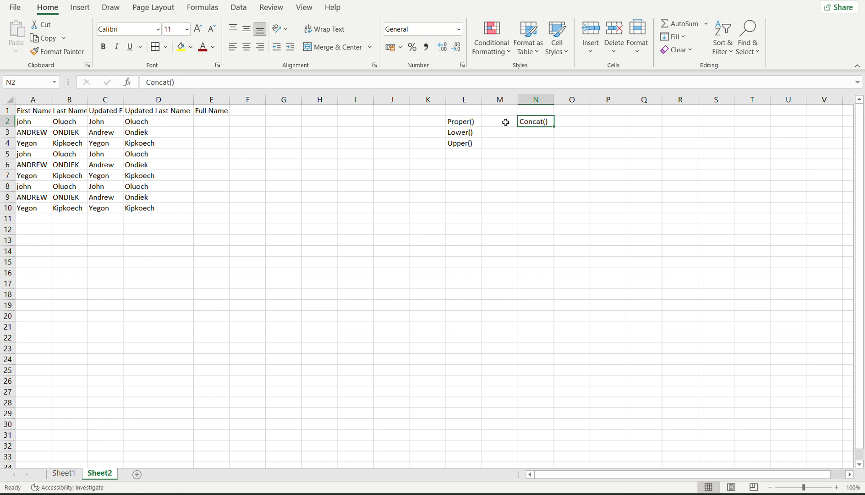
click(205, 123)
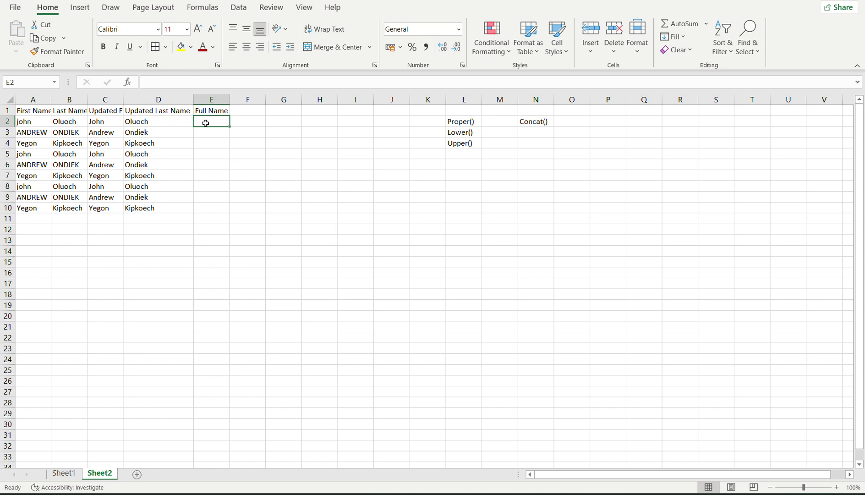
Begin a =CONCAT( formula in E2 from the =conc autocomplete suggestion.
text(=)
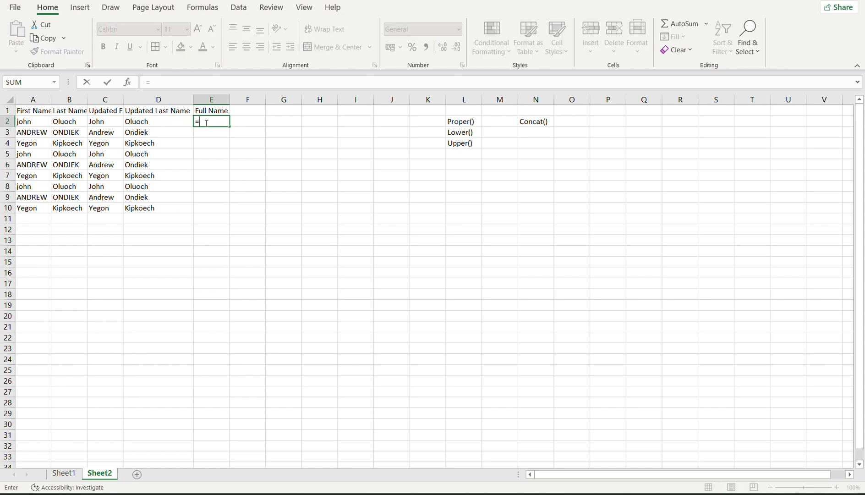
text(co)
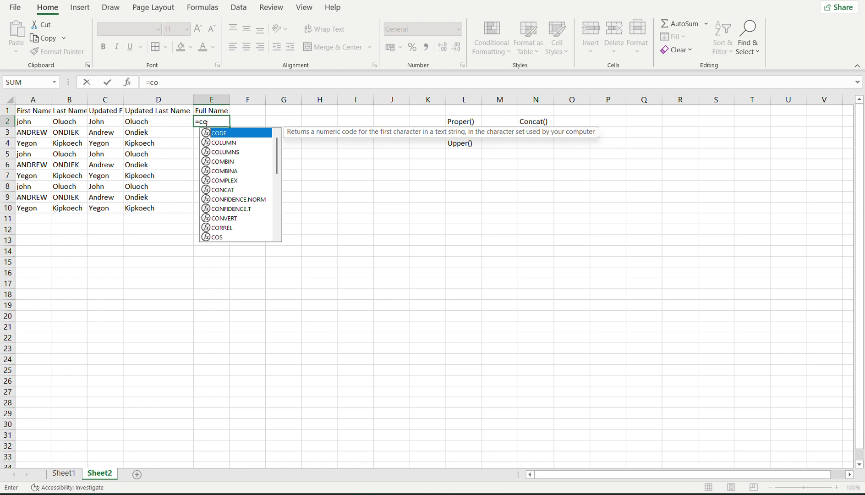
text(nc)
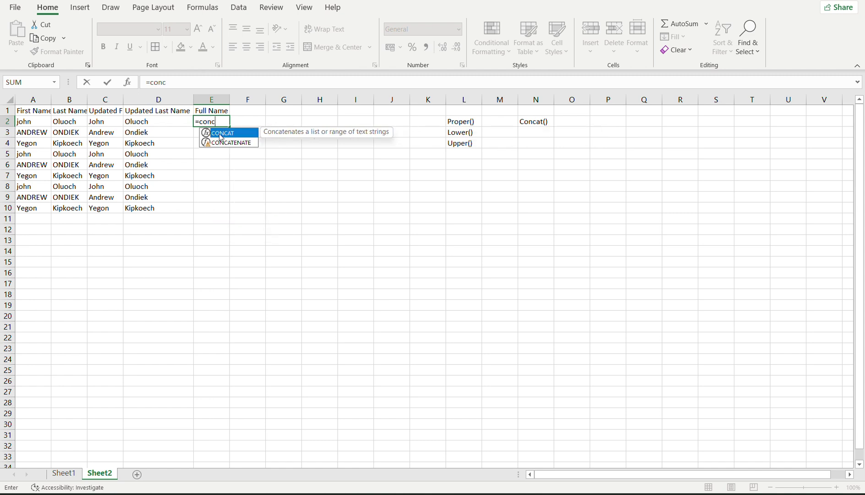
double_click(221, 137)
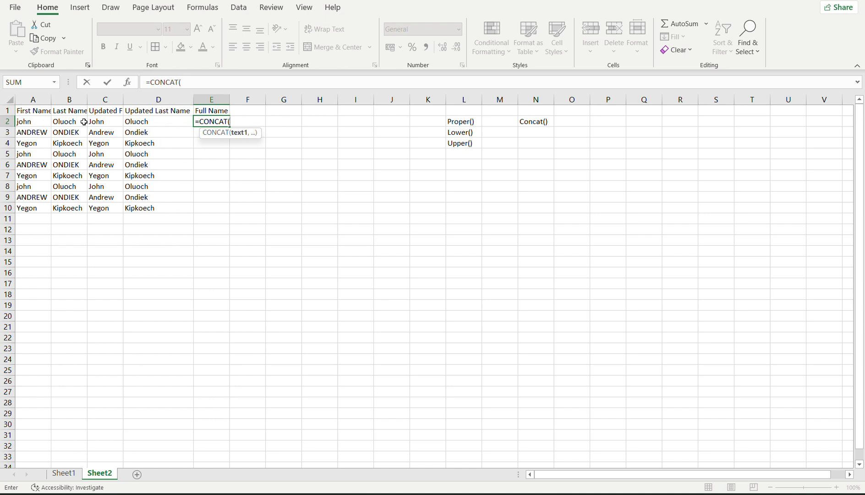
click(101, 119)
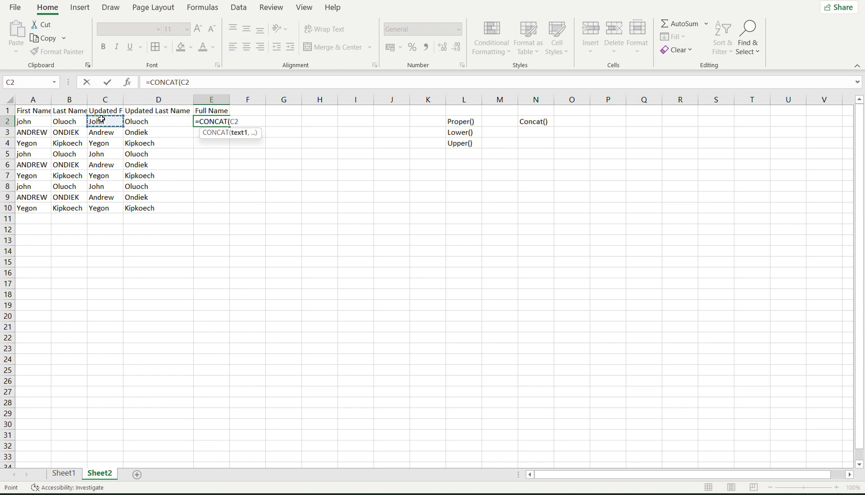
text(,)
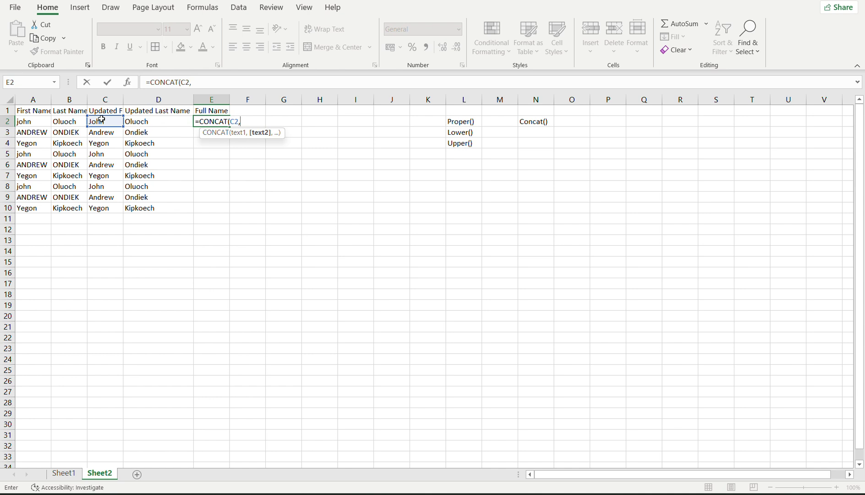
click(148, 121)
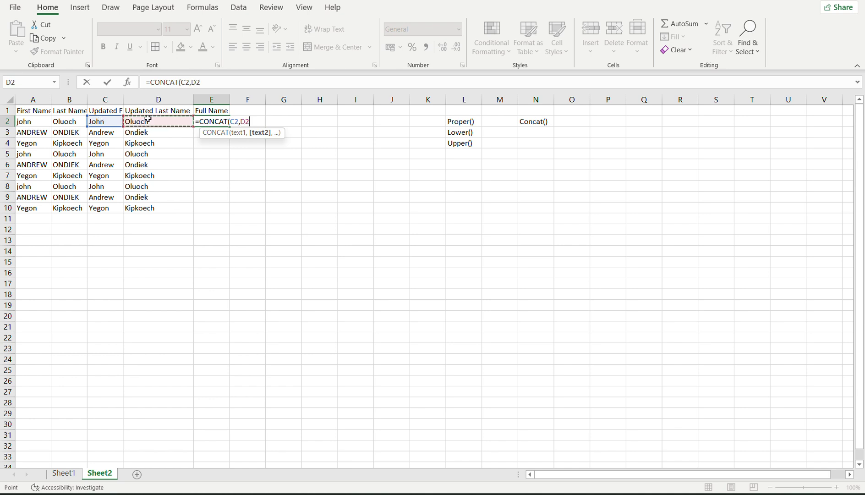
text())
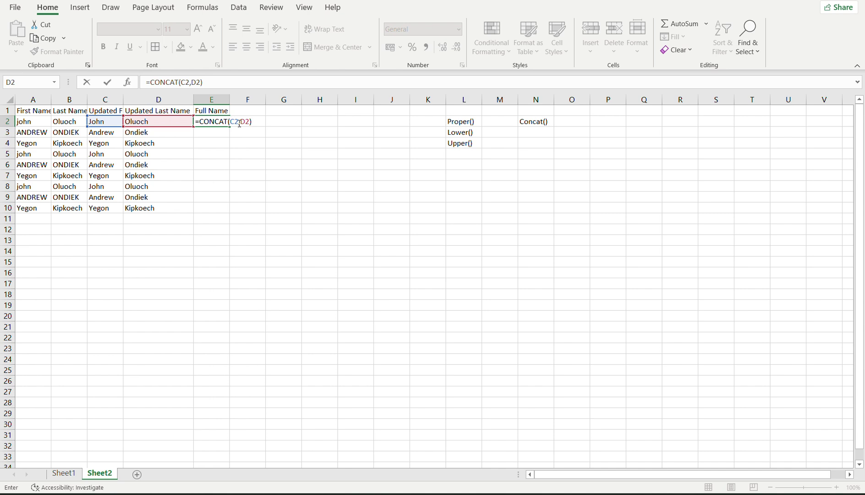
key(Return)
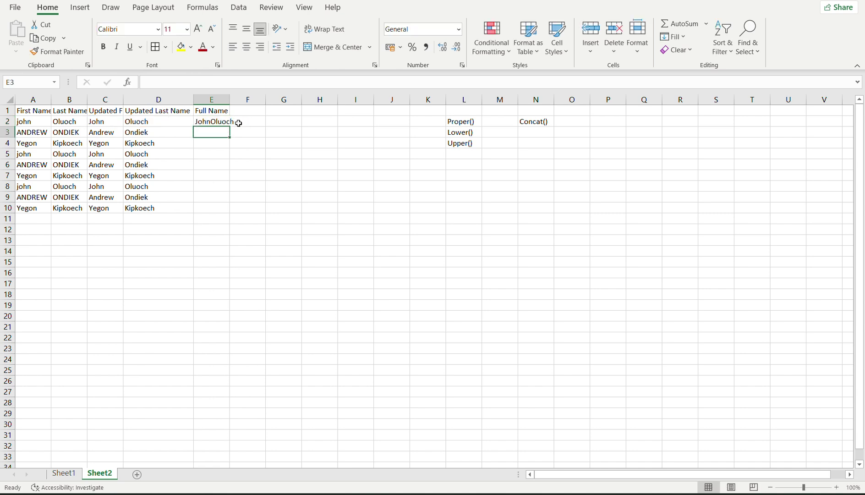
click(203, 119)
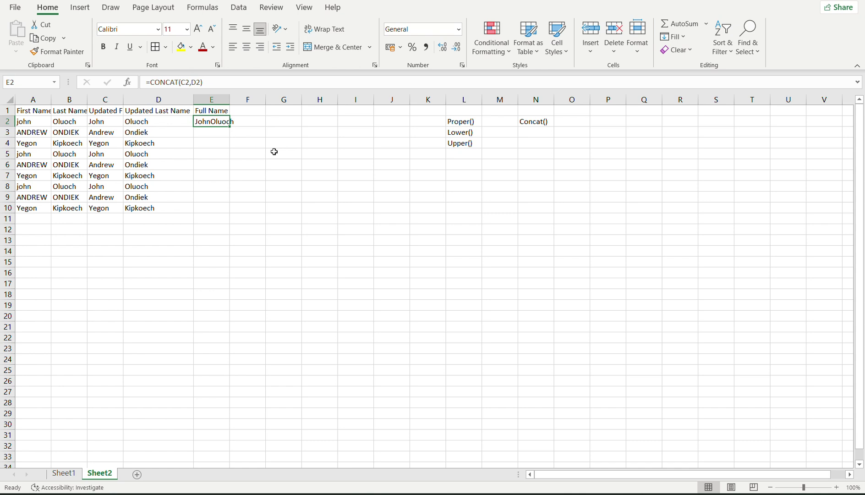
double_click(215, 122)
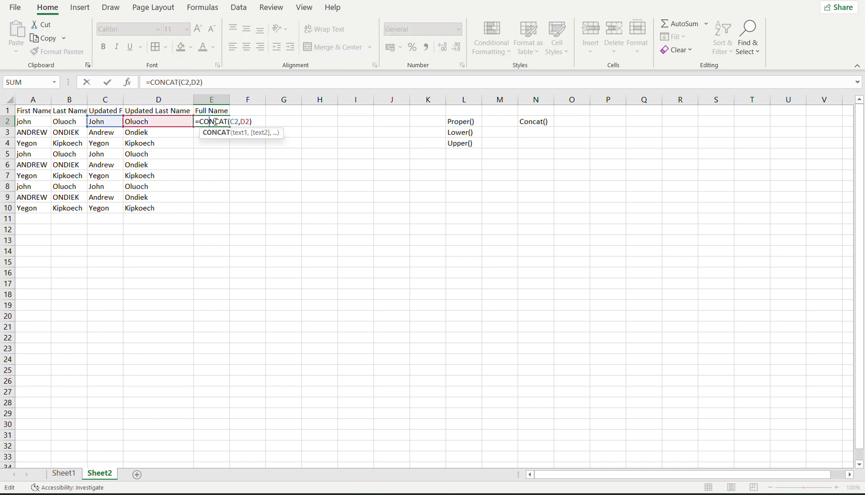
click(241, 122)
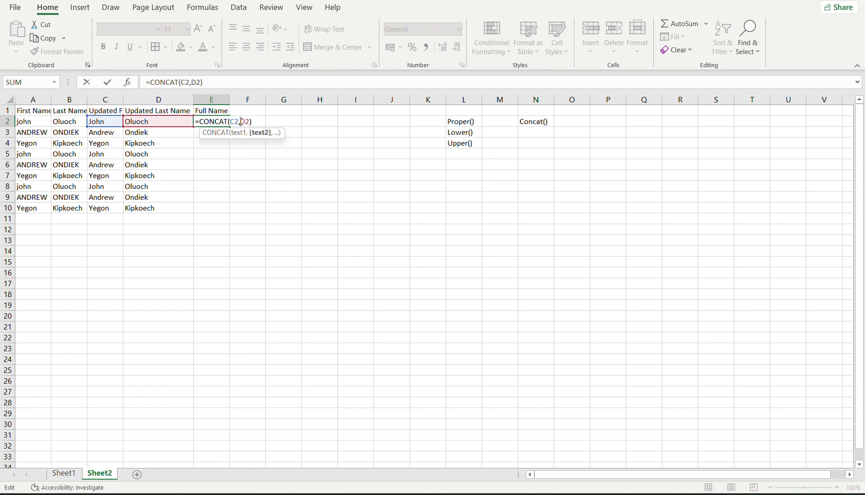
text(" ")
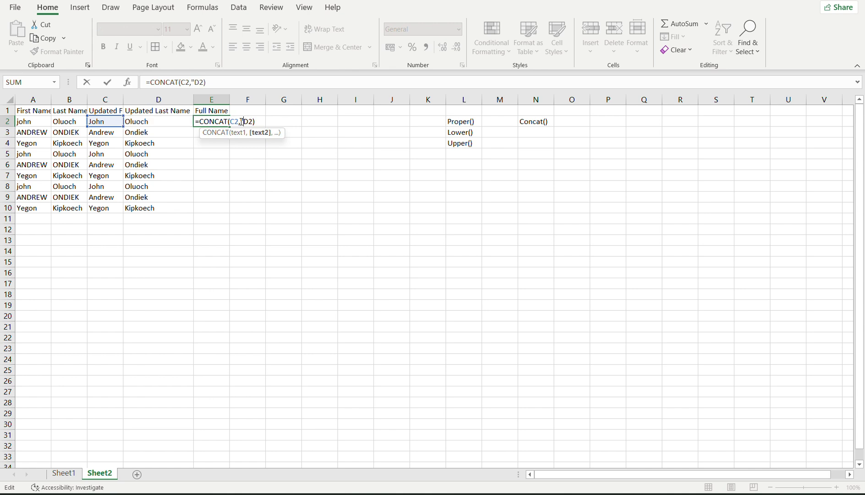
text(,)
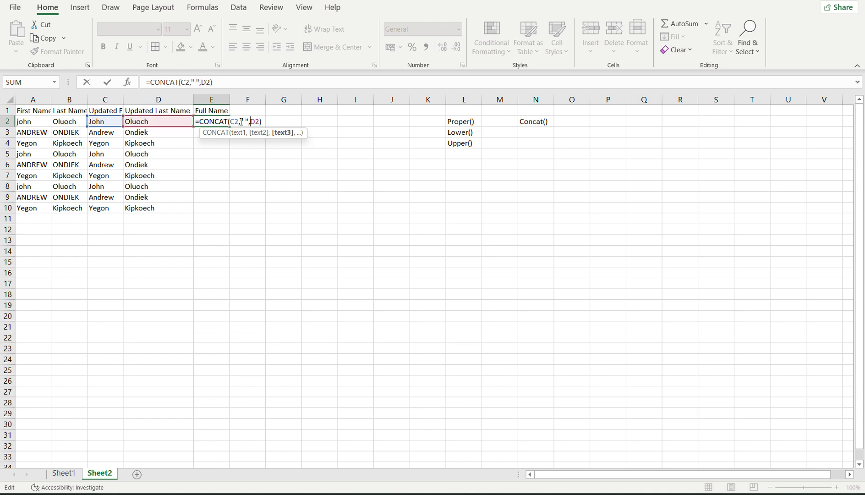
click(244, 121)
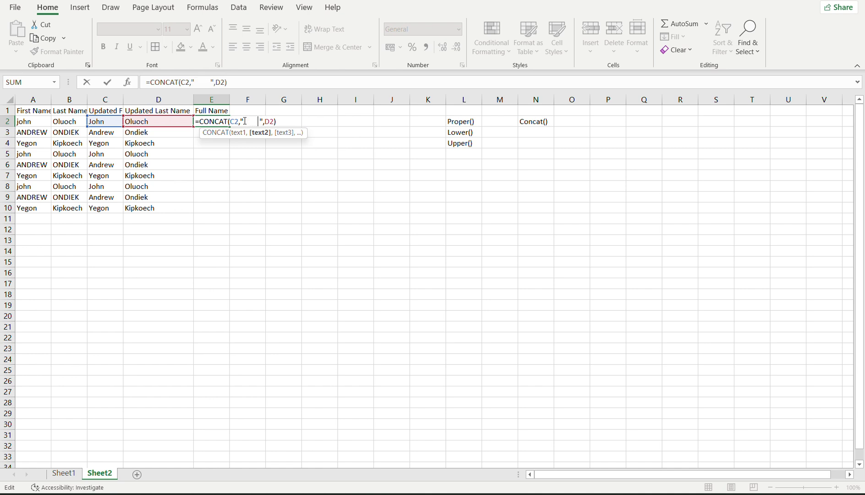
key(Return)
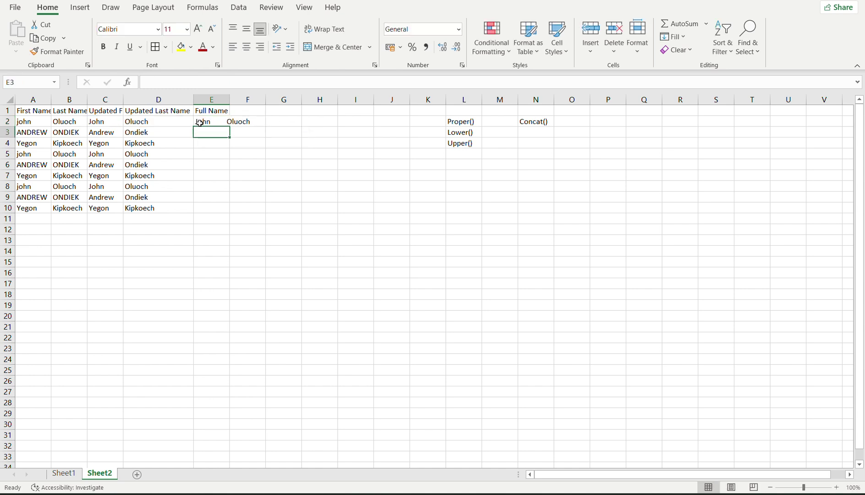
click(212, 114)
double_click(213, 122)
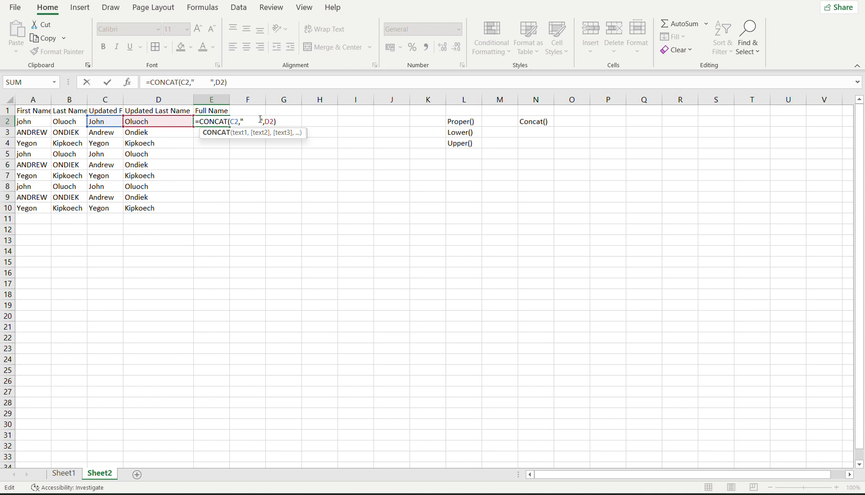
click(260, 121)
key(BackSpace)
key(BackSpace)
key(BackSpace)
key(BackSpace)
key(BackSpace)
key(BackSpace)
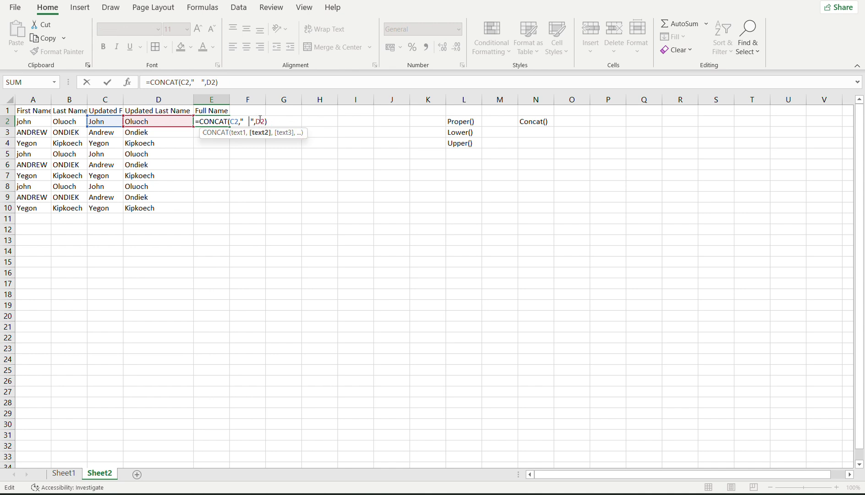
key(Return)
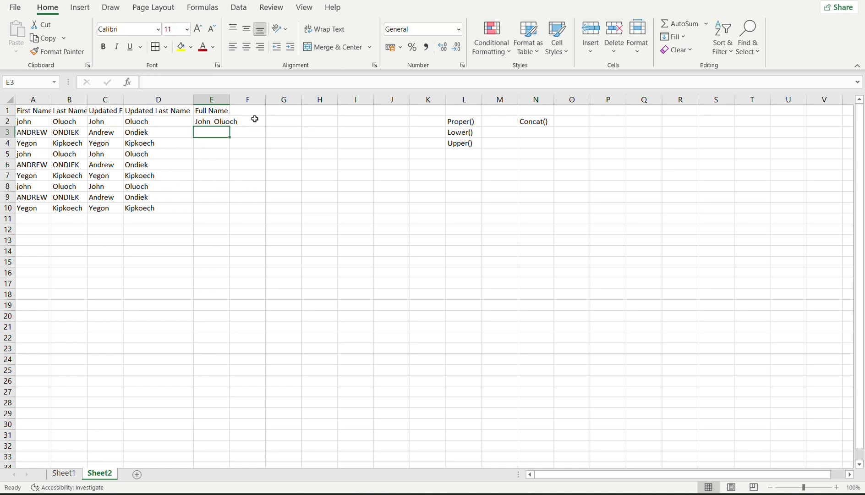
click(206, 120)
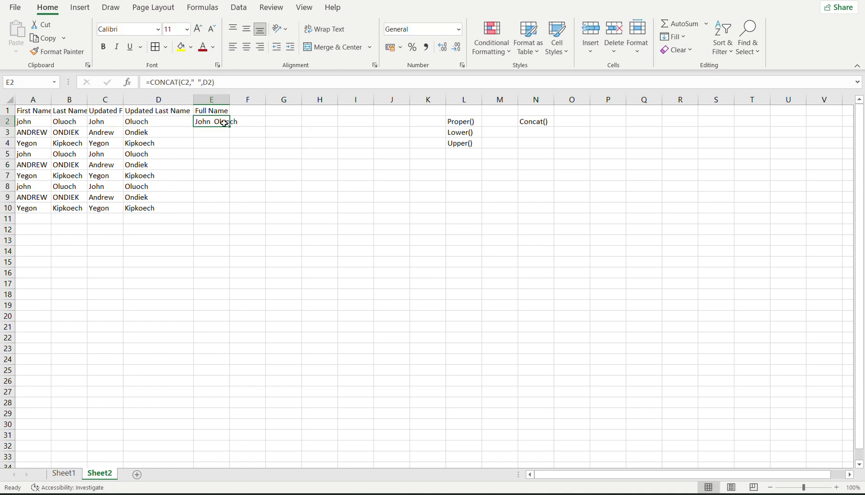
Fill the full-name formula down E2:E10 and widen column E to fit the names.
drag(230, 126, 225, 211)
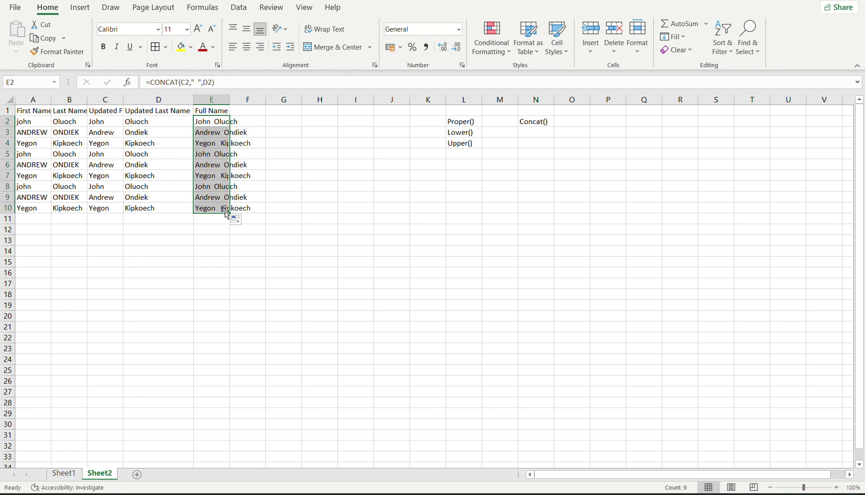
click(293, 194)
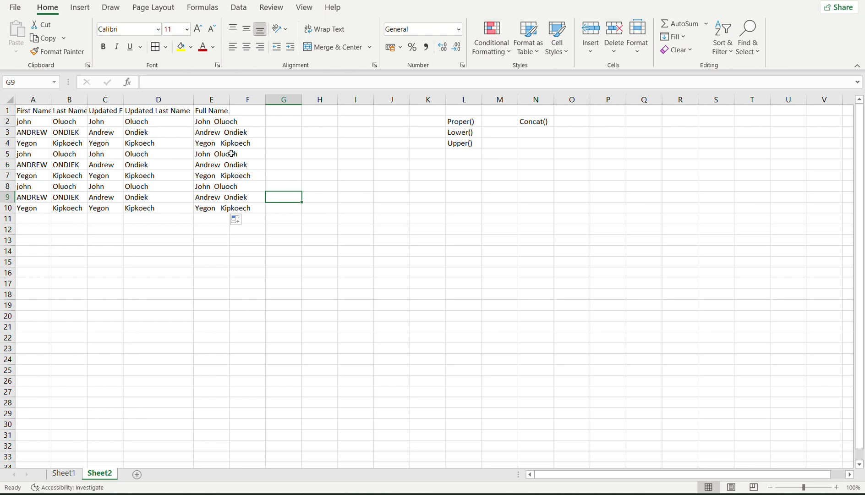
click(203, 121)
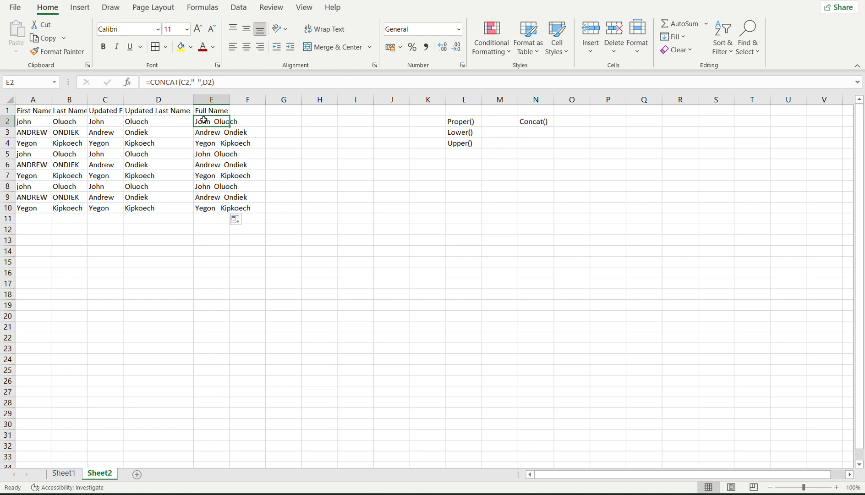
click(120, 122)
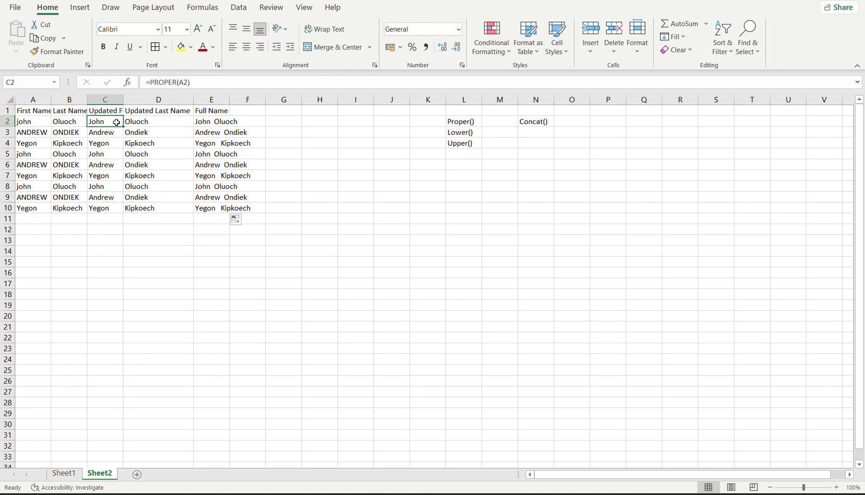
click(145, 123)
click(198, 122)
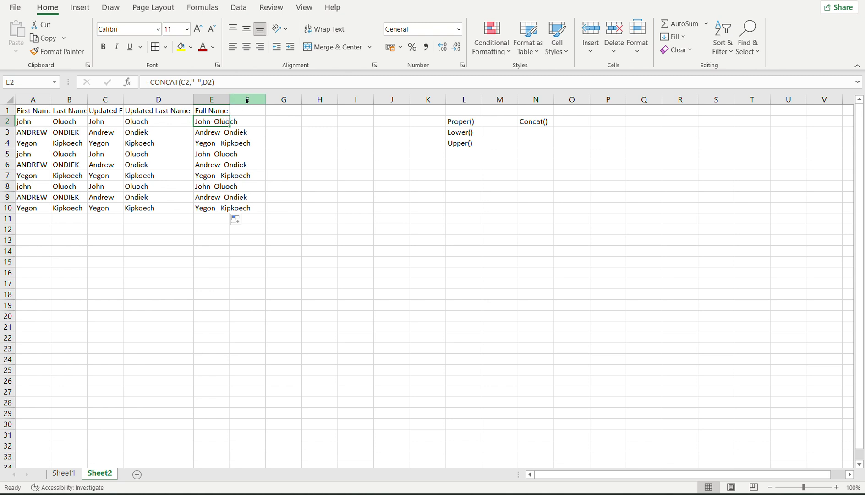
drag(230, 100, 275, 102)
click(293, 123)
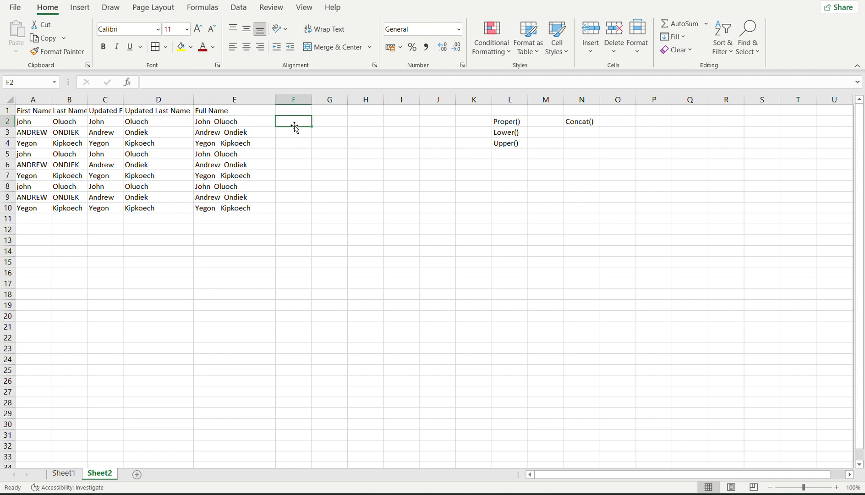
Enter the alternative ampersand formula =C2&" "&D2 in F2.
click(260, 120)
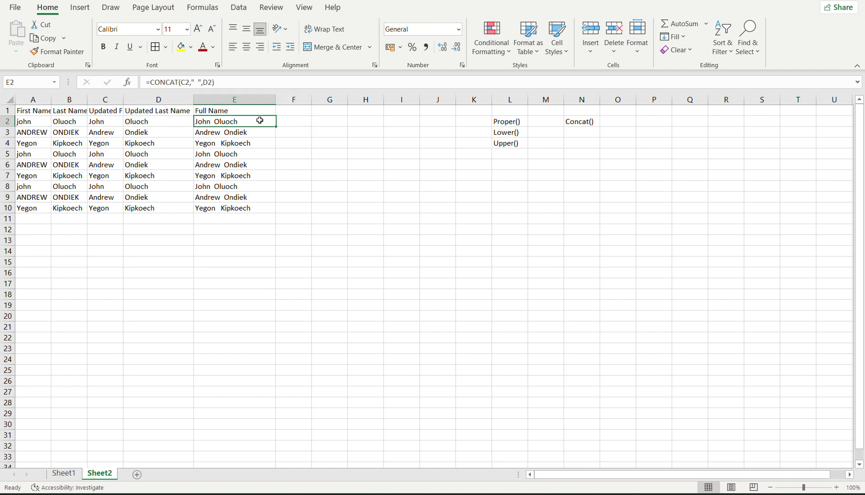
click(290, 120)
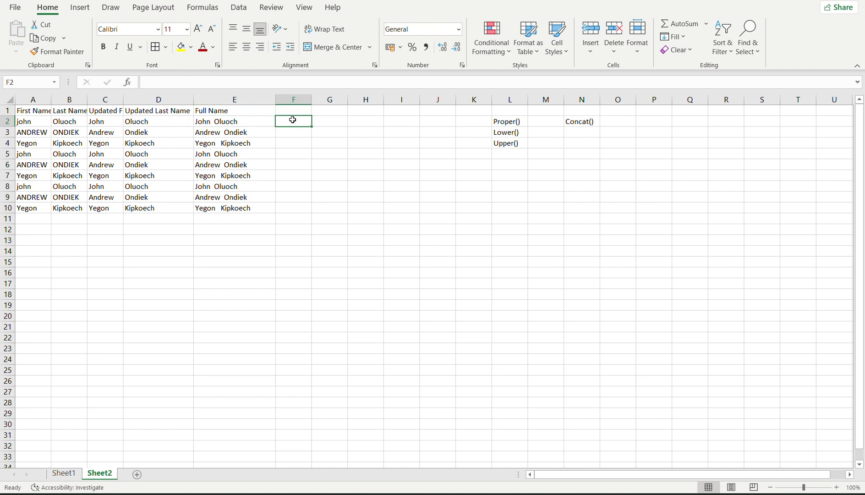
text(=)
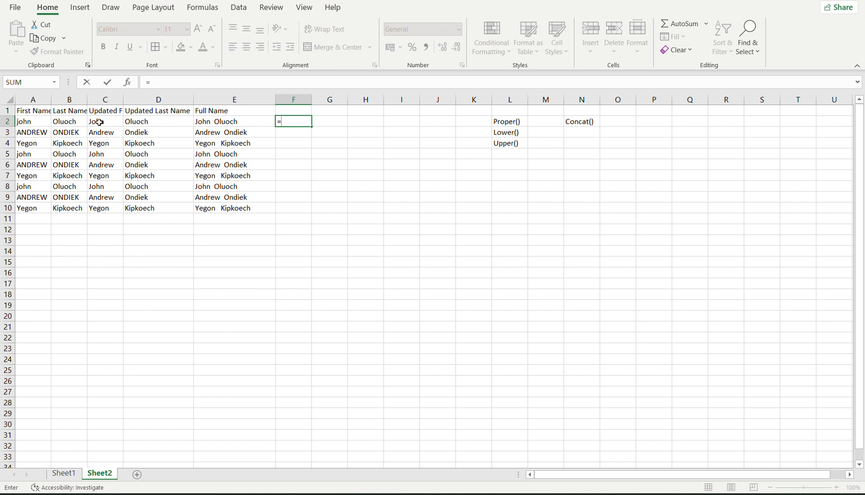
click(102, 122)
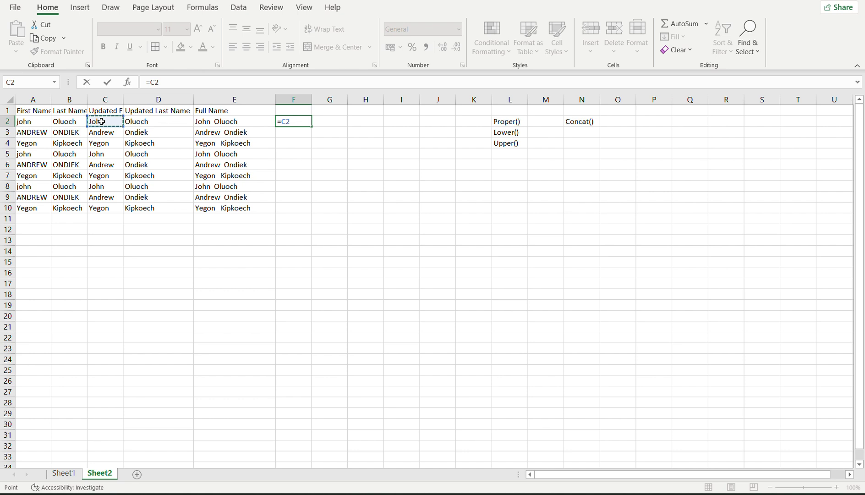
text(&)
text(" "&)
click(140, 122)
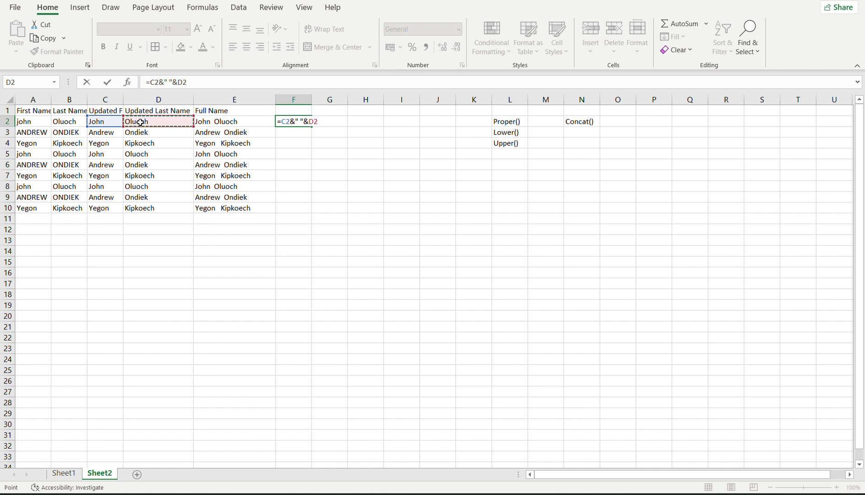
key(Return)
text(\)
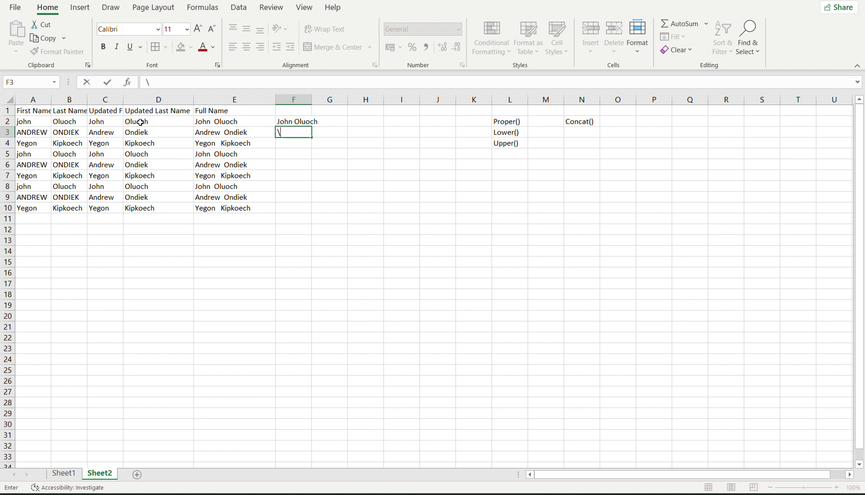
key(BackSpace)
Fill the ampersand full-name formula down F2:F10.
click(282, 122)
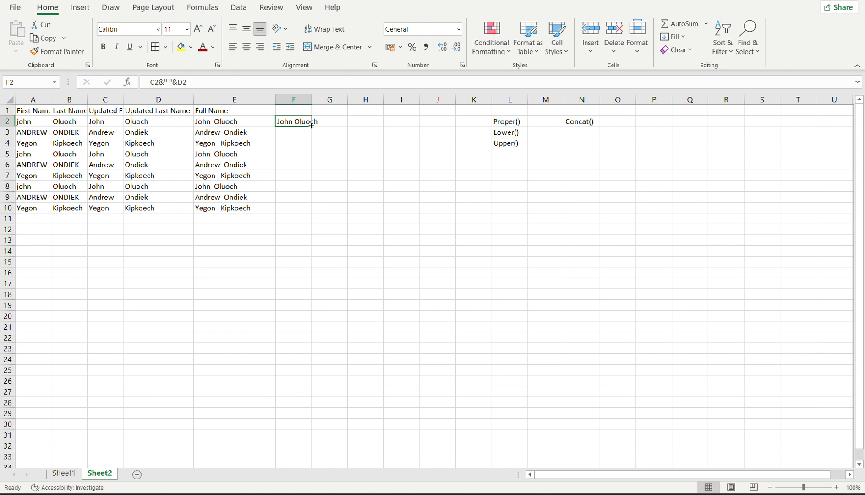
drag(312, 125, 307, 207)
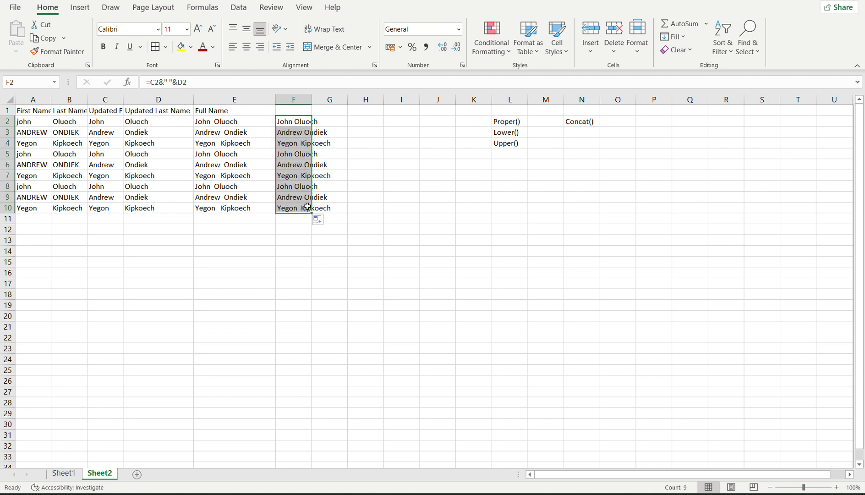
click(294, 169)
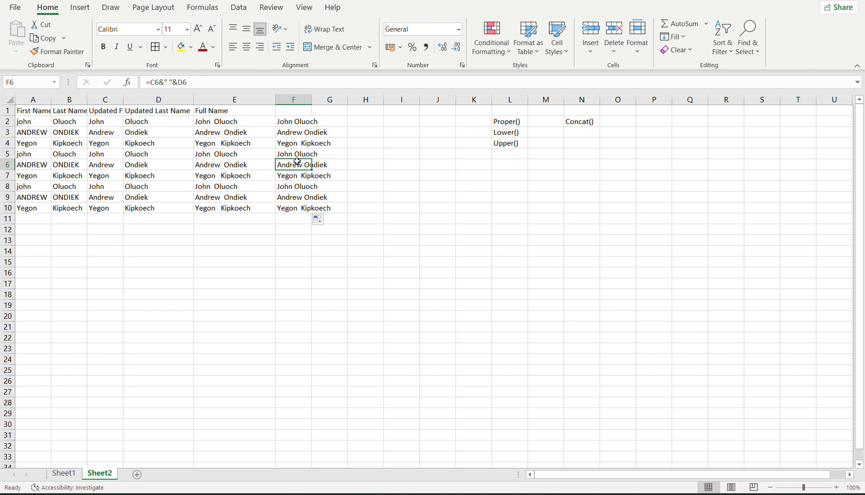
Review the parts of F2's ampersand formula and confirm it unchanged.
click(297, 125)
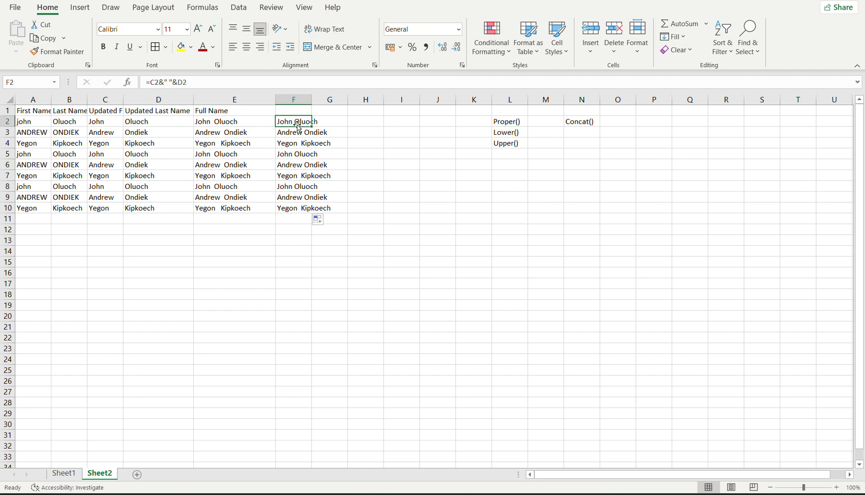
click(162, 83)
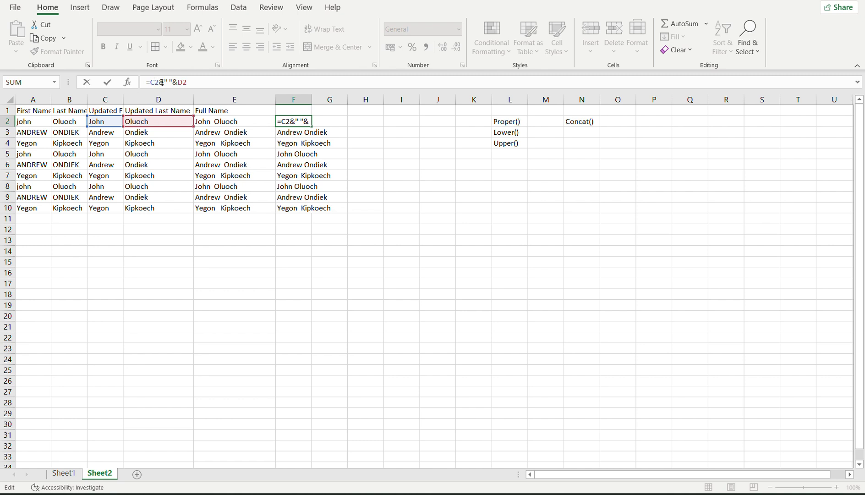
click(168, 82)
click(181, 83)
click(167, 83)
key(Return)
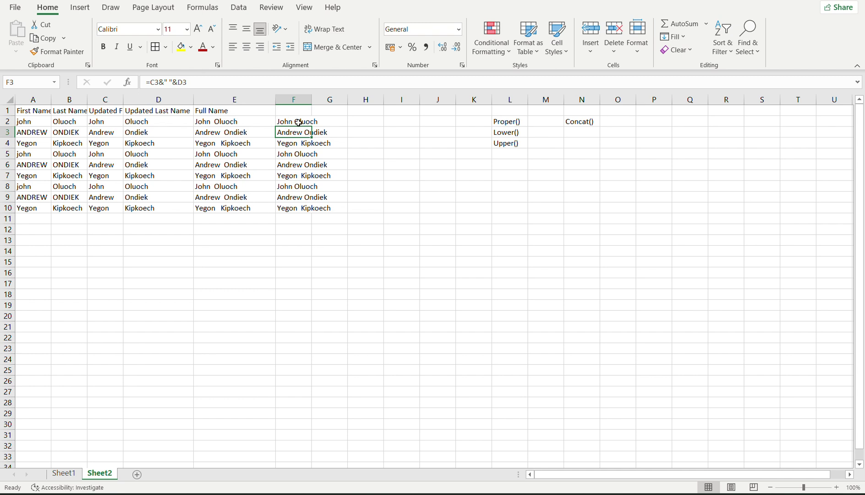
Re-confirm F2 unchanged, then select the F2:F9 names and the whole of column F.
drag(298, 123, 297, 155)
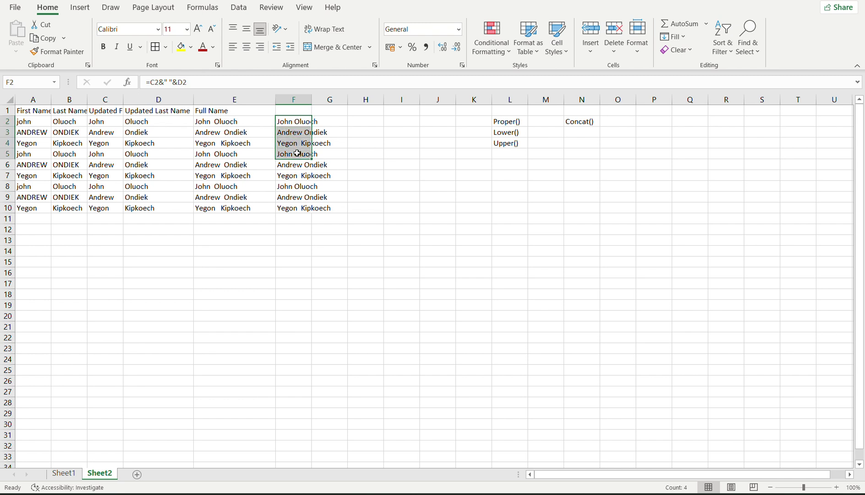
click(292, 123)
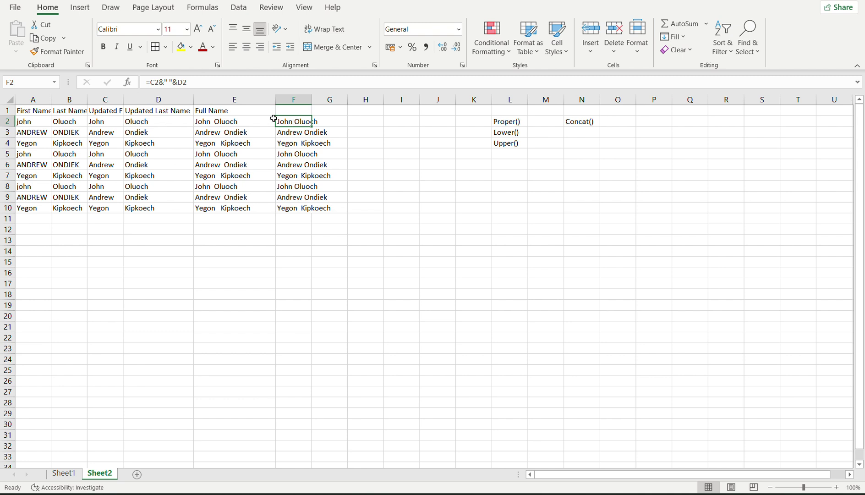
click(160, 82)
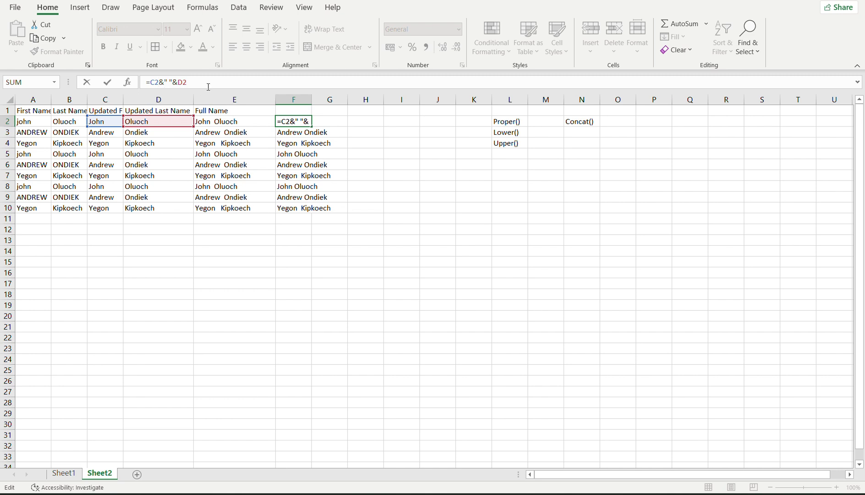
key(Return)
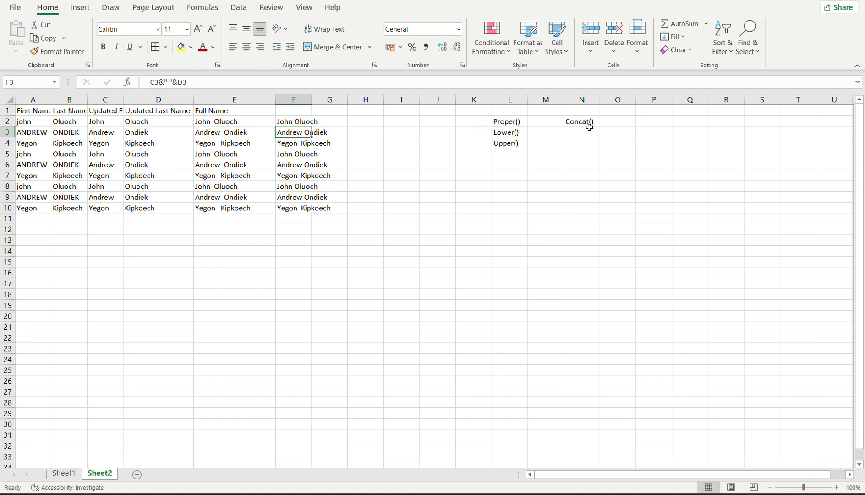
drag(294, 121, 302, 207)
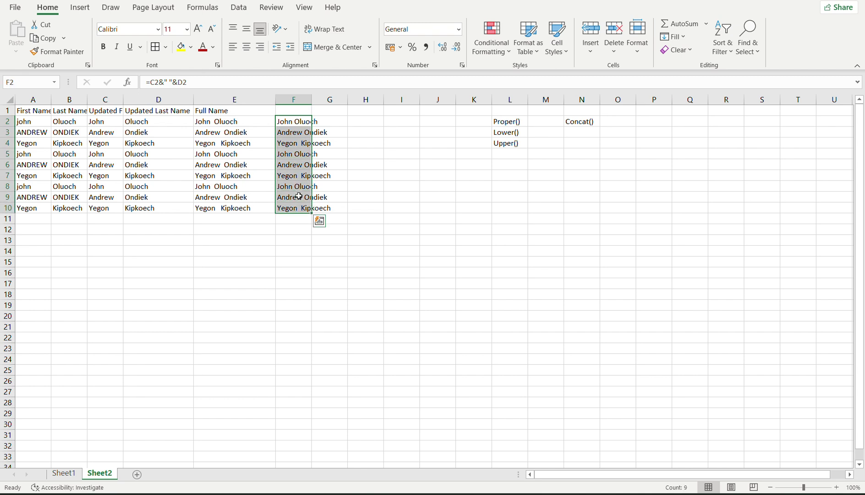
click(294, 96)
Delete column F and put the heading 'Case 2 Approach' in F1.
right_click(296, 99)
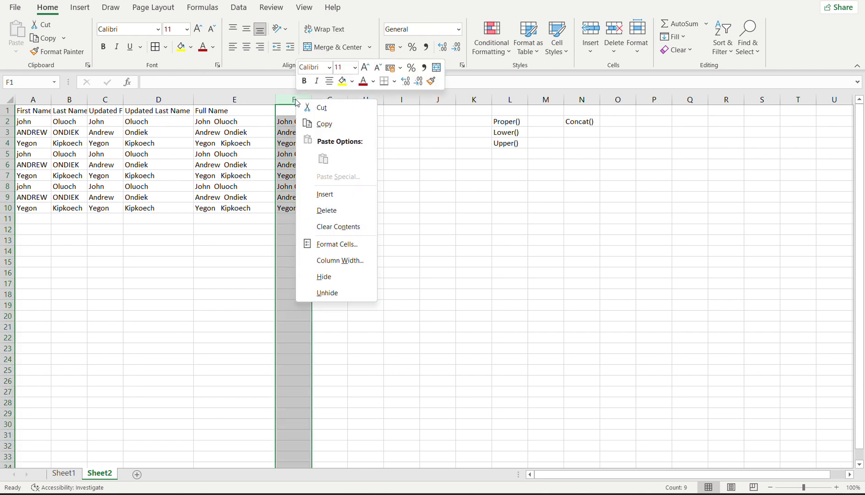
click(316, 210)
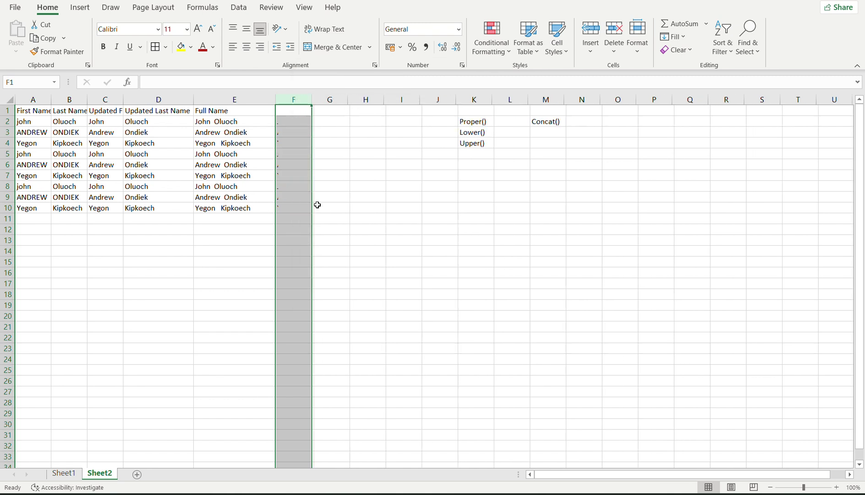
click(285, 110)
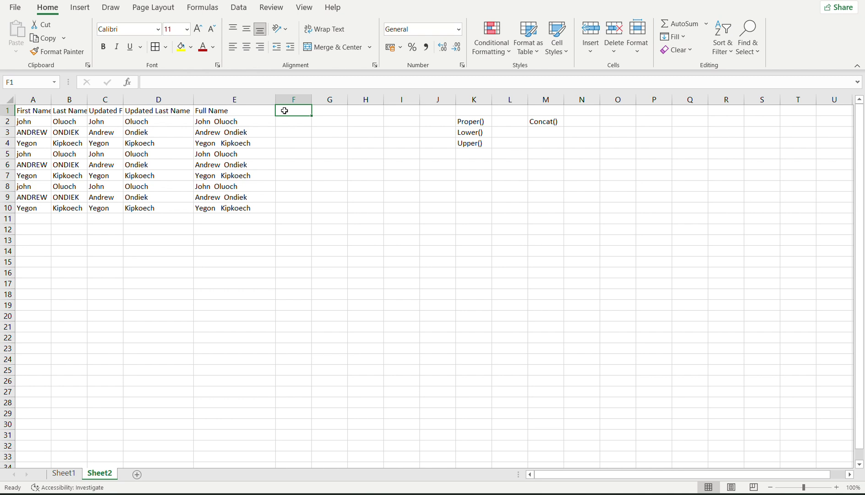
text(Case 2)
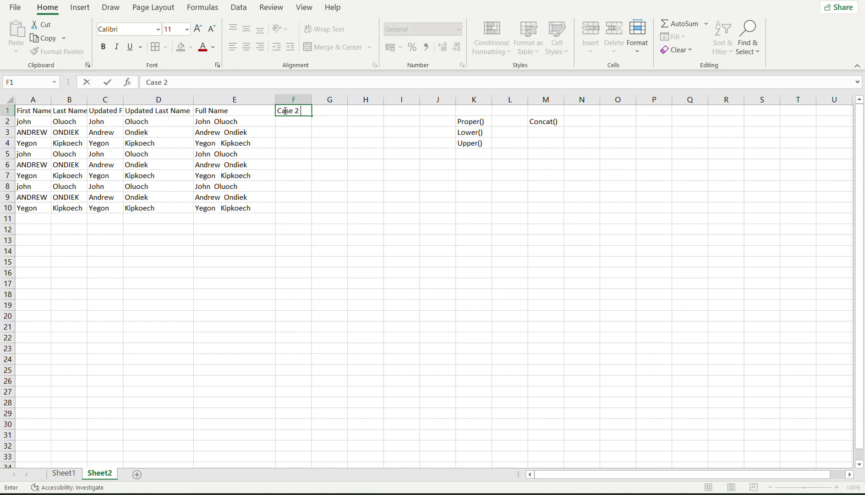
text( Approach)
key(ctrl+Return)
click(40, 121)
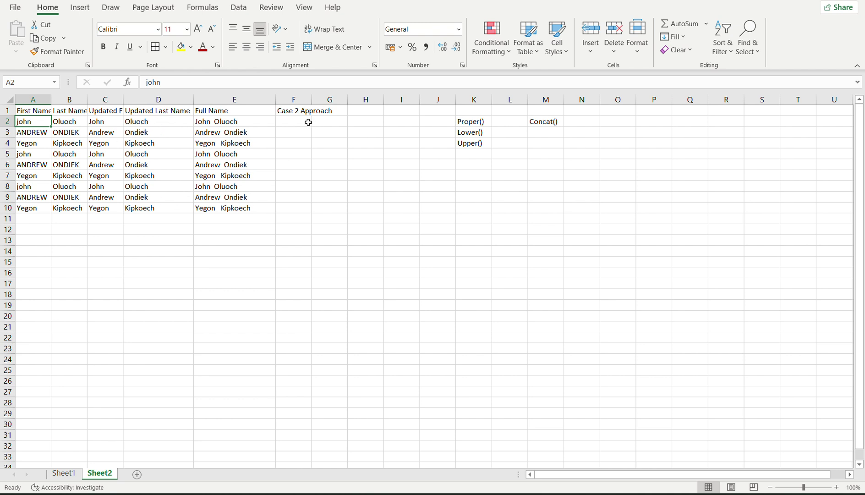
Begin F2's formula as =CONCAT(PROPER(A2)," ",PROP… for proper-cased full names.
click(288, 119)
text(=)
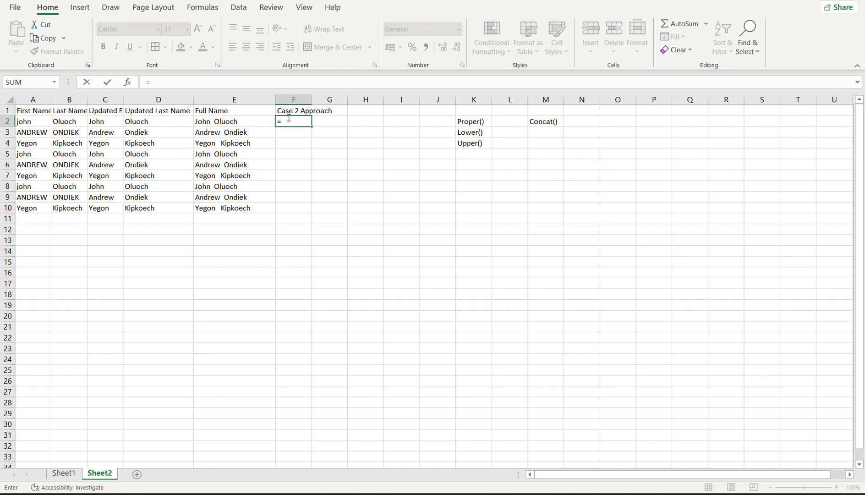
text(cou)
key(BackSpace)
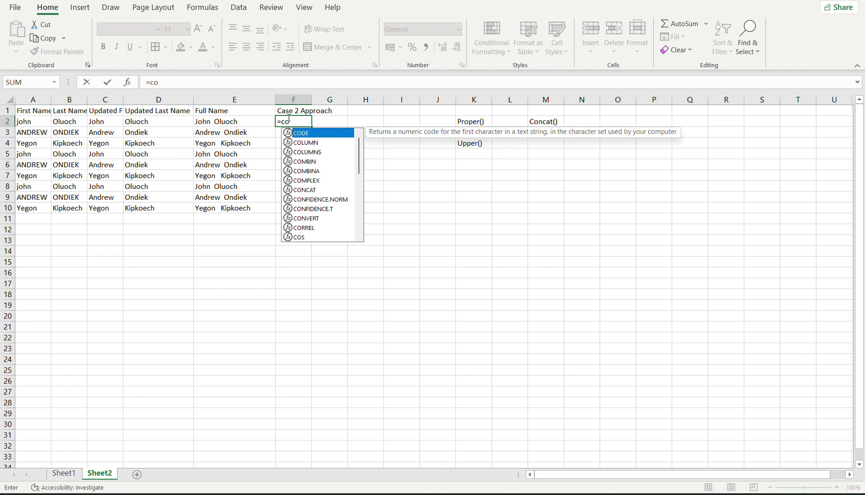
text(nc)
key(Tab)
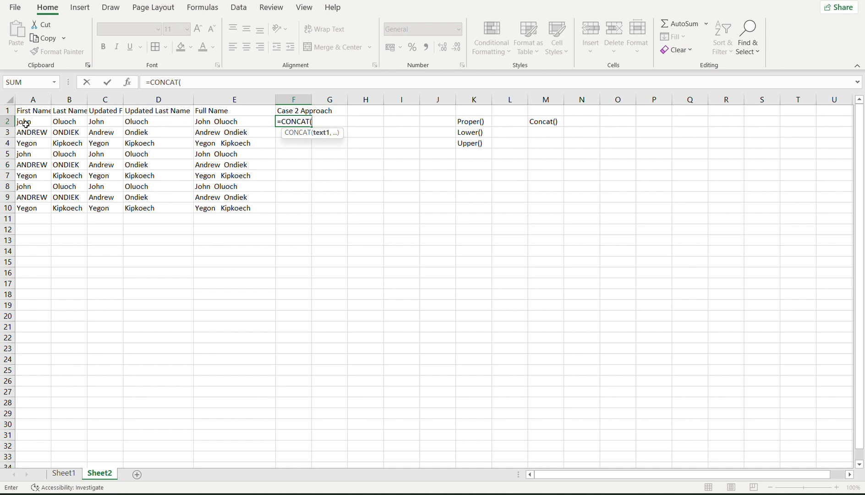
text(pro)
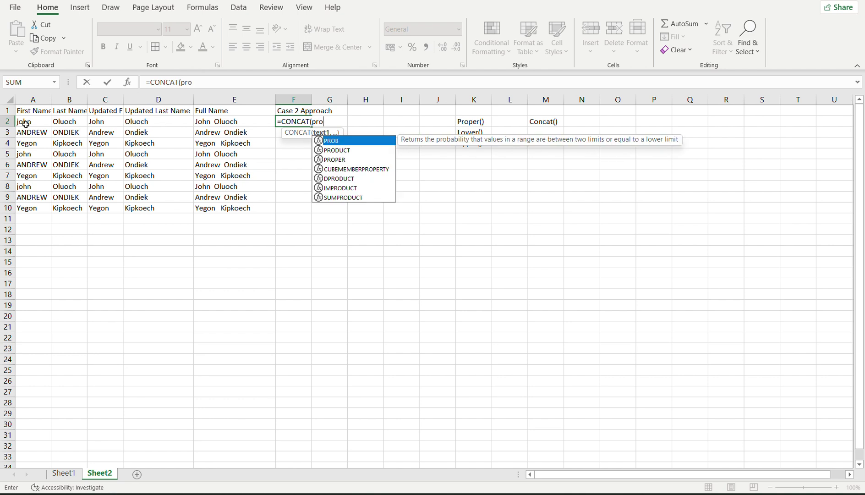
text(per()
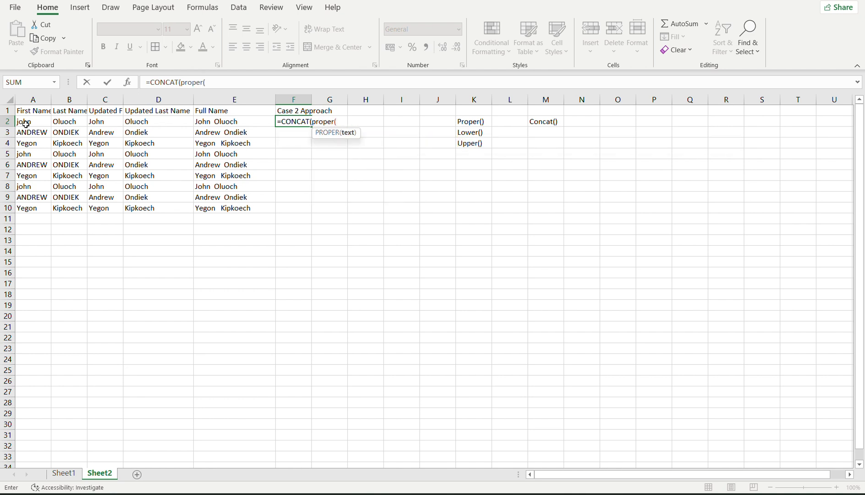
click(22, 120)
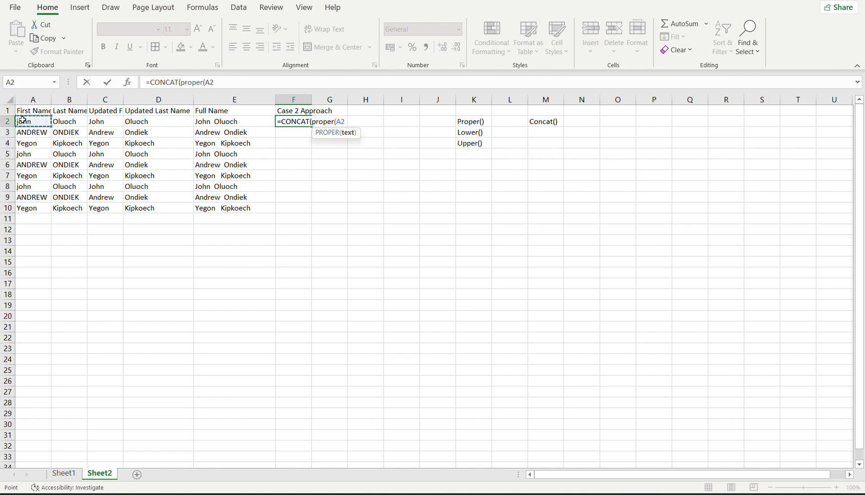
text())
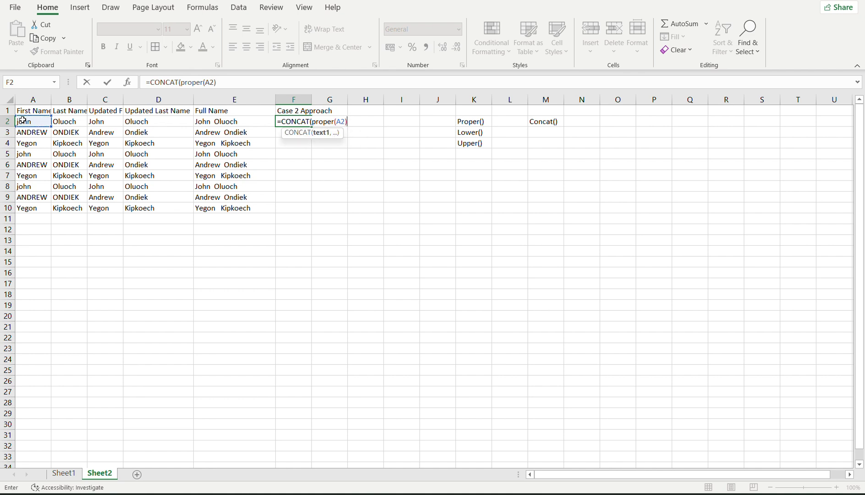
text(,)
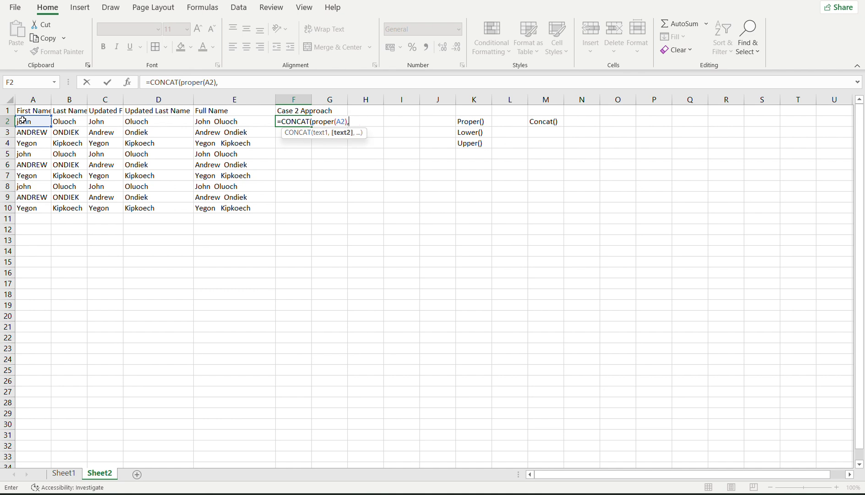
text(" ",)
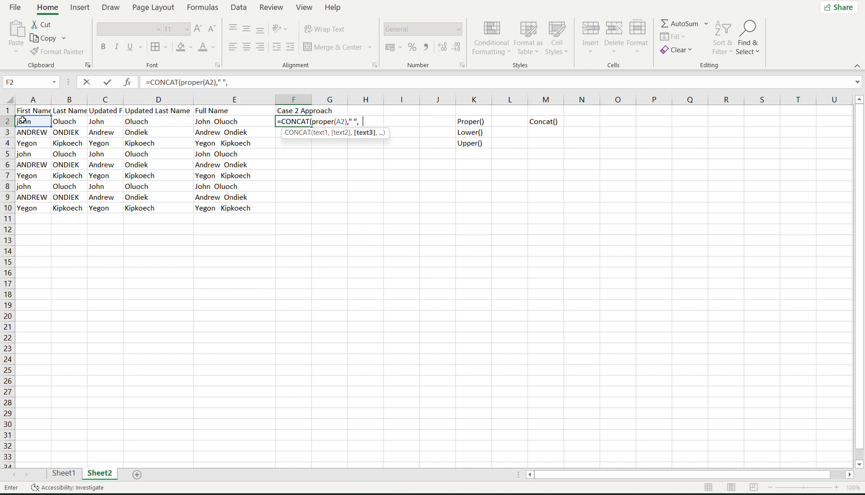
text(prop)
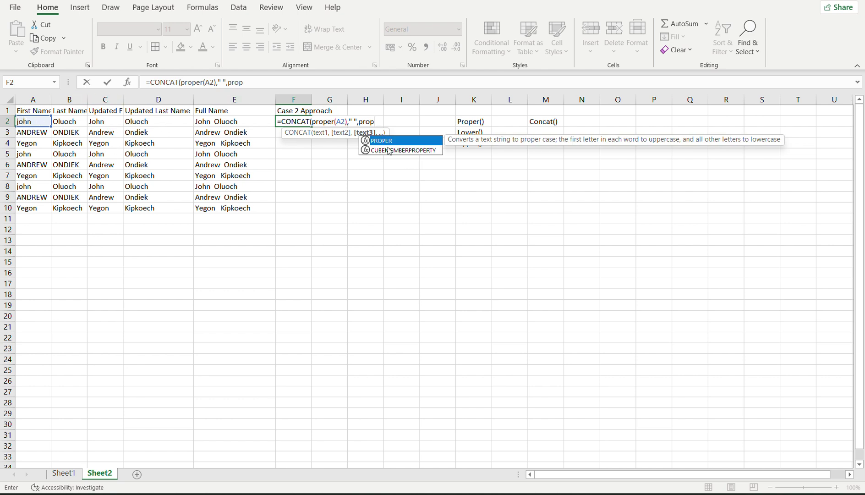
click(382, 125)
text(er()
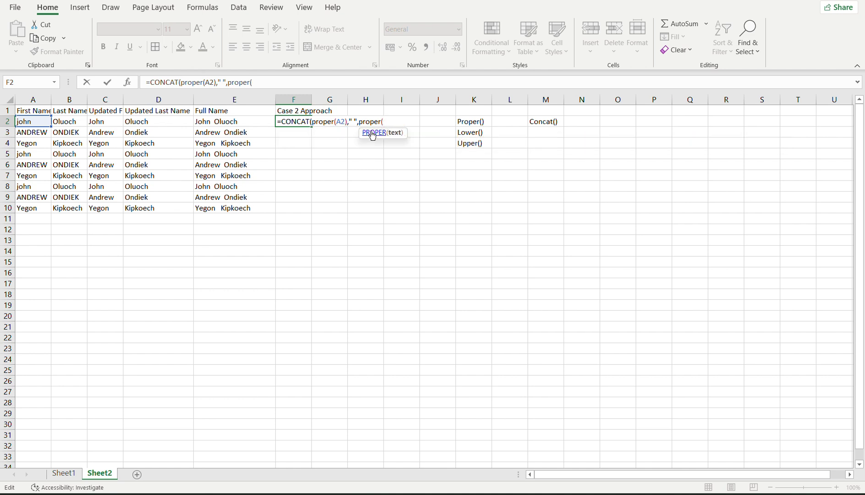
click(70, 122)
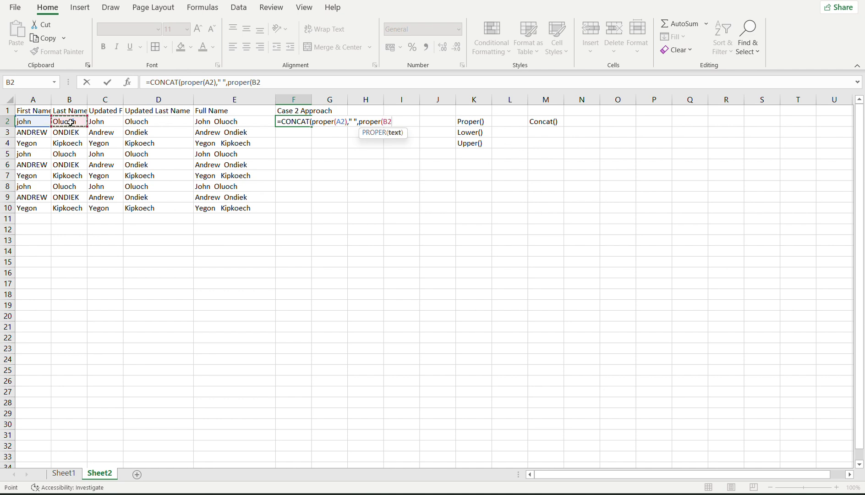
text()))
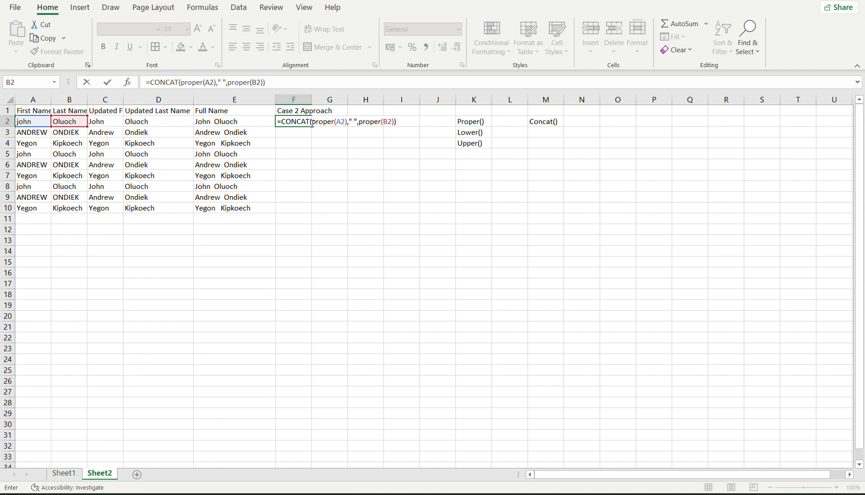
click(312, 123)
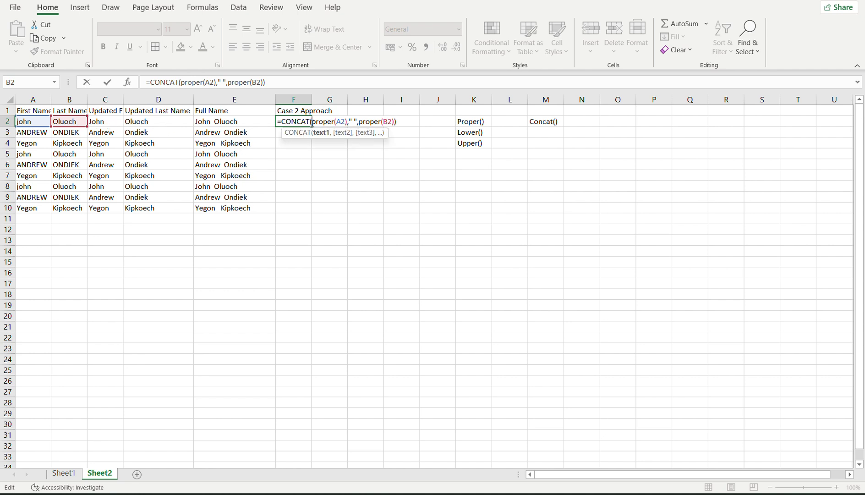
click(397, 121)
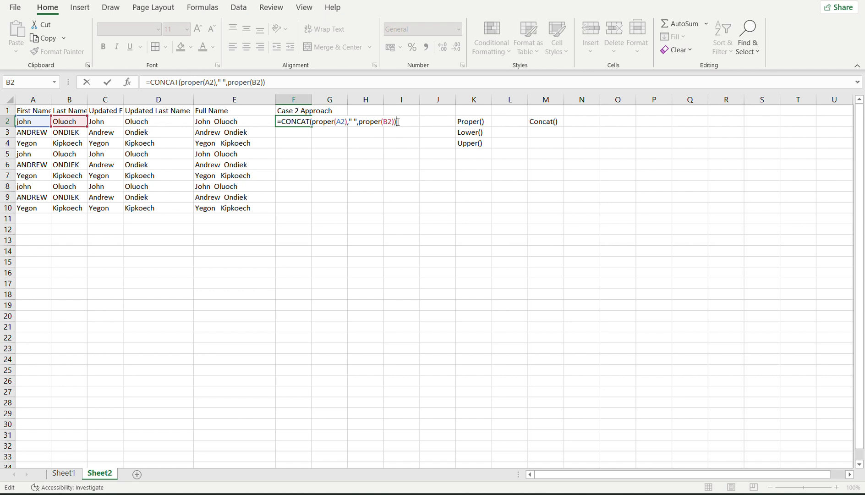
click(325, 123)
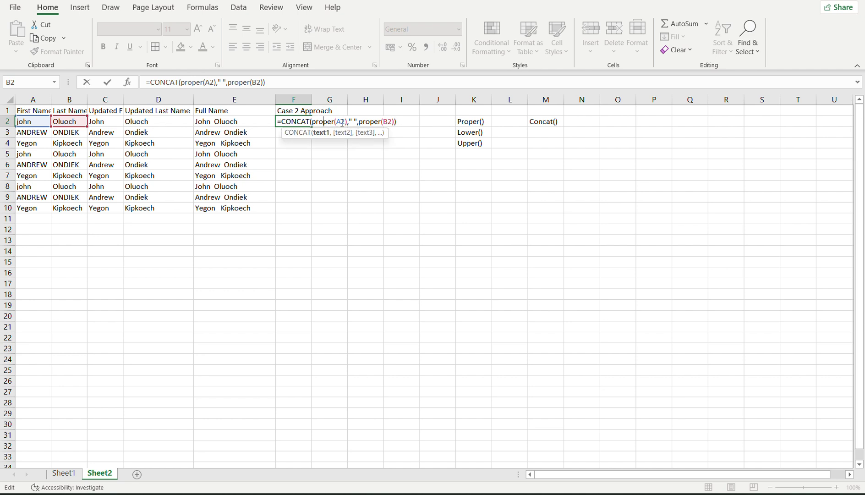
click(342, 123)
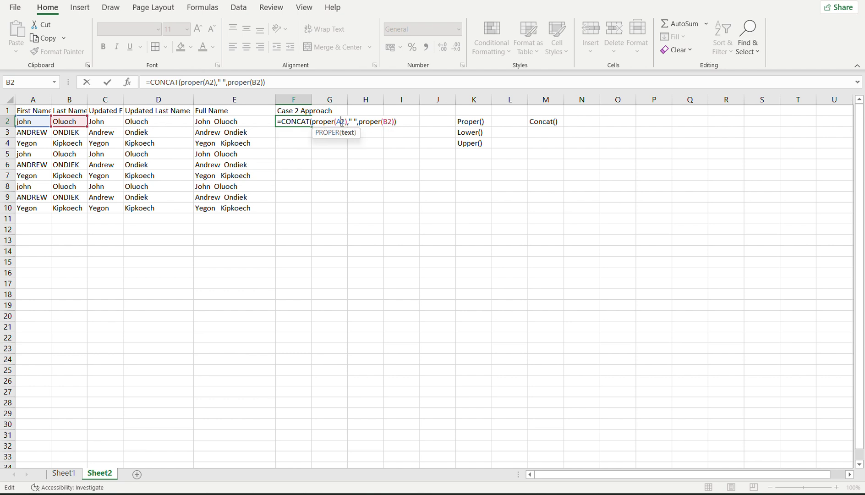
click(355, 120)
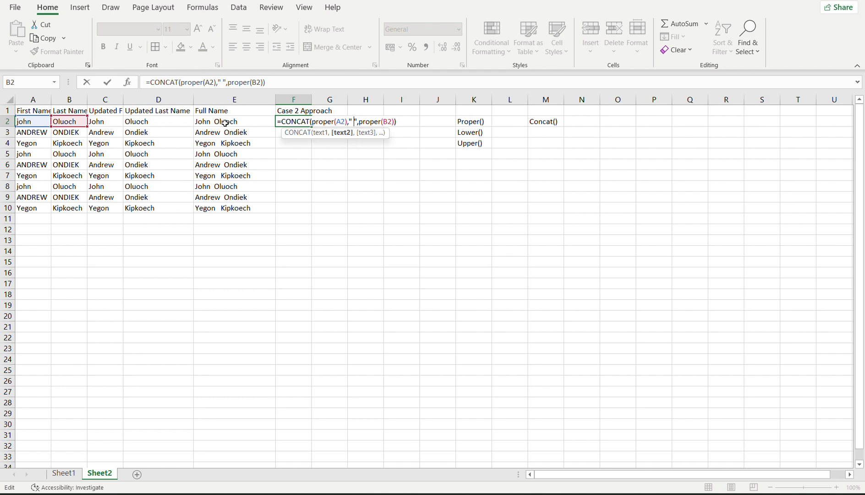
click(371, 121)
click(389, 122)
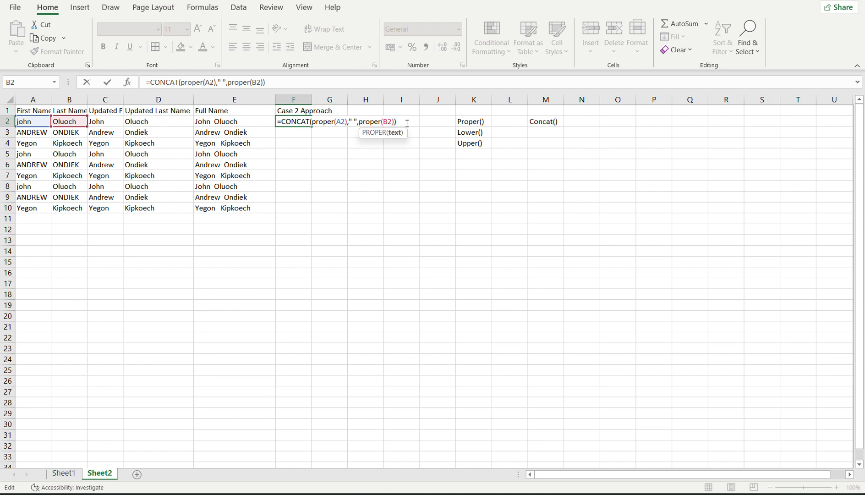
key(Return)
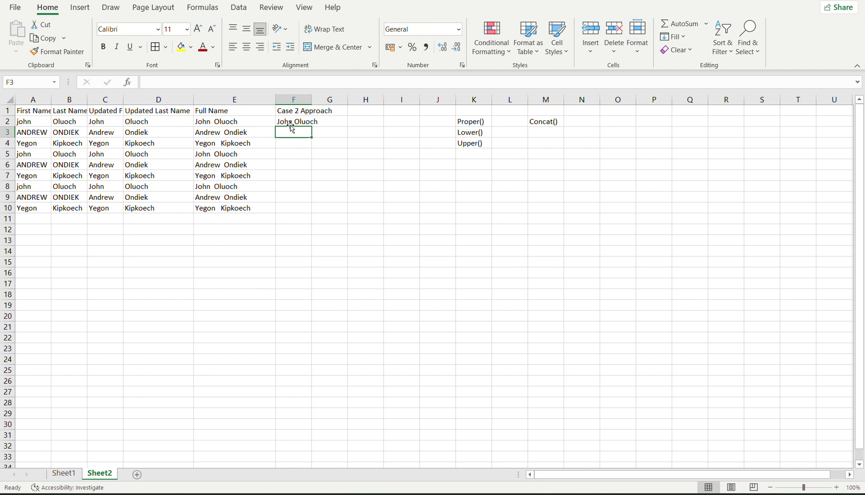
Fill the PROPER-based CONCAT formula down F2:F10 and copy that range.
click(298, 121)
drag(311, 127, 323, 214)
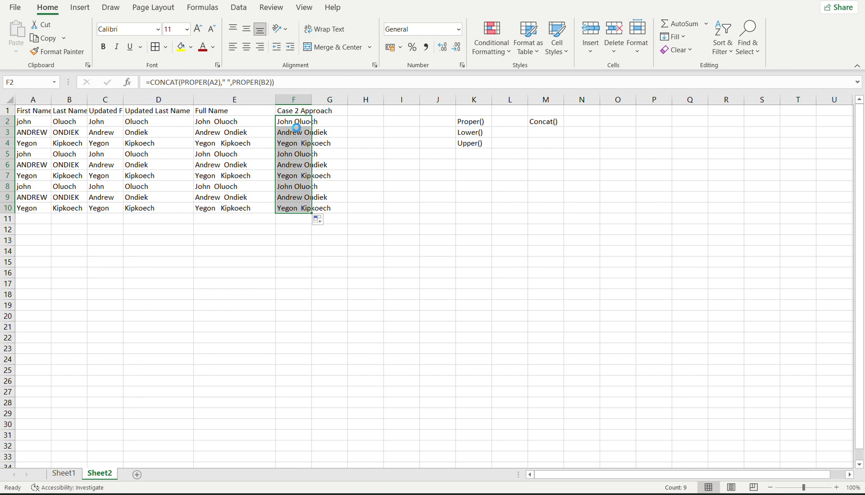
key(ctrl+c)
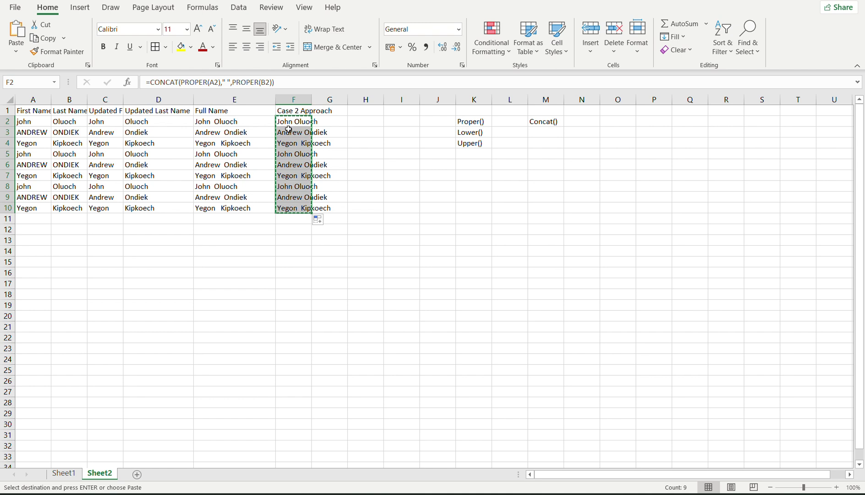
Paste the copied F2:F10 names back over themselves as plain values.
right_click(289, 130)
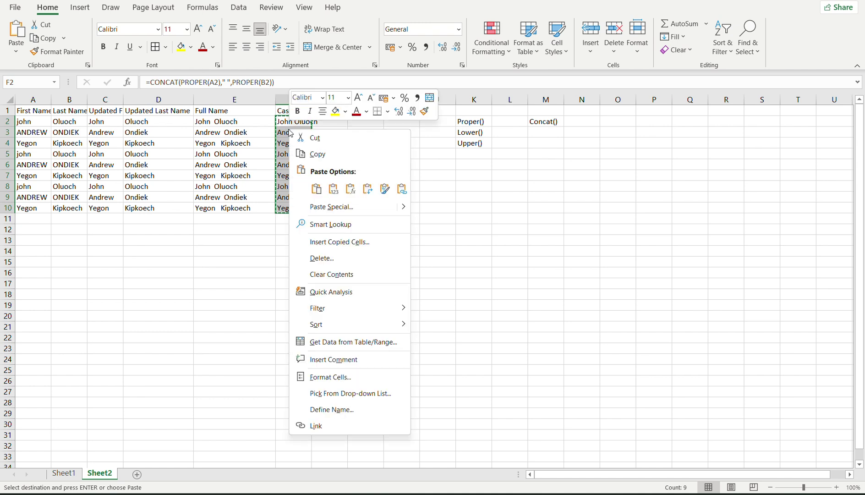
click(339, 192)
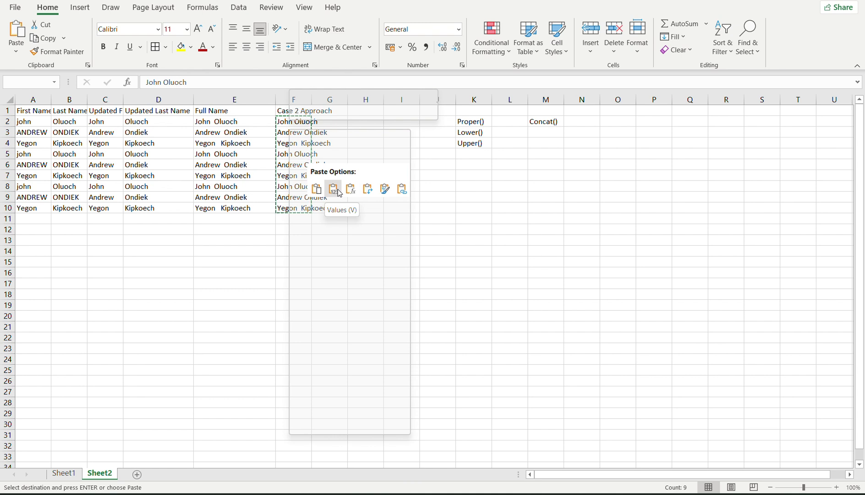
right_click(290, 130)
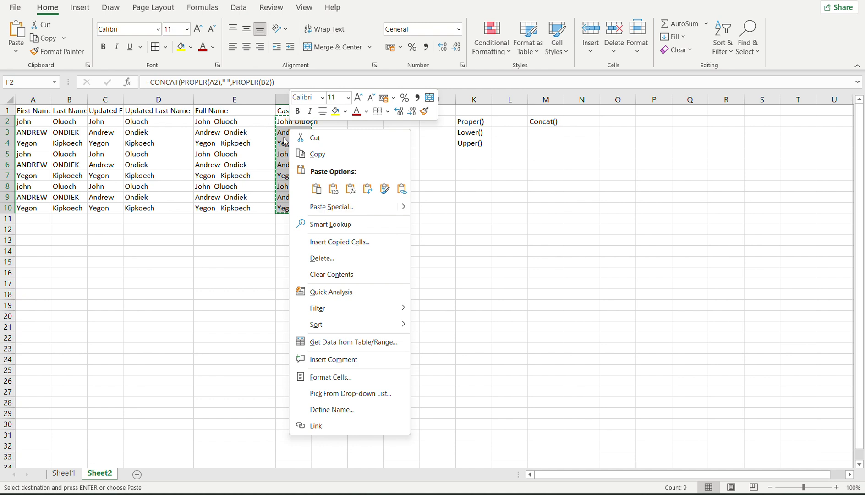
click(334, 188)
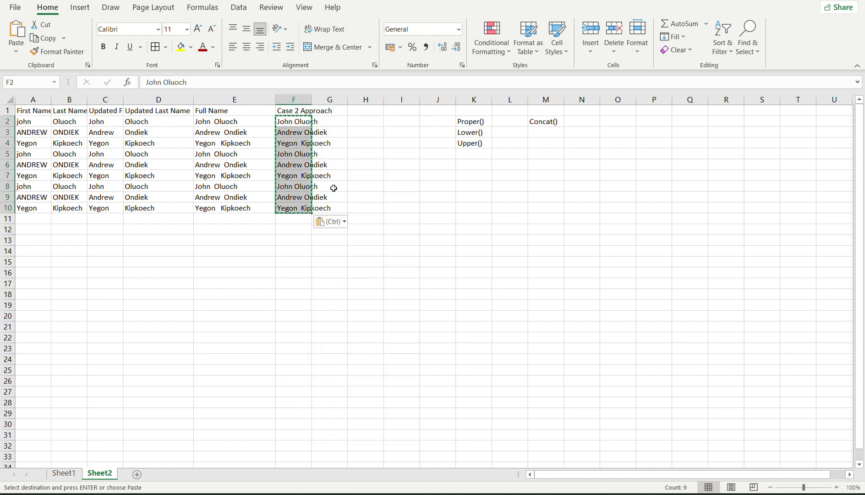
Verify that F2 through F10 now hold plain name text instead of formulas.
click(356, 196)
click(292, 155)
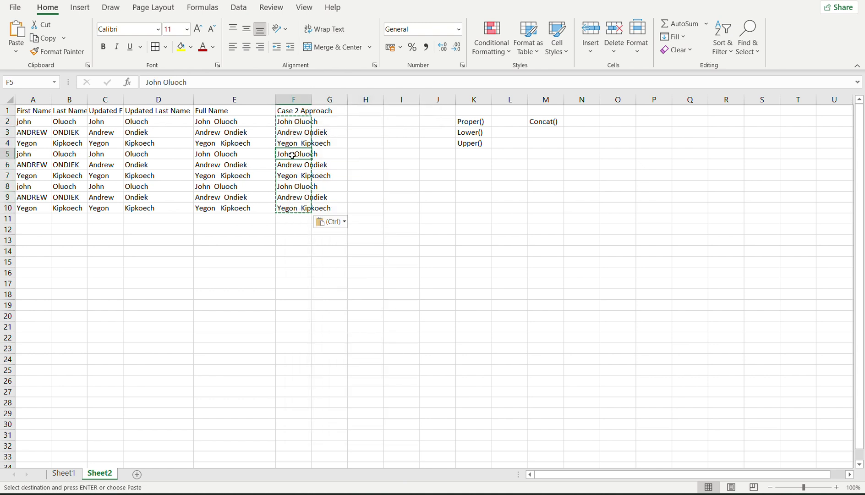
click(291, 176)
click(293, 204)
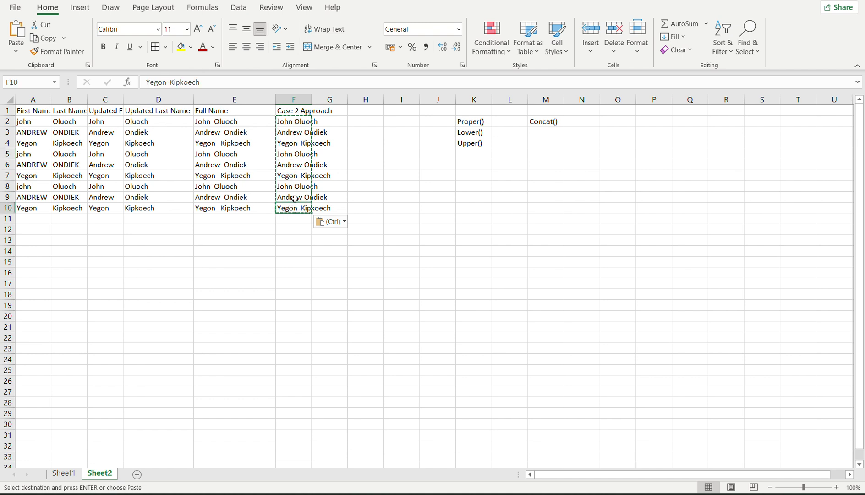
click(299, 134)
click(296, 143)
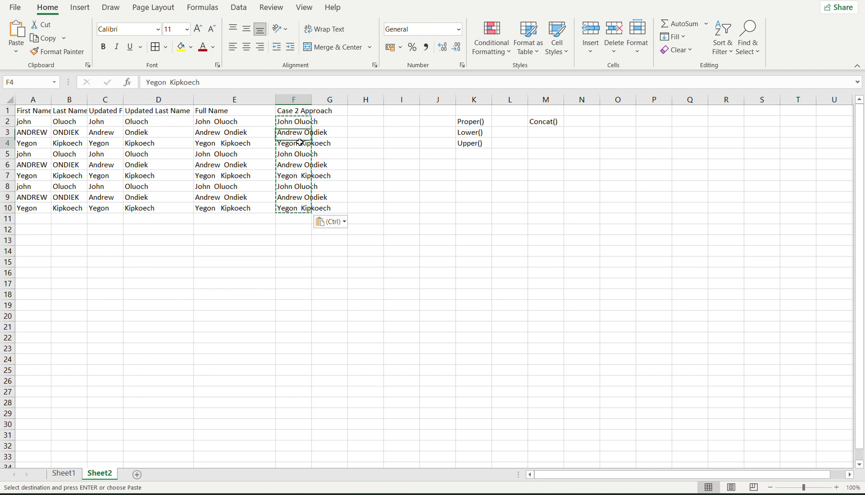
click(296, 156)
click(293, 176)
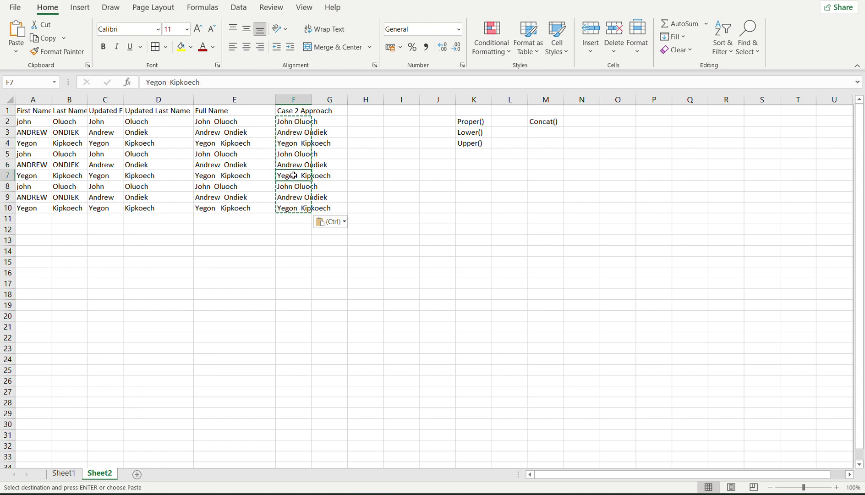
click(288, 195)
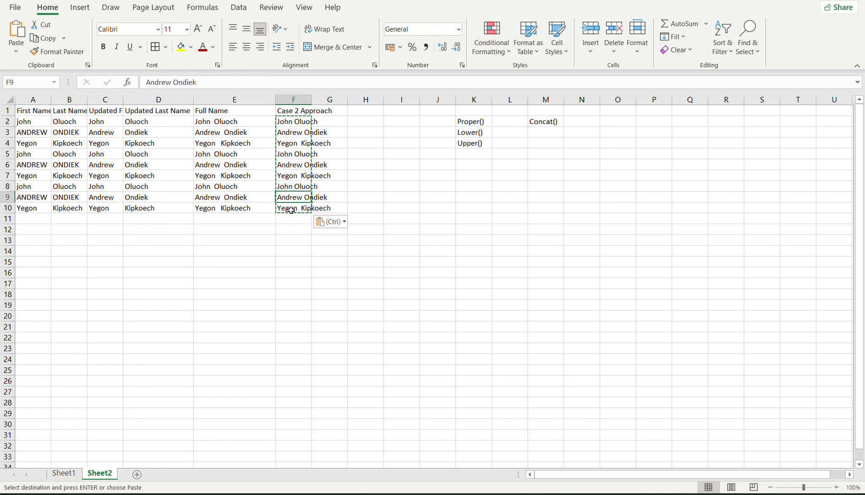
click(291, 211)
click(305, 155)
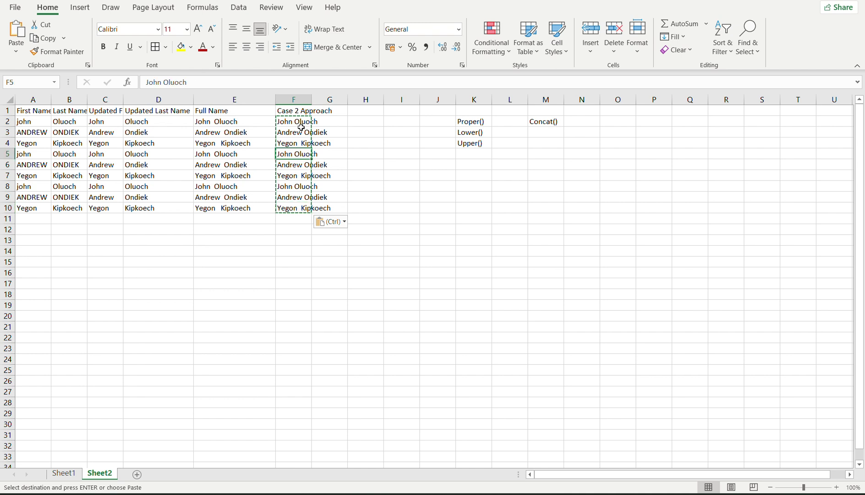
click(301, 124)
click(303, 152)
click(294, 173)
click(290, 188)
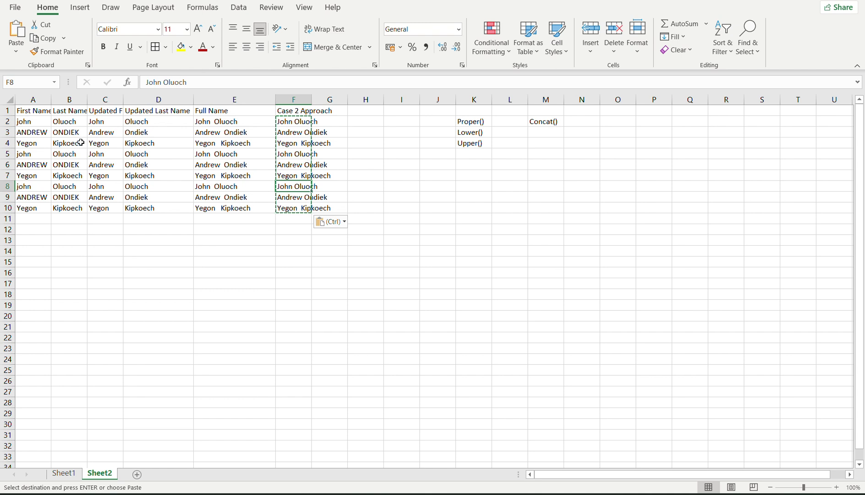
Compare against the raw names in A2 and B2, then switch to Sheet1's sales table.
click(43, 120)
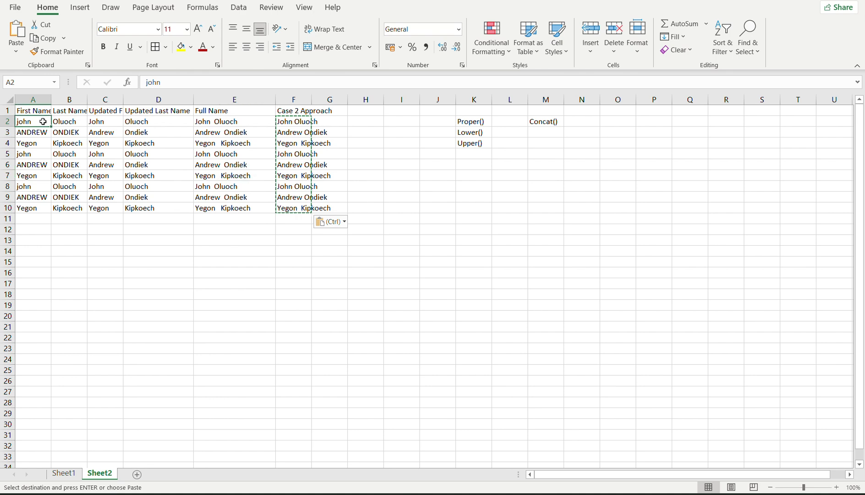
click(59, 122)
click(36, 122)
click(64, 474)
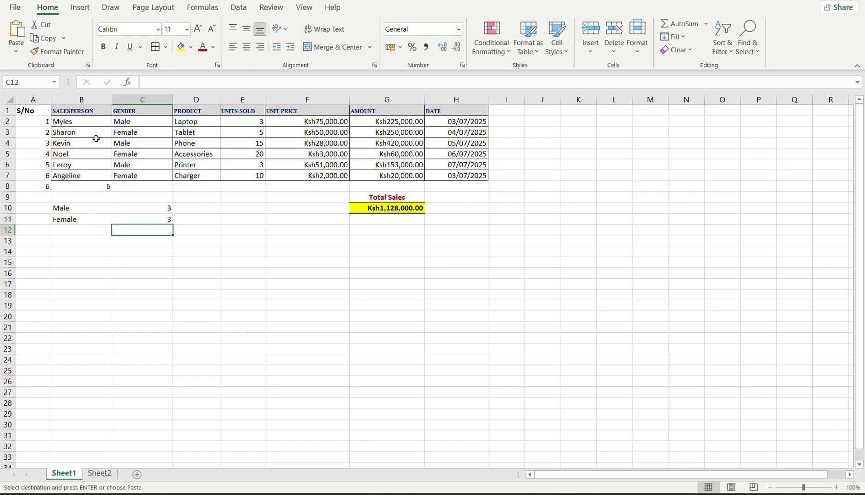
Review Sheet2's name block A1:B4 and cell F3, then switch to the Google Keep notes in Chrome.
click(80, 124)
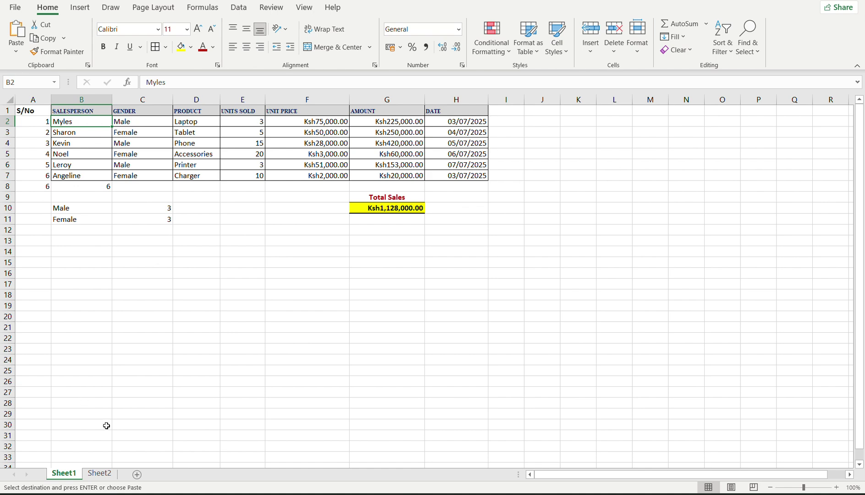
click(100, 473)
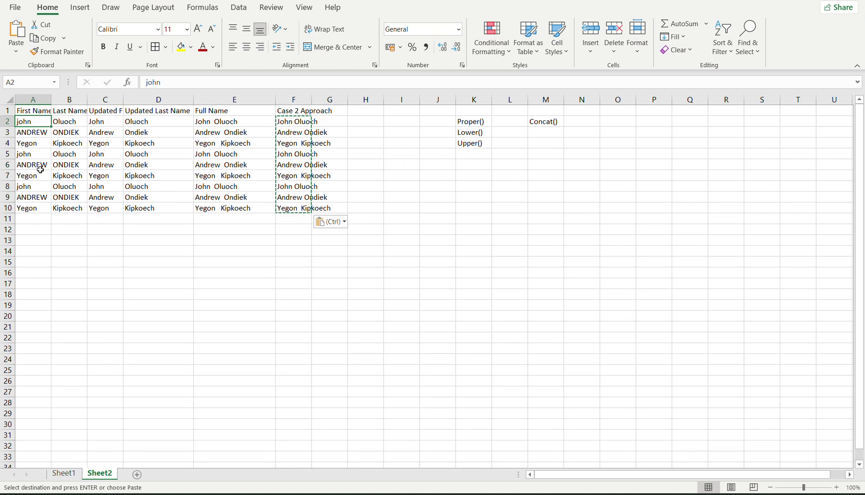
click(35, 112)
drag(48, 118, 63, 143)
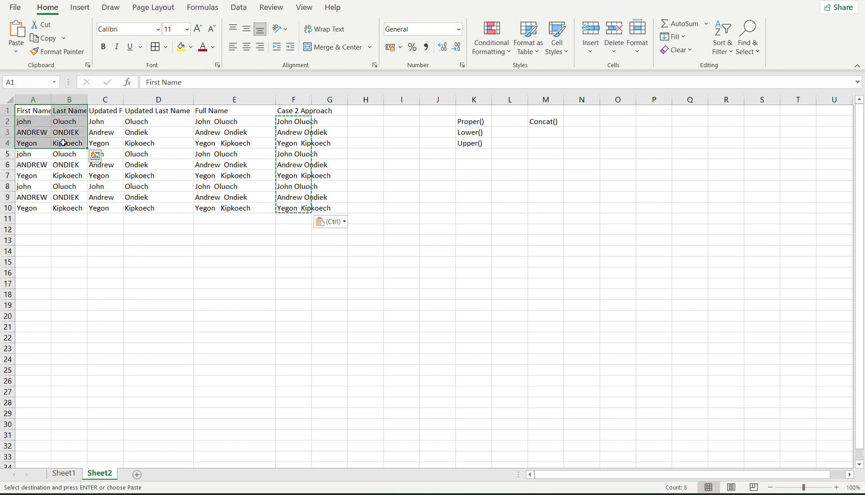
click(298, 130)
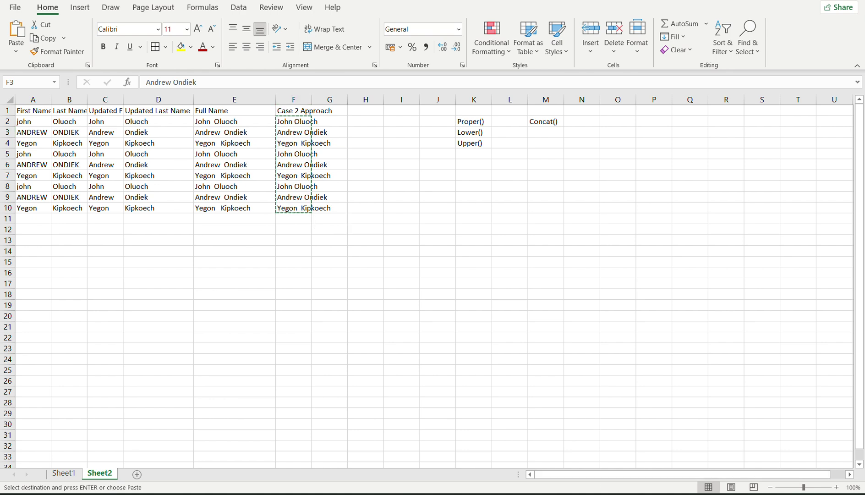
click(579, 458)
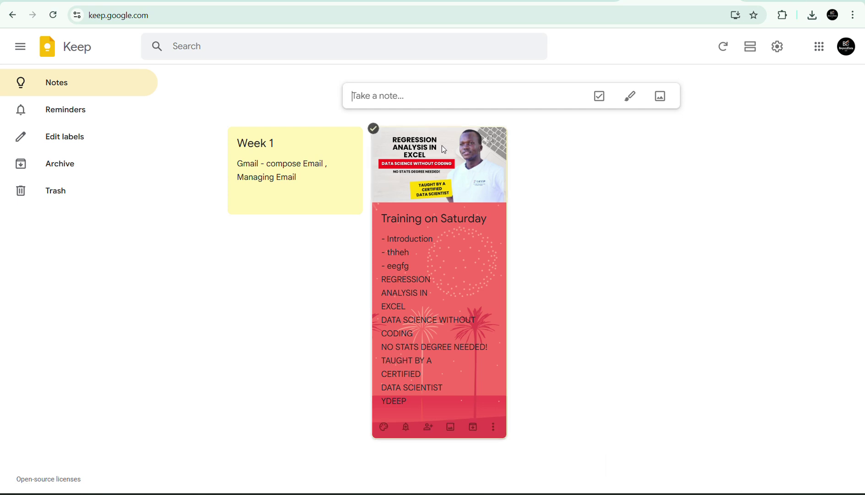
Move through the Meet, Keep and Slides tabs, then stop presenting in the Meet call.
click(337, 1)
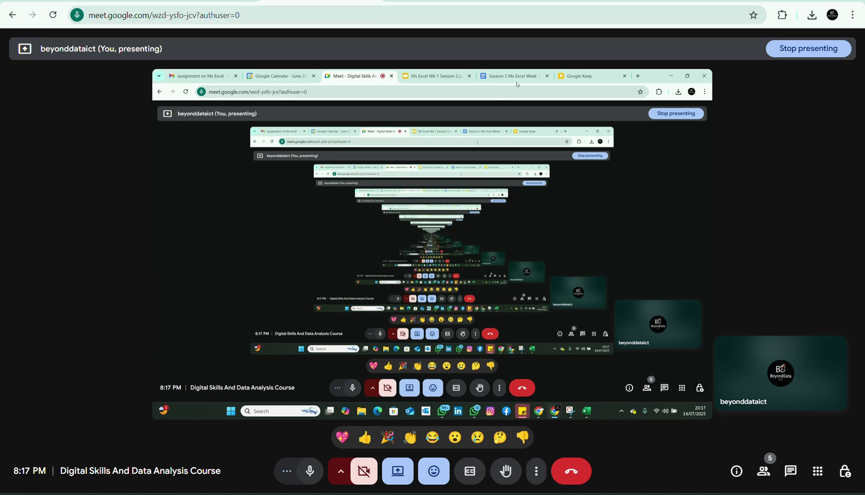
click(678, 2)
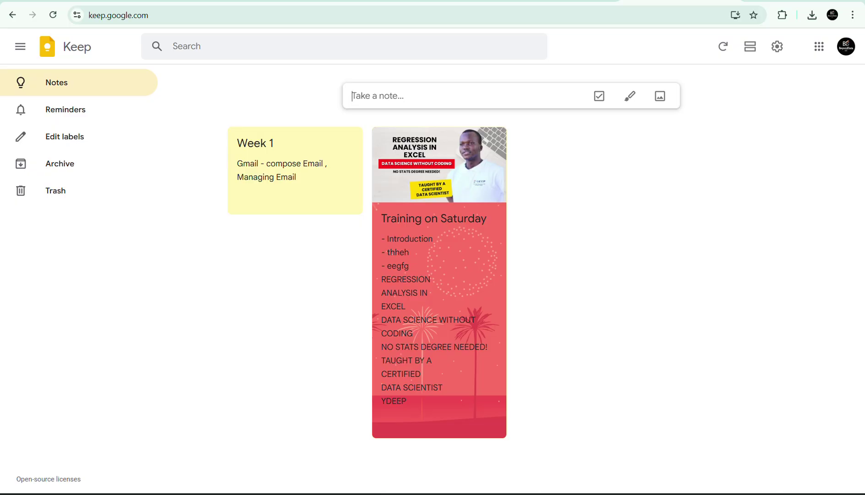
click(337, 2)
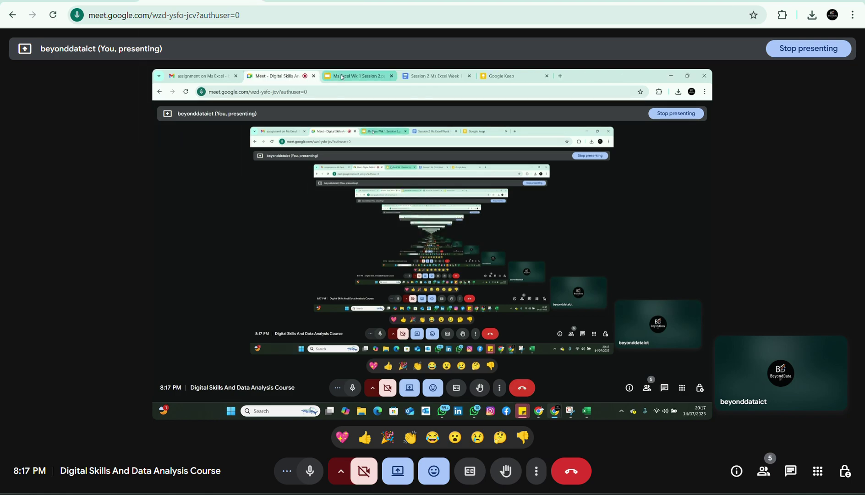
click(559, 2)
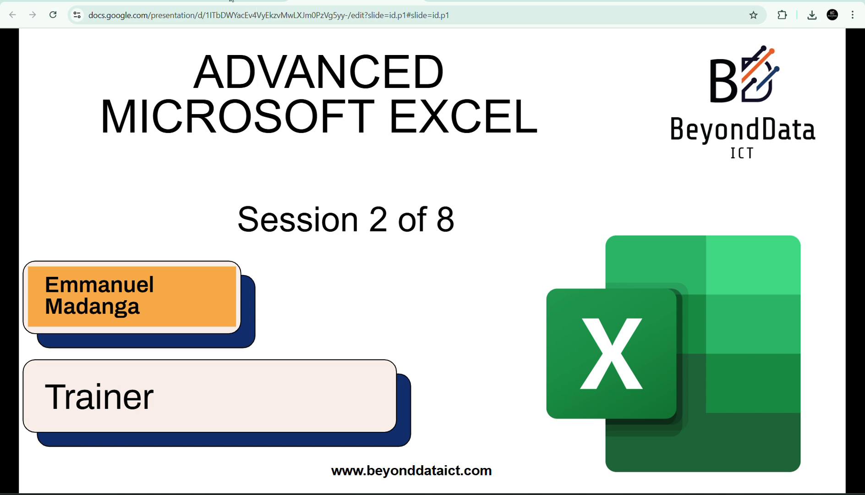
key(ctrl+2)
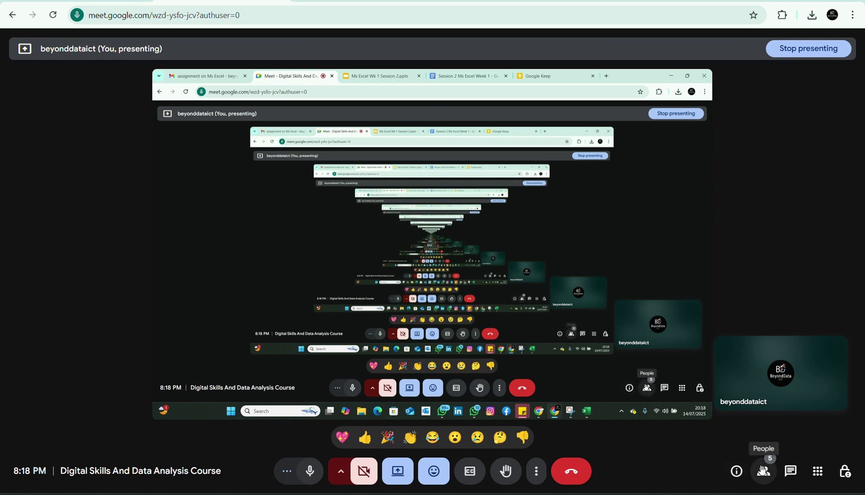
click(398, 471)
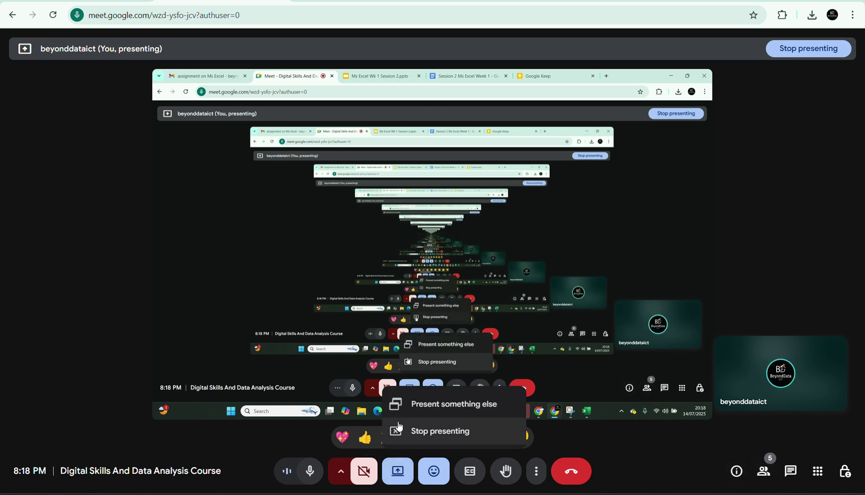
click(406, 431)
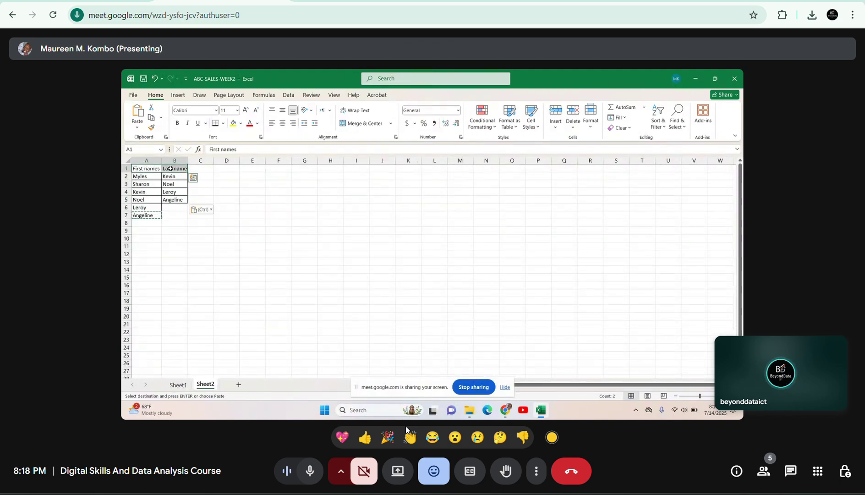
Watch the participant's shared name sheet and mute the microphone.
mouse_move(476, 328)
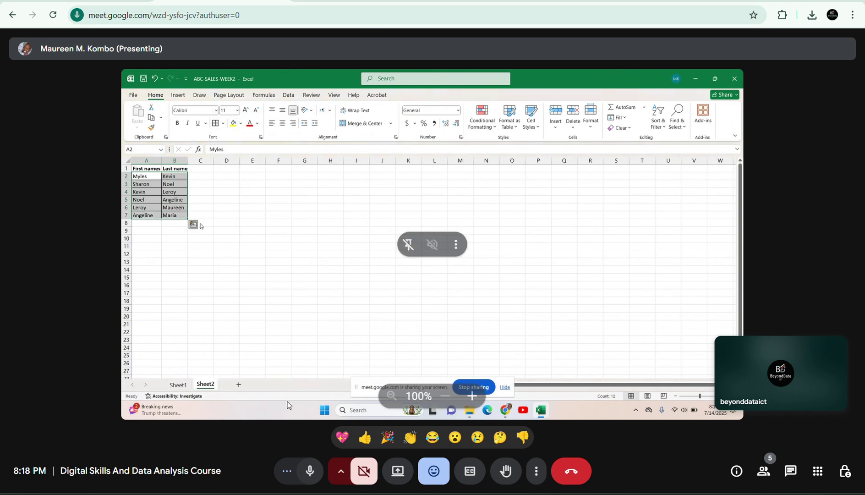
click(309, 471)
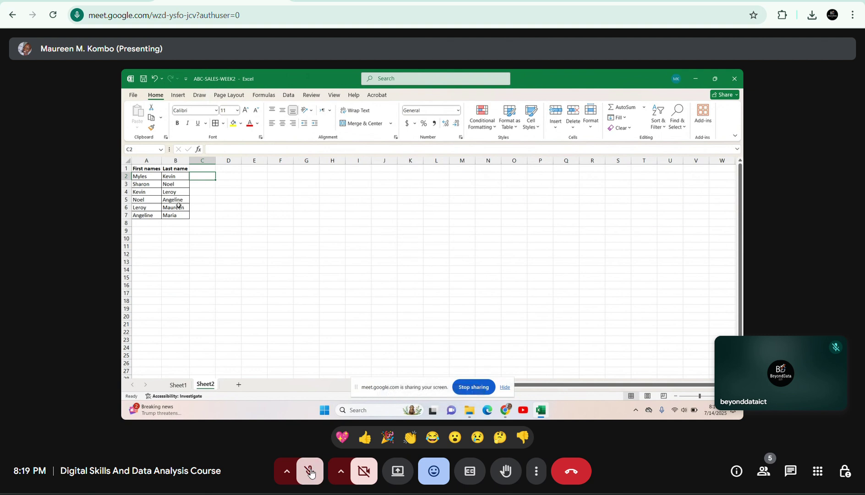
Unmute the microphone, then switch to the Advanced Microsoft Excel 'Session 2 of 8' slides.
click(311, 472)
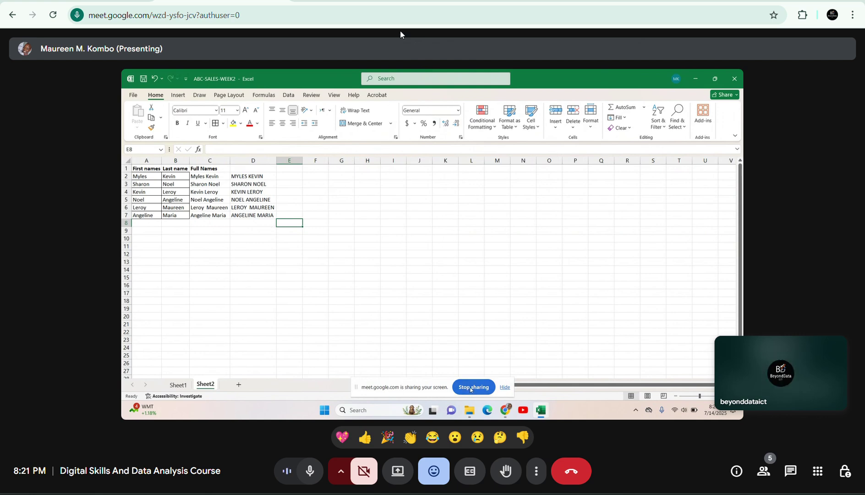
click(343, 2)
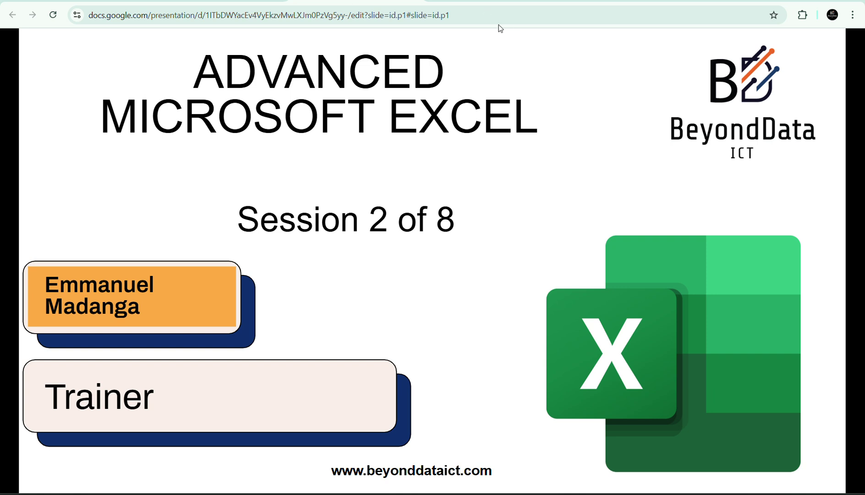
Return to Meet, view the People list, and present the entire screen before going back to Excel.
key(ctrl+Tab)
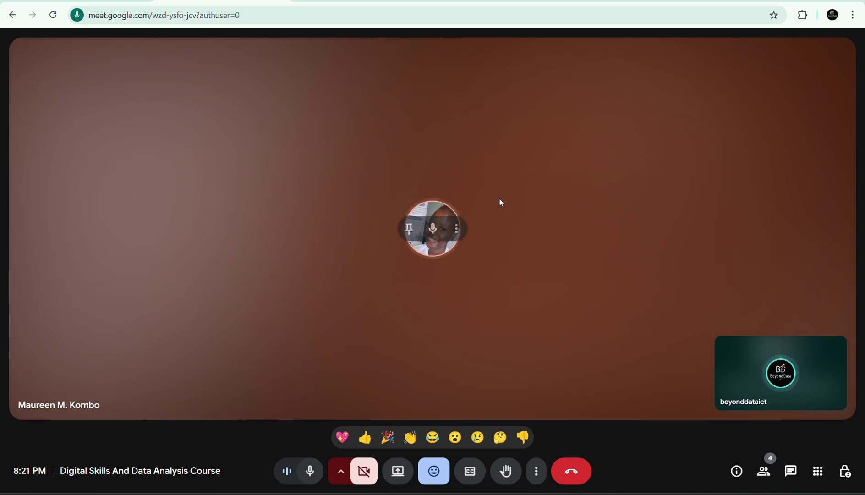
click(766, 474)
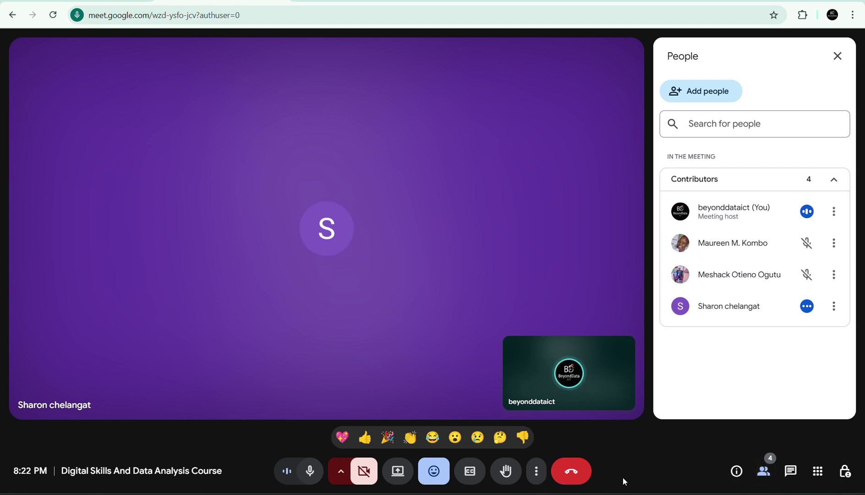
click(392, 466)
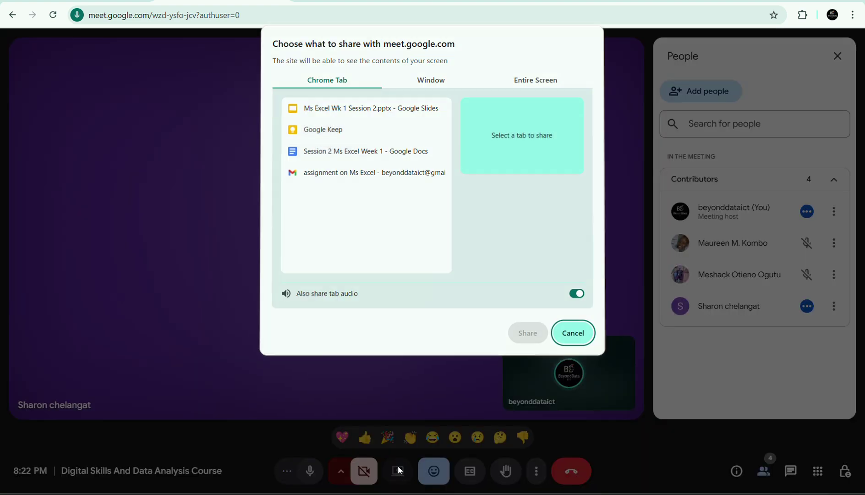
click(529, 82)
click(352, 162)
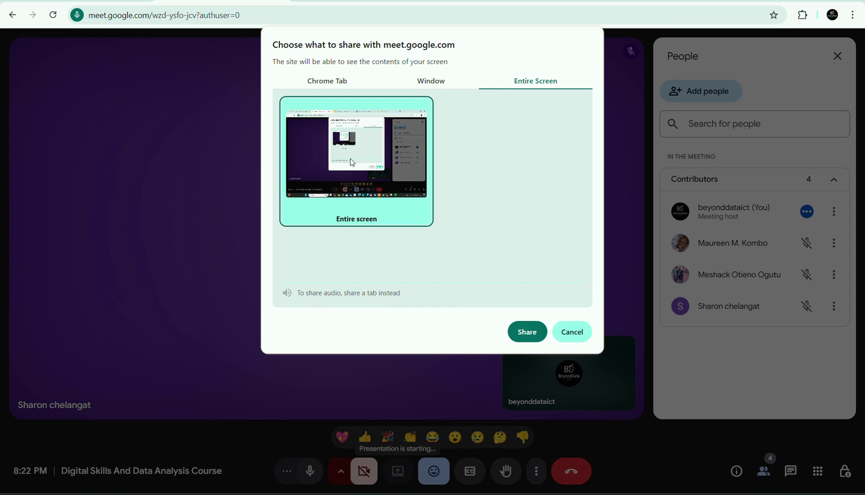
click(531, 331)
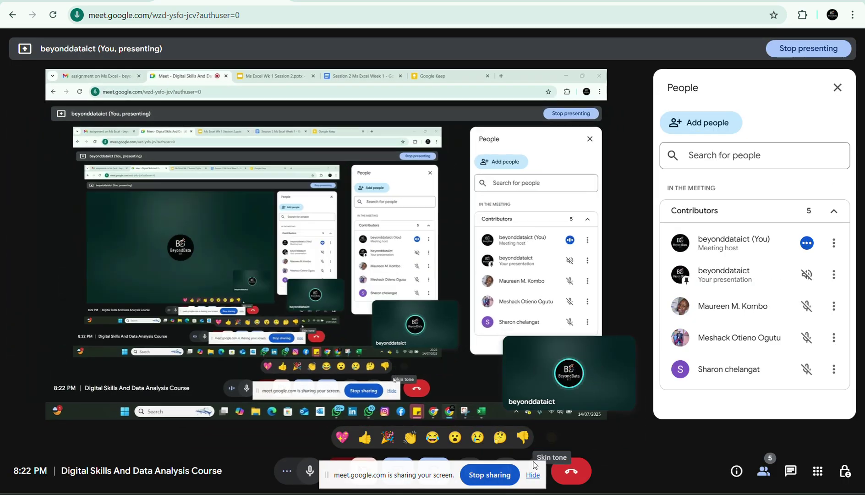
click(532, 475)
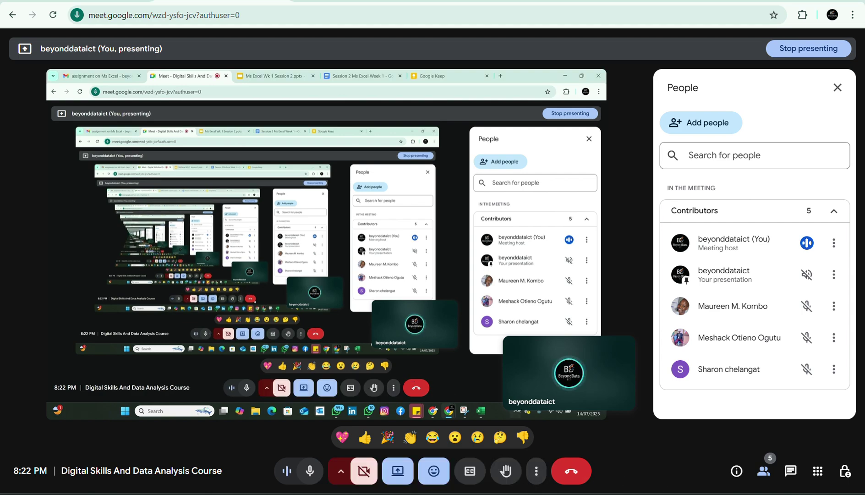
key(alt+Tab)
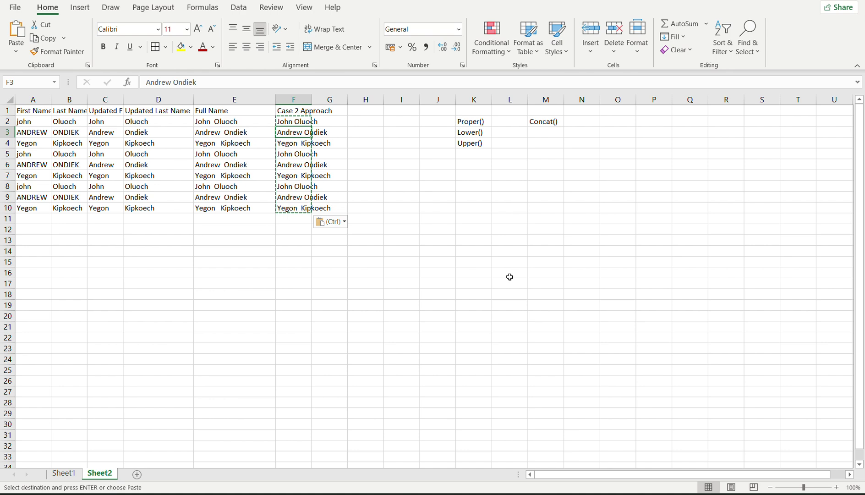
Look over Sheet1 and Sheet2, insert a blank Sheet3, and return to Sheet1's sales table.
click(63, 473)
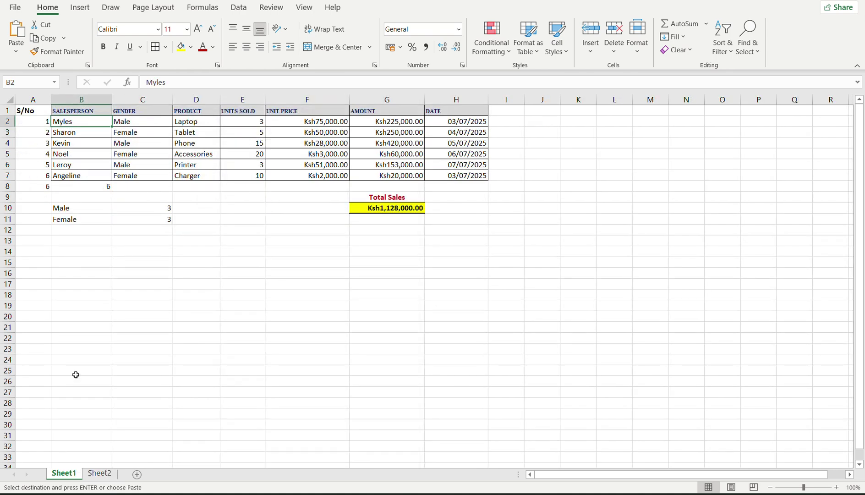
click(130, 234)
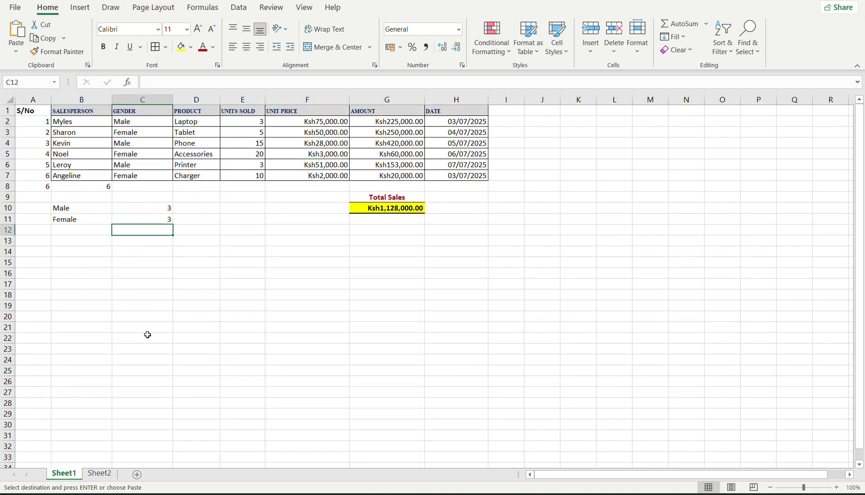
click(100, 473)
click(156, 314)
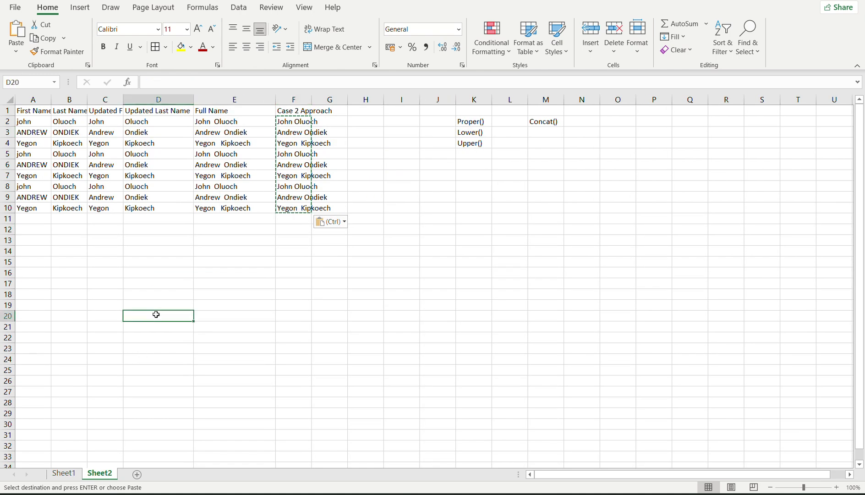
click(67, 472)
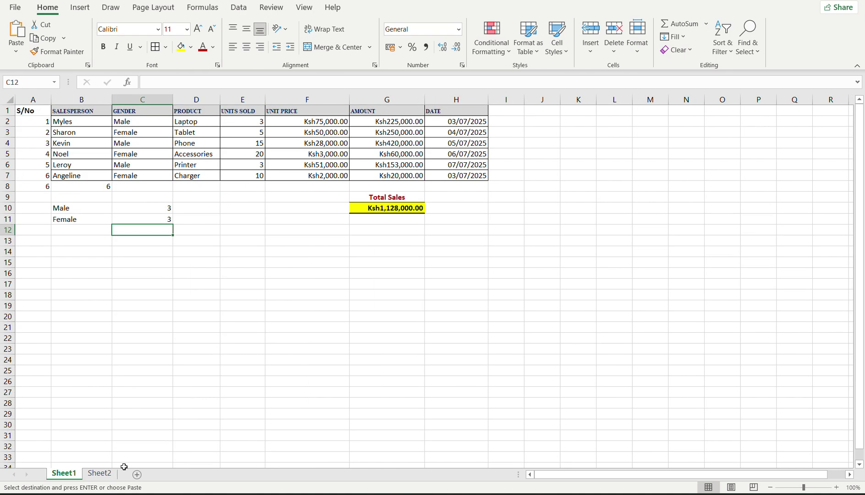
click(136, 475)
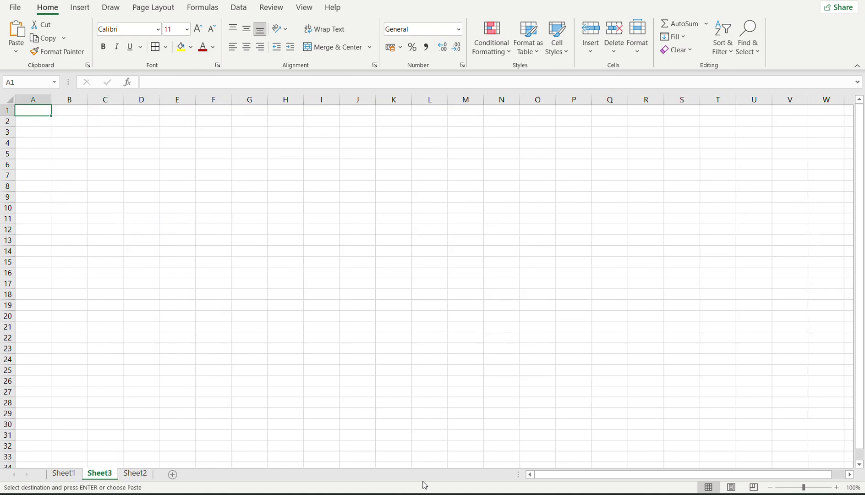
click(60, 477)
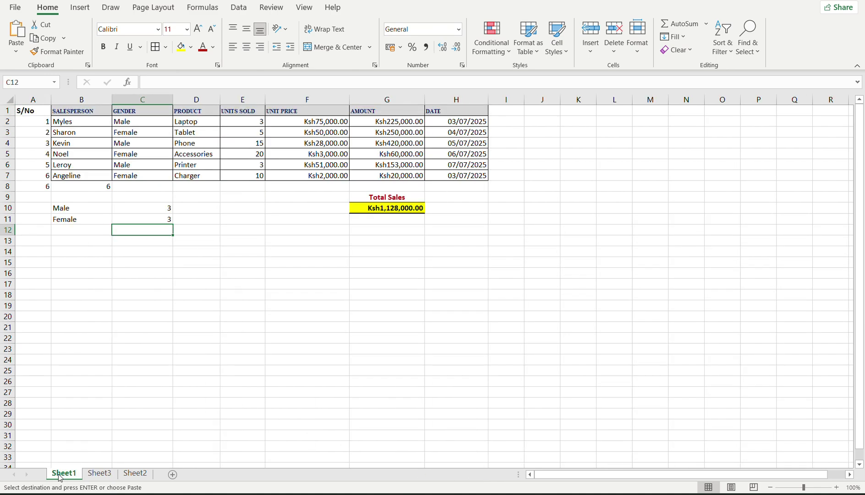
click(112, 474)
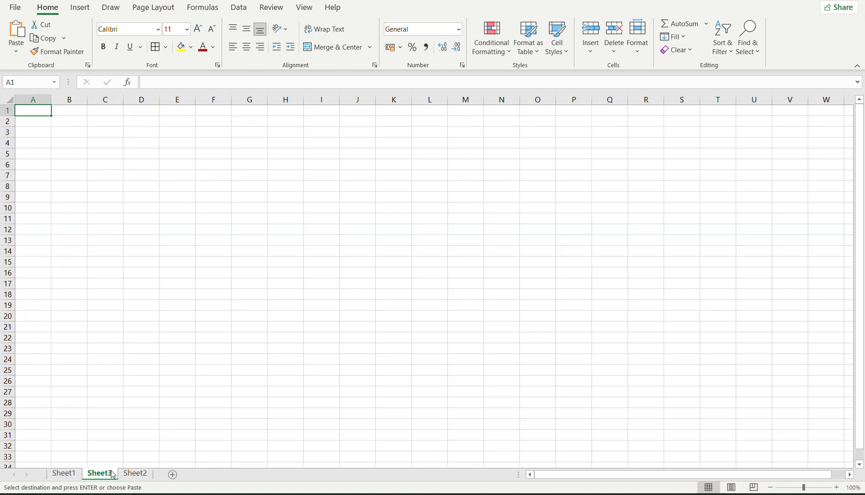
click(64, 474)
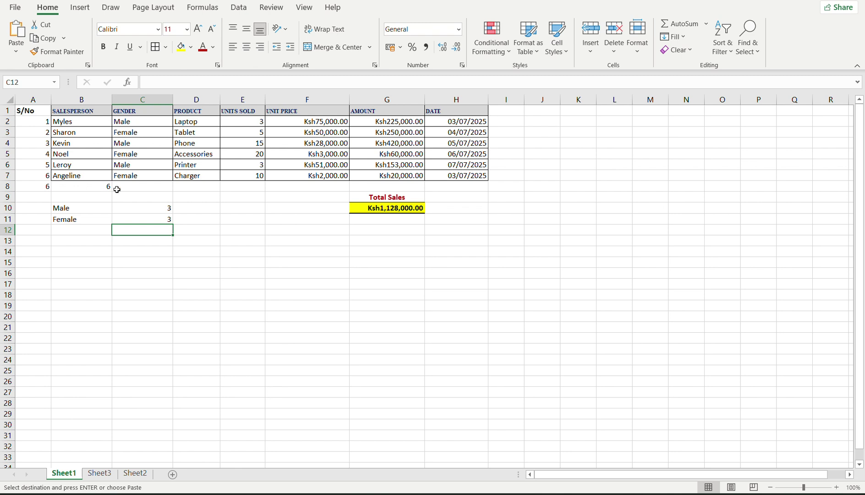
Delete rows 8 to 11 holding the count and Total Sales lines below the table.
click(9, 187)
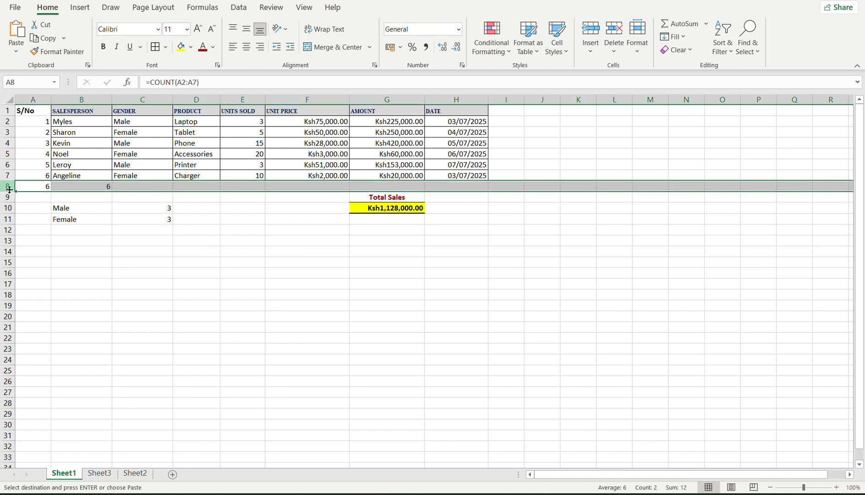
drag(9, 223, 8, 223)
shift+click(3, 221)
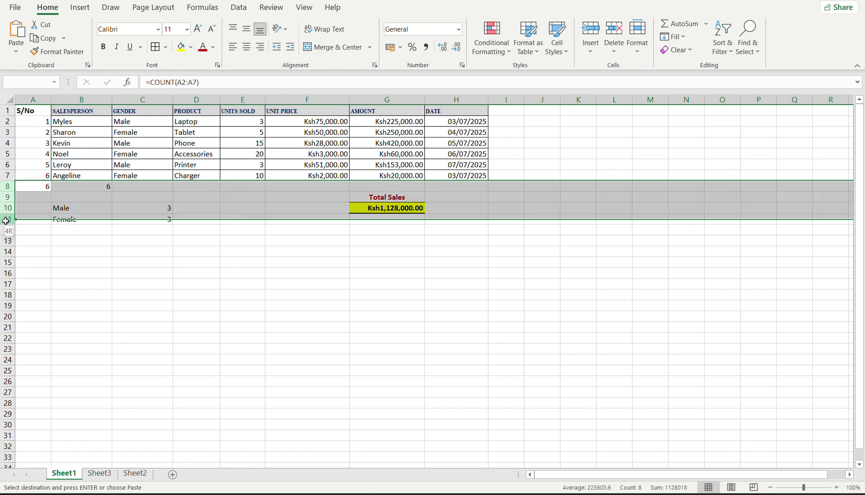
right_click(3, 220)
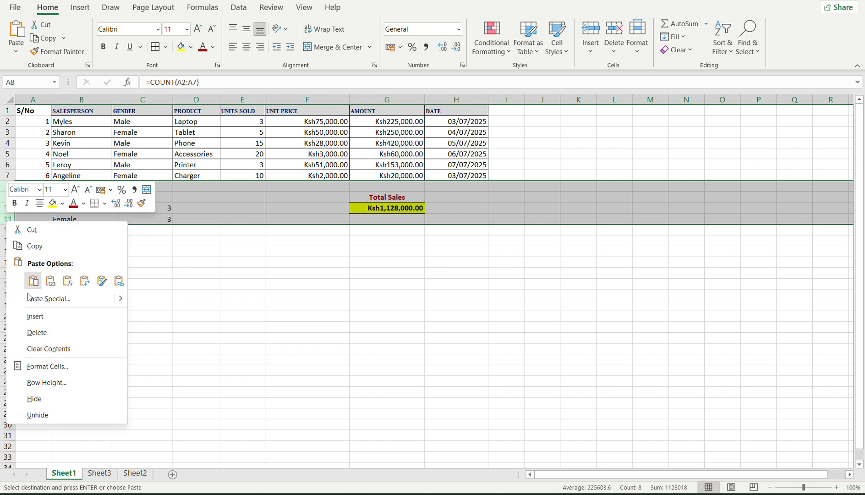
click(37, 335)
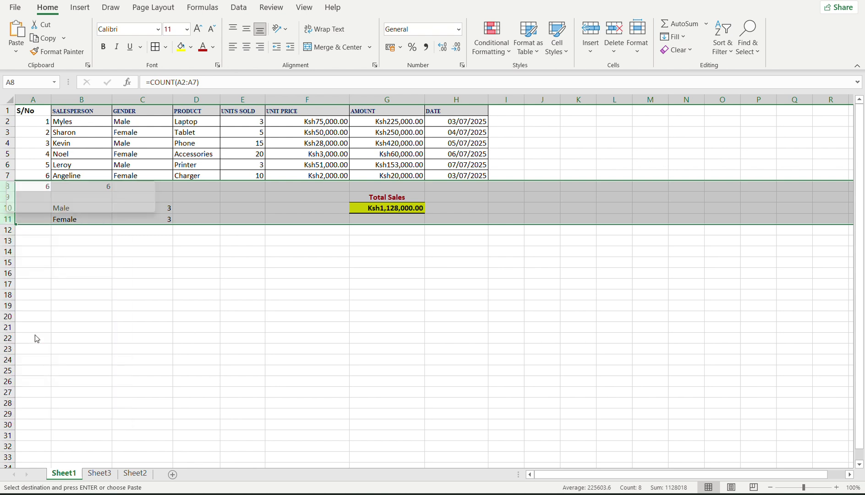
click(384, 193)
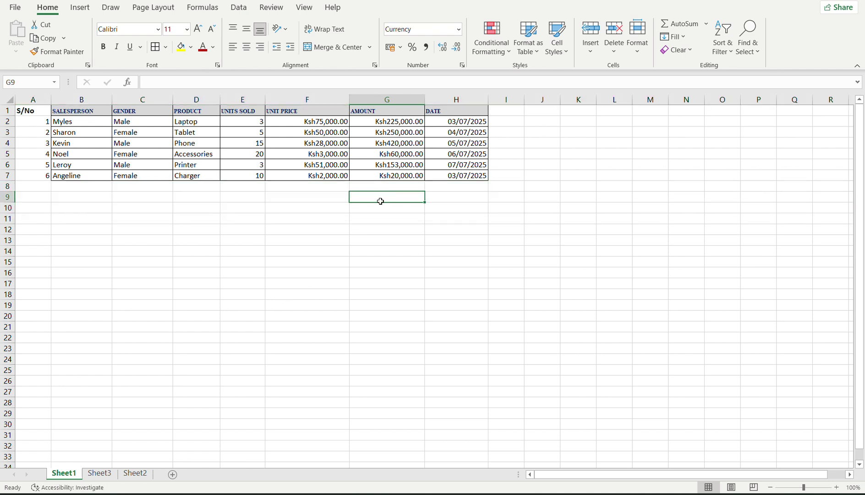
Close the accessibility pane and rename Sheet1 to 'Sales Tracker'.
click(99, 473)
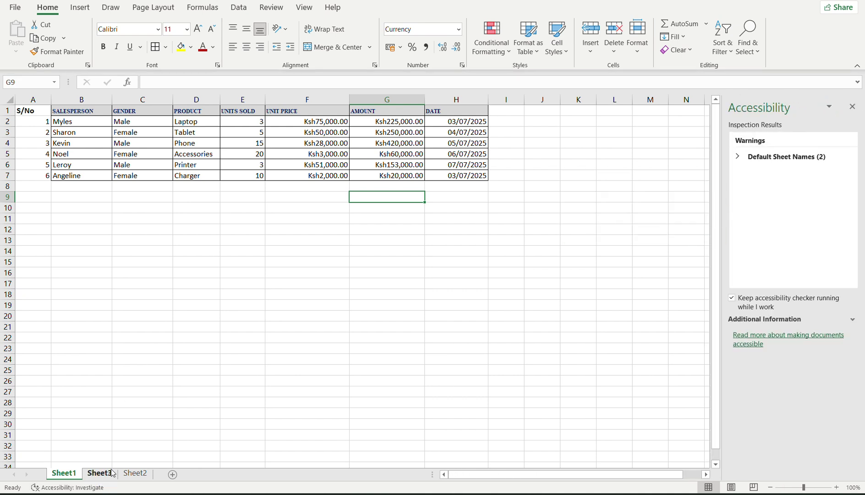
click(853, 108)
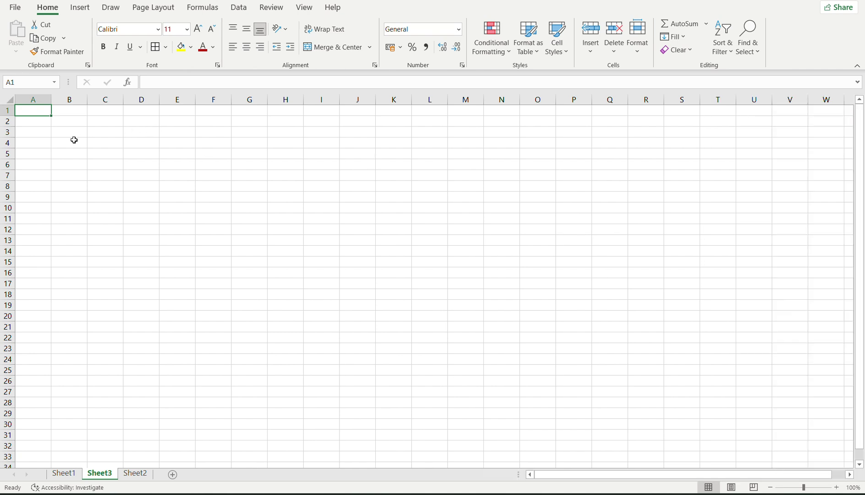
click(70, 469)
right_click(71, 471)
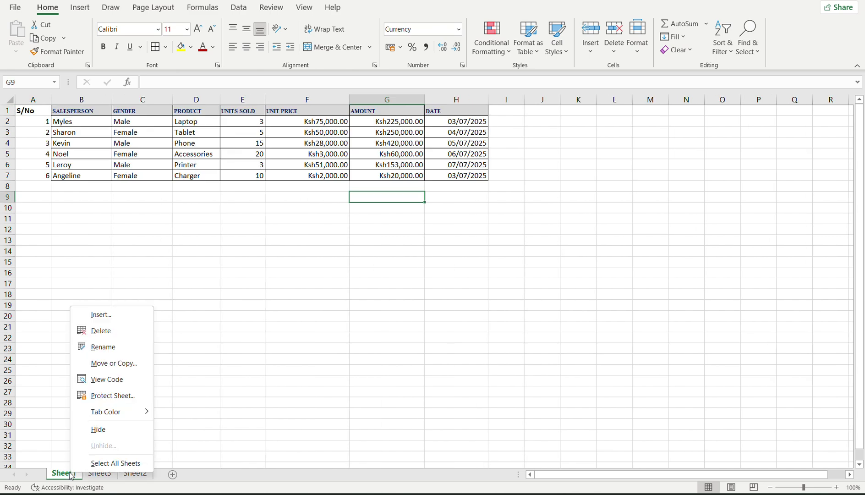
click(100, 351)
text(Sa)
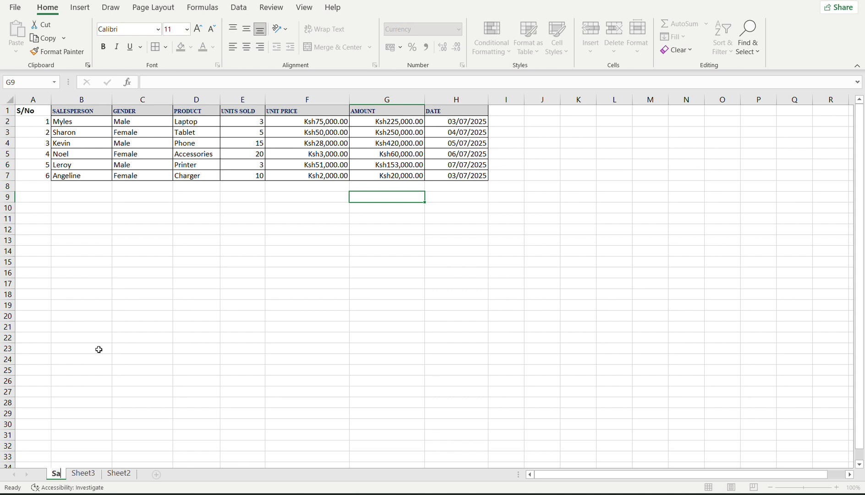
text(les Tracke)
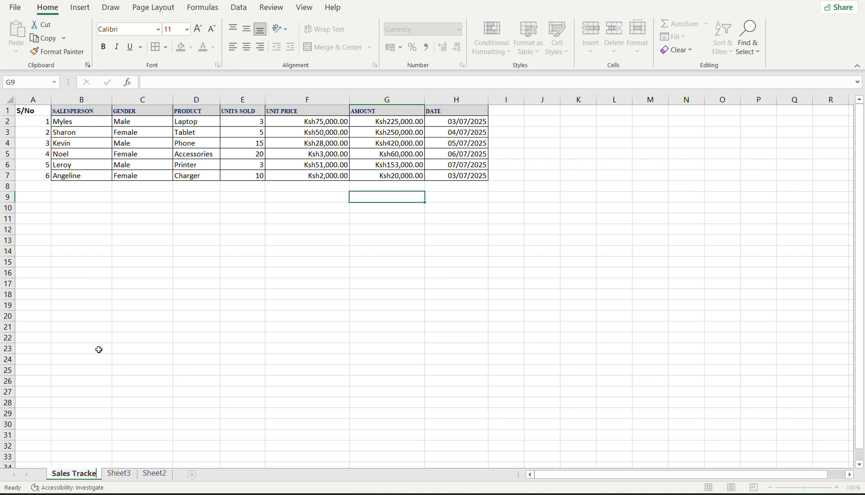
text(r)
key(Return)
Rename Sheet3 to 'Summary' and open the empty Summary sheet.
click(129, 476)
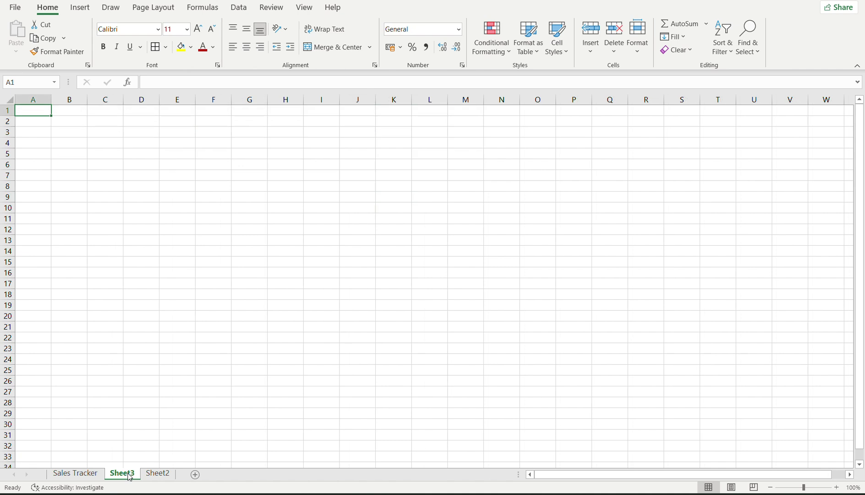
right_click(130, 477)
click(154, 350)
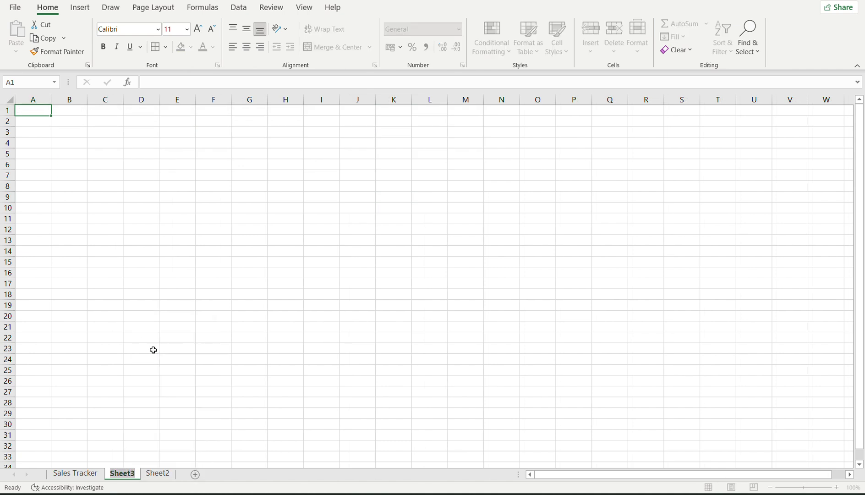
text(Summary)
key(Return)
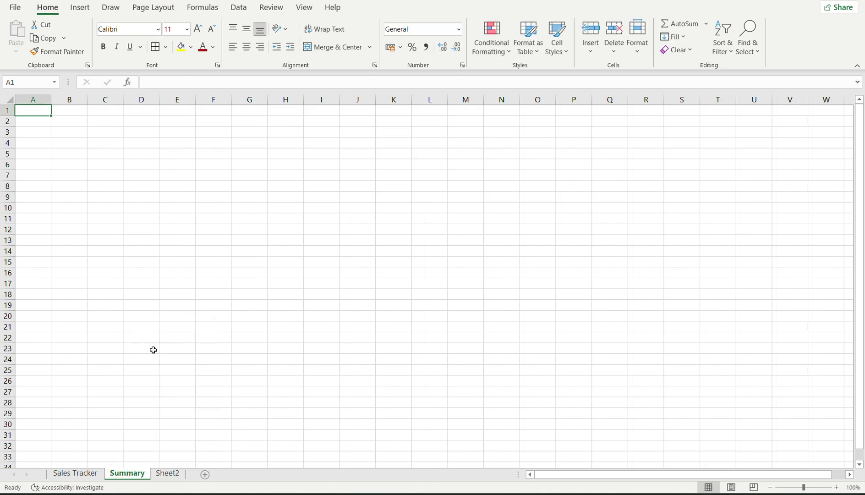
click(73, 473)
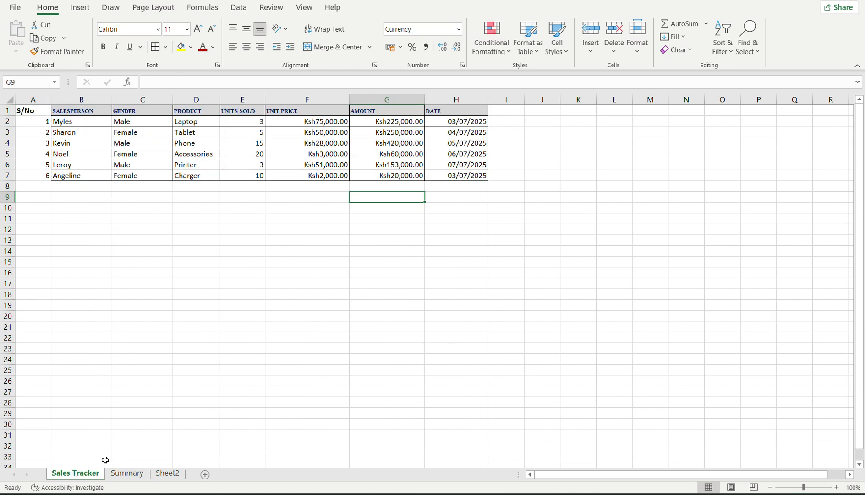
click(129, 473)
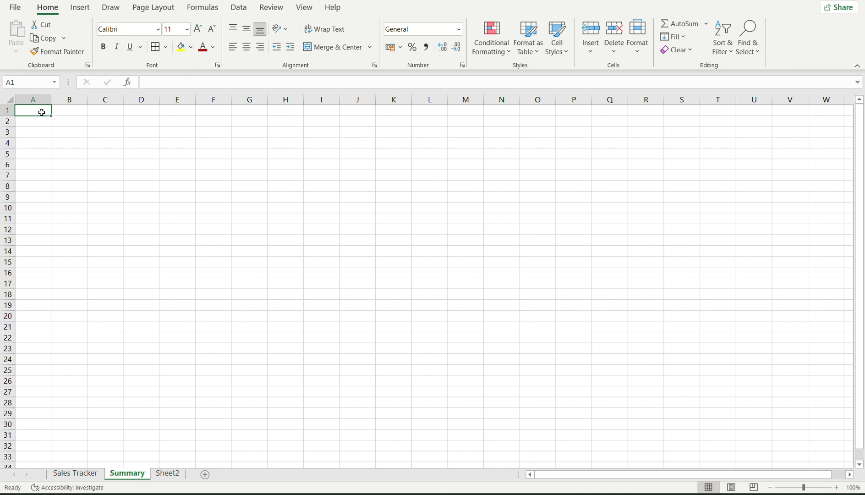
Enter 'Total Sales' in A1 and =SUM('Sales Tracker'!G2:G7) in A2, giving 1128000.
text(Total Sales)
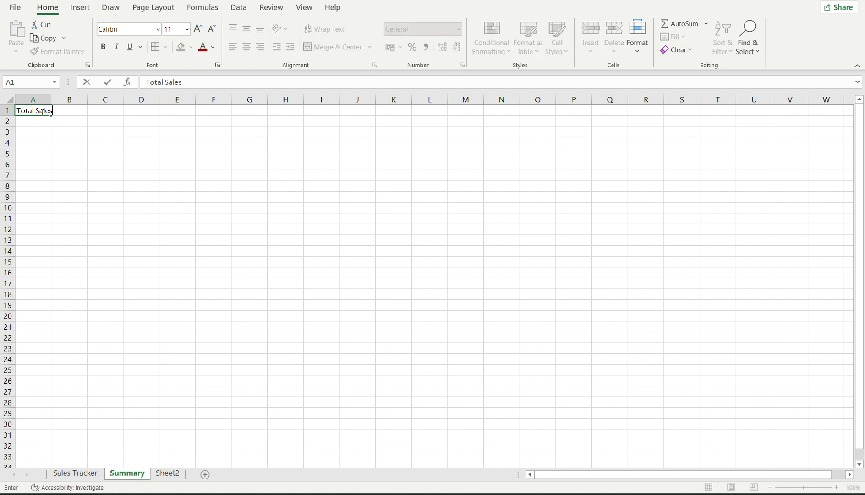
click(39, 120)
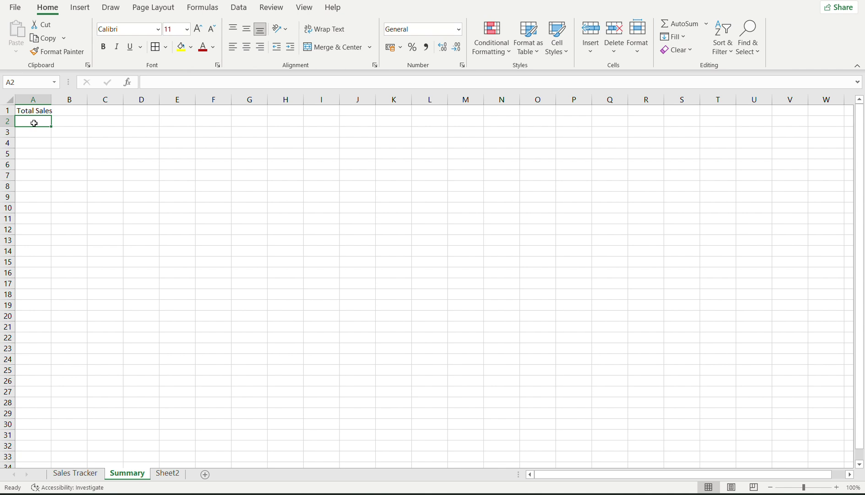
text(=)
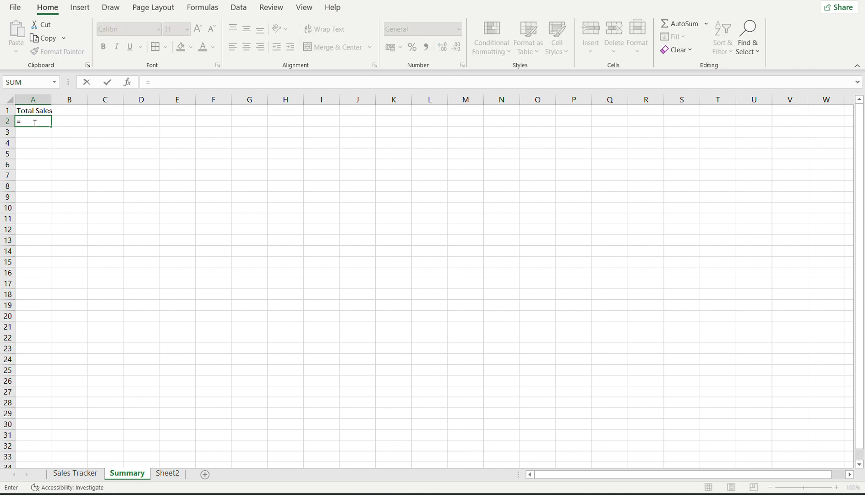
text(sum()
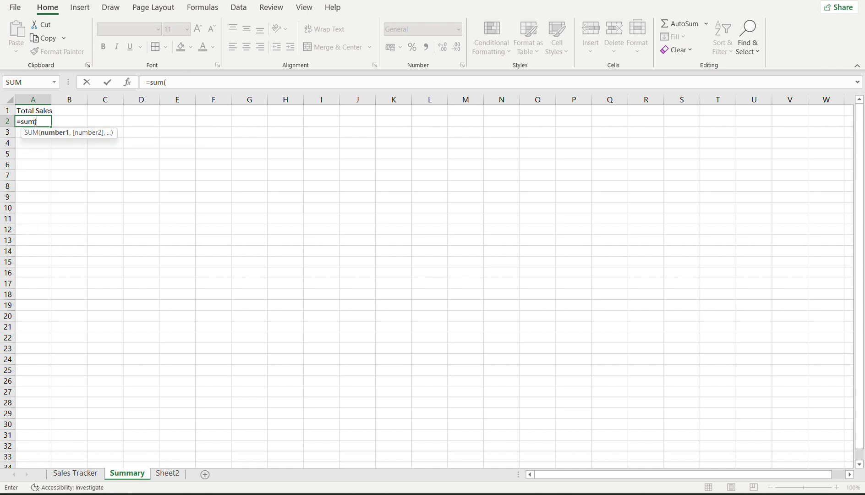
click(75, 474)
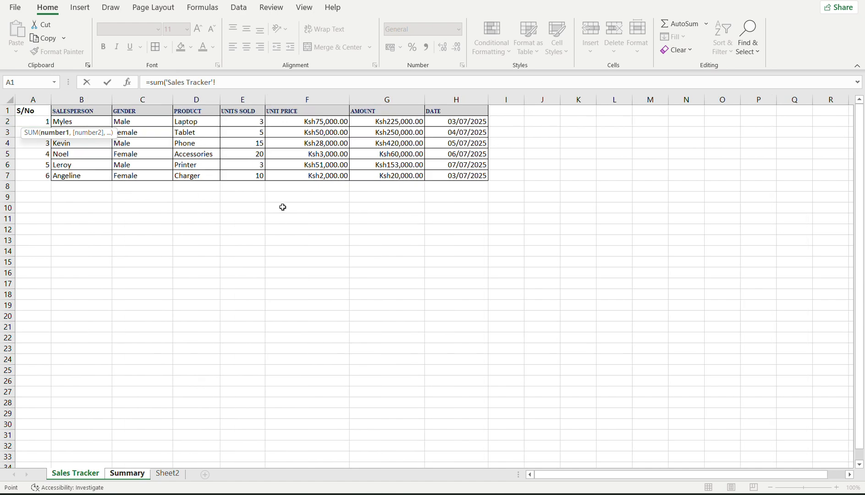
click(367, 120)
drag(367, 120, 374, 175)
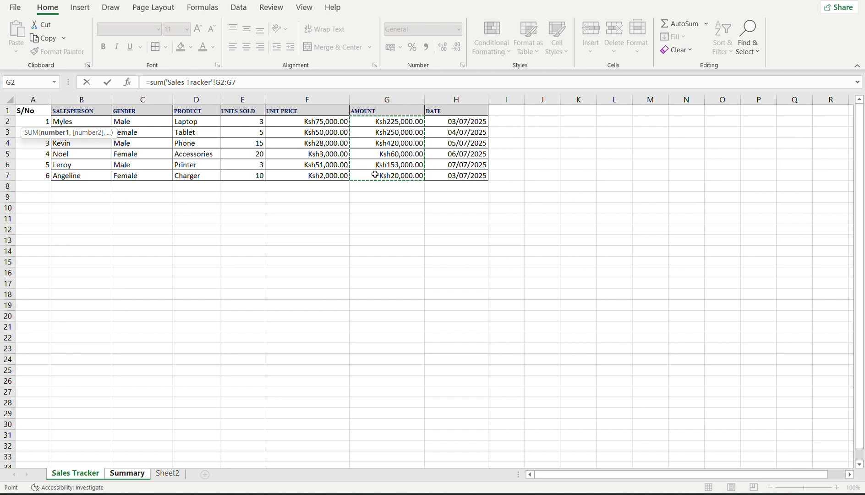
click(247, 85)
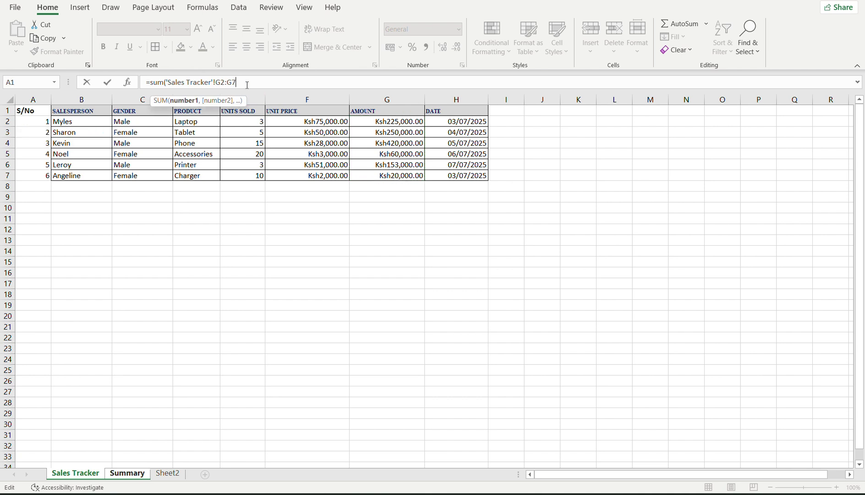
text())
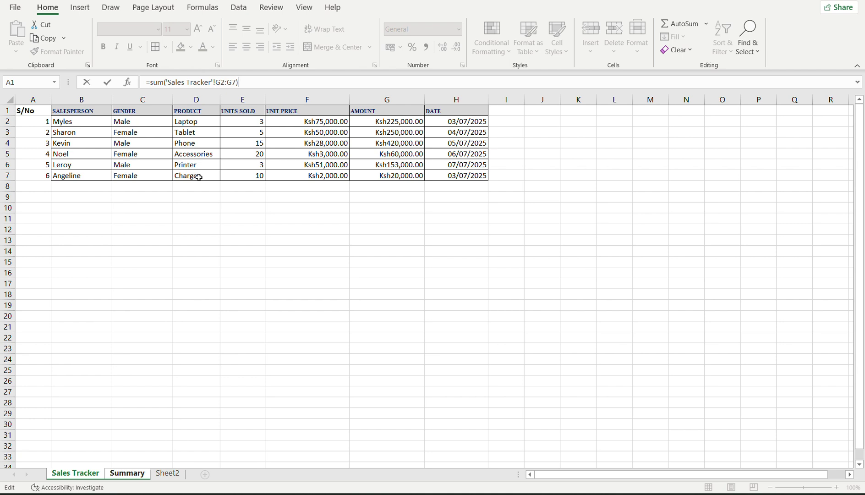
key(BackSpace)
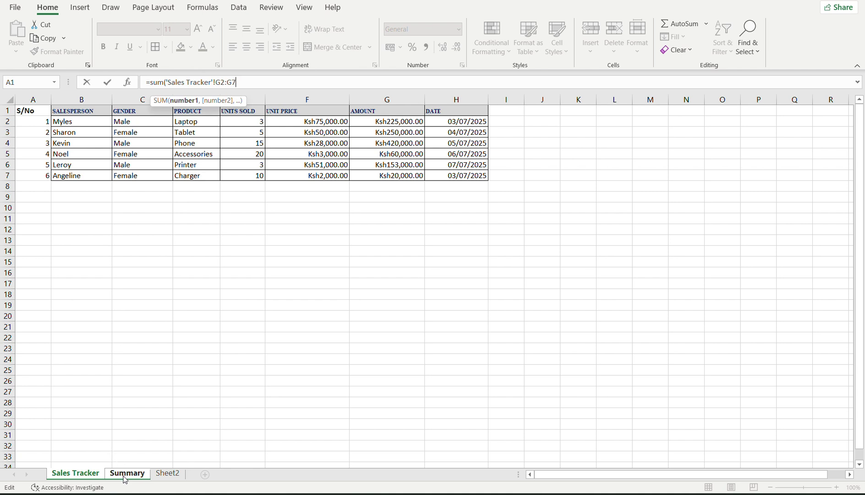
key(Return)
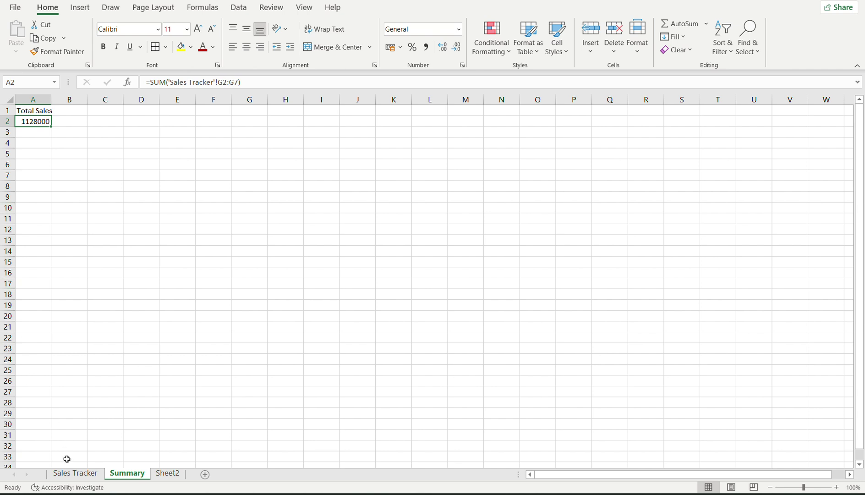
Check the Sales Tracker data, then return to Summary and select cell A5.
click(70, 474)
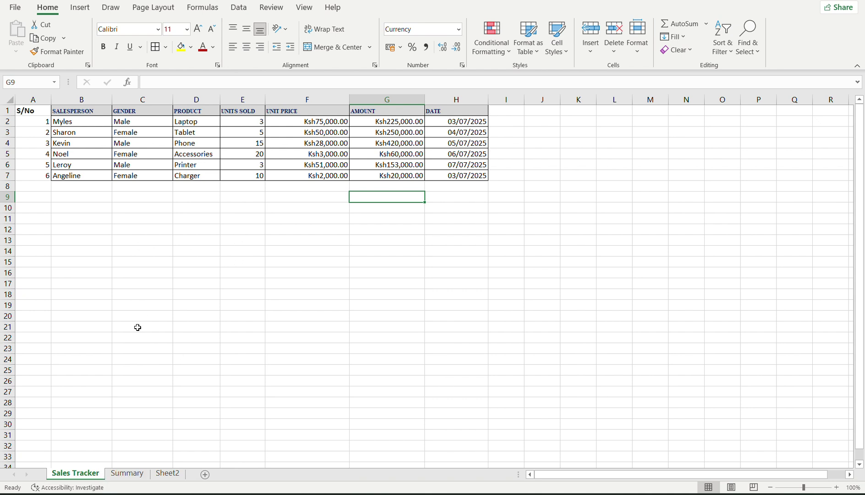
click(130, 475)
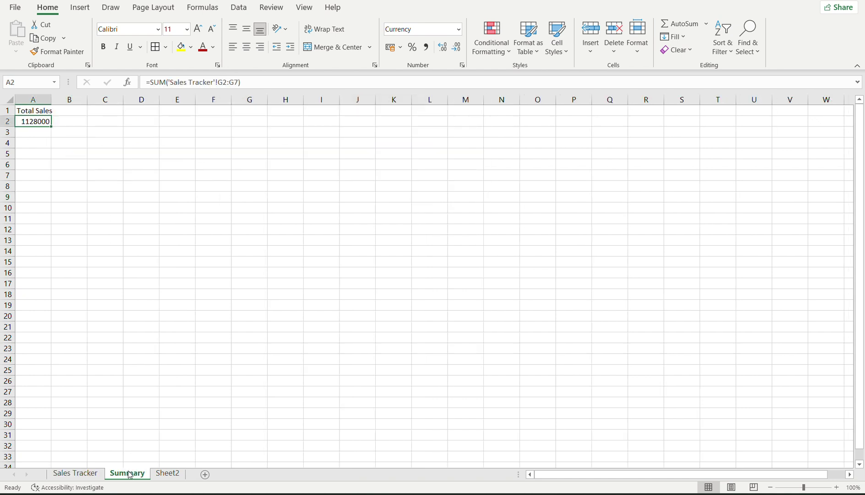
click(22, 154)
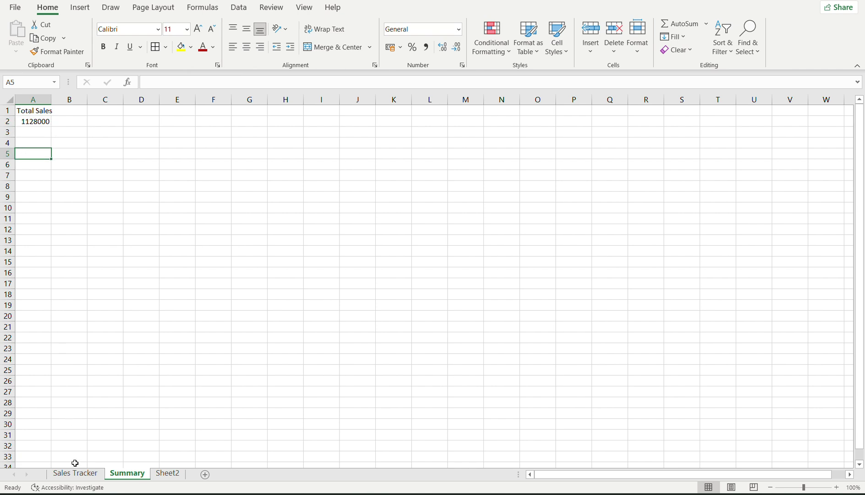
Enter the labels 'Male' in A5 and 'Female' in A8.
text(MAle)
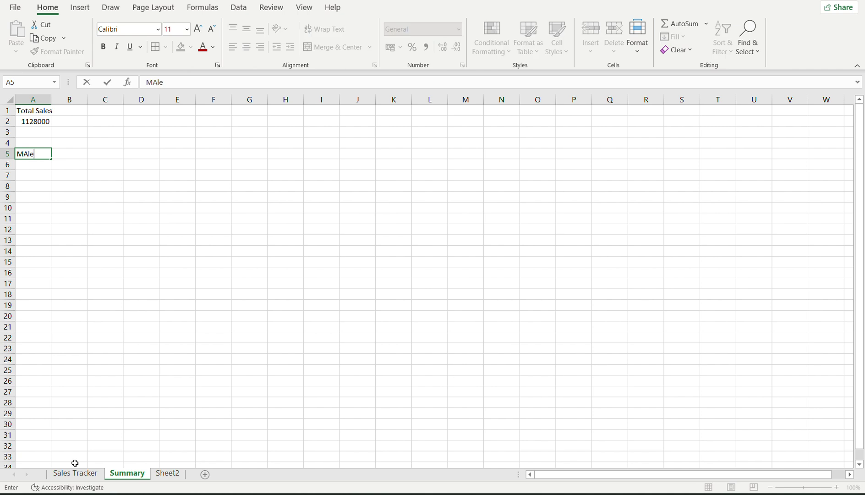
text(ale)
click(30, 190)
click(31, 186)
text(Femaerl)
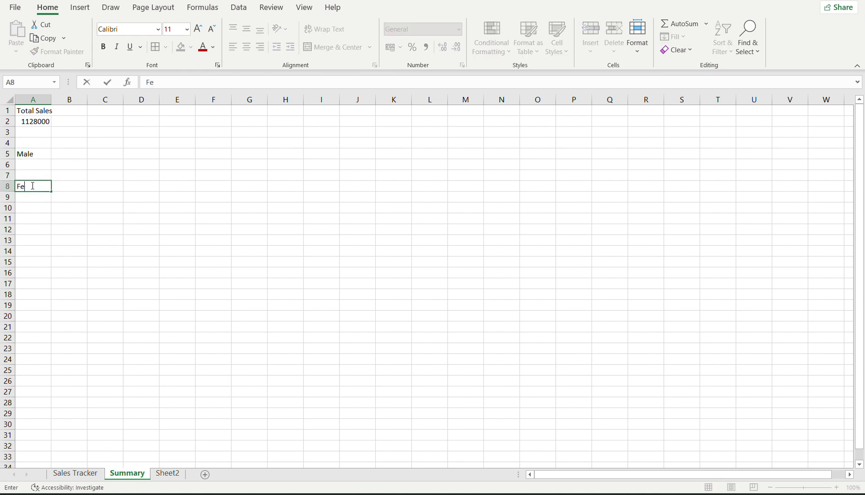
key(BackSpace)
key(BackSpace)
click(68, 153)
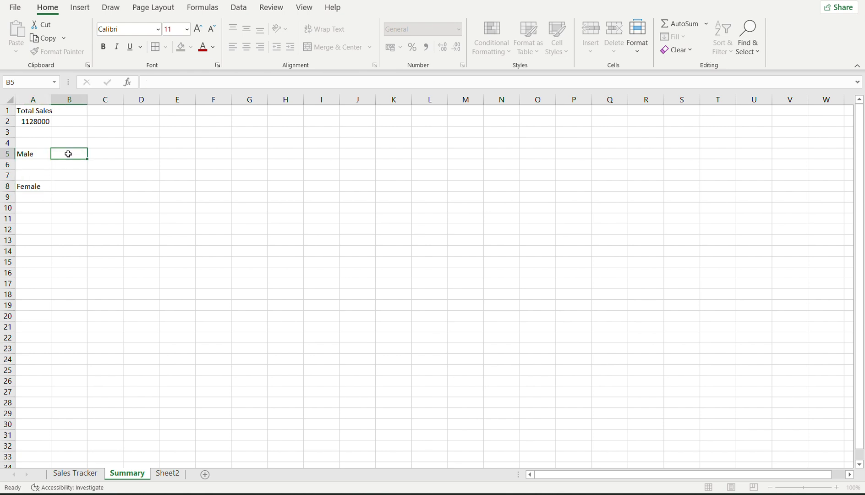
Start a SUMIF in A6 using Sales Tracker GENDER cells C2:C7 as the range.
click(26, 166)
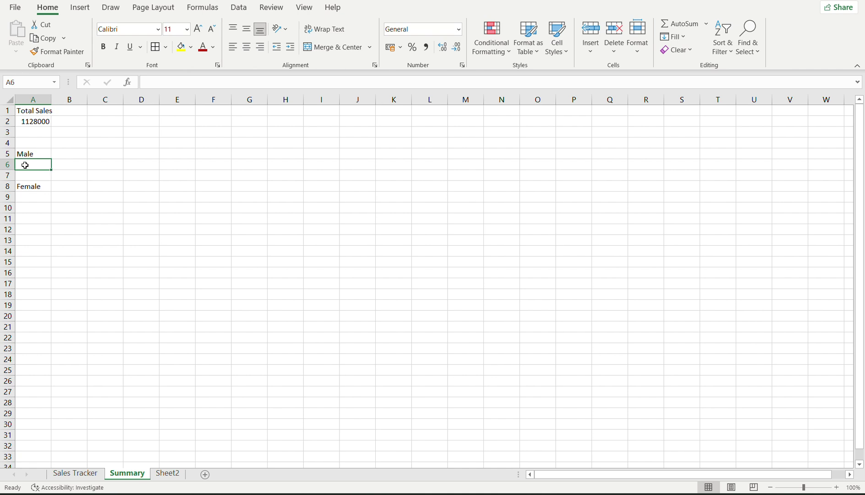
text(=)
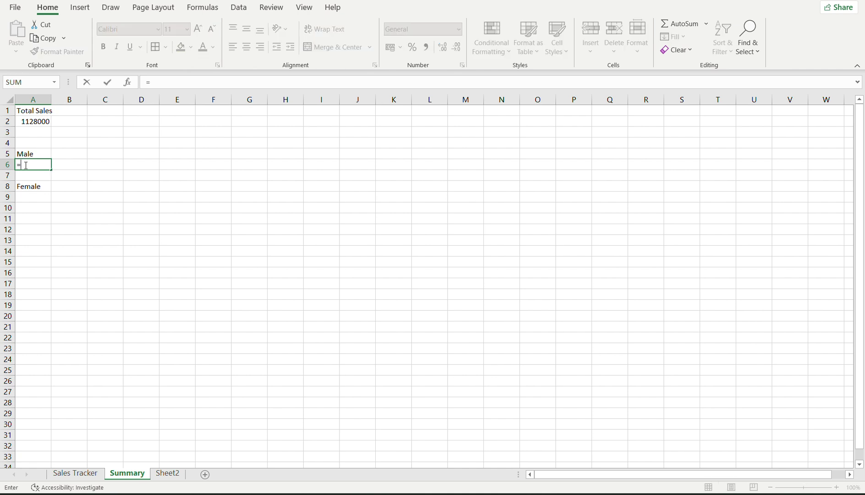
text(sumif()
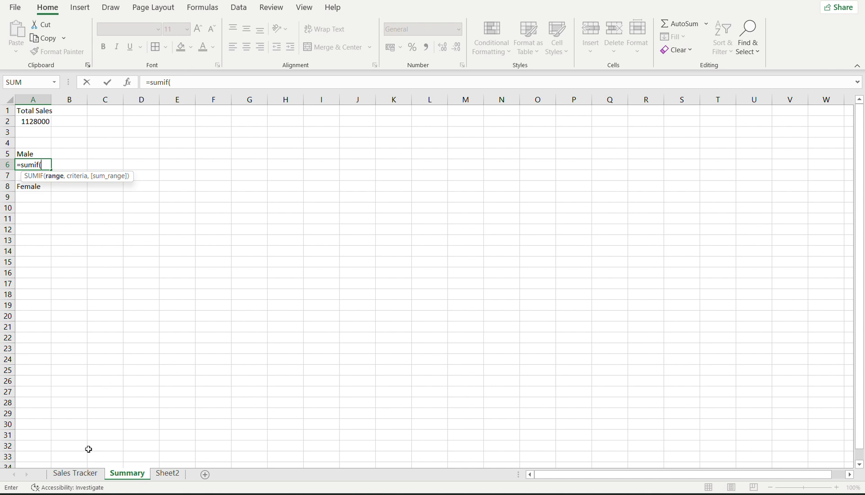
click(85, 473)
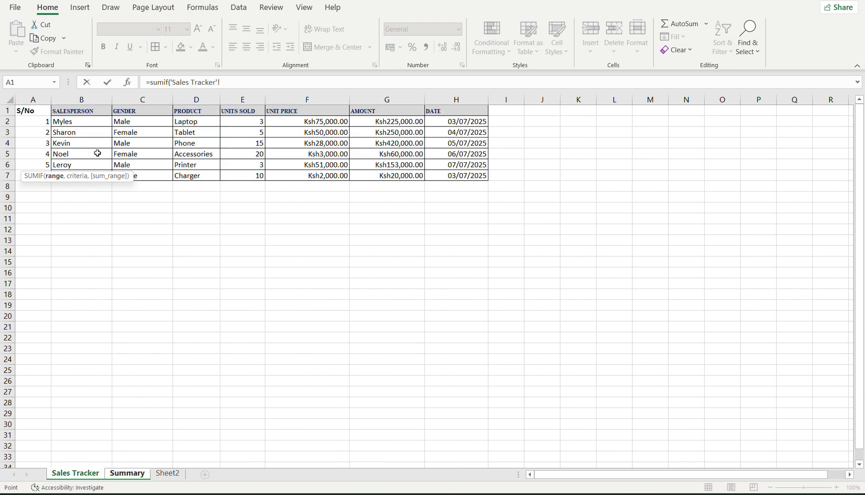
drag(135, 121, 141, 176)
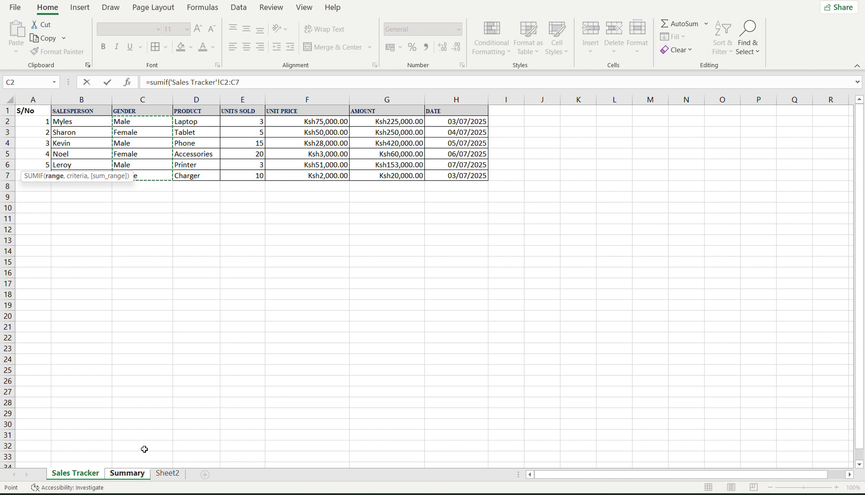
Restore the range to 'Sales Tracker'!C2:C7 and add a comma before the criteria.
click(127, 473)
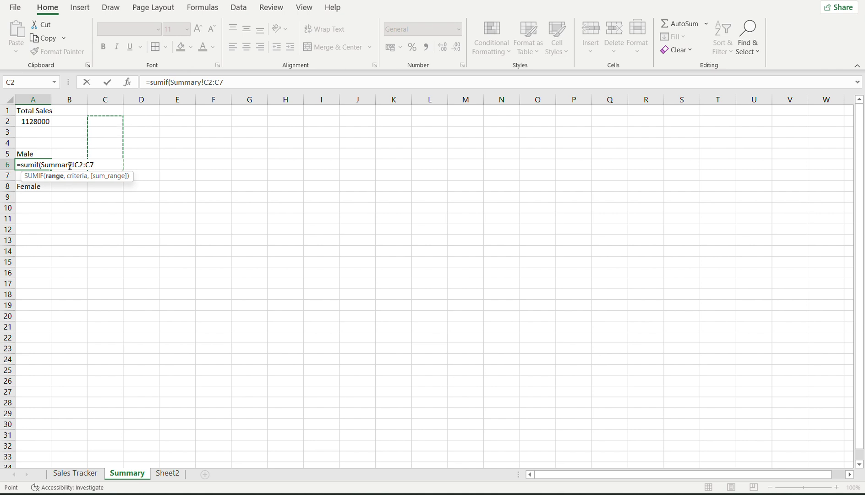
click(73, 477)
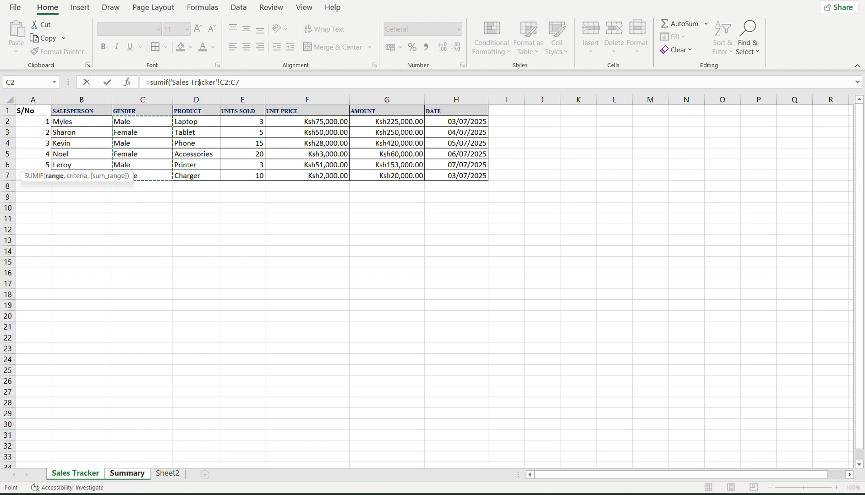
click(122, 477)
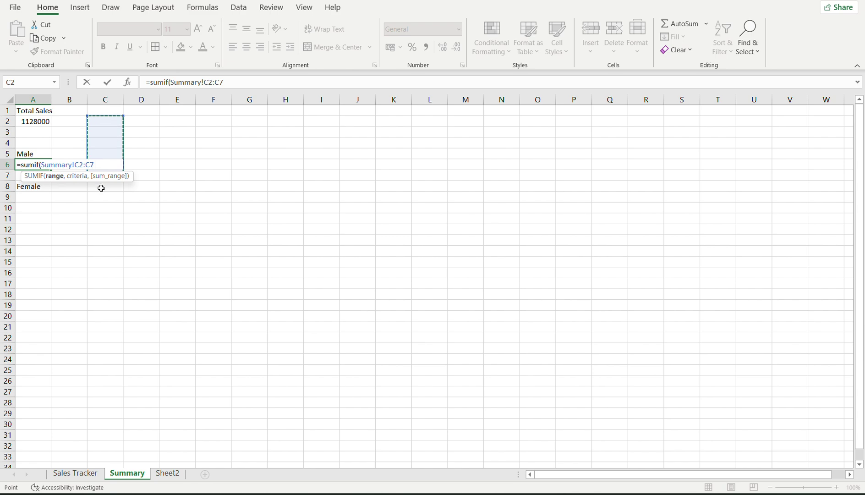
click(66, 477)
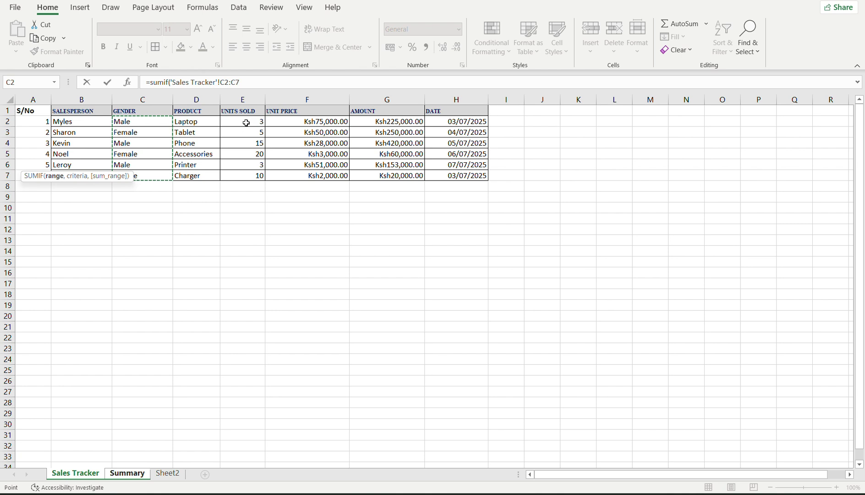
click(261, 85)
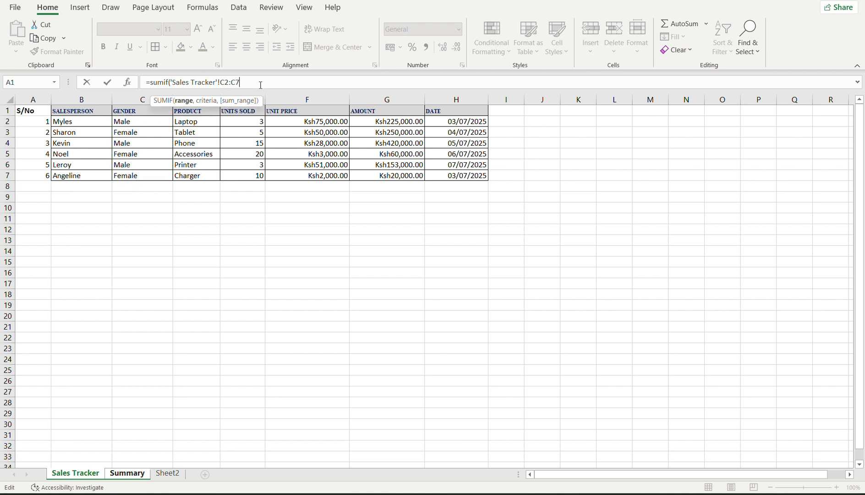
text(,)
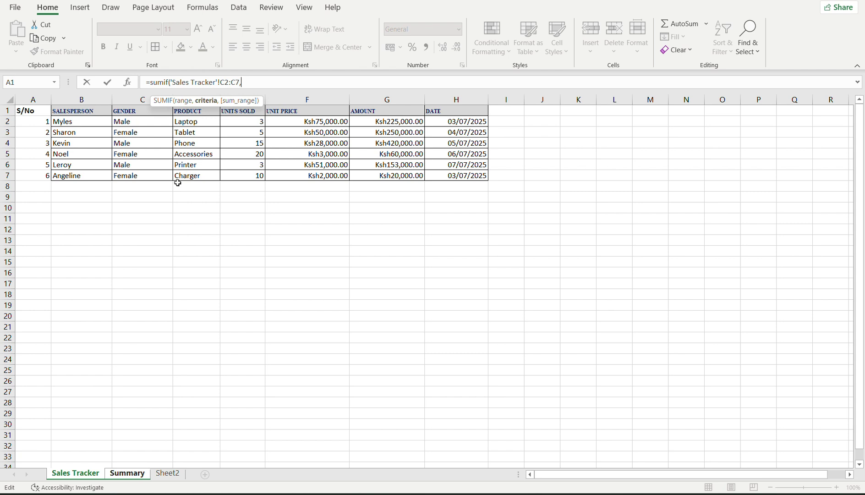
Complete the Male SUMIF in A6 with criterion Summary!A5 and sum range 'Sales Tracker'!G2:G7.
click(138, 474)
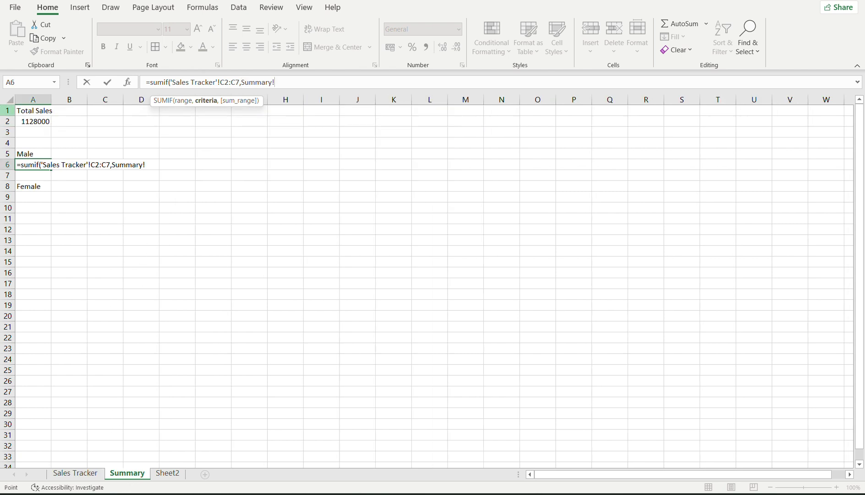
click(31, 155)
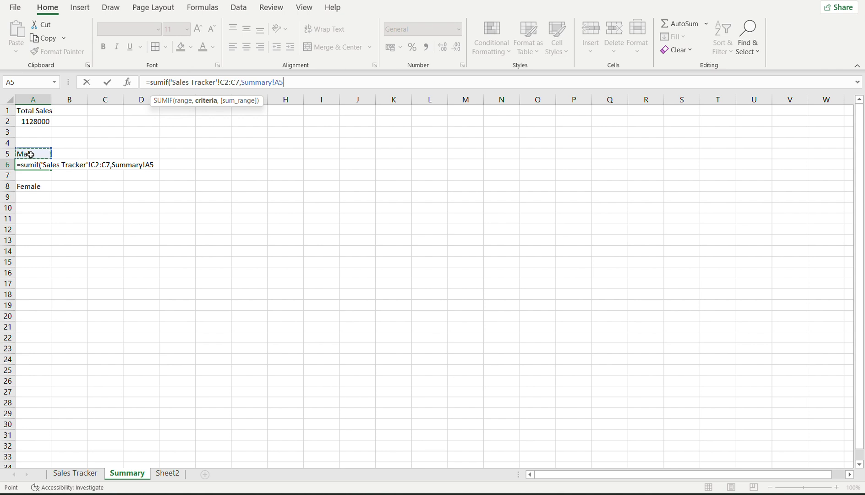
text(,)
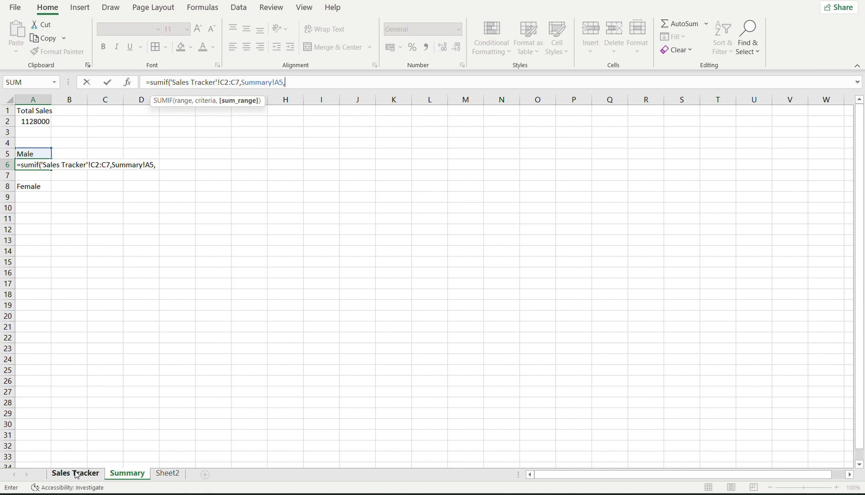
click(75, 473)
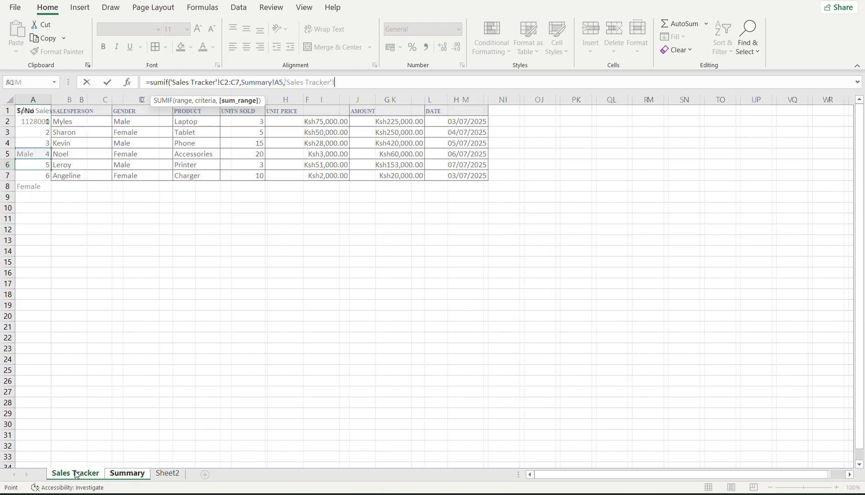
drag(359, 120, 400, 177)
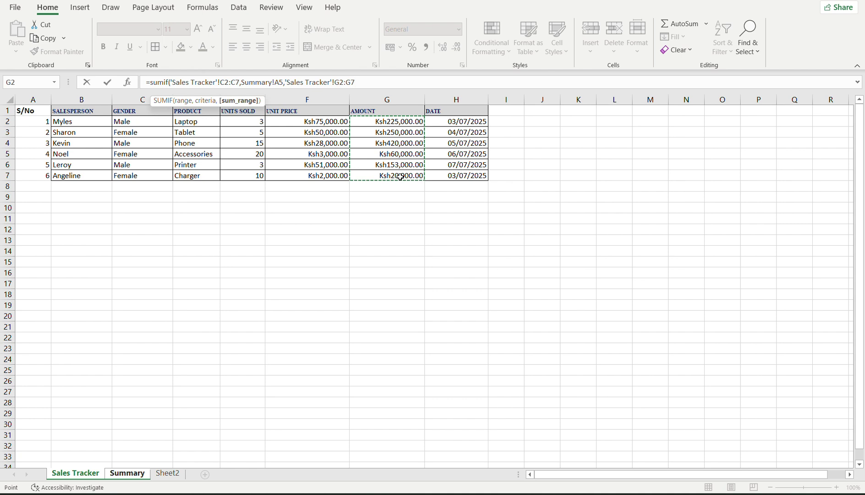
text())
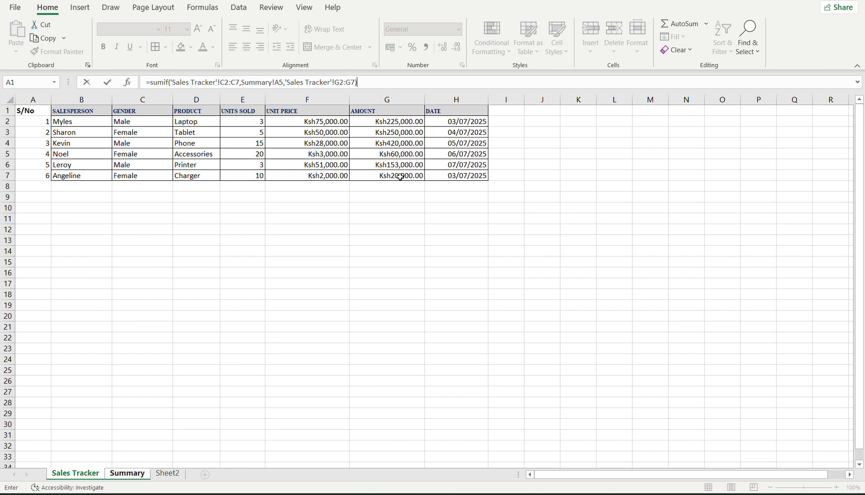
key(Return)
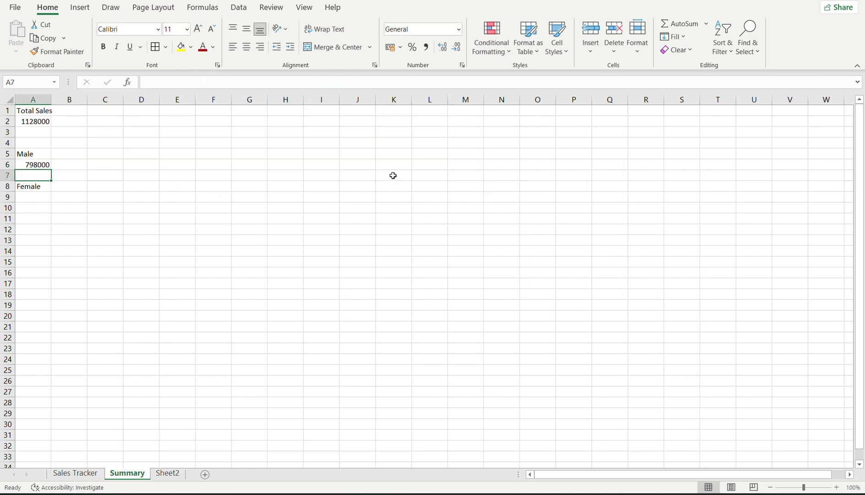
Compare the Male total formula in A6 with the Total Sales formula in A2.
click(35, 165)
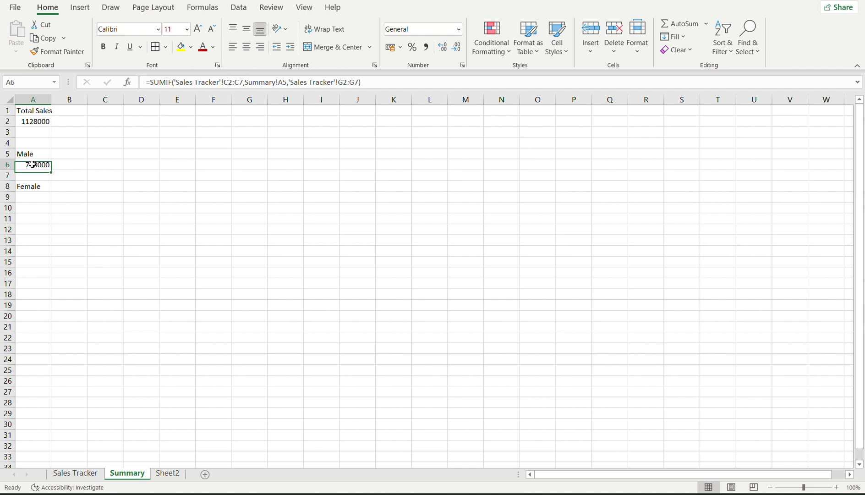
click(40, 122)
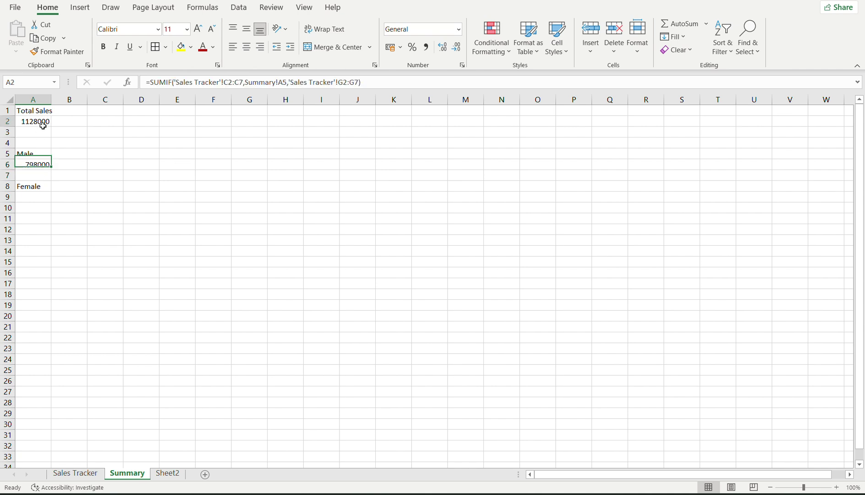
click(38, 164)
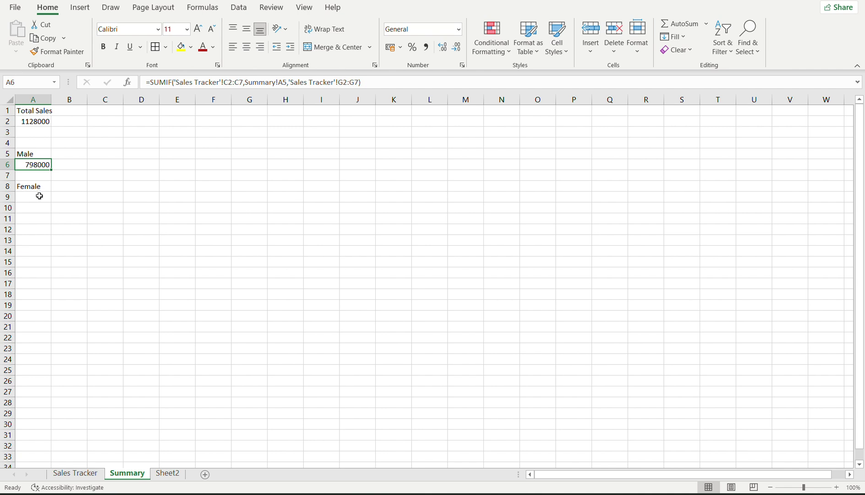
Start a SUMIF formula in A9 for the Female total.
click(39, 196)
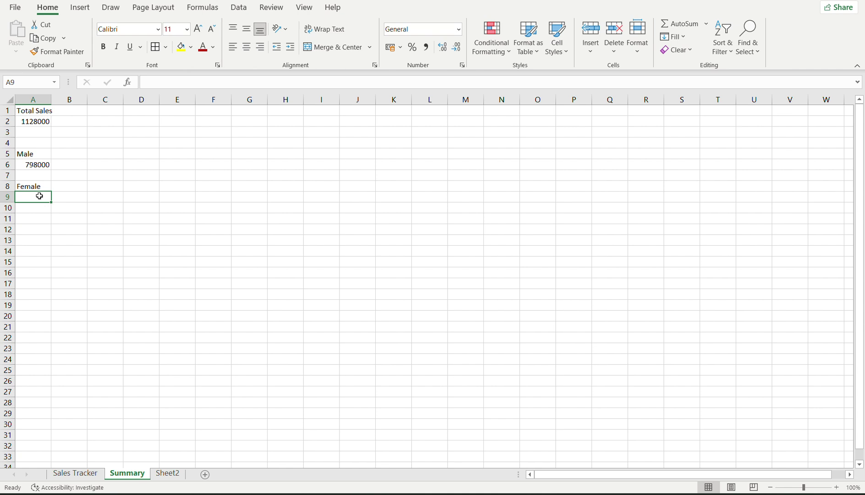
text(=)
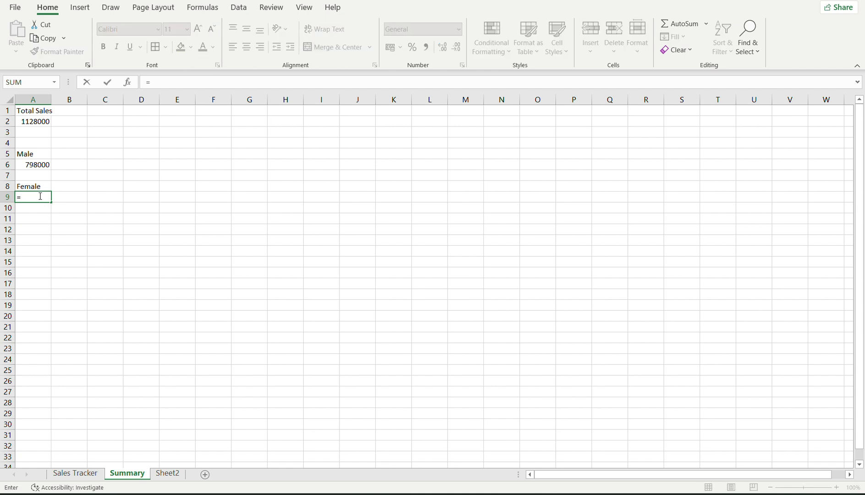
click(76, 475)
click(111, 475)
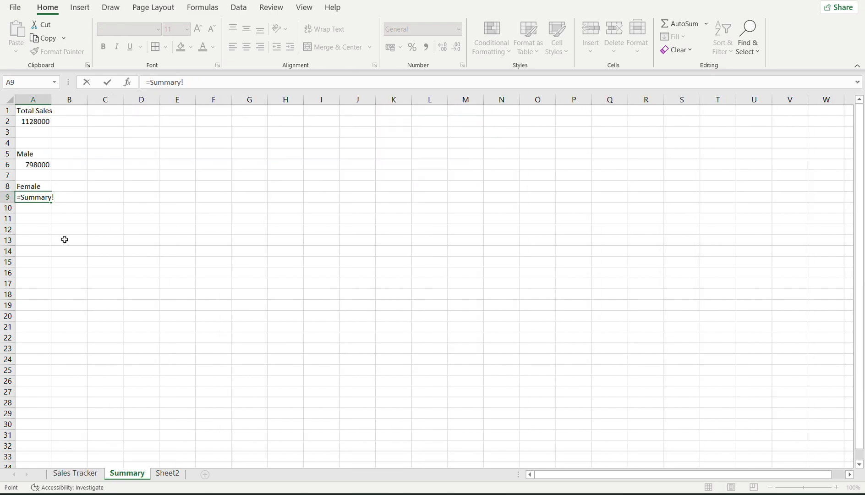
key(BackSpace)
key(BackSpace)
key(BackSpace)
key(BackSpace)
key(BackSpace)
key(BackSpace)
key(BackSpace)
key(BackSpace)
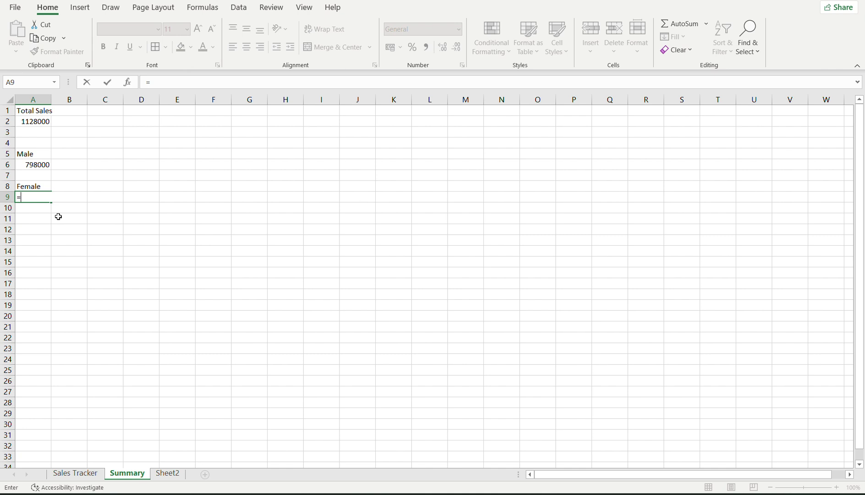
text(Sum)
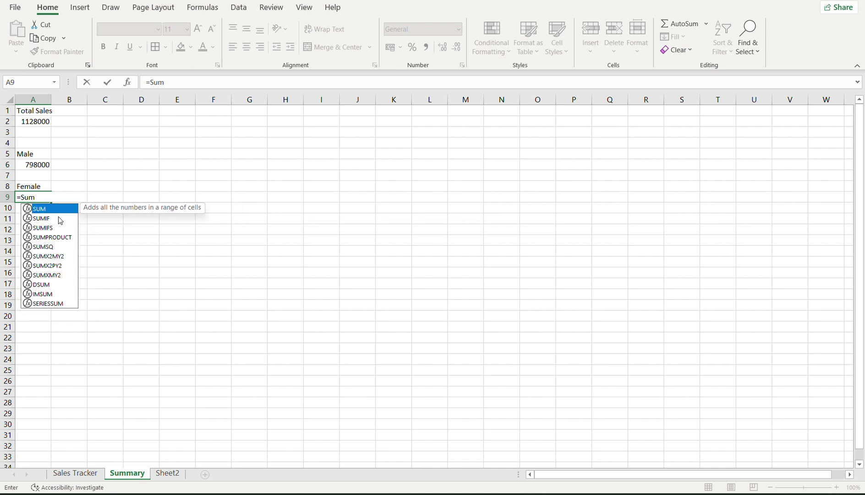
double_click(46, 218)
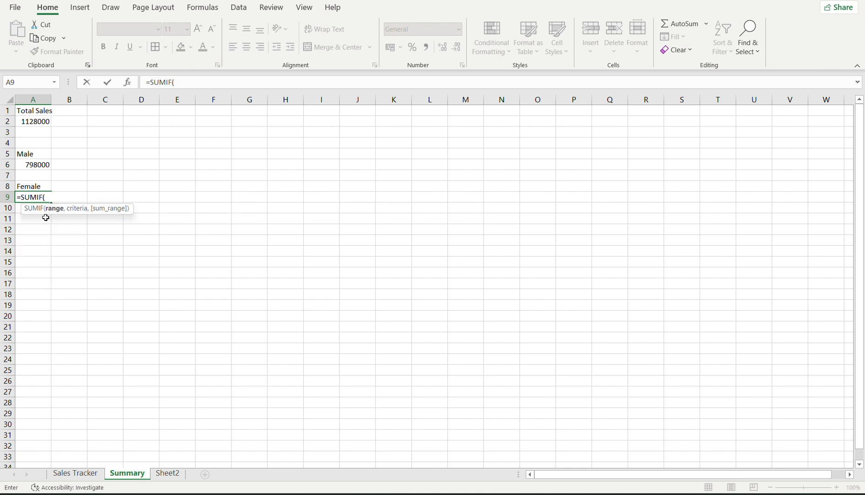
Complete the A9 SUMIF with 'Sales Tracker'!C2:C7, criterion A8 and sum range G2:G7, giving 330000.
click(74, 473)
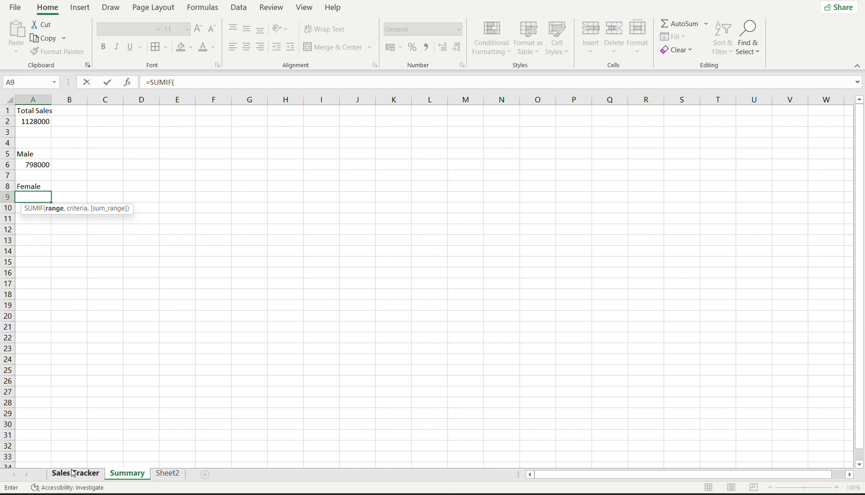
click(127, 120)
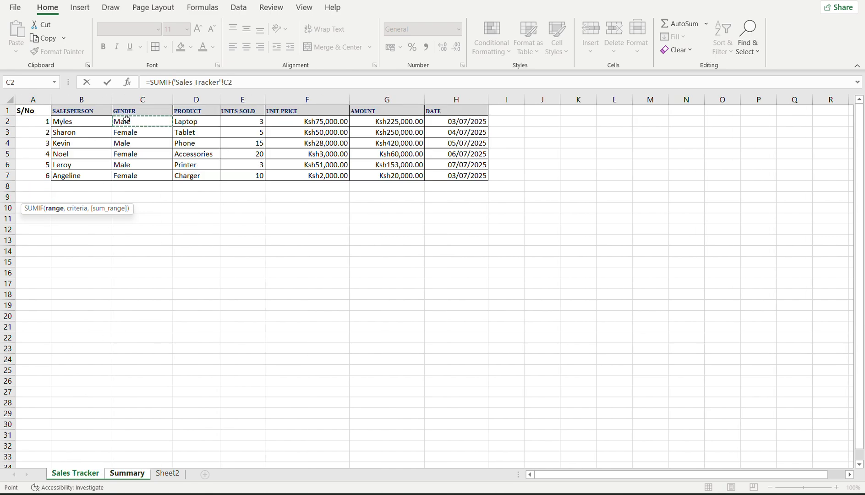
drag(127, 120, 134, 176)
text(,)
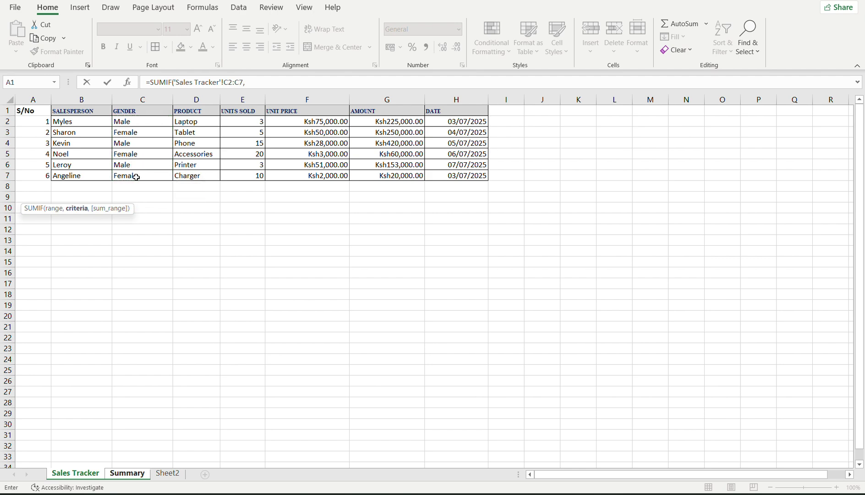
click(137, 474)
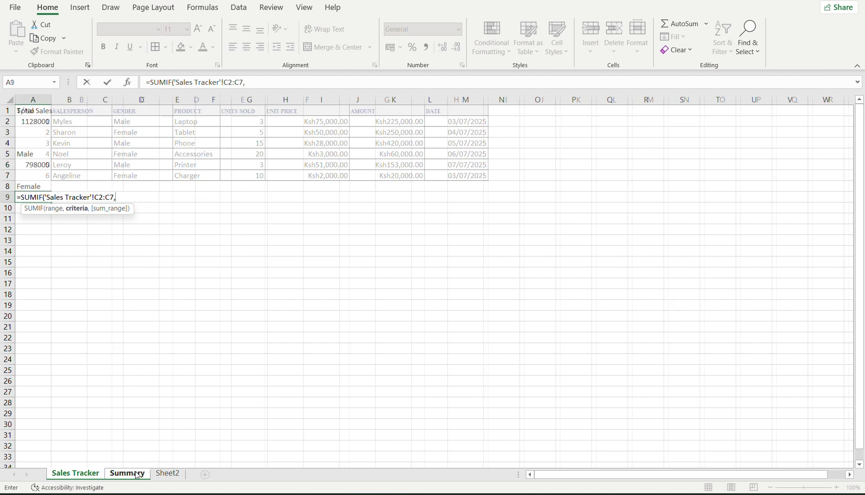
click(30, 187)
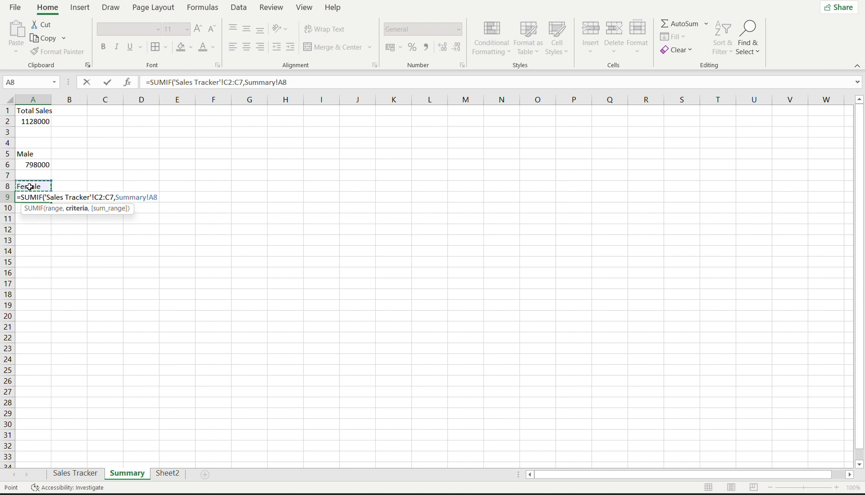
text(,)
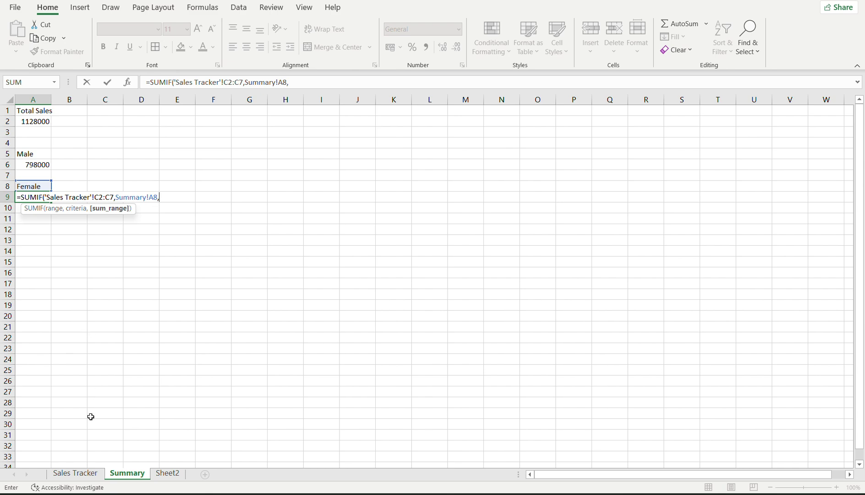
click(75, 474)
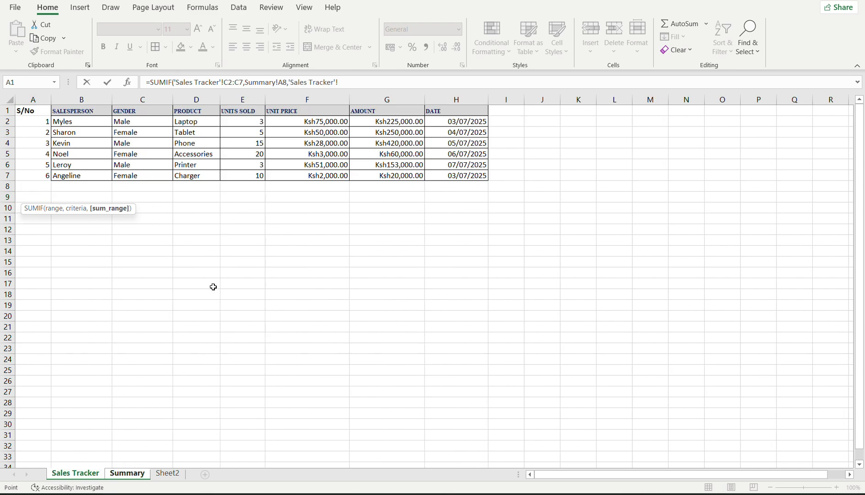
drag(355, 117, 391, 174)
text())
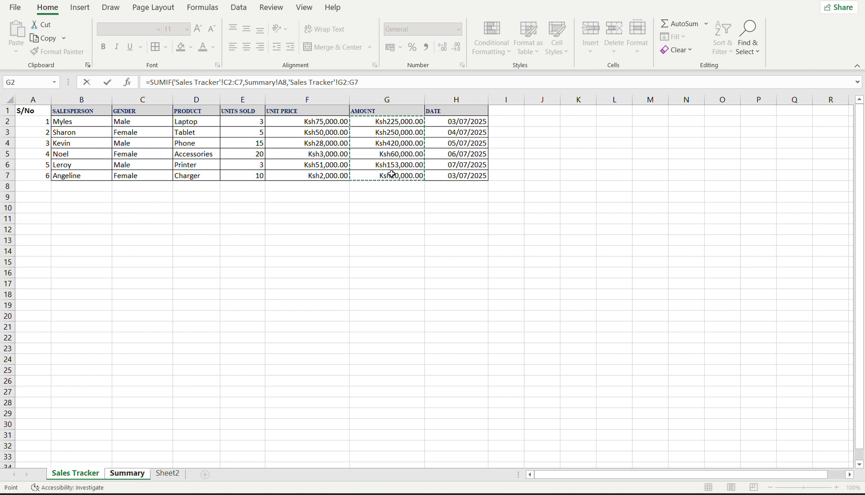
key(Return)
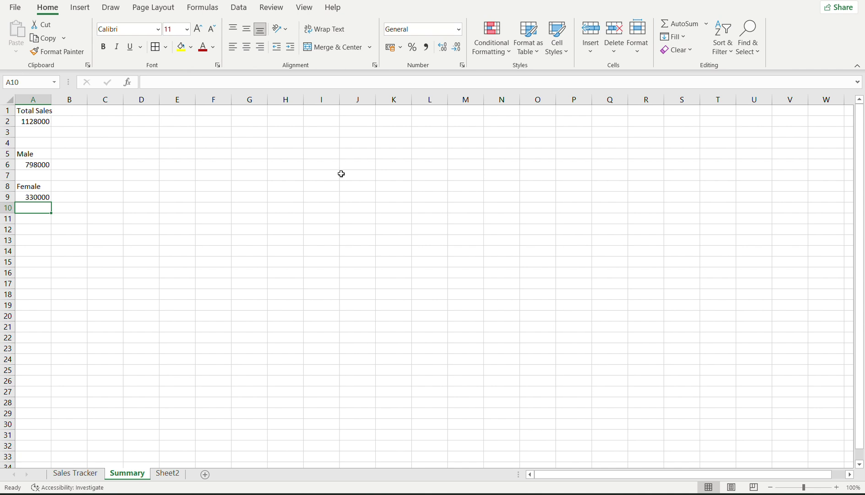
click(29, 164)
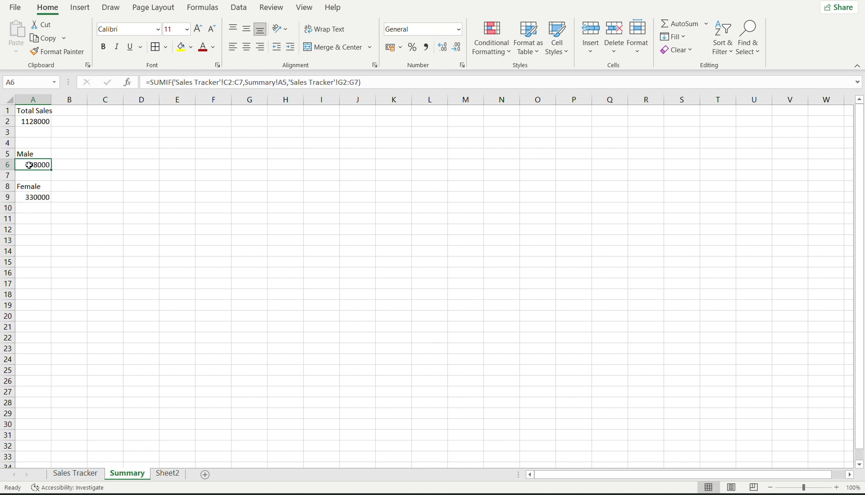
Check the Female total formula, then select the Sales Tracker amounts G2:G7.
click(33, 195)
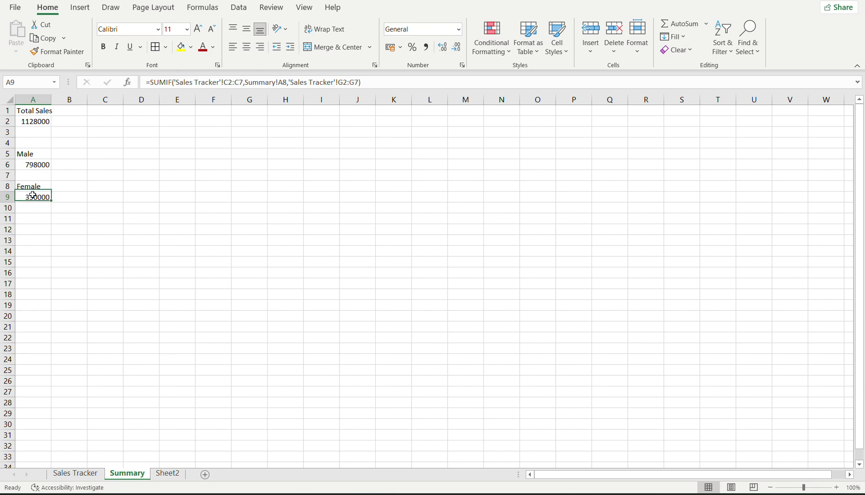
click(76, 473)
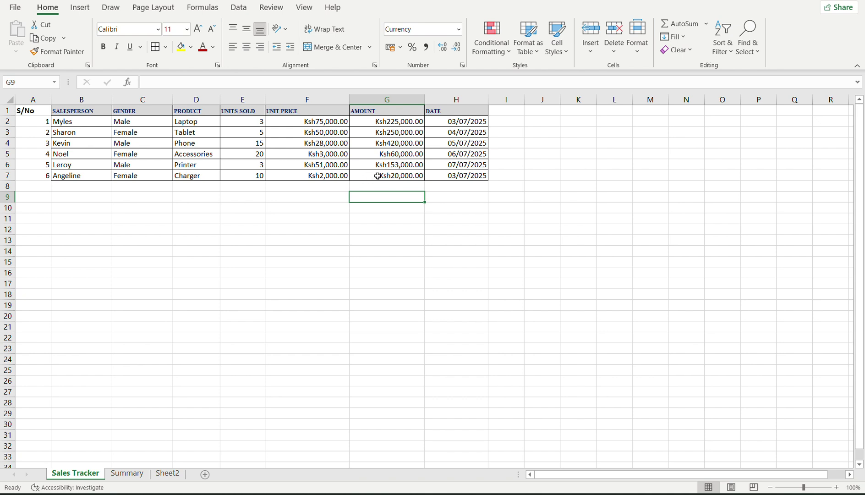
click(378, 176)
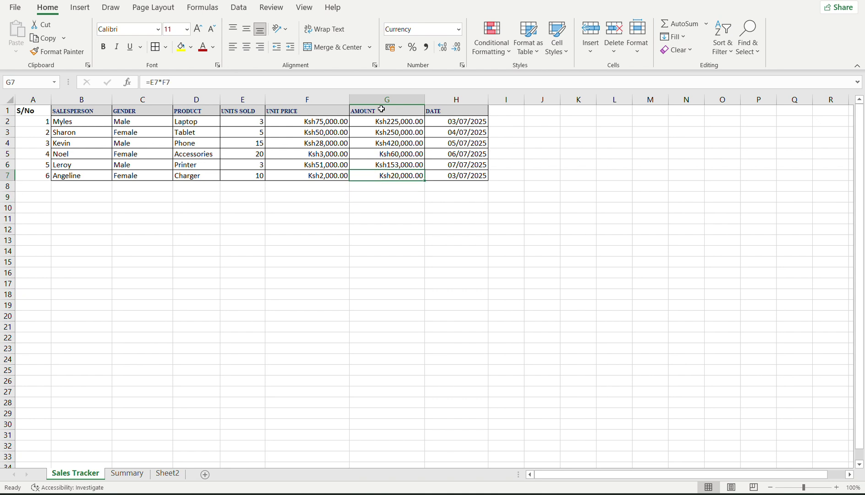
drag(377, 121, 392, 178)
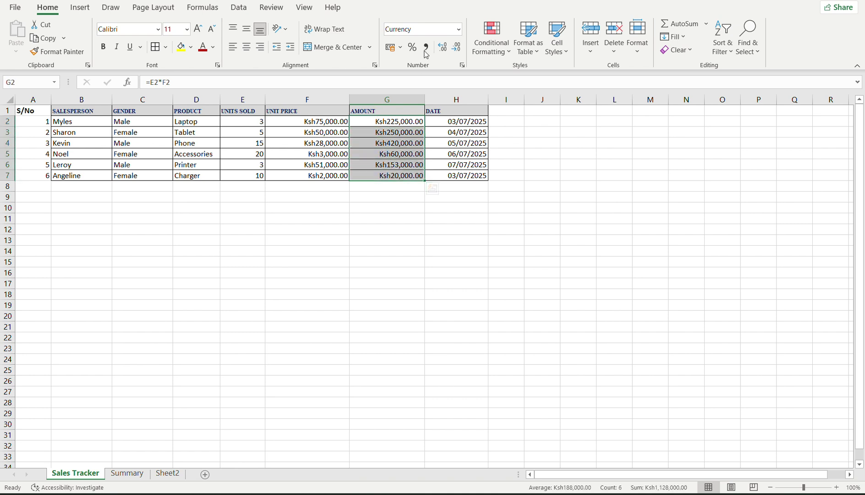
Format G2:G7 as Currency with the Ksh symbol and two decimals.
click(458, 30)
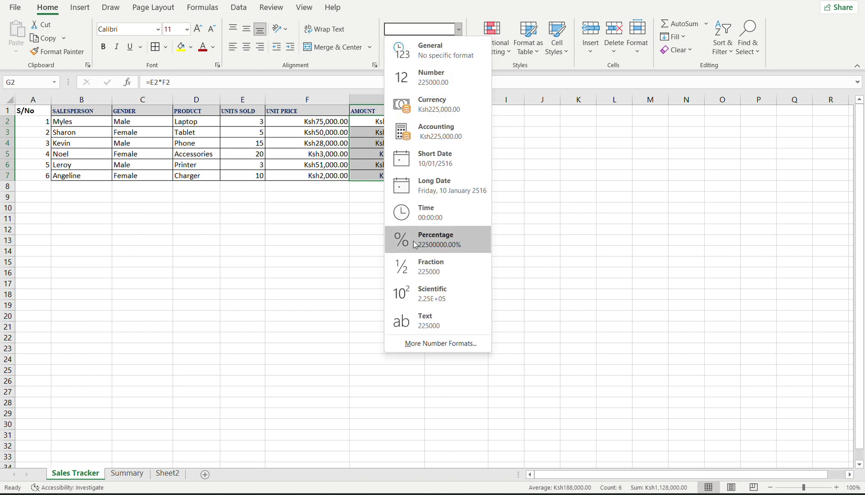
click(426, 107)
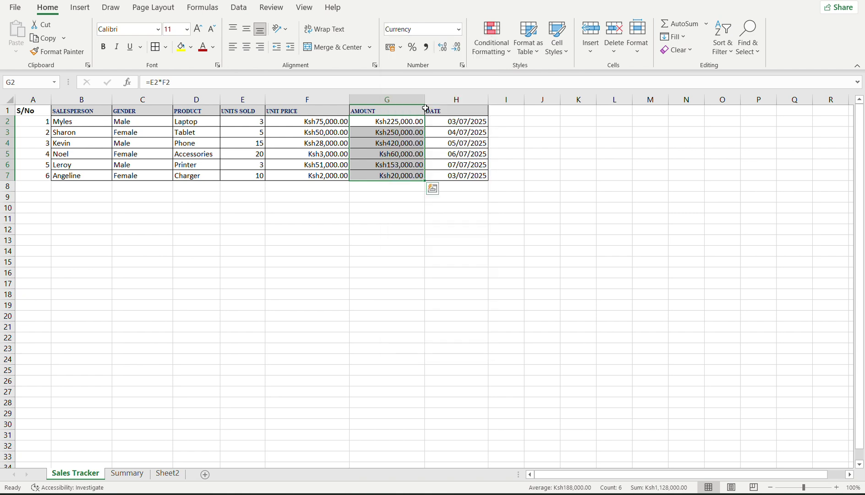
click(459, 29)
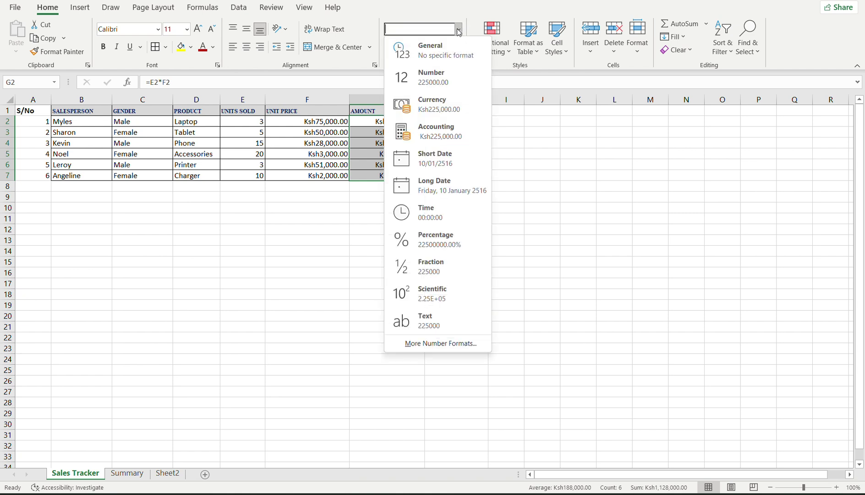
click(433, 344)
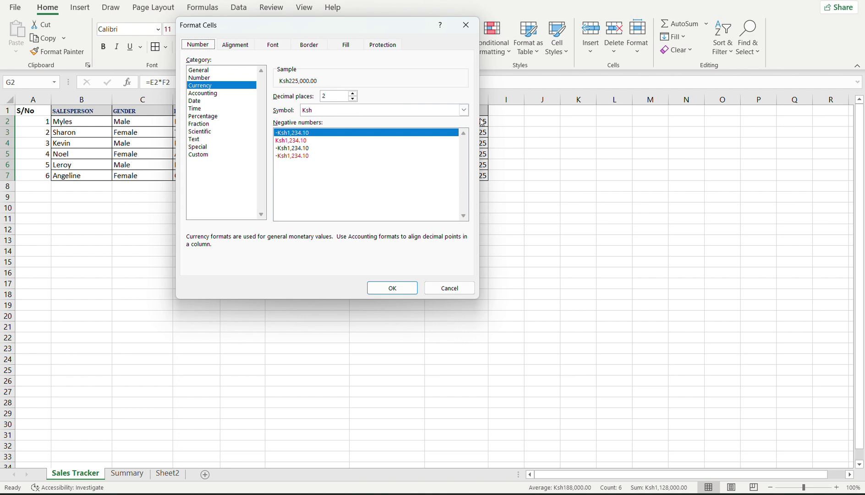
click(464, 110)
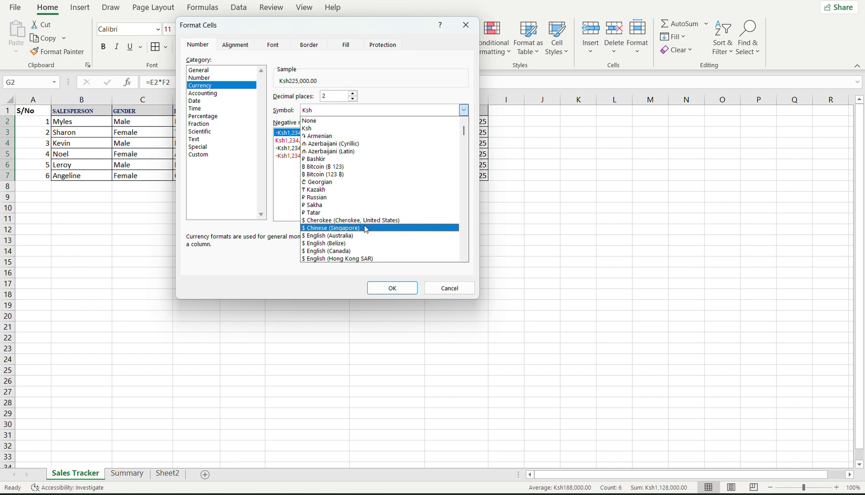
click(415, 86)
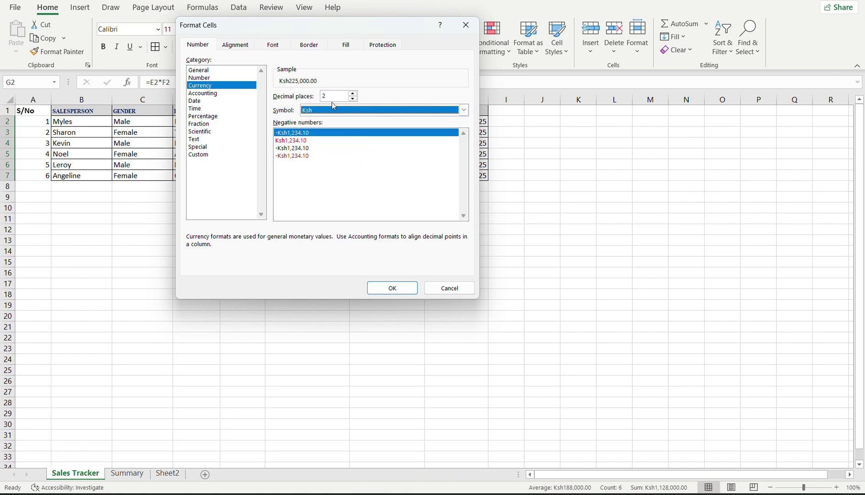
click(449, 289)
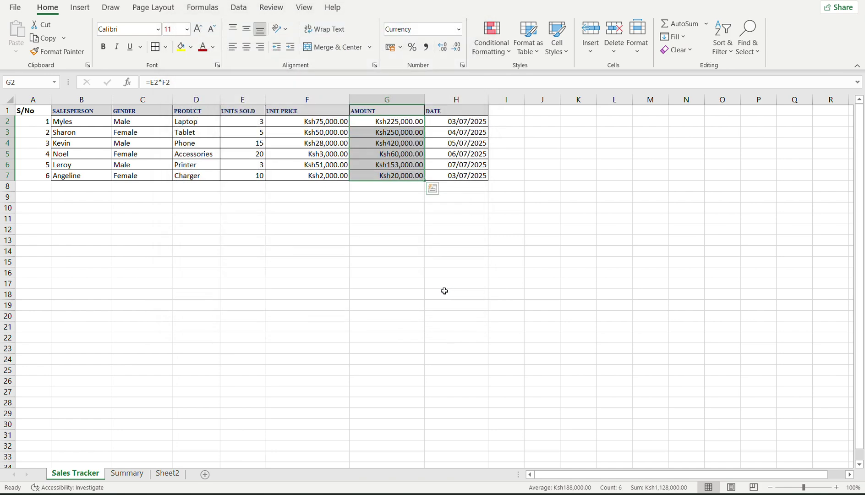
Copy F2's Ksh currency format onto Summary A2 and widen column A.
click(120, 472)
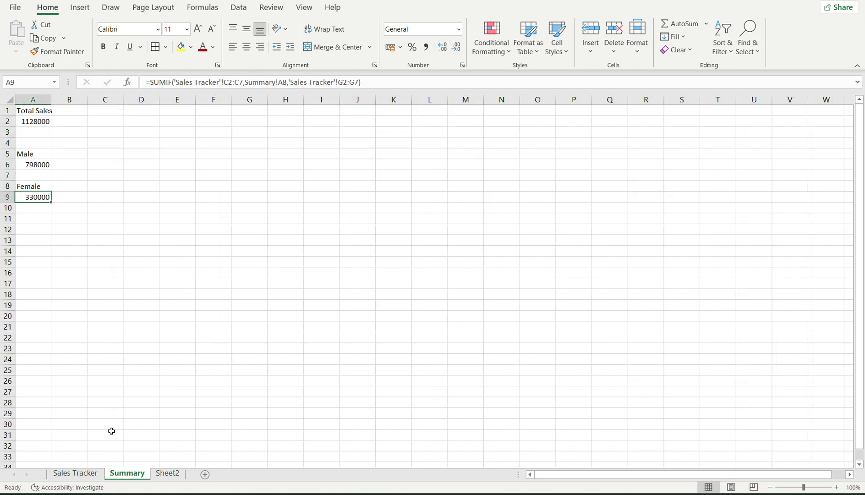
click(24, 122)
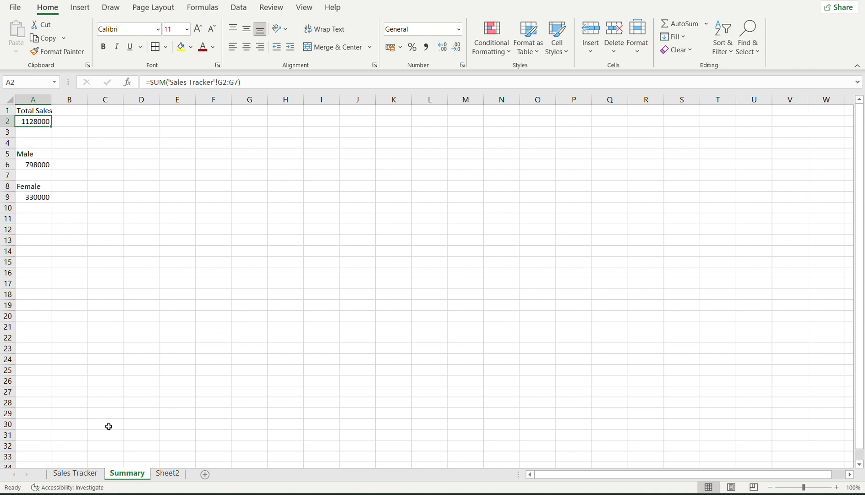
click(80, 472)
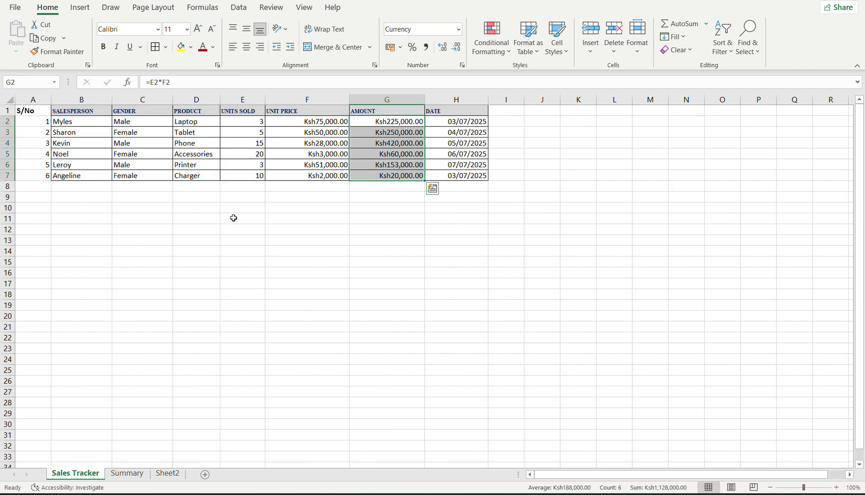
click(328, 125)
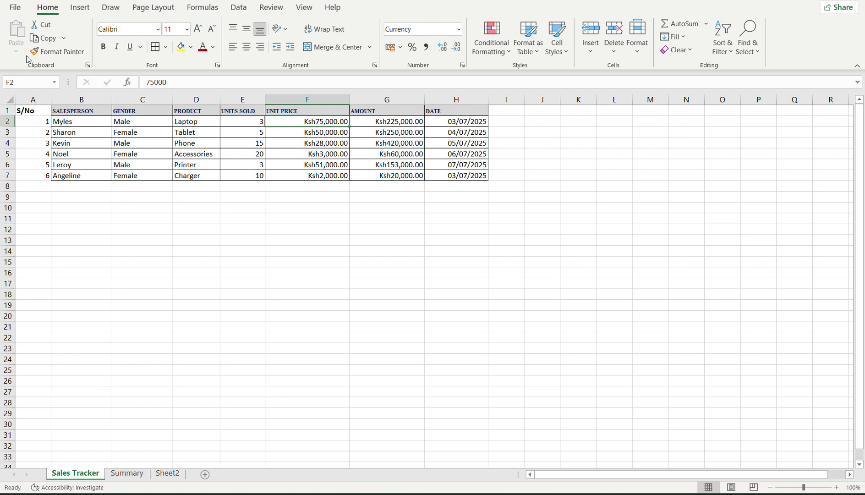
click(41, 52)
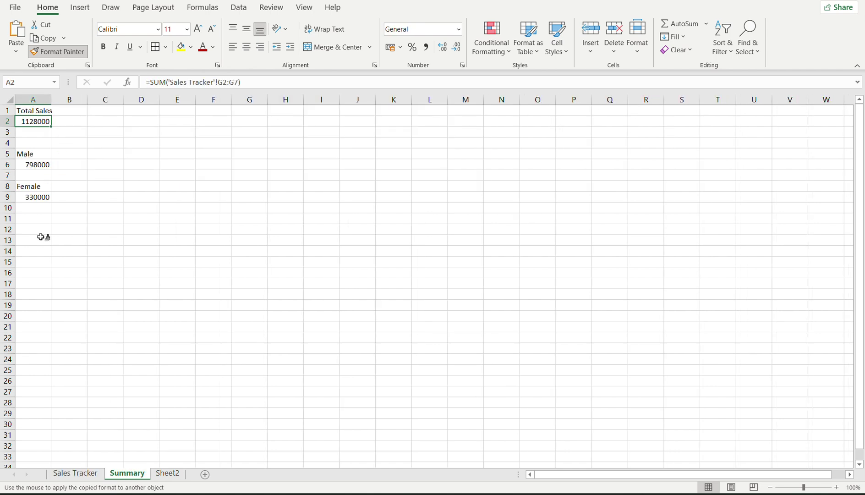
click(31, 121)
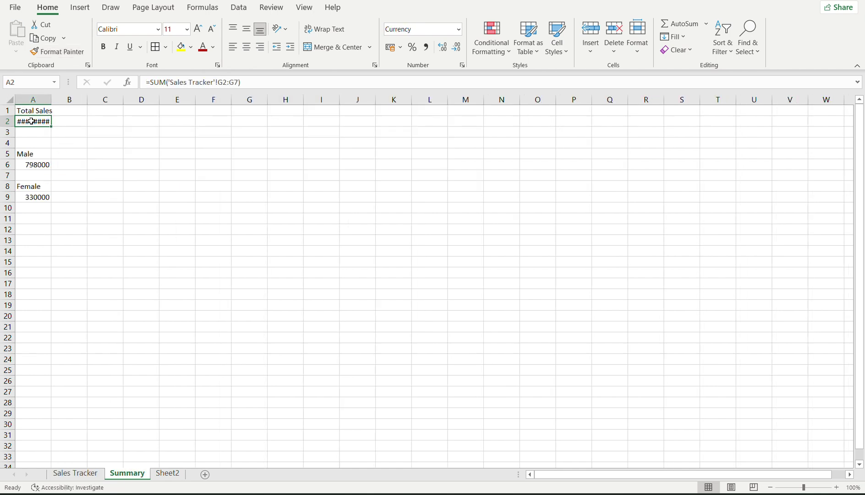
drag(51, 99, 88, 103)
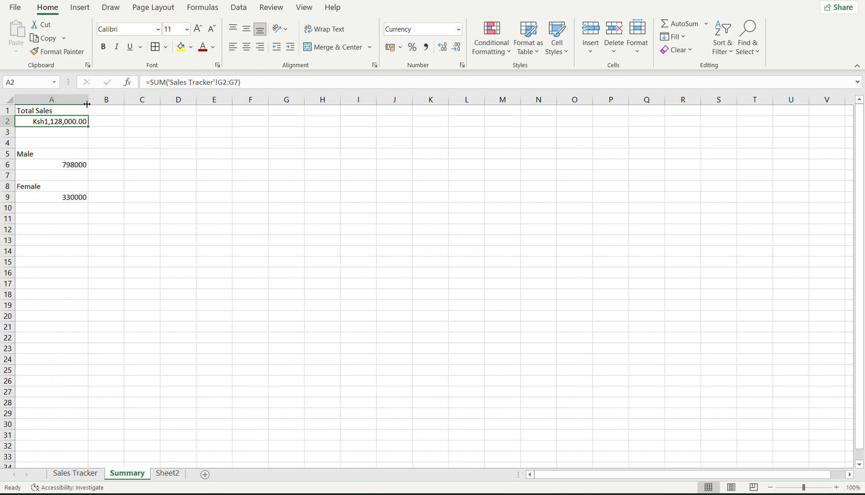
Apply the Ksh currency format to the Male total A6 and Female total A9.
click(90, 473)
click(278, 130)
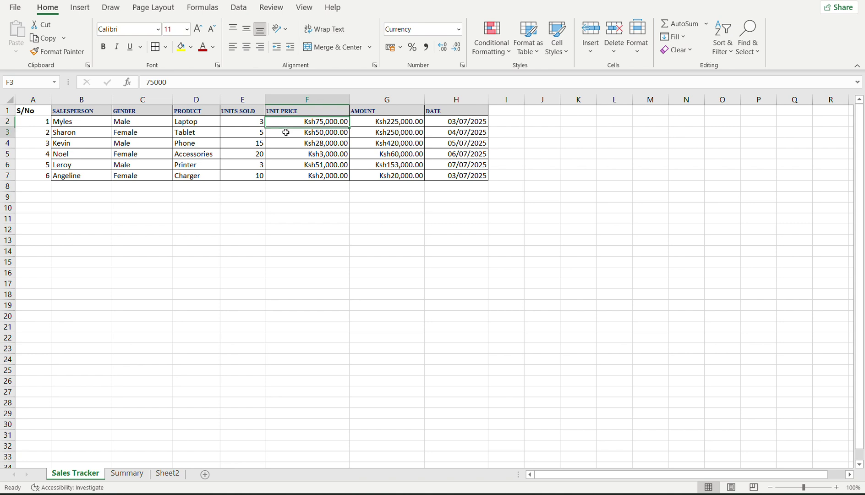
click(62, 53)
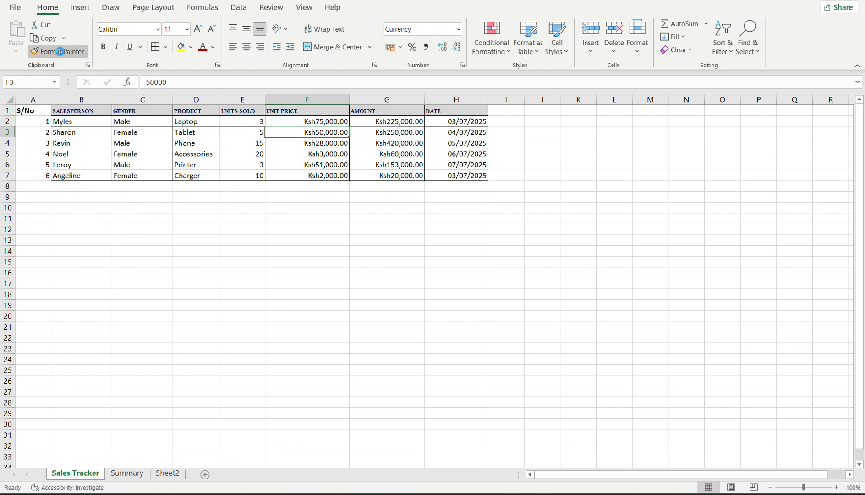
click(127, 473)
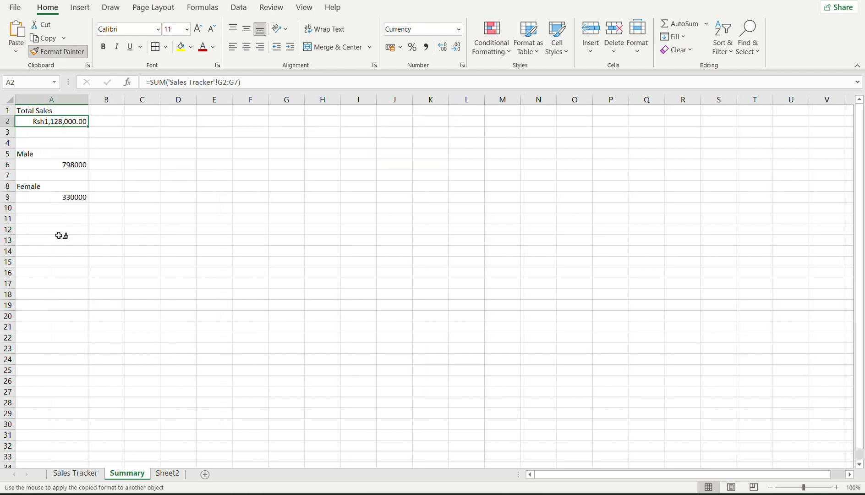
click(62, 165)
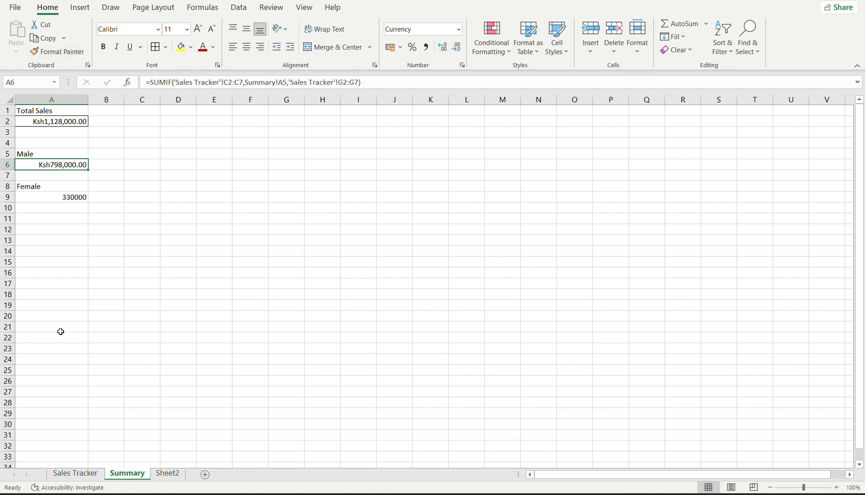
click(56, 52)
click(59, 199)
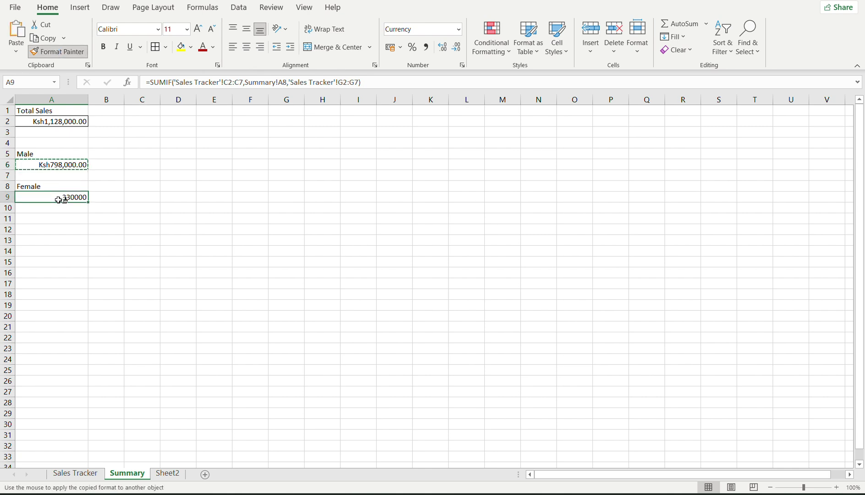
click(98, 205)
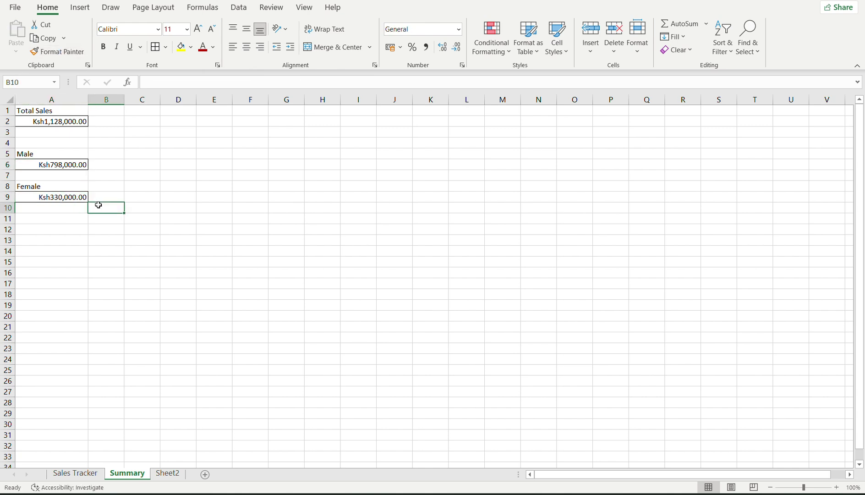
click(26, 111)
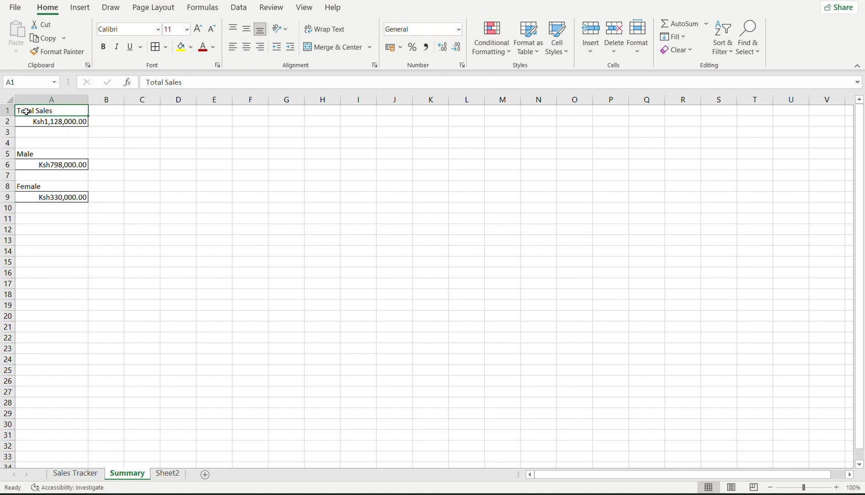
click(24, 154)
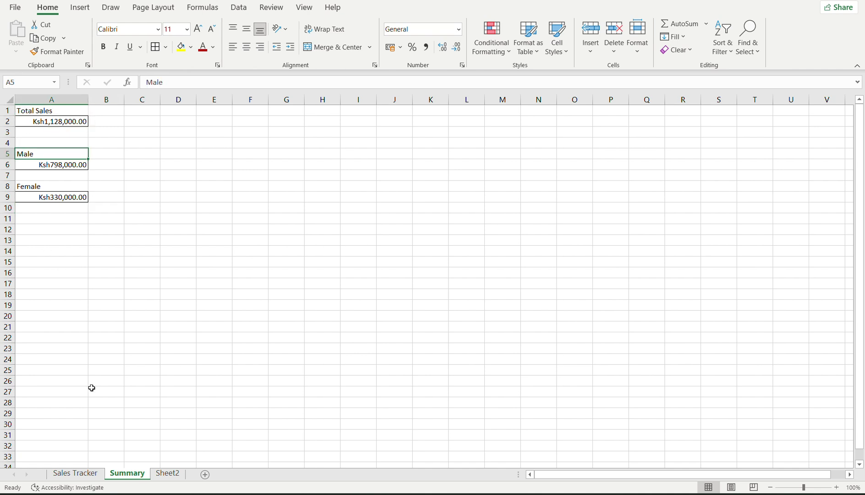
click(74, 473)
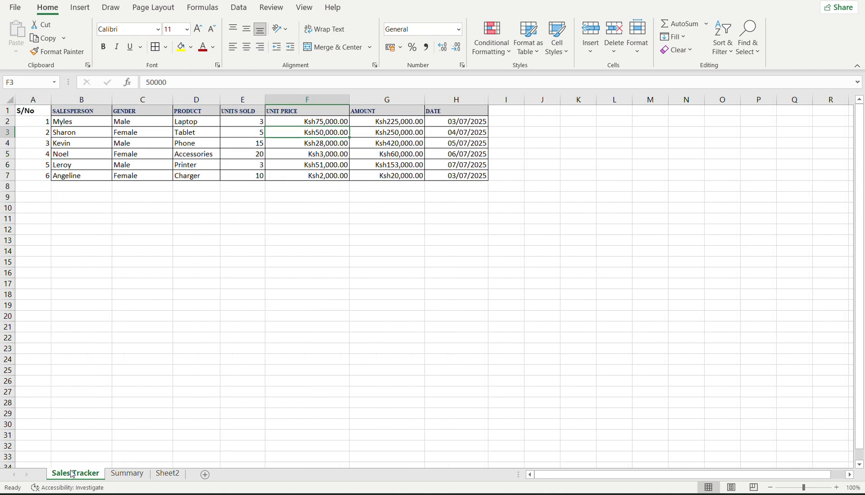
Copy the SALESPERSON header style from B1 onto Summary A1, set size 11 and centre it.
click(90, 110)
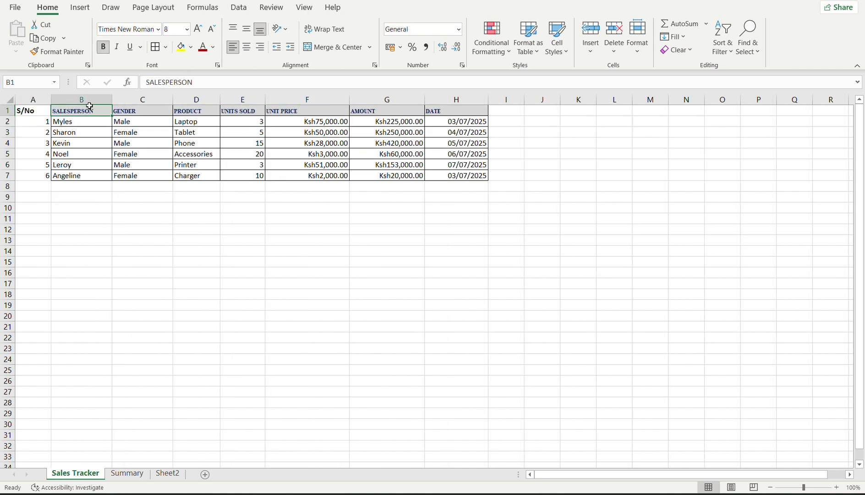
click(59, 52)
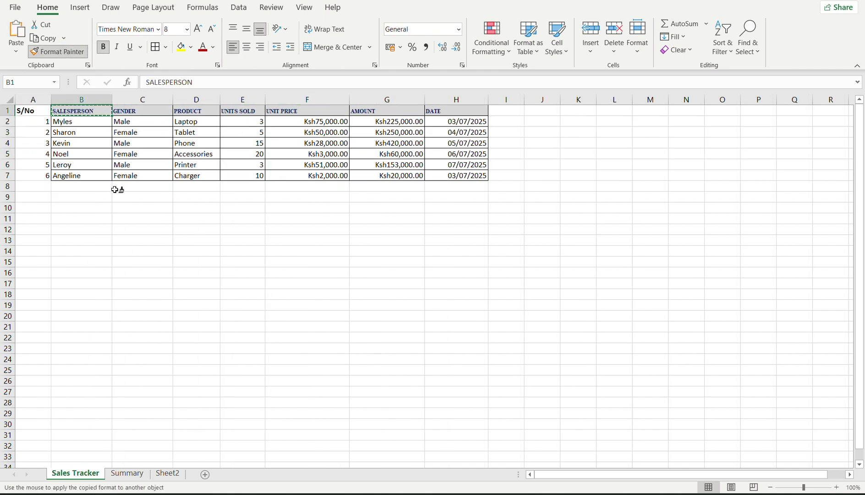
click(127, 474)
click(29, 111)
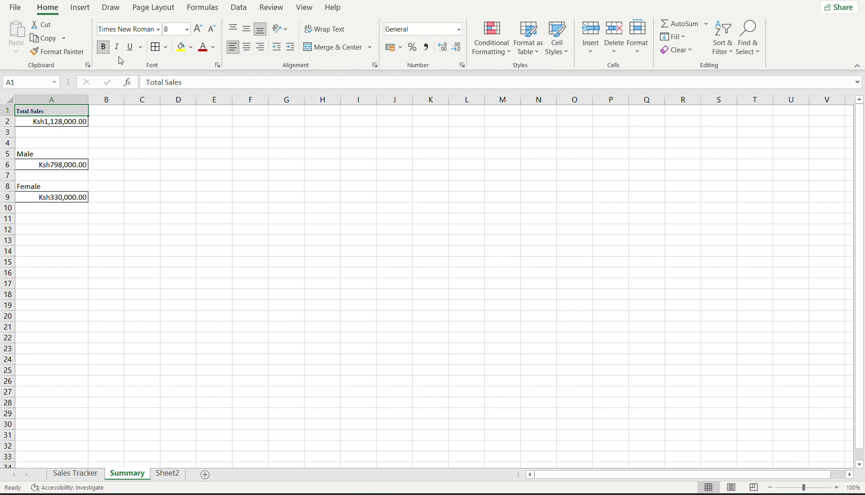
click(187, 33)
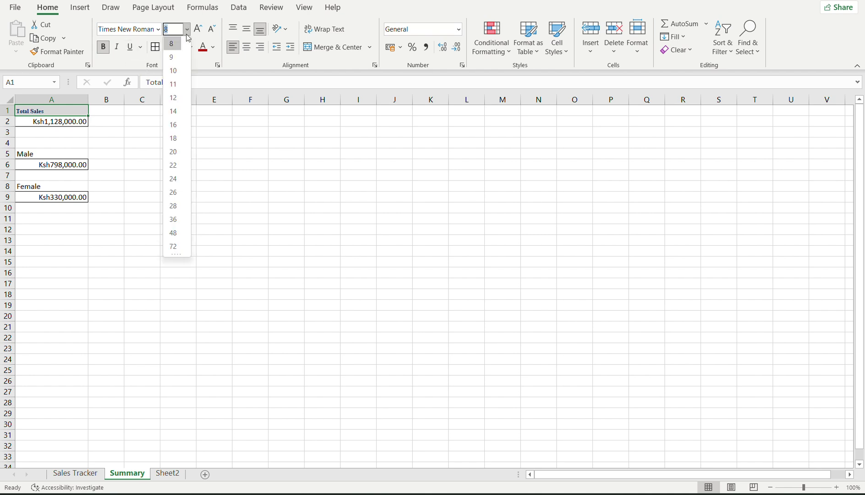
click(173, 87)
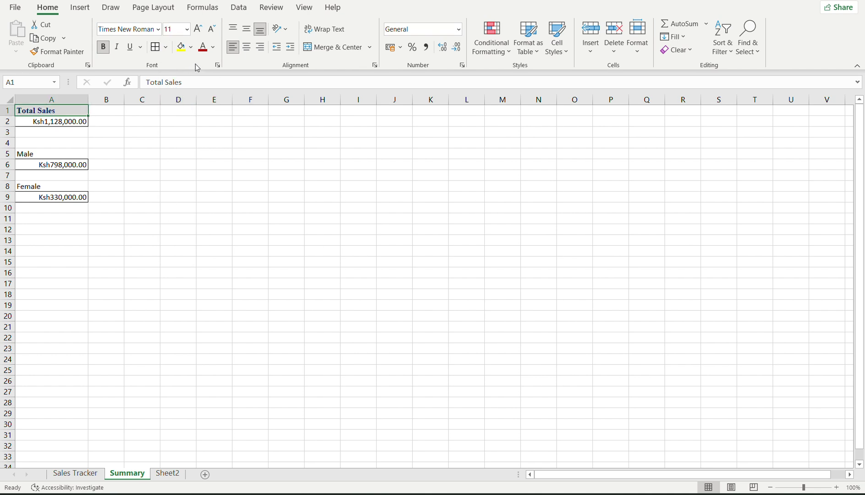
click(246, 50)
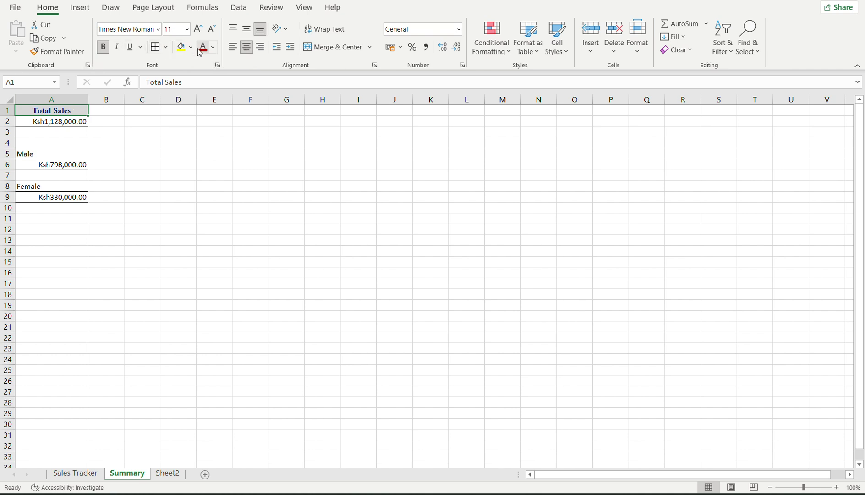
click(59, 122)
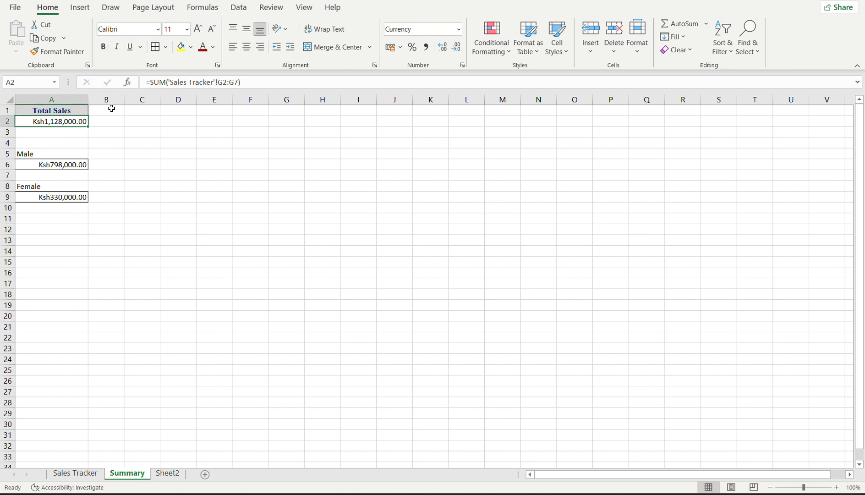
Fill the Total Sales, Male and Female totals in A2, A6 and A9 with yellow.
click(213, 47)
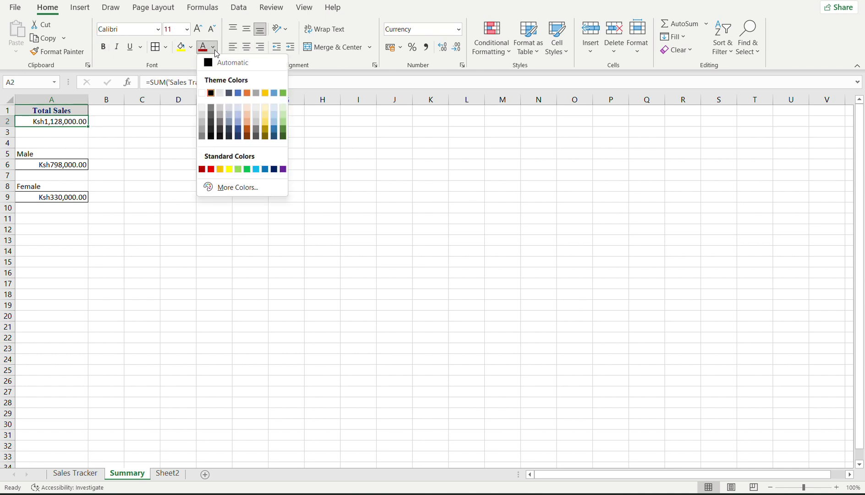
click(182, 48)
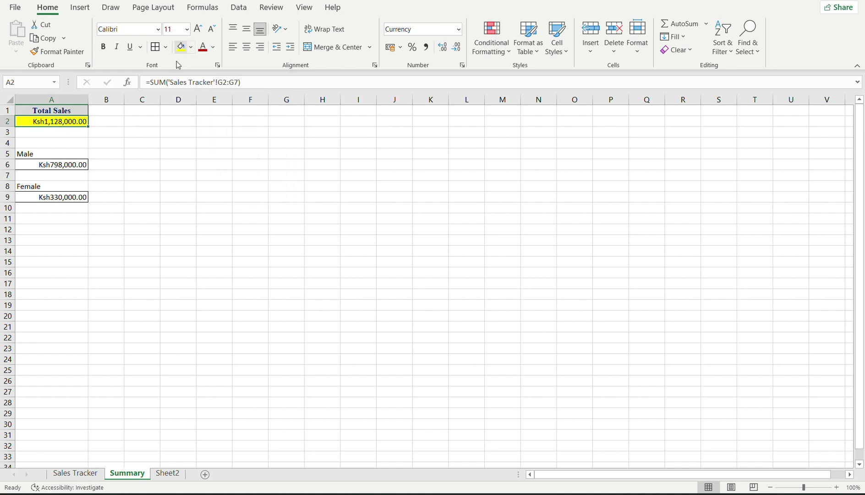
click(42, 164)
key(ctrl+a)
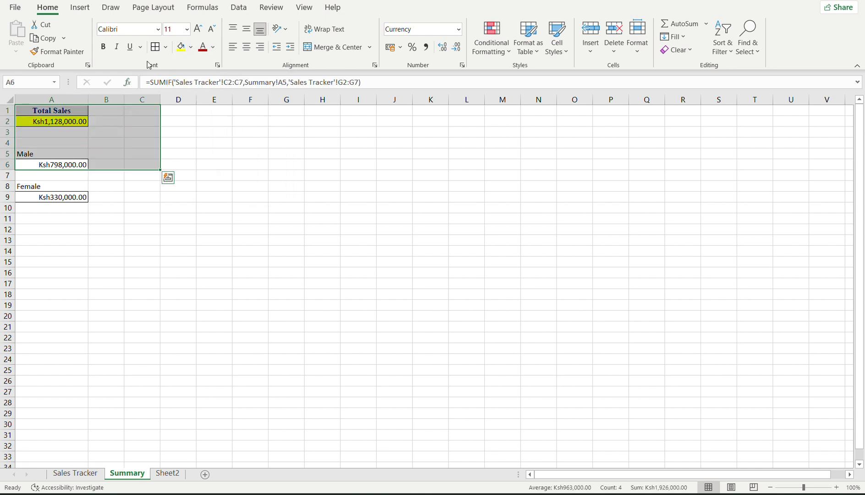
click(42, 163)
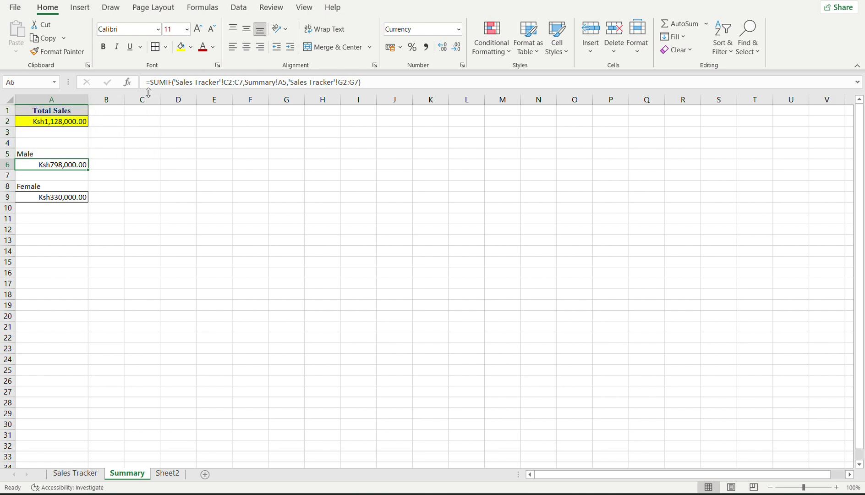
click(181, 46)
click(44, 197)
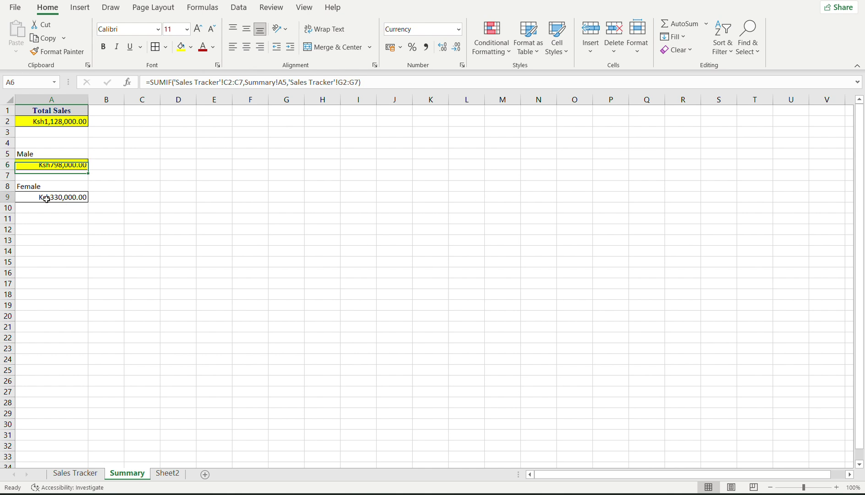
click(181, 47)
click(134, 240)
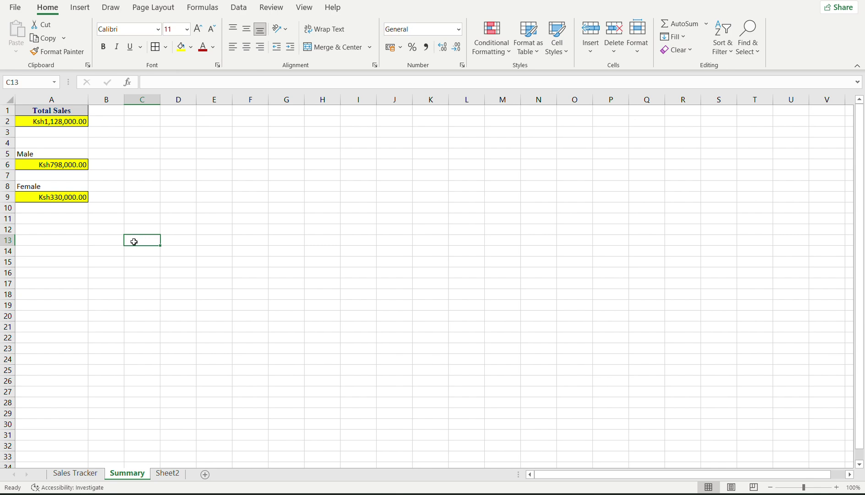
click(69, 477)
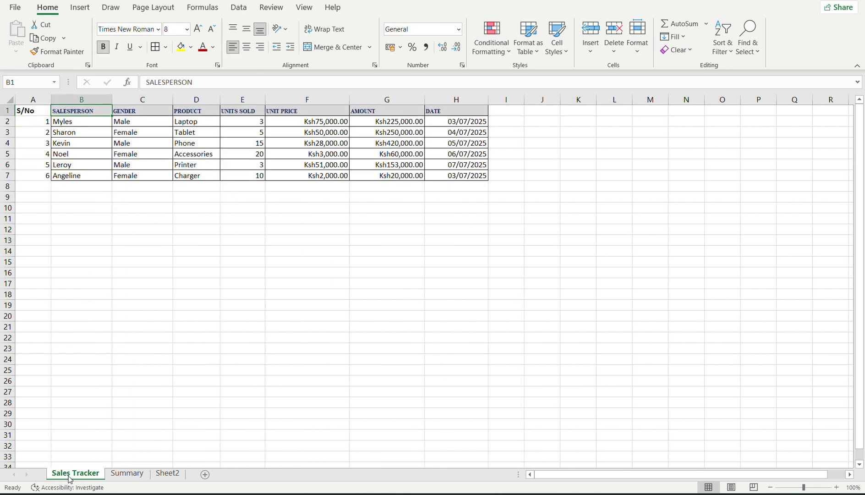
click(123, 475)
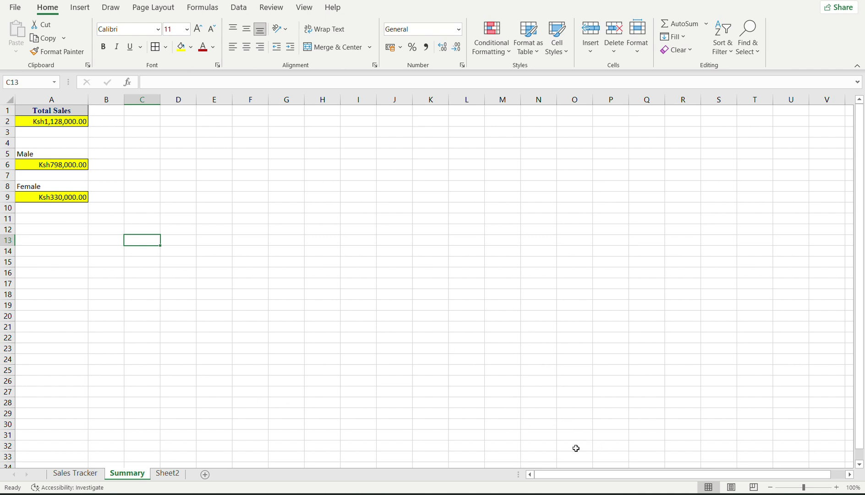
Switch from Excel to the Google Meet call window through the Chrome taskbar preview.
mouse_move(614, 494)
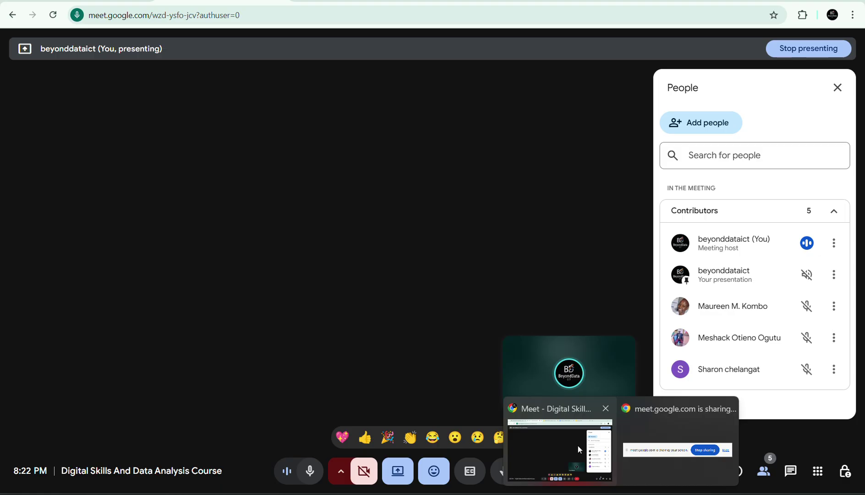
click(577, 445)
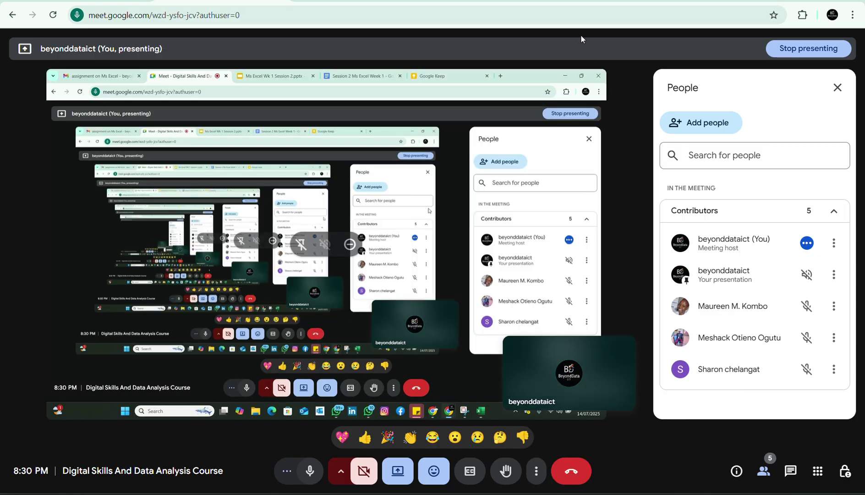
Review the Session 2 Ms Excel Week 1 notes at Data Cleaning Best Practices, then return to Excel.
click(528, 1)
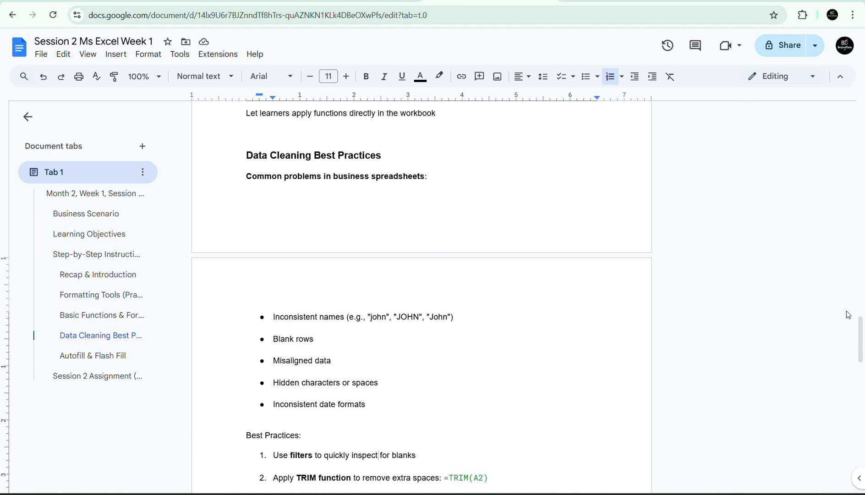
drag(862, 334, 862, 360)
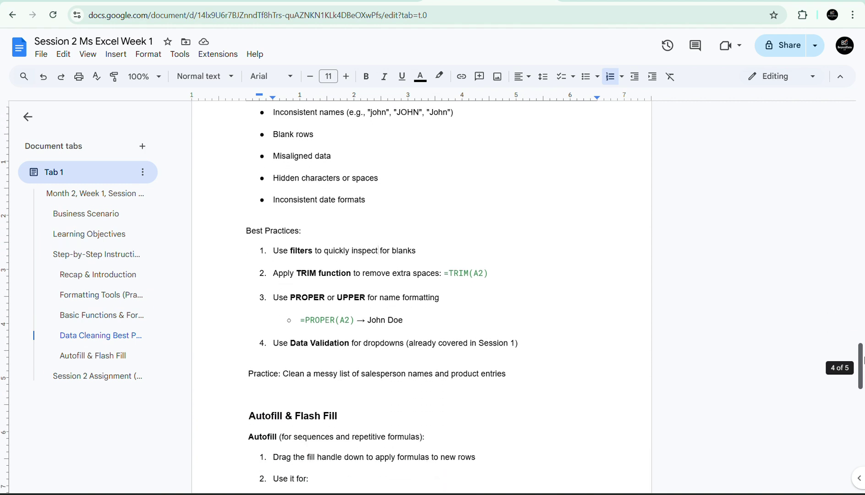
drag(862, 359, 862, 361)
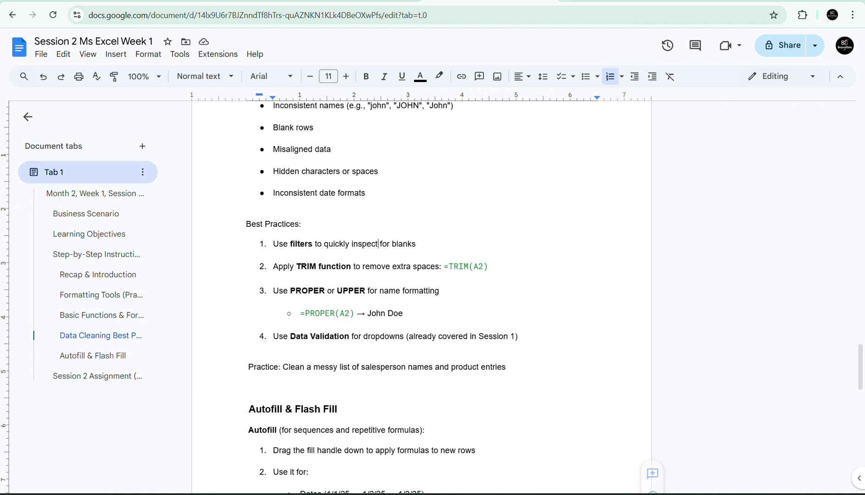
mouse_move(650, 476)
click(673, 465)
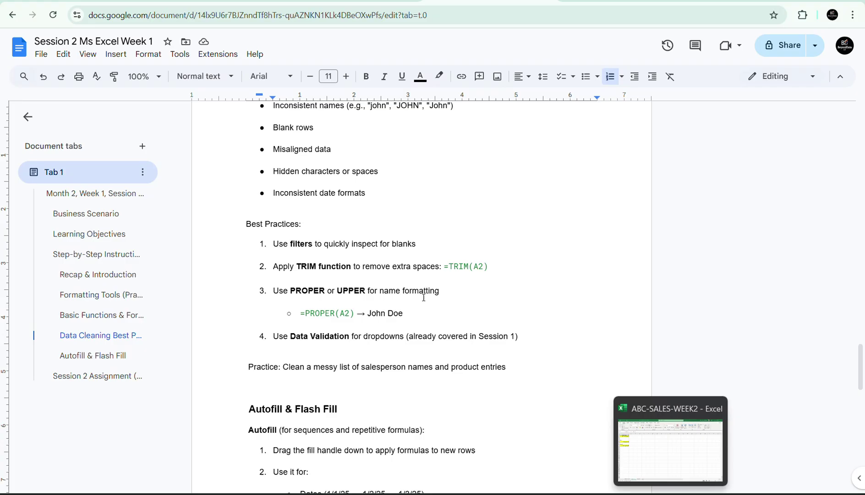
Put leading spaces before Male in Sales Tracker C2 and check the Summary's A6 SUMIF total.
key(alt+Tab)
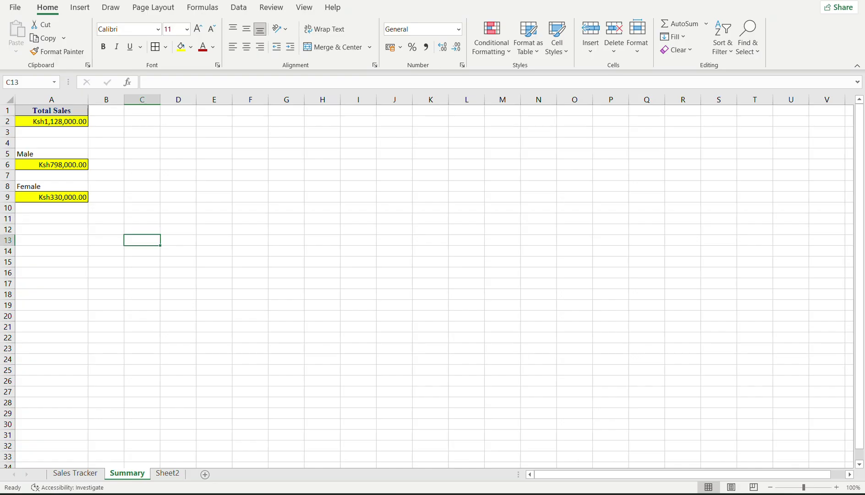
click(75, 475)
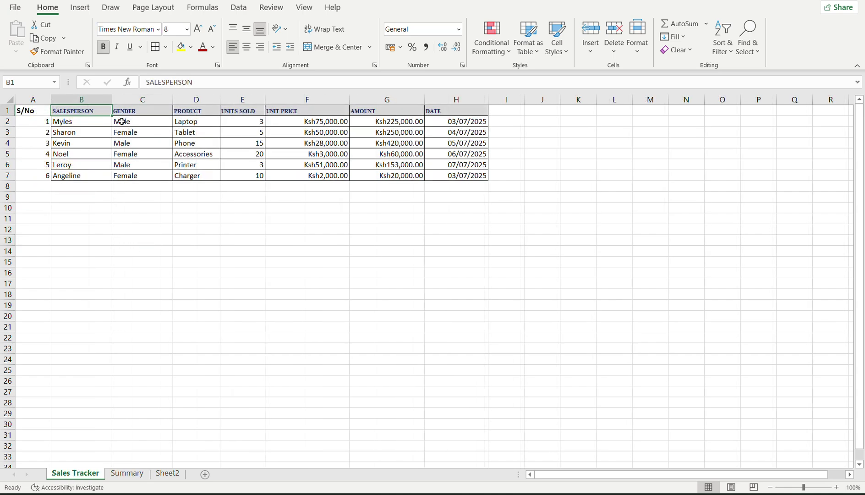
drag(116, 117, 121, 120)
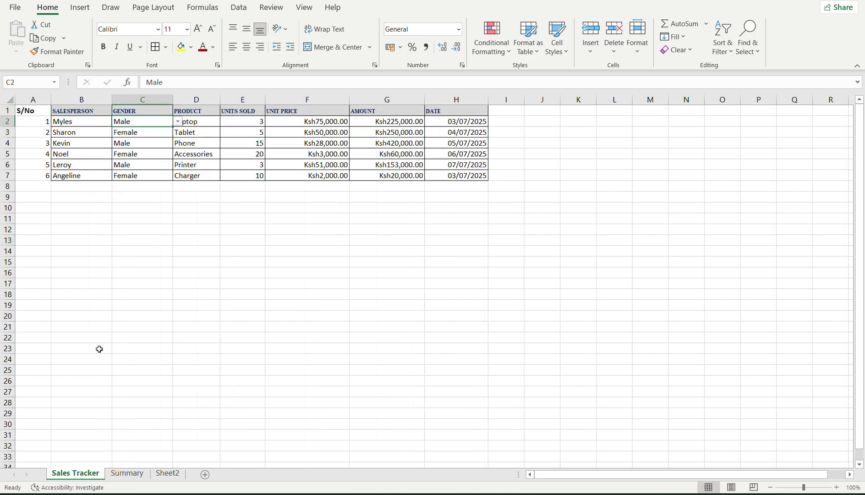
click(128, 473)
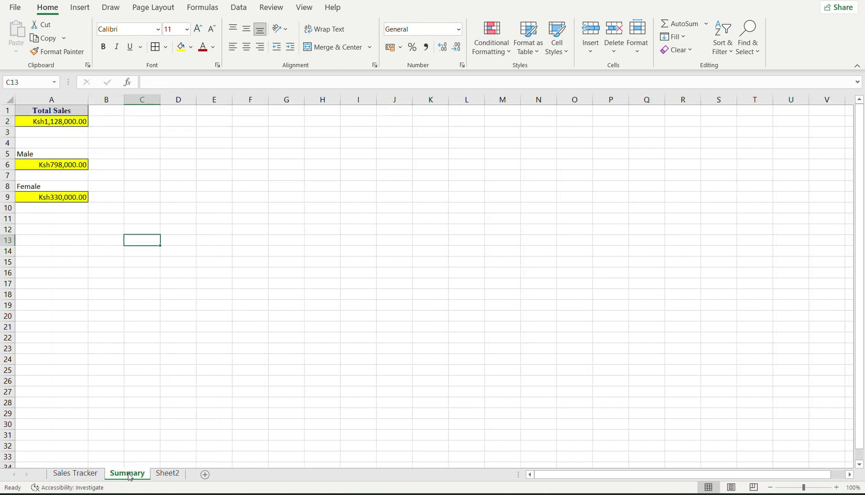
click(75, 473)
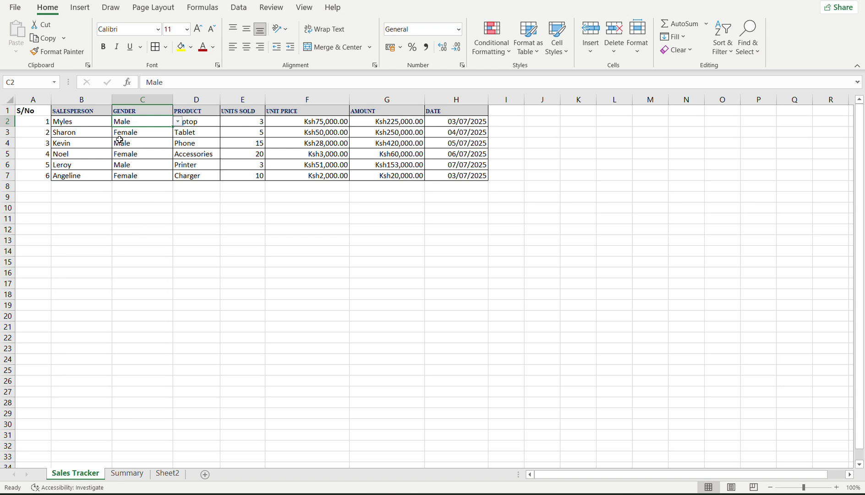
double_click(115, 121)
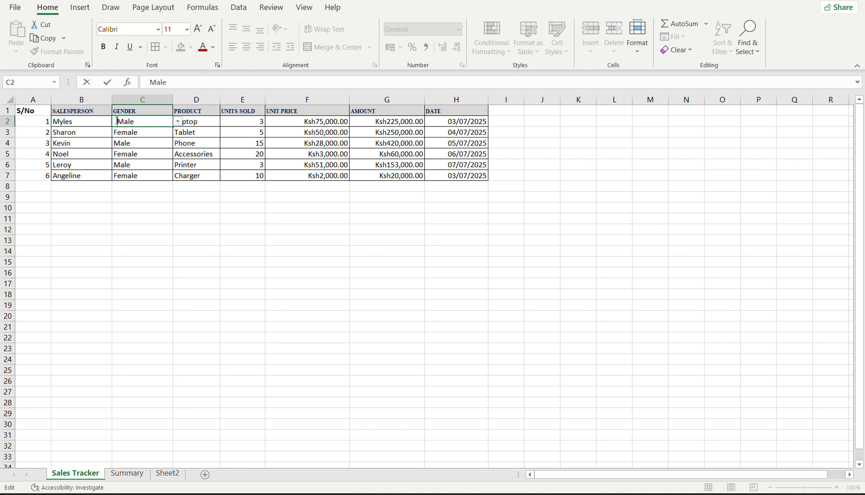
key(Return)
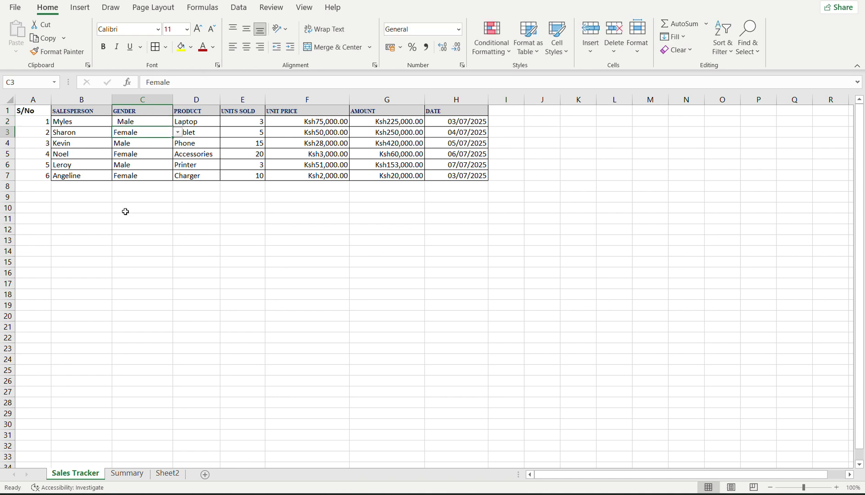
click(128, 478)
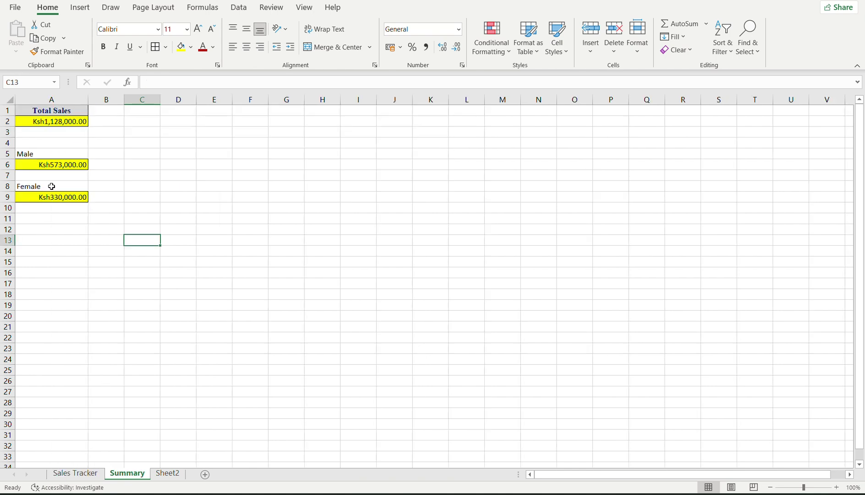
click(59, 166)
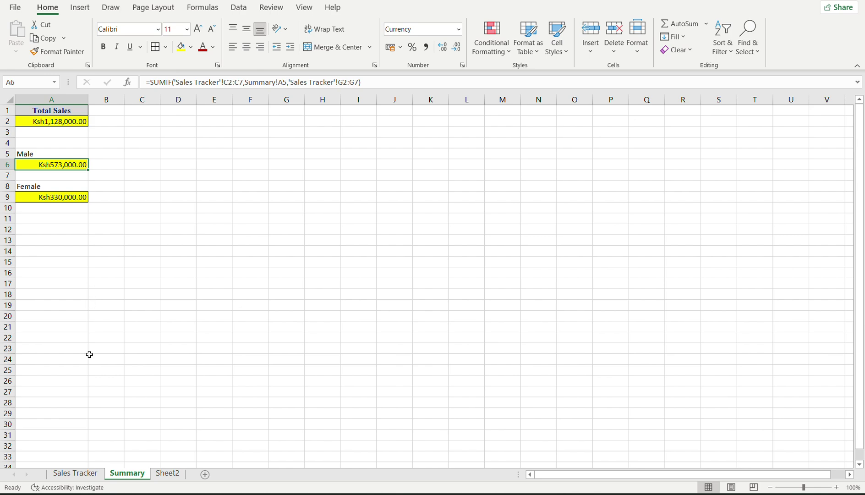
Delete the leading spaces so C2 reads Male, then recheck the Summary totals.
click(75, 472)
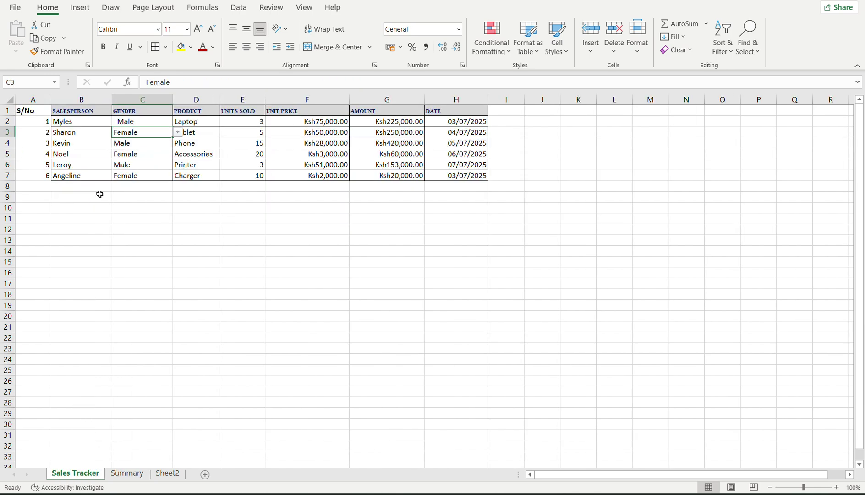
double_click(118, 121)
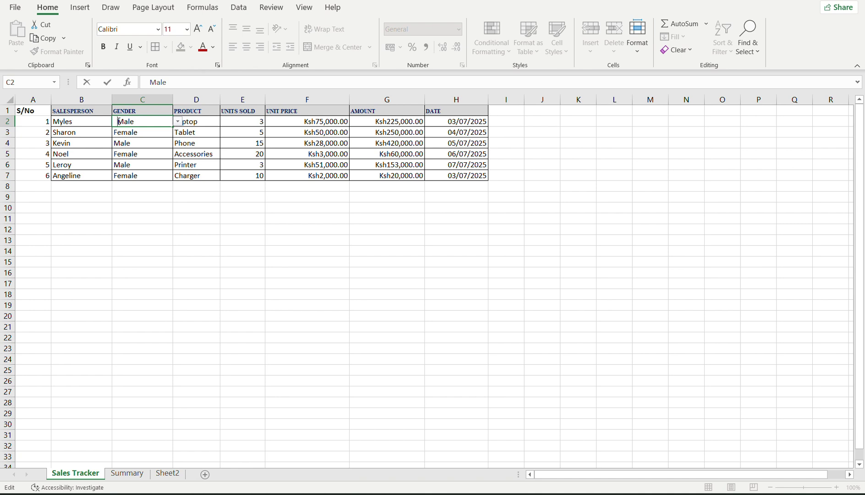
key(BackSpace)
key(Return)
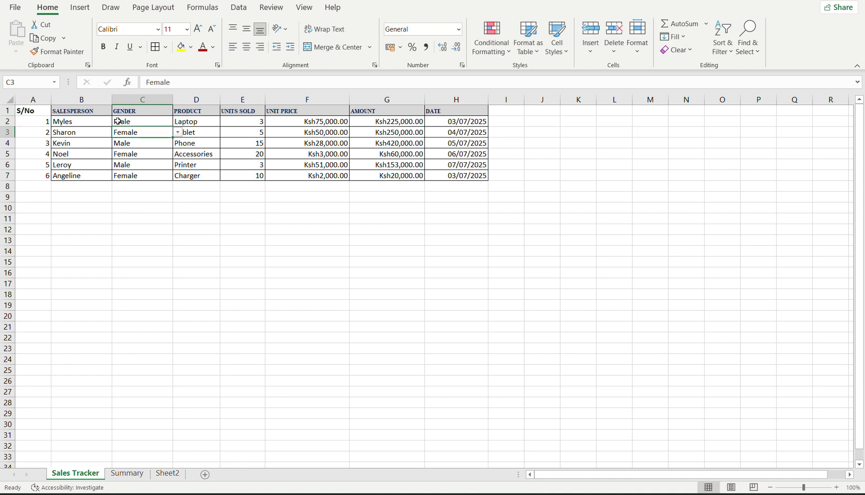
double_click(118, 121)
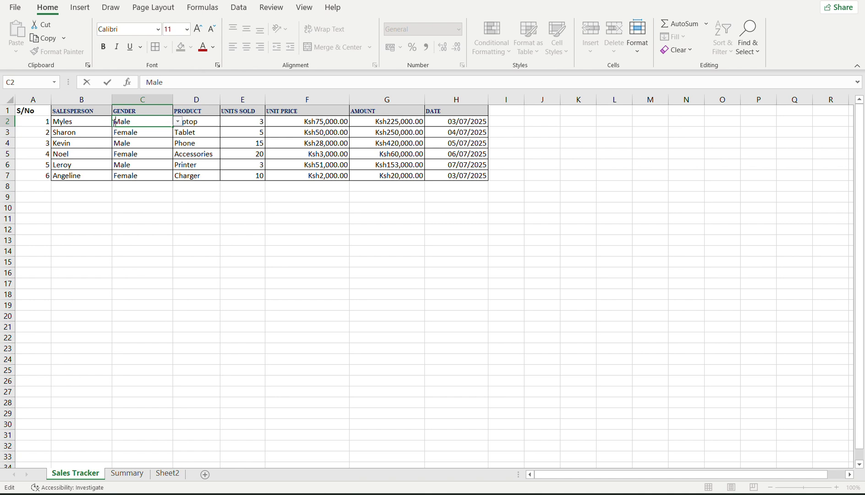
key(BackSpace)
key(Return)
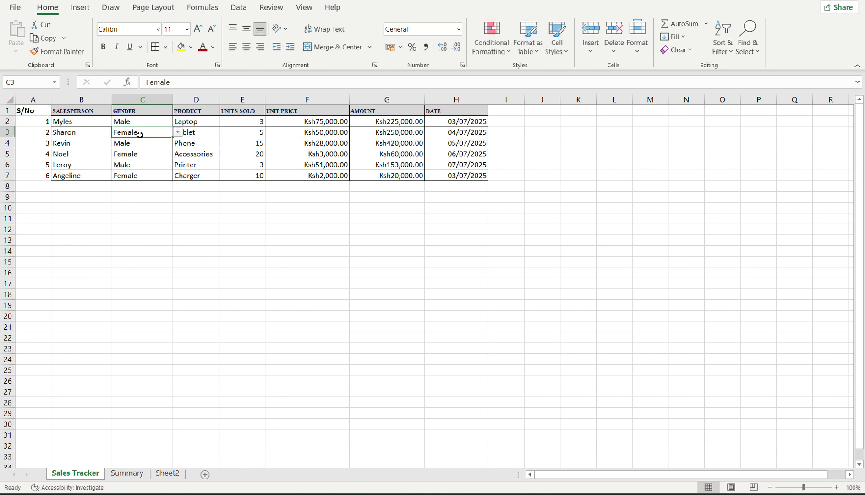
click(132, 119)
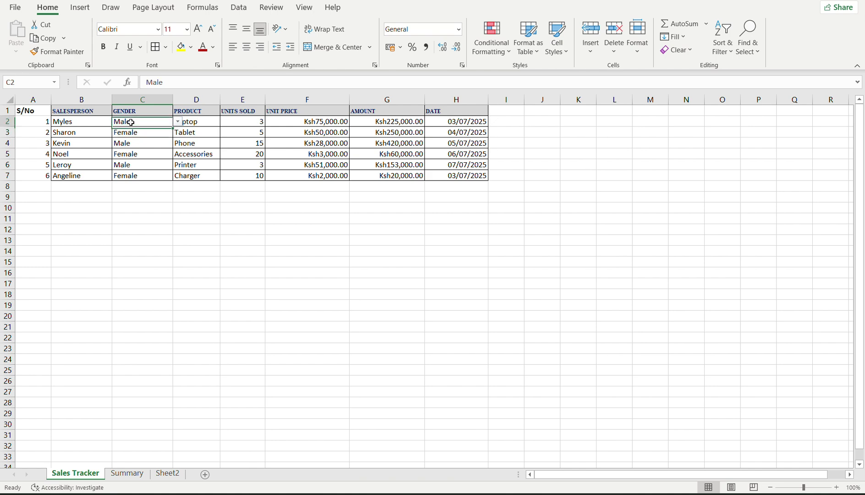
click(141, 205)
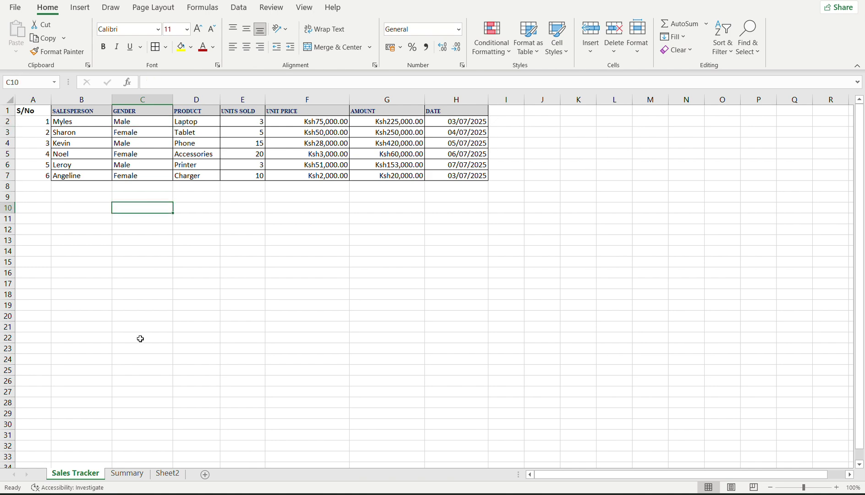
click(126, 473)
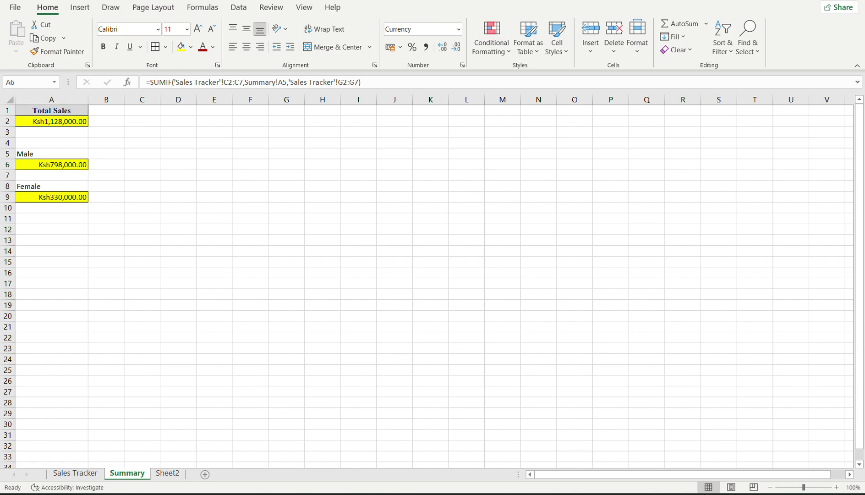
Scroll the lesson notes past Flash Fill toward the Session 2 Assignment, then return to Excel.
mouse_move(596, 493)
click(589, 458)
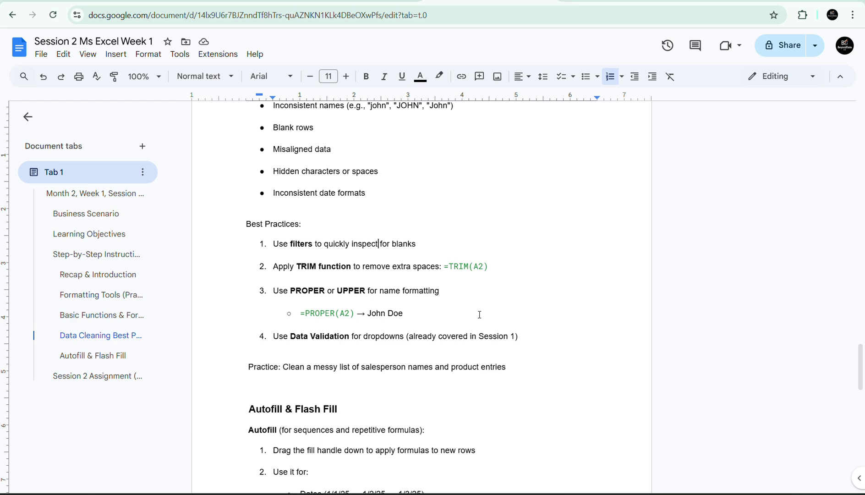
click(402, 368)
key(Down)
key(Down)
key(Down)
key(Down)
key(Down)
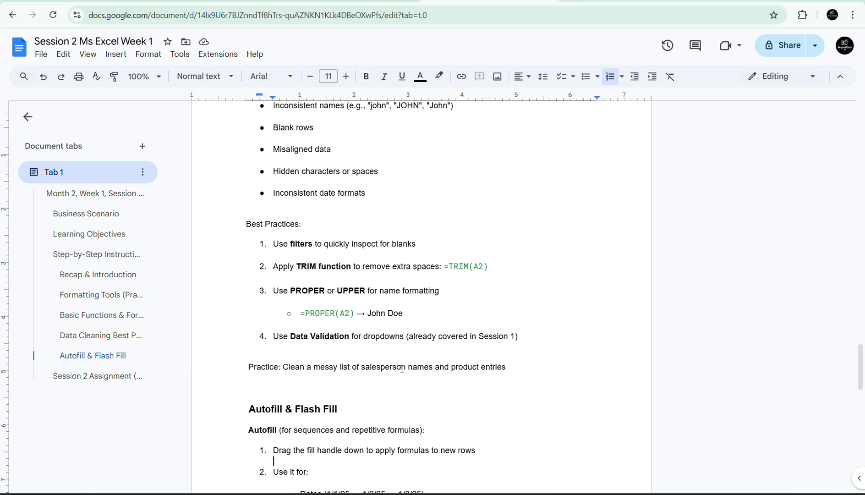
key(Down)
key(Down)
key(Down)
key(Down)
key(Down)
key(Down)
key(Down)
key(Down)
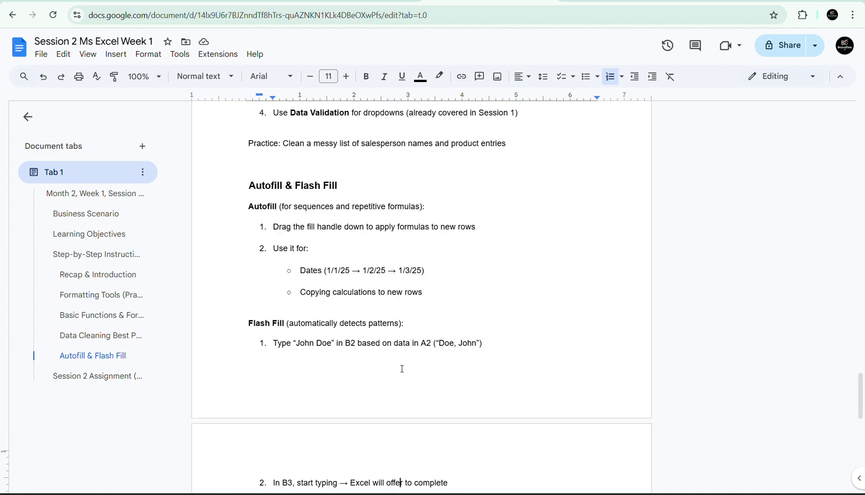
key(Down)
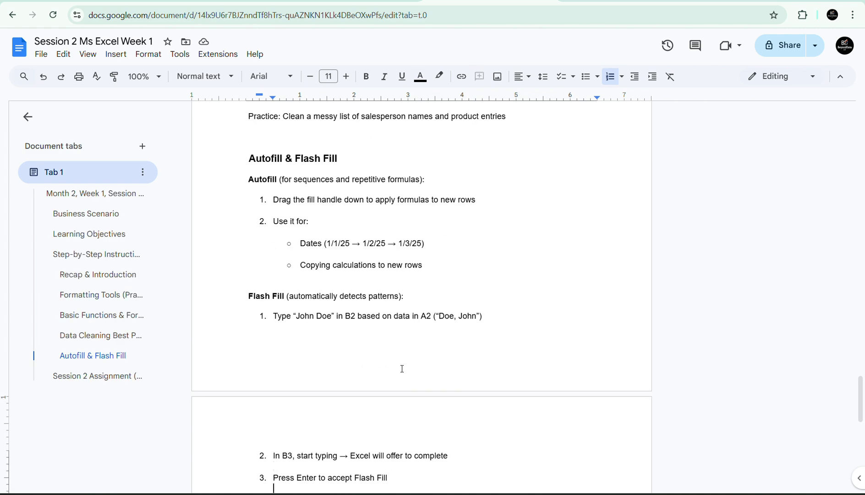
key(Down)
key(Down)
key(Down)
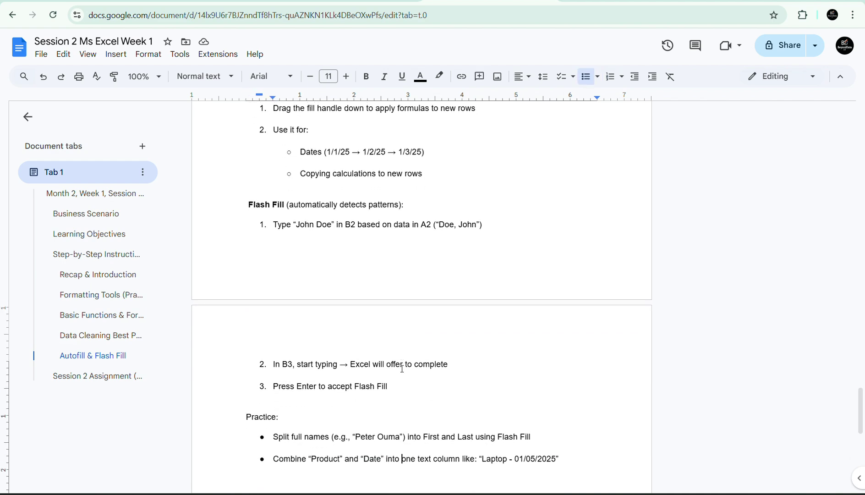
key(Down)
key(Down)
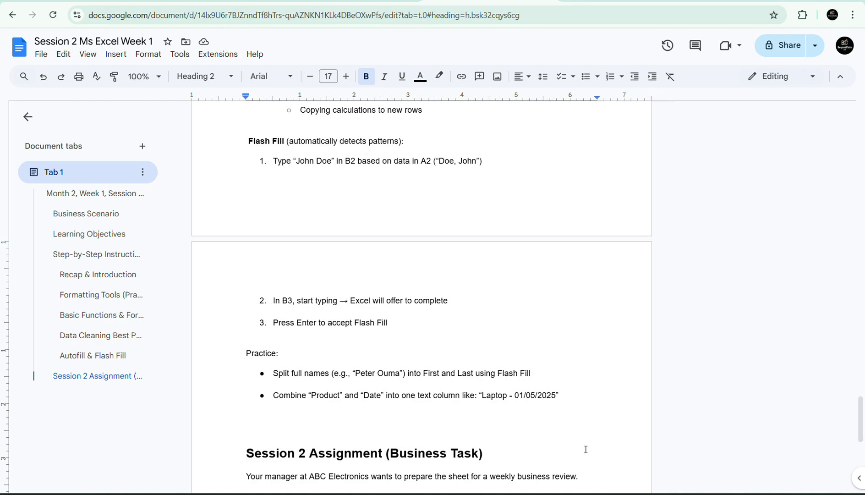
key(alt+Tab)
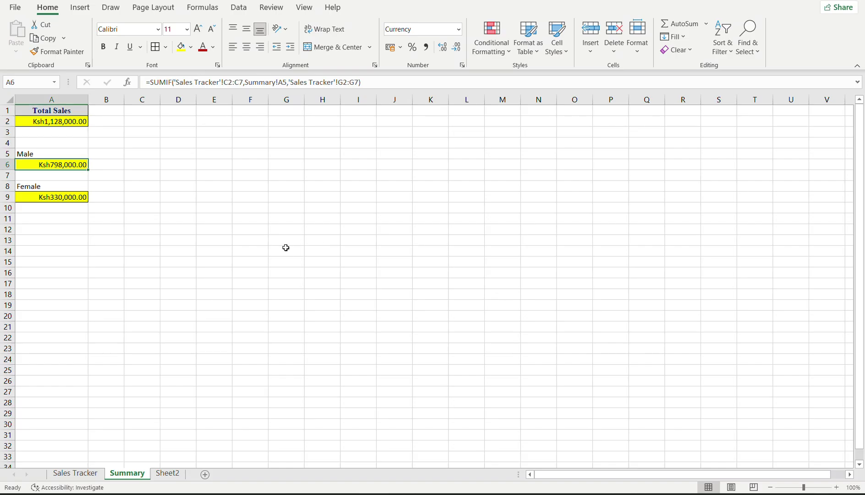
Move through Sales Tracker and Summary to Sheet2's table of first, last and full names.
click(73, 475)
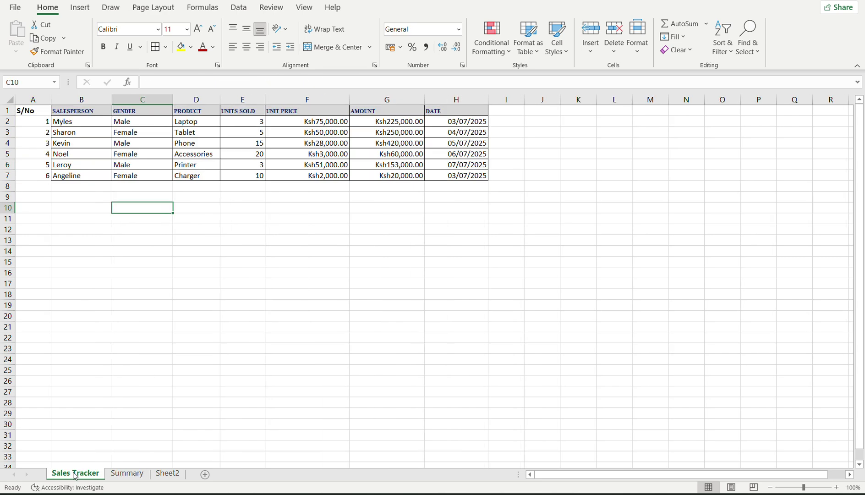
click(70, 380)
click(73, 251)
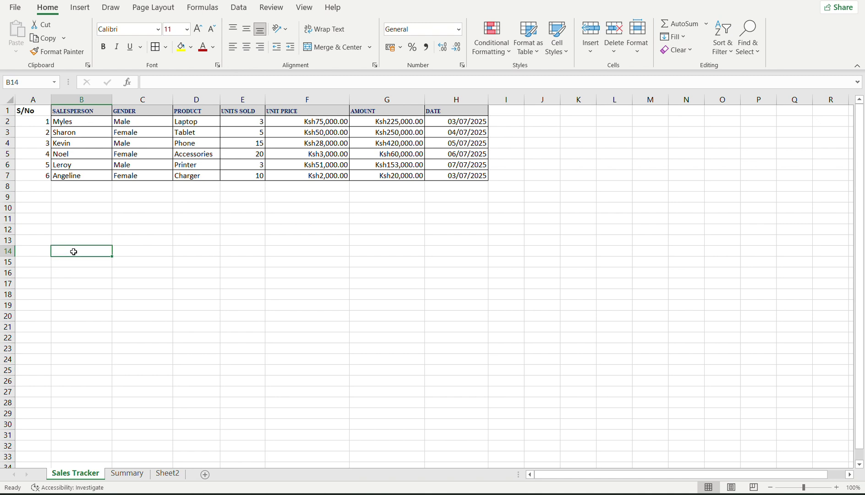
click(137, 473)
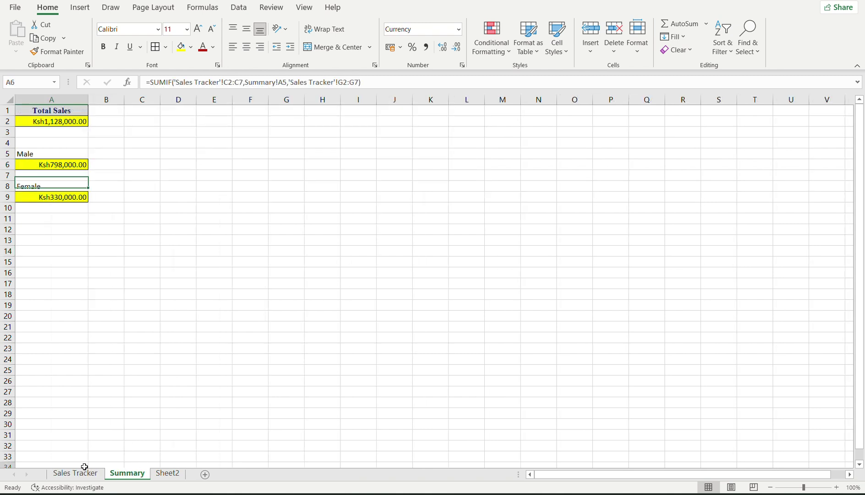
click(83, 465)
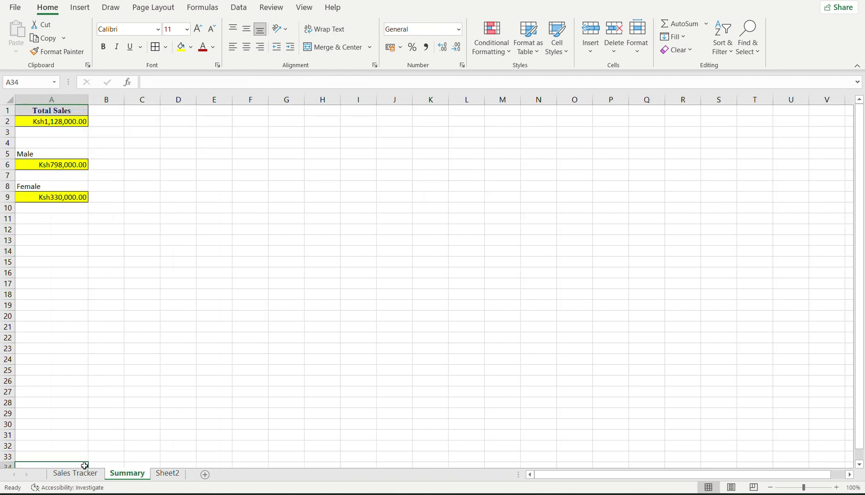
click(163, 473)
click(139, 285)
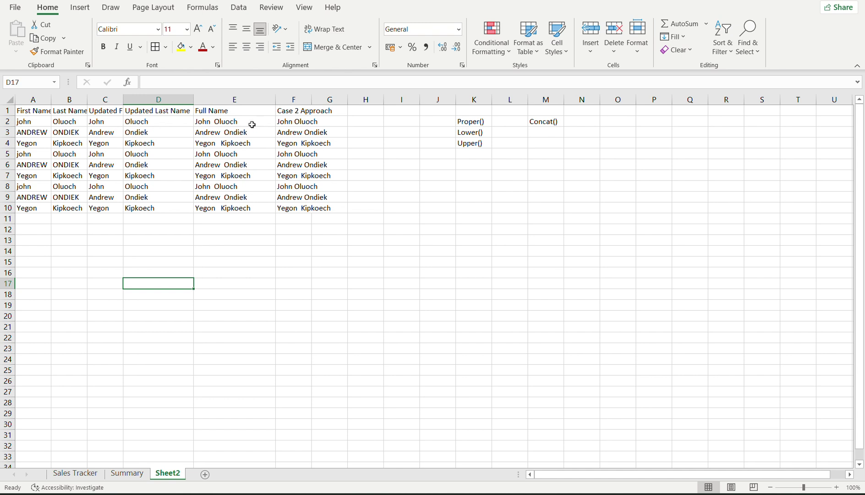
Copy the Full Name column E2:E10 and paste it as values into A15:A23.
click(237, 122)
drag(237, 122, 236, 209)
key(ctrl+c)
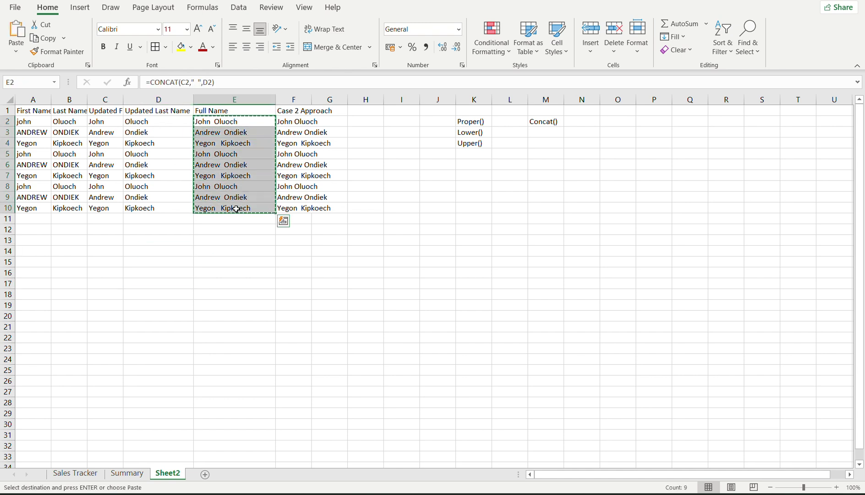
click(26, 260)
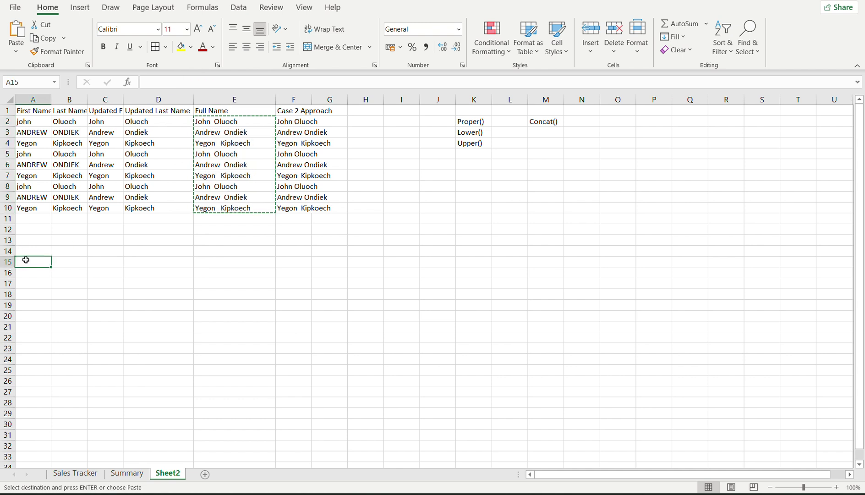
key(ctrl+v)
key(ctrl+z)
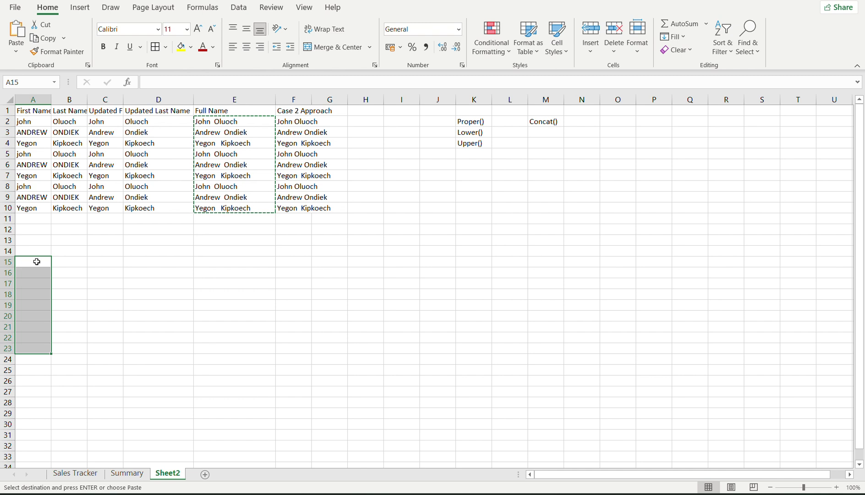
key(ctrl+v)
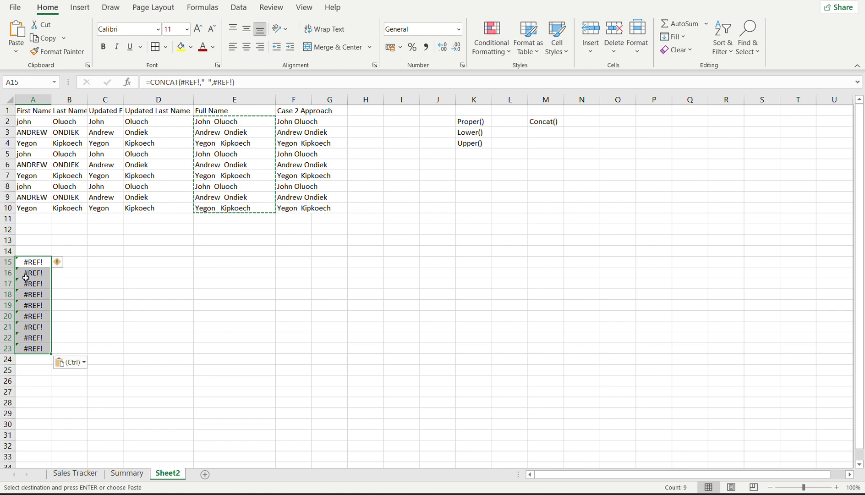
key(ctrl+z)
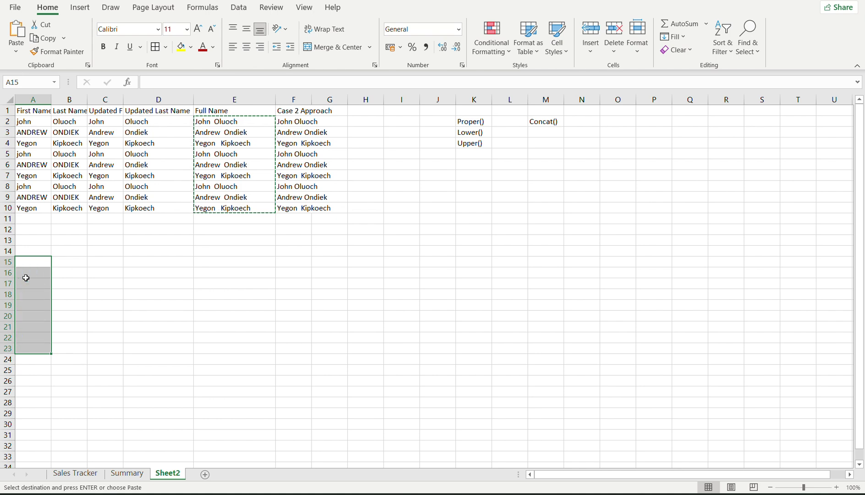
right_click(26, 277)
click(74, 243)
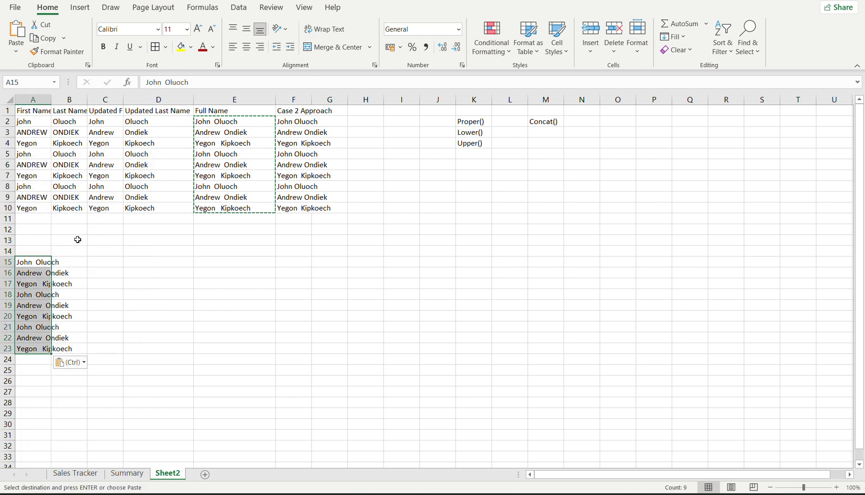
Copy the names in A15:A23 into A1 of a new Sheet4 and widen column A.
click(42, 272)
click(36, 263)
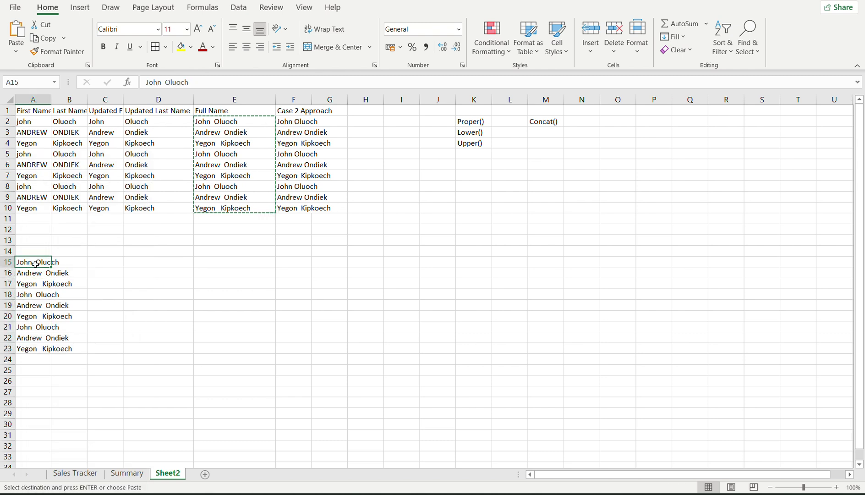
mouse_move(35, 337)
mouse_down()
mouse_move(26, 282)
mouse_move(33, 259)
mouse_move(41, 348)
mouse_up()
key(ctrl+c)
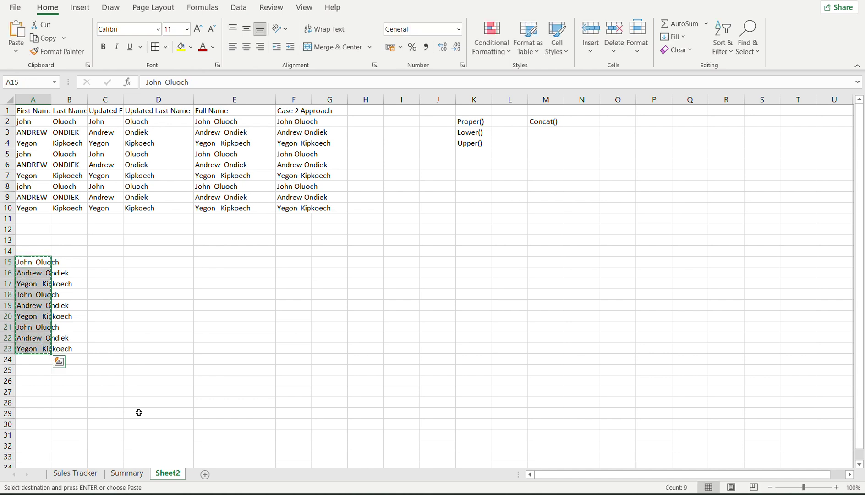
click(205, 474)
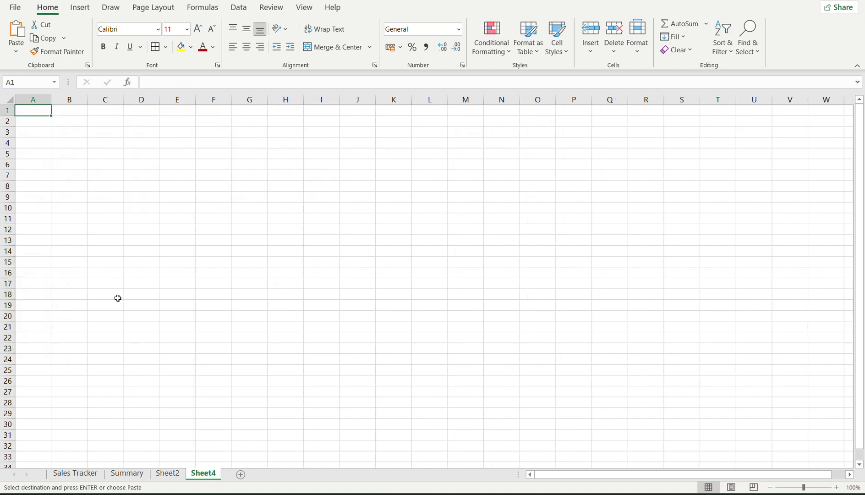
key(Return)
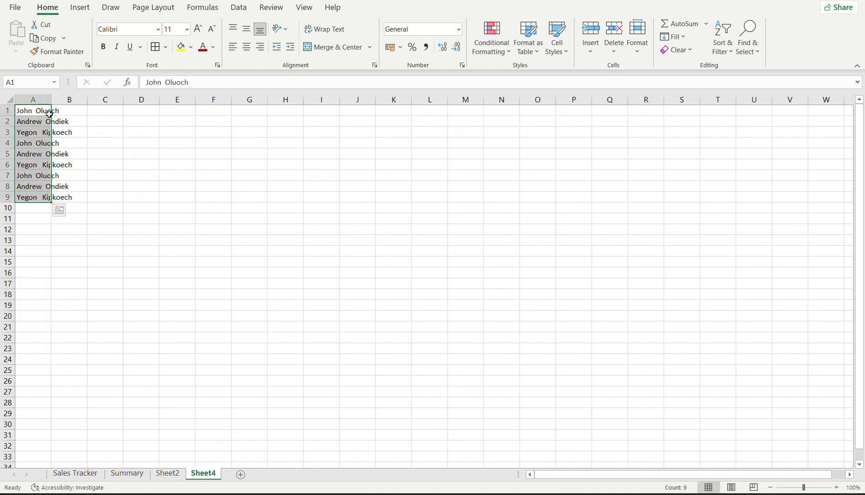
click(69, 120)
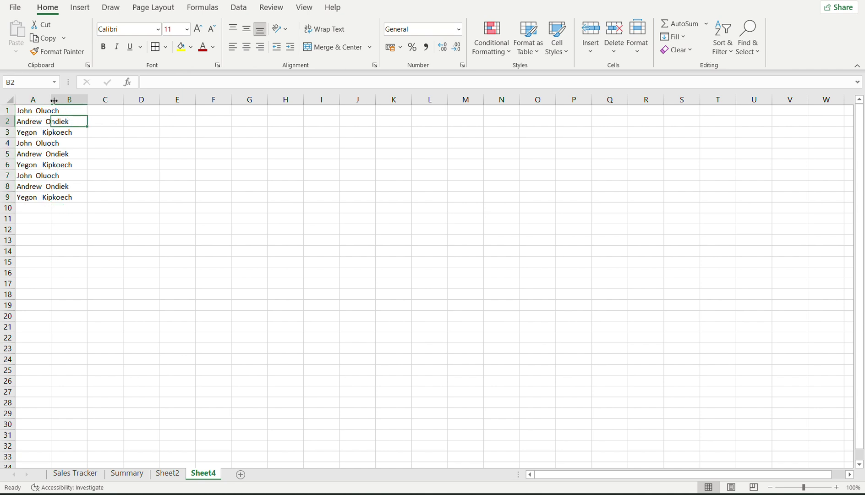
drag(53, 101, 92, 101)
click(110, 111)
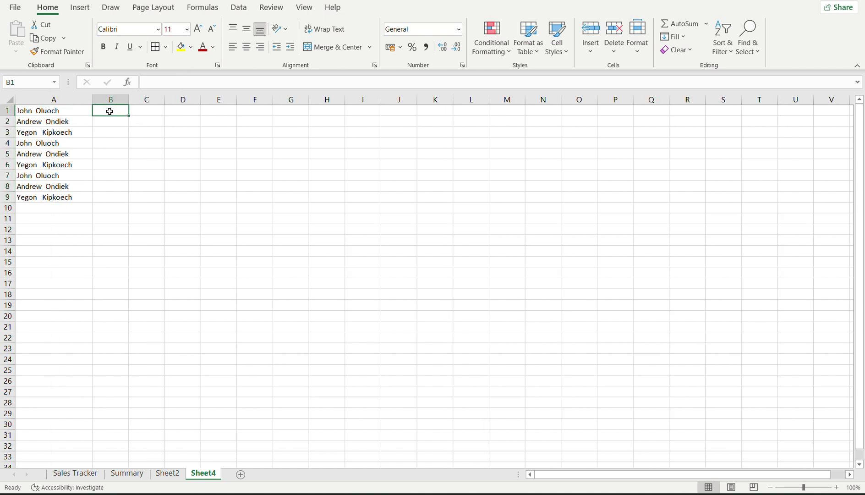
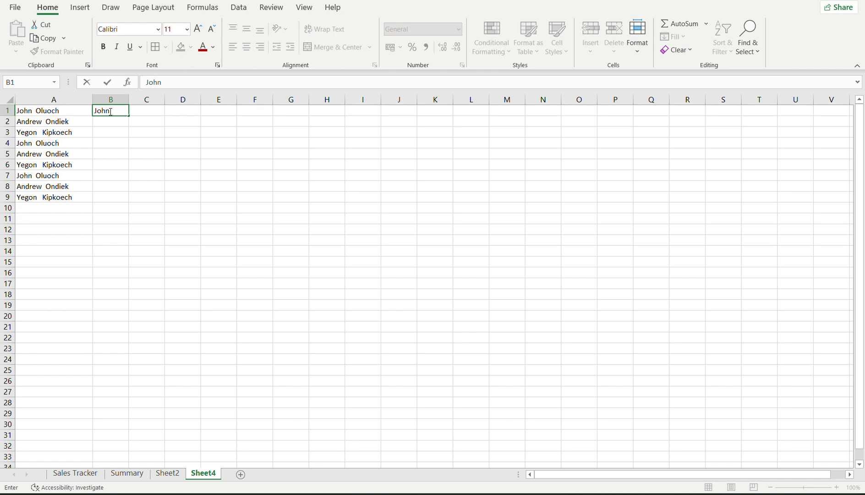
key(Tab)
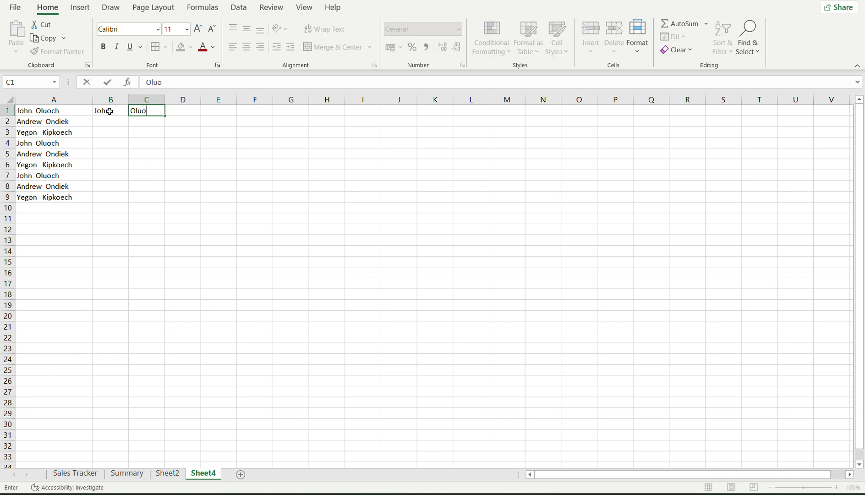
key(Return)
text(Abd)
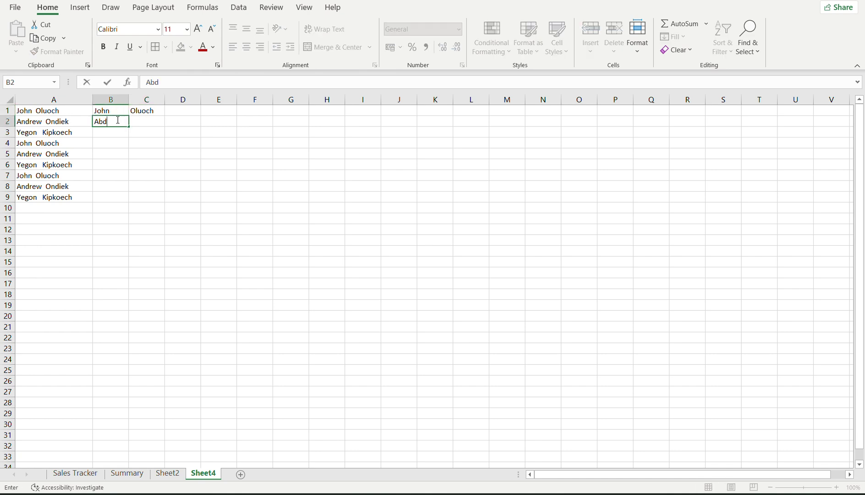
key(BackSpace)
key(BackSpace)
key(Tab)
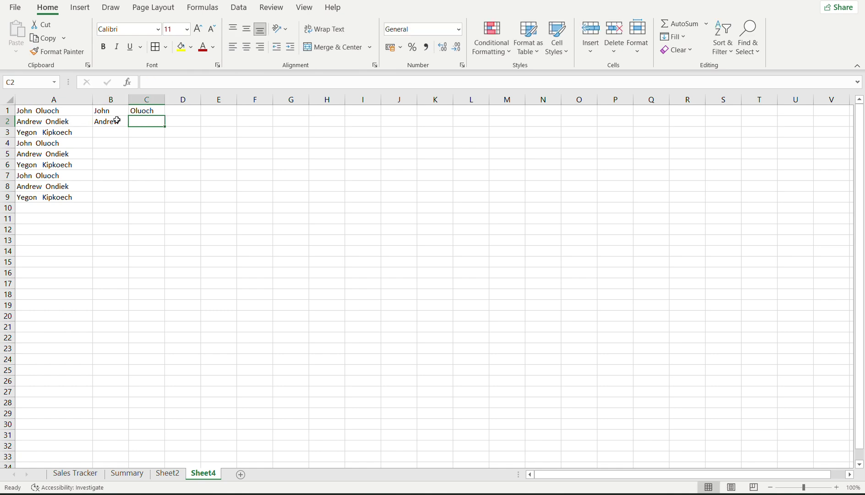
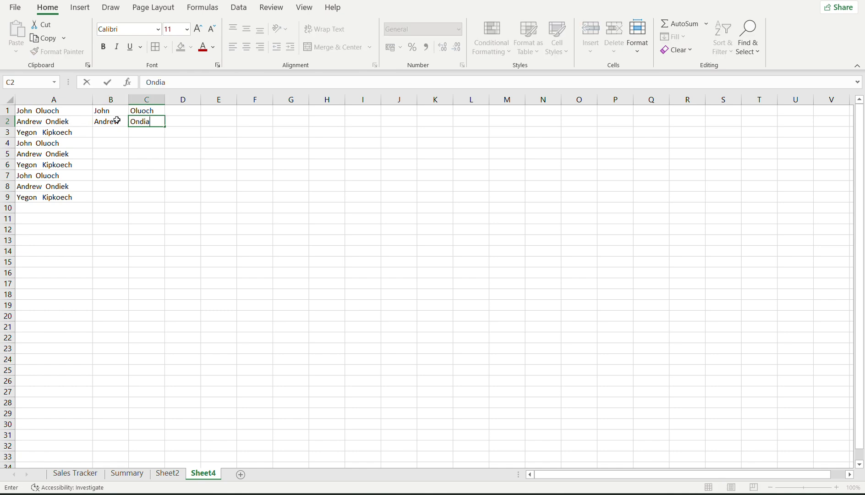
key(Tab)
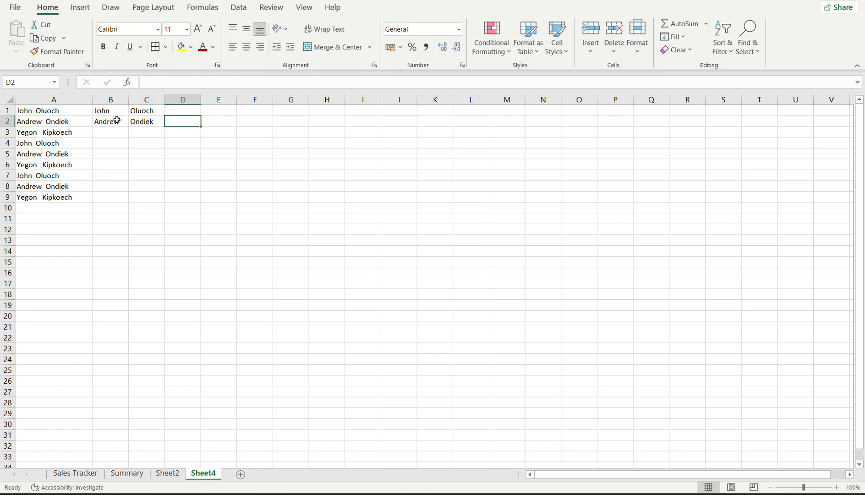
click(107, 131)
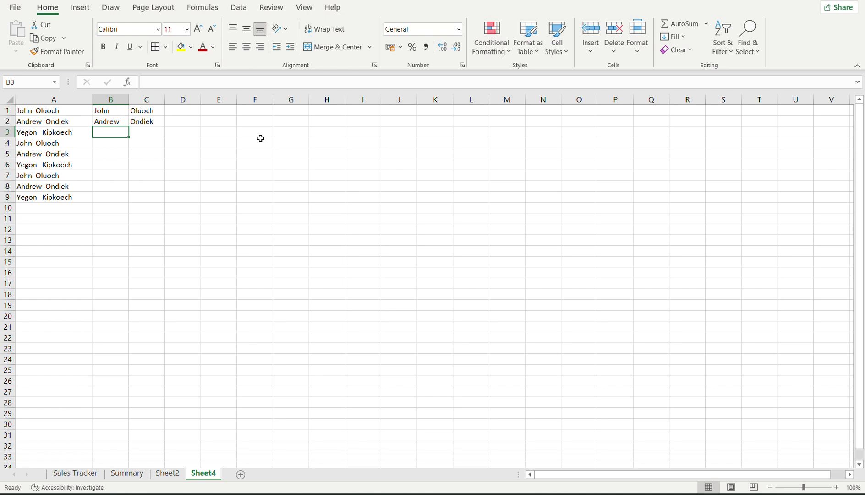
Flash Fill the first names down B3:B9 and check them against the full names.
click(683, 37)
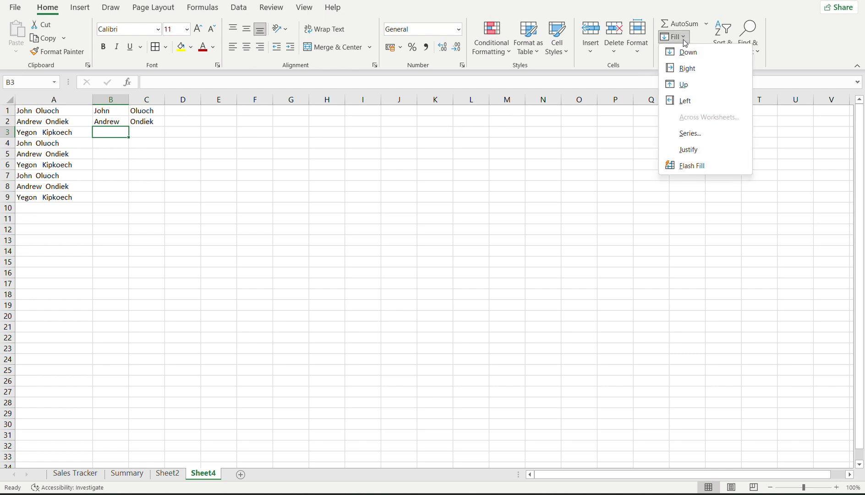
click(688, 168)
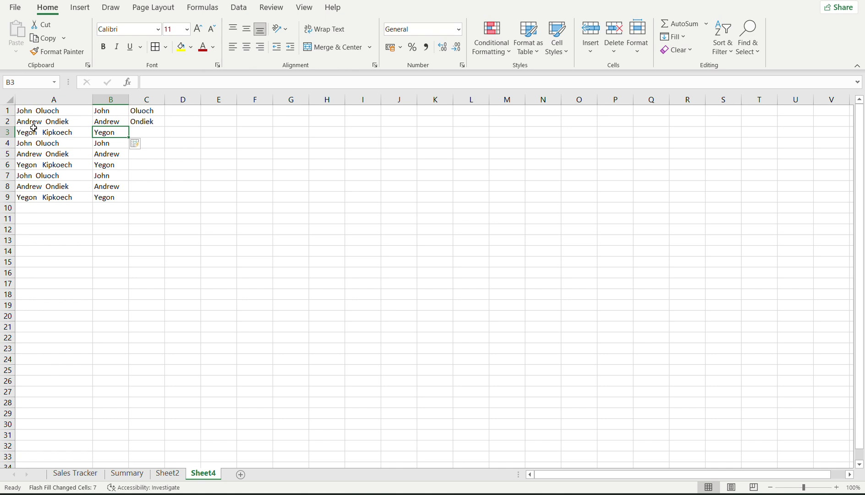
click(101, 112)
click(26, 111)
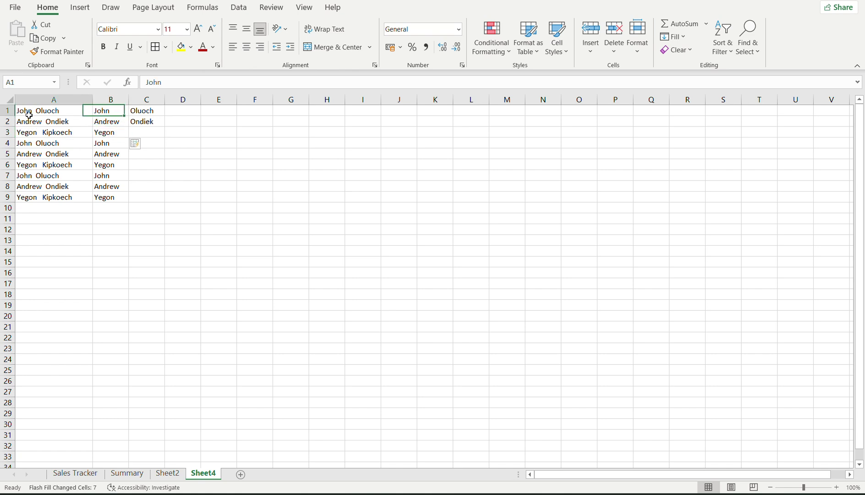
click(130, 111)
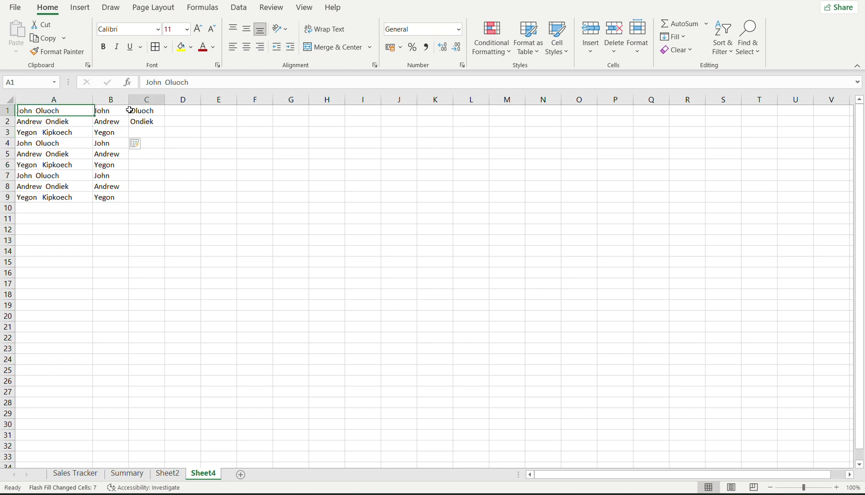
click(110, 123)
click(140, 122)
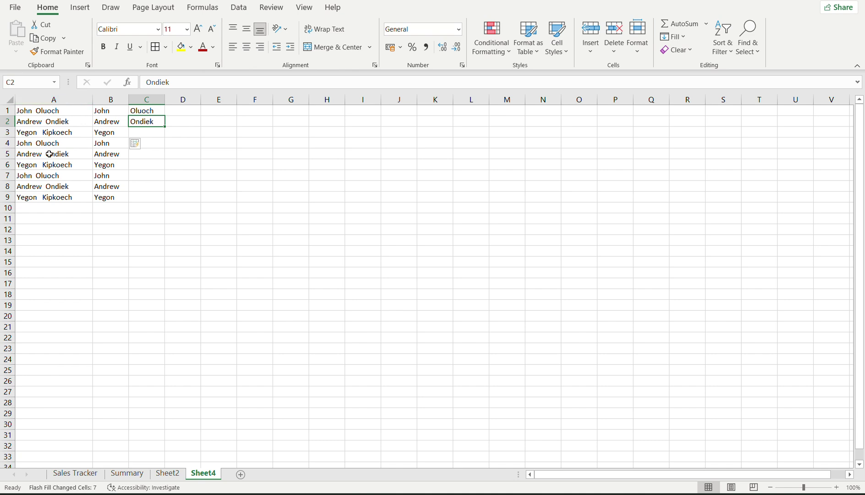
click(122, 131)
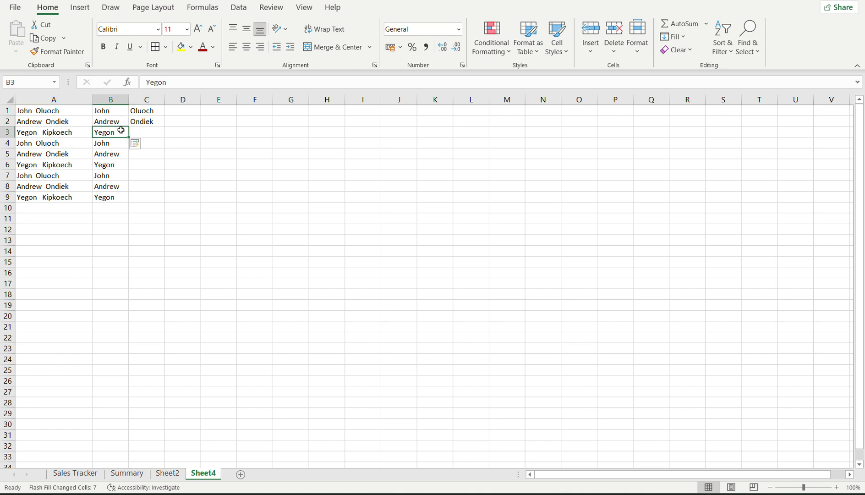
click(111, 154)
Select C3 and open then close the Flash Fill Options menu without changes.
click(139, 134)
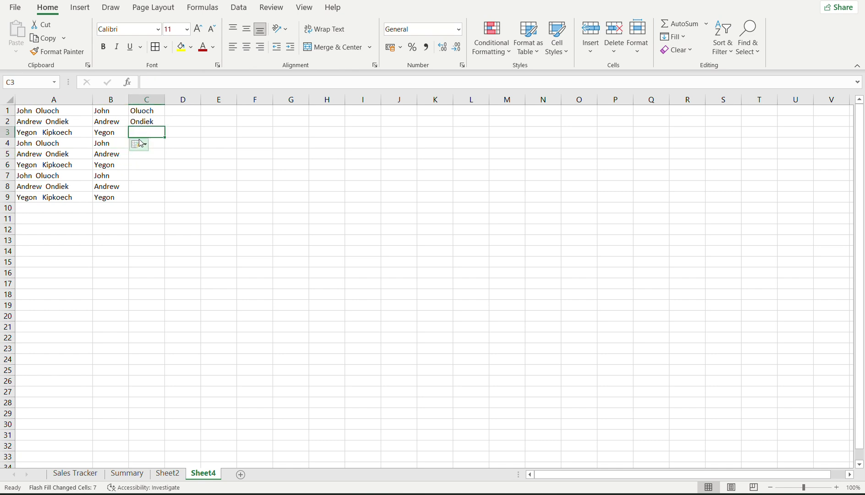
click(136, 149)
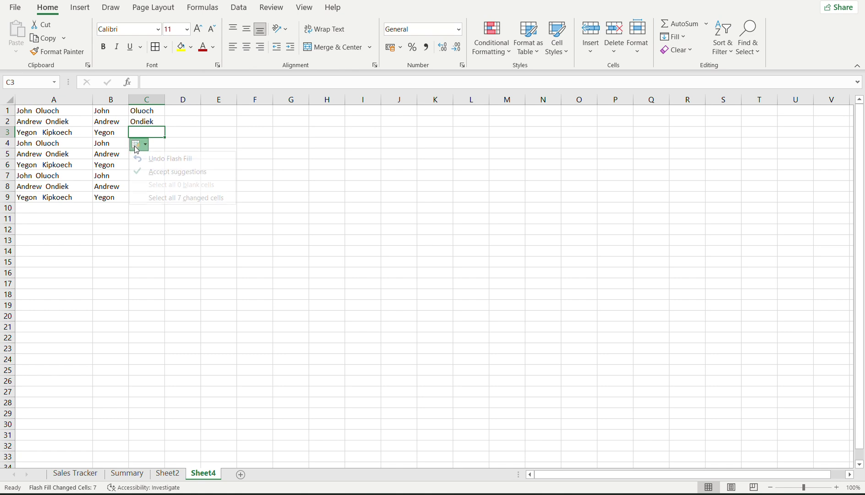
click(136, 149)
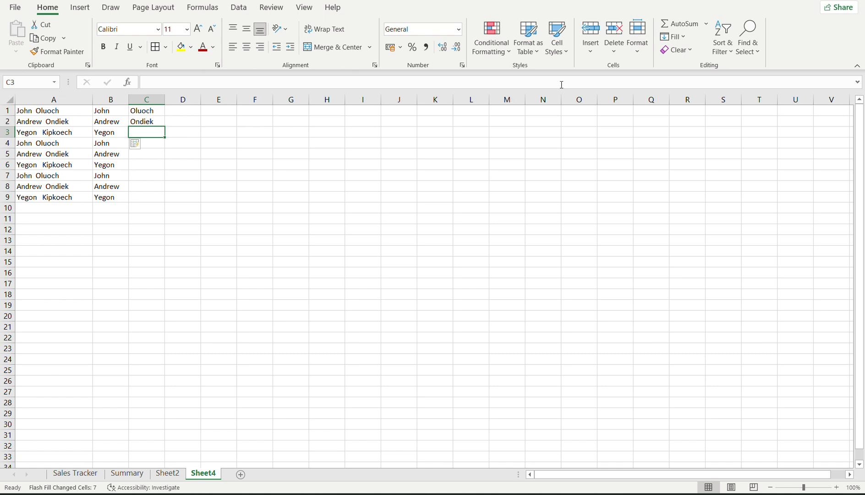
Flash Fill the remaining surnames down column C, ending with Kipkoech in C9.
click(682, 39)
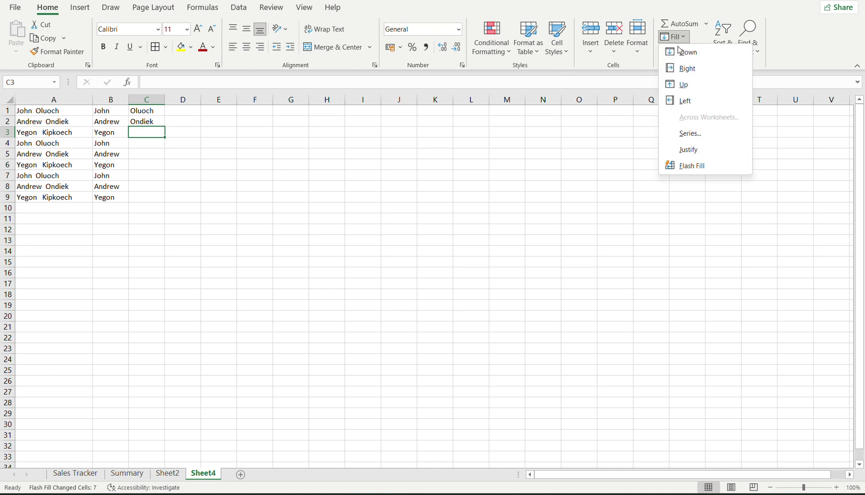
click(680, 167)
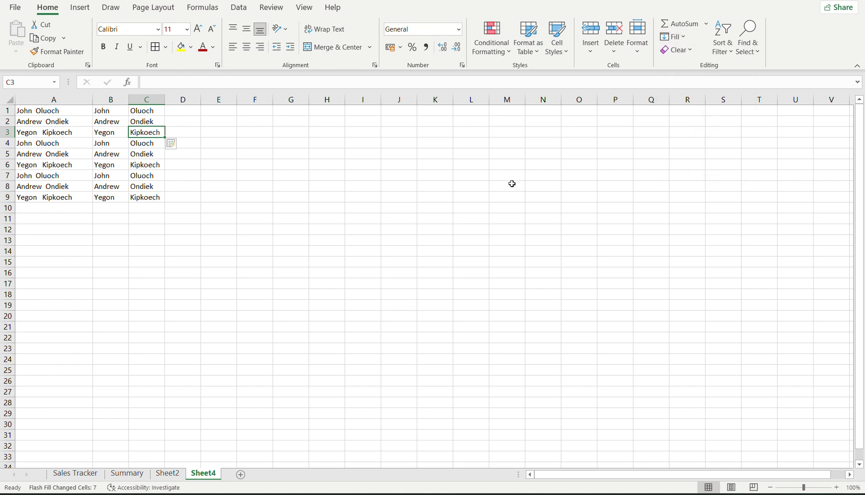
click(114, 193)
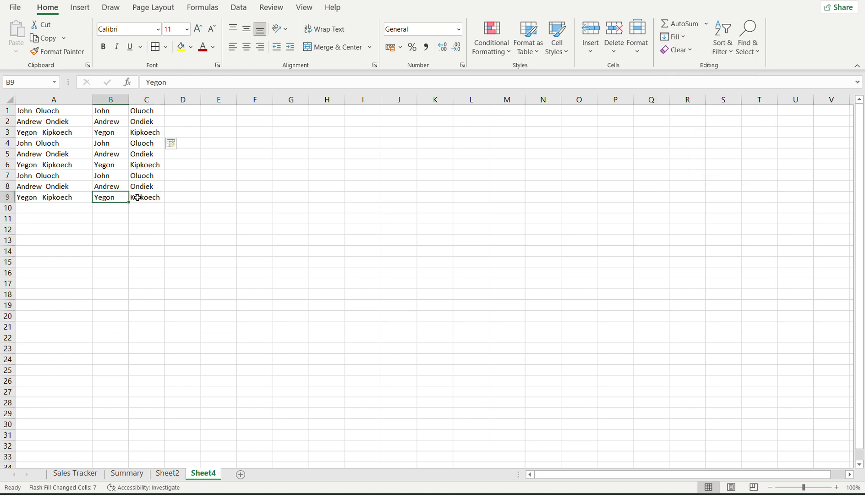
click(139, 197)
Check the first and last names in B1:C4, then switch to the Session 2 Ms Excel Week 1 notes.
click(119, 146)
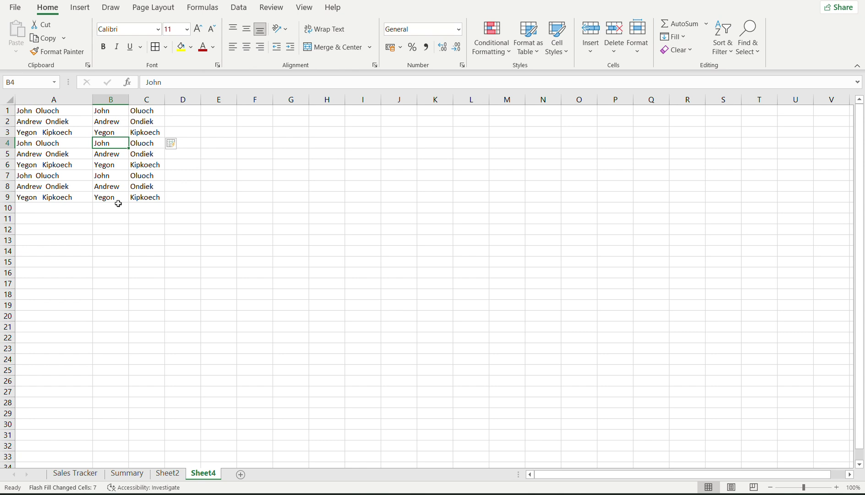
click(110, 114)
click(112, 120)
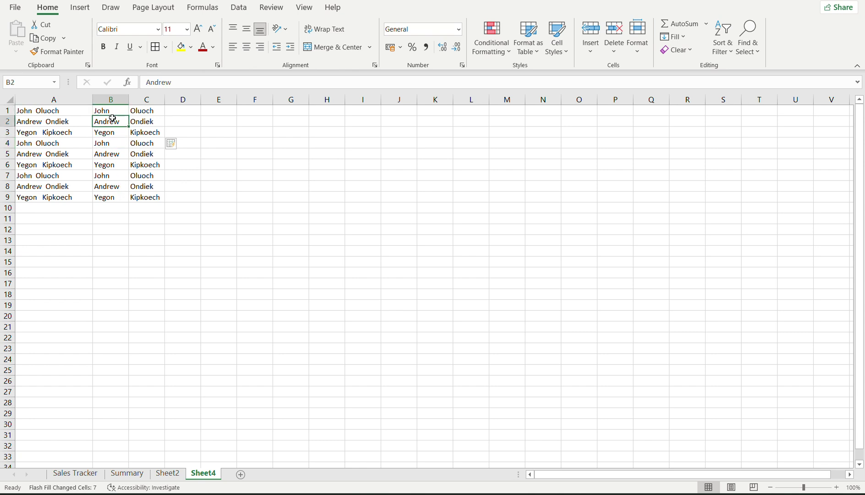
click(142, 112)
click(140, 121)
click(138, 130)
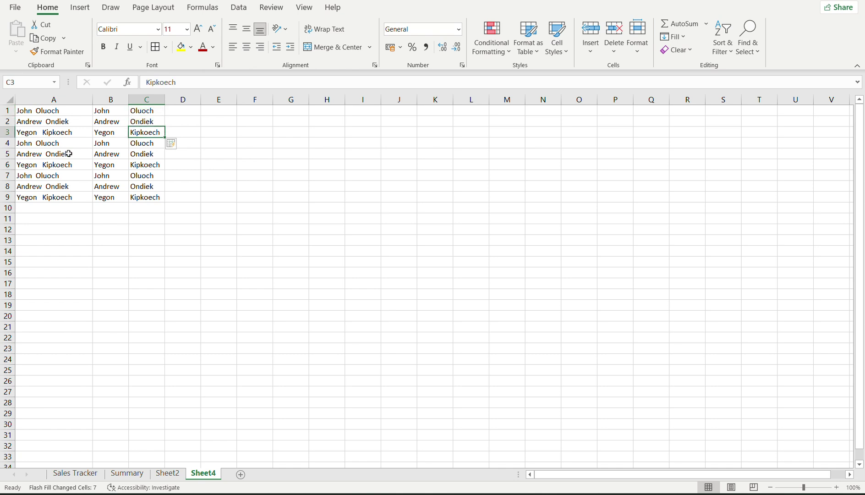
click(107, 144)
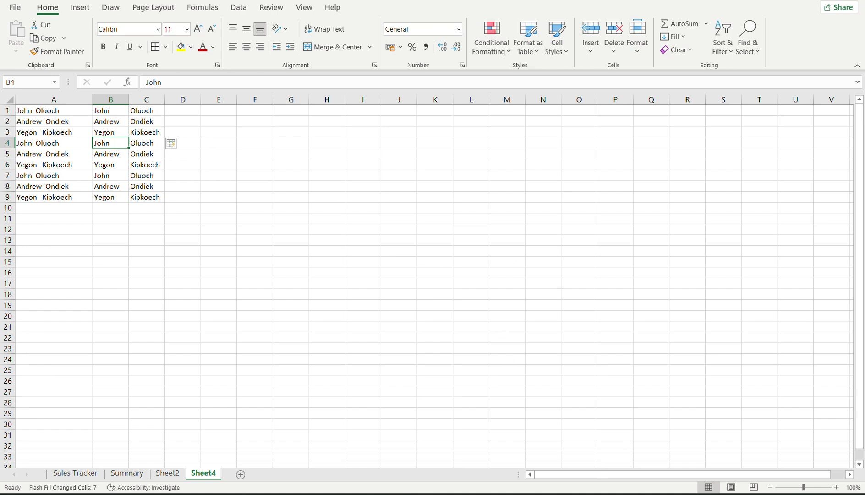
click(621, 493)
click(593, 433)
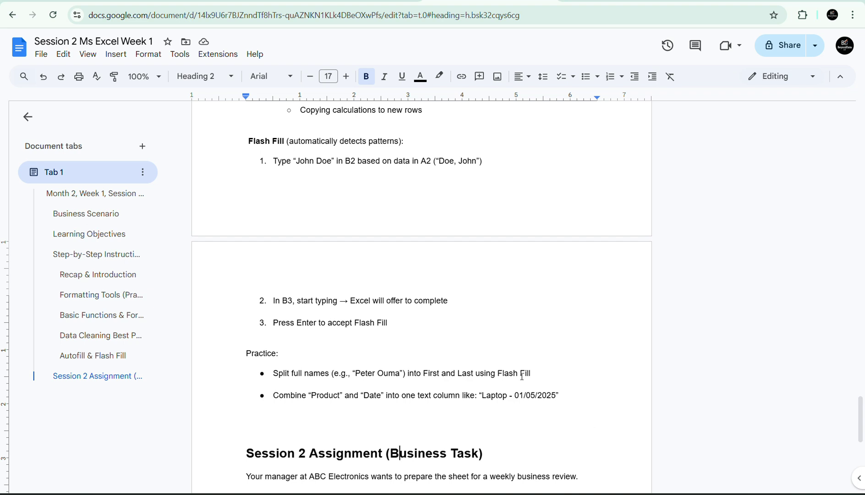
Scroll down the notes and select the Session 2 Assignment section with its ABC_Sales_Week1_Cleaned.xlsx instructions.
key(Down)
key(Down)
key(Down)
key(Down)
key(Down)
key(Down)
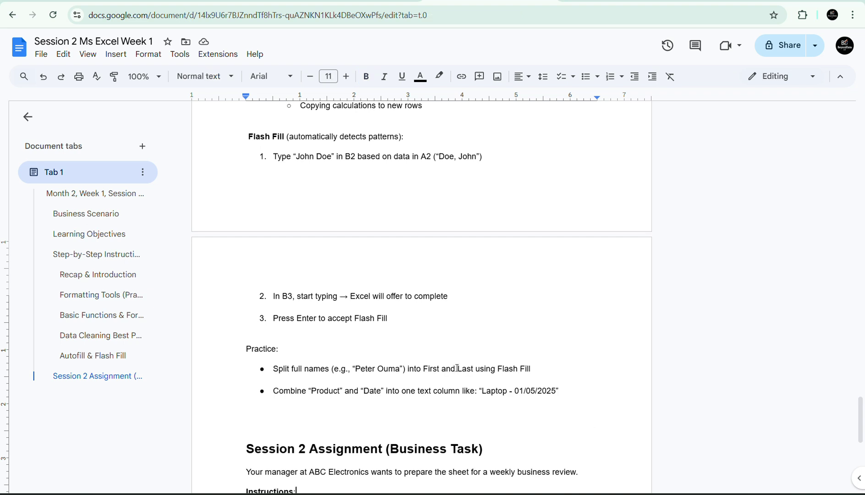
key(Down)
key(Down)
key(Down)
key(Down)
key(Down)
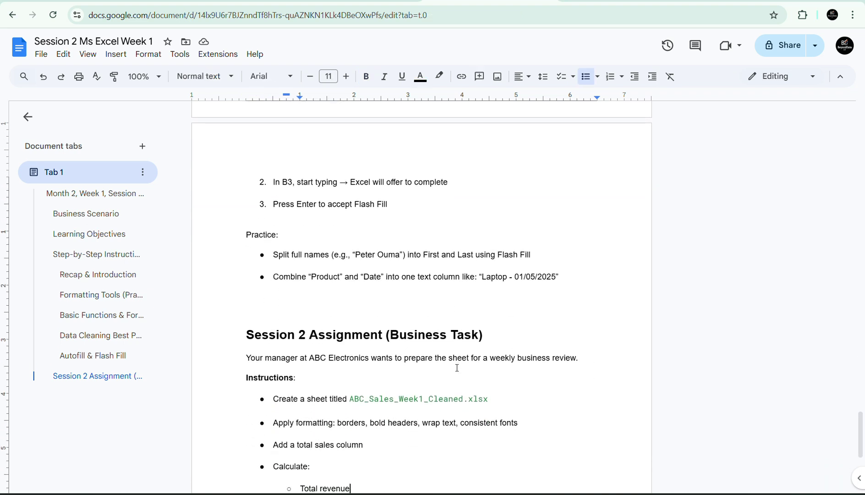
key(Down)
key(Down)
key(Down)
key(Down)
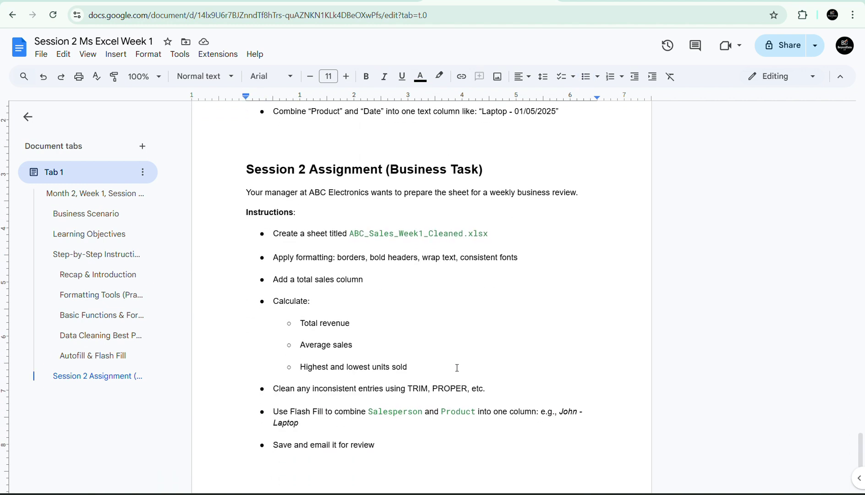
click(421, 356)
drag(246, 169, 395, 450)
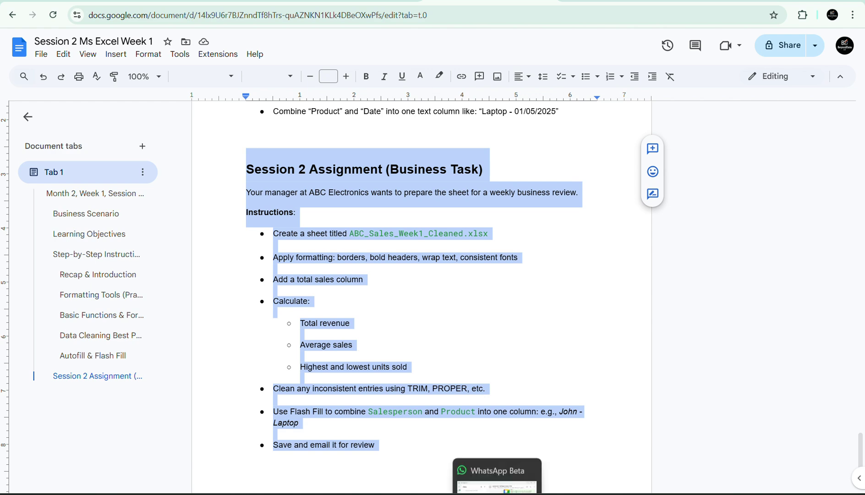
Post the pasted Session 2 Assignment instructions and the trainer's submission e-mail address to the WhatsApp group.
click(486, 440)
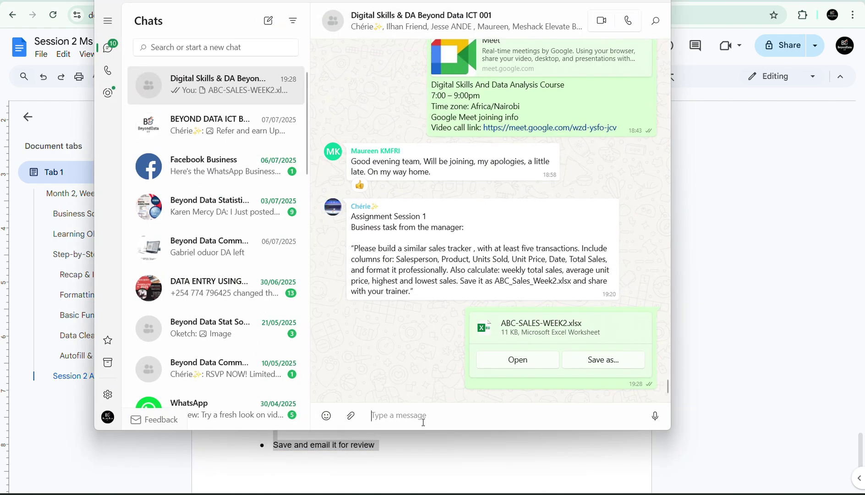
text(Session 2 Assignment (Business Task))
key(ctrl+v)
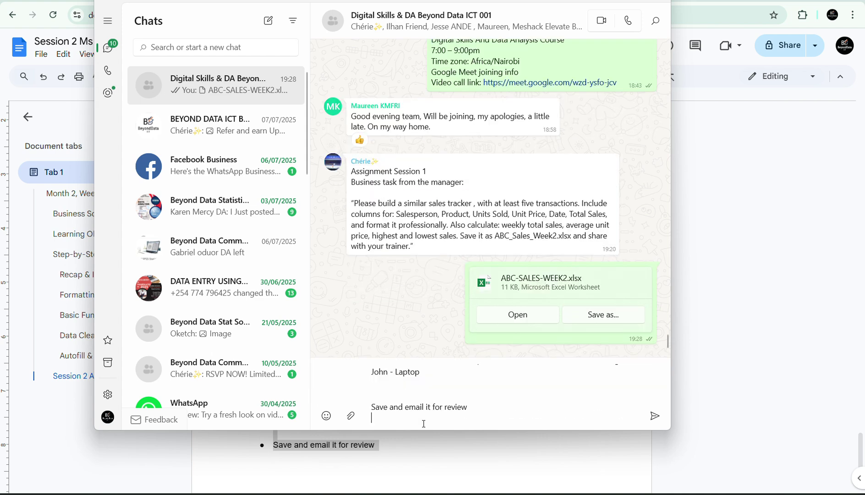
key(Return)
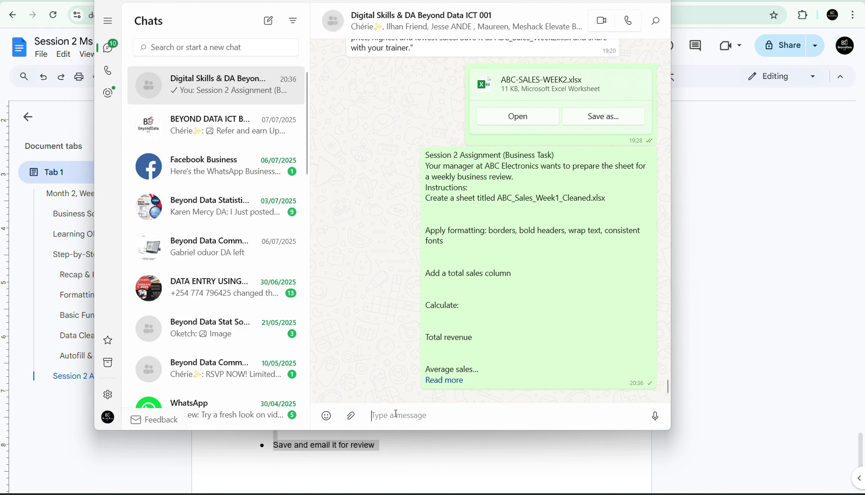
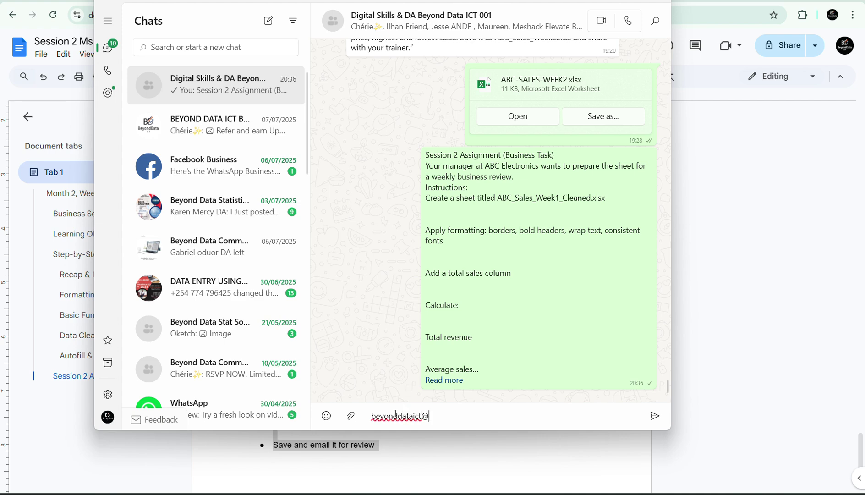
key(Return)
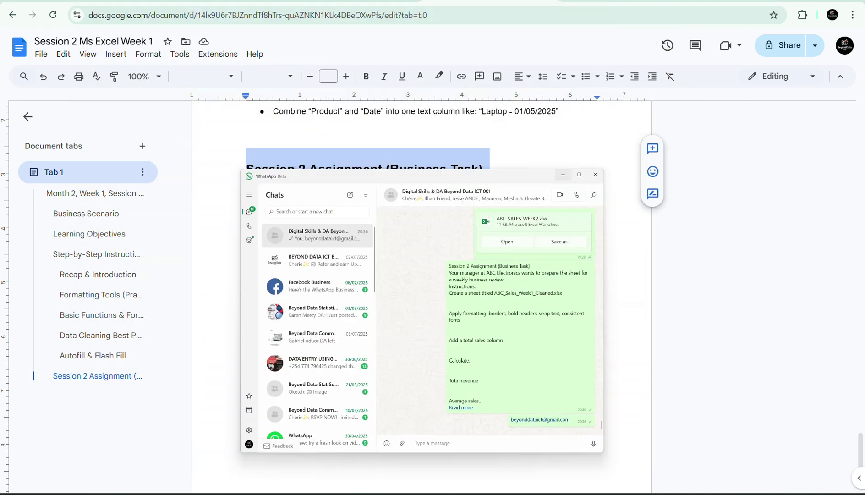
Leave WhatsApp for the Google Meet call and close its People panel.
click(323, 1)
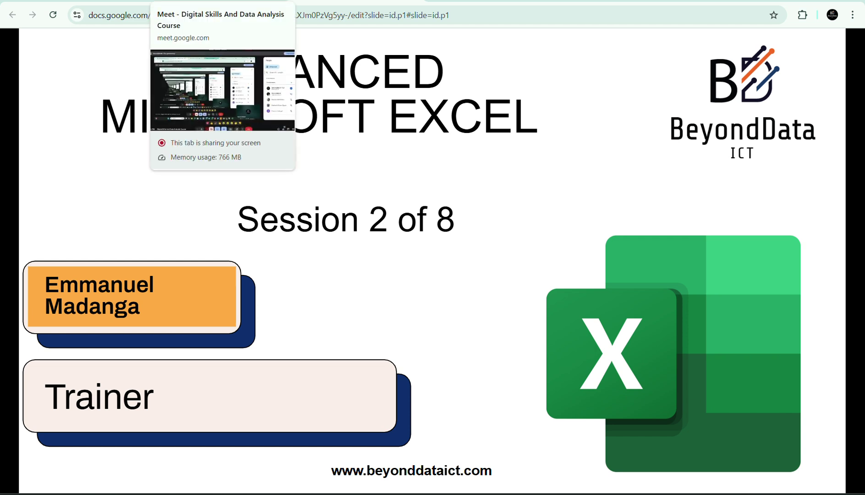
click(206, 1)
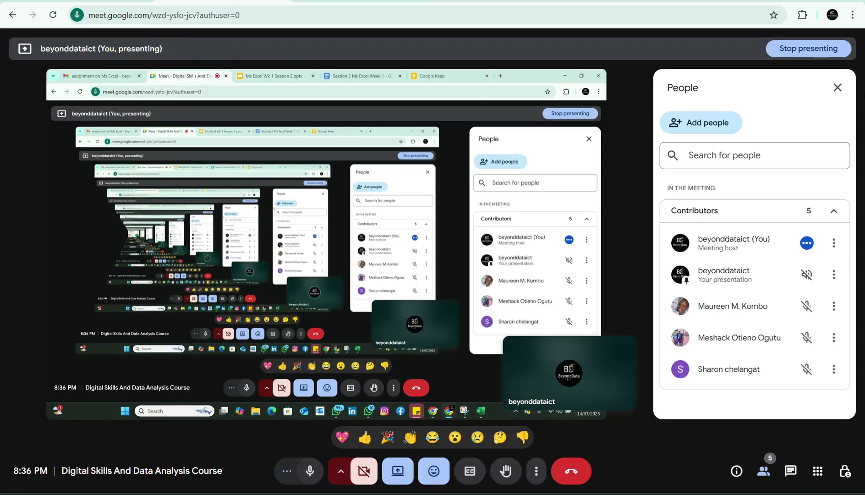
click(839, 94)
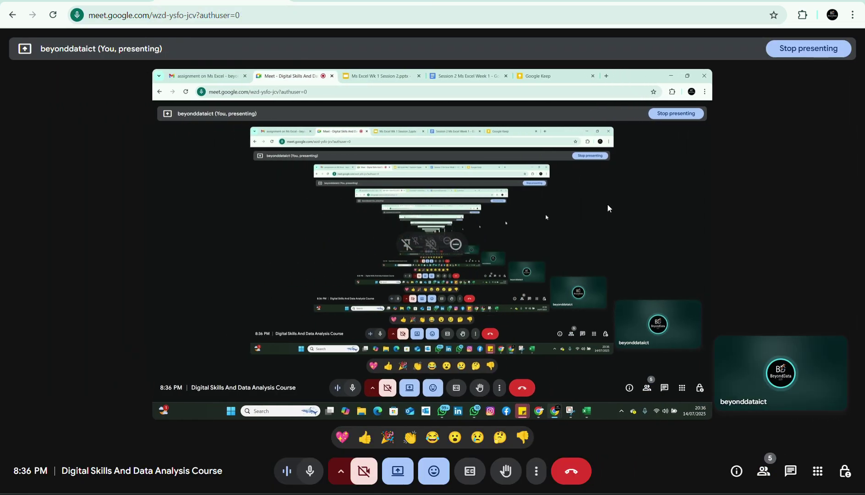